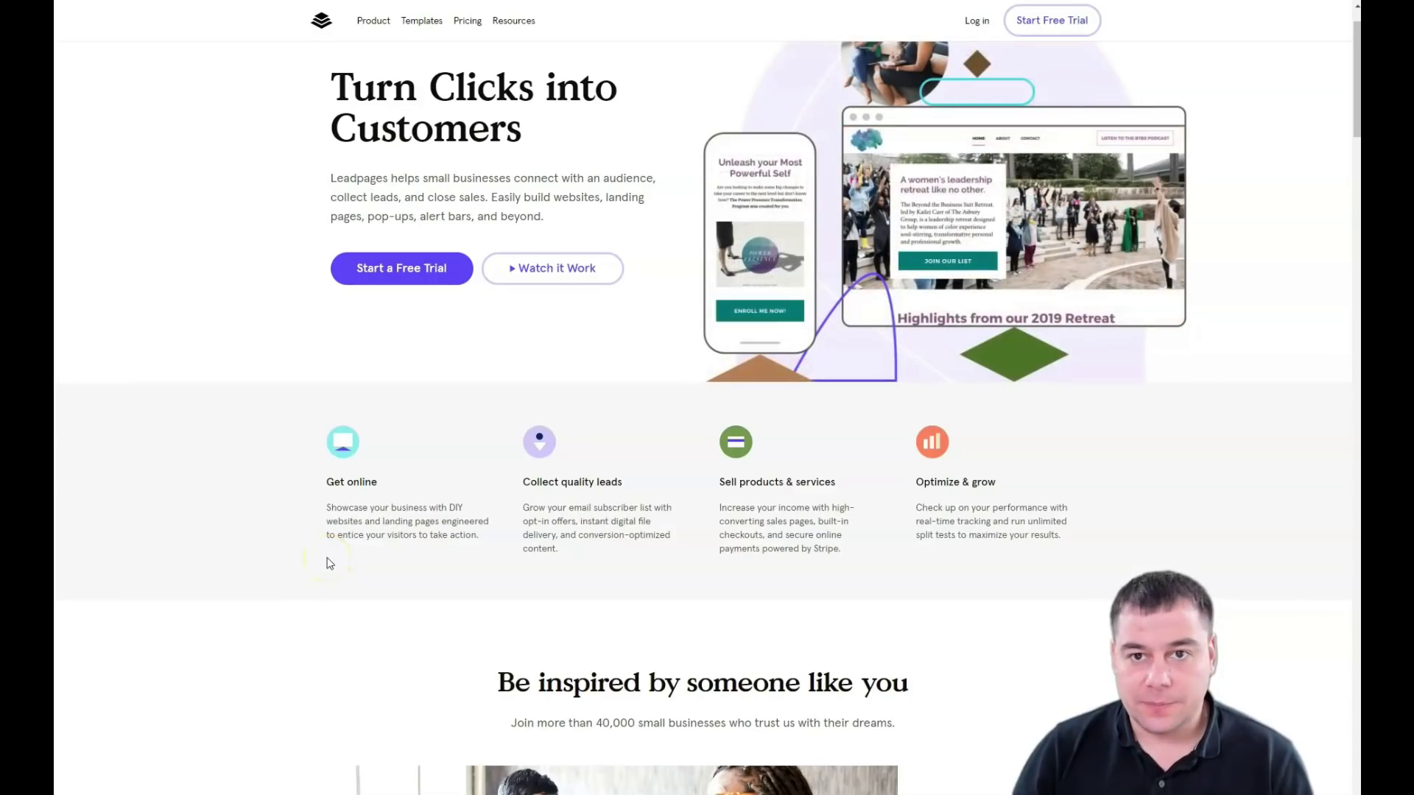
# Look through the Leadpages homepage from the headline section down to the footer
pyautogui.scroll(-2, 329, 563)
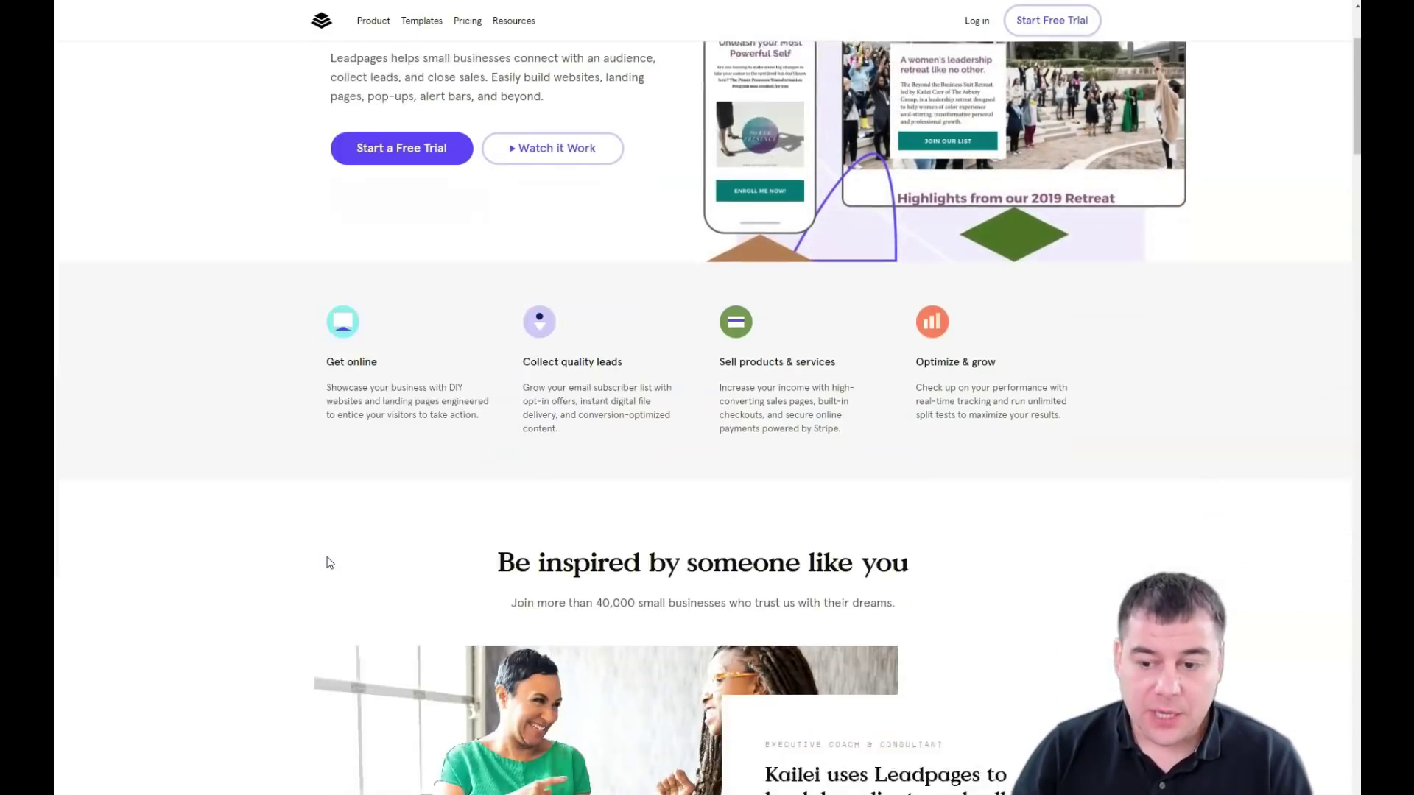
pyautogui.scroll(-3, 329, 562)
pyautogui.scroll(-7, 329, 563)
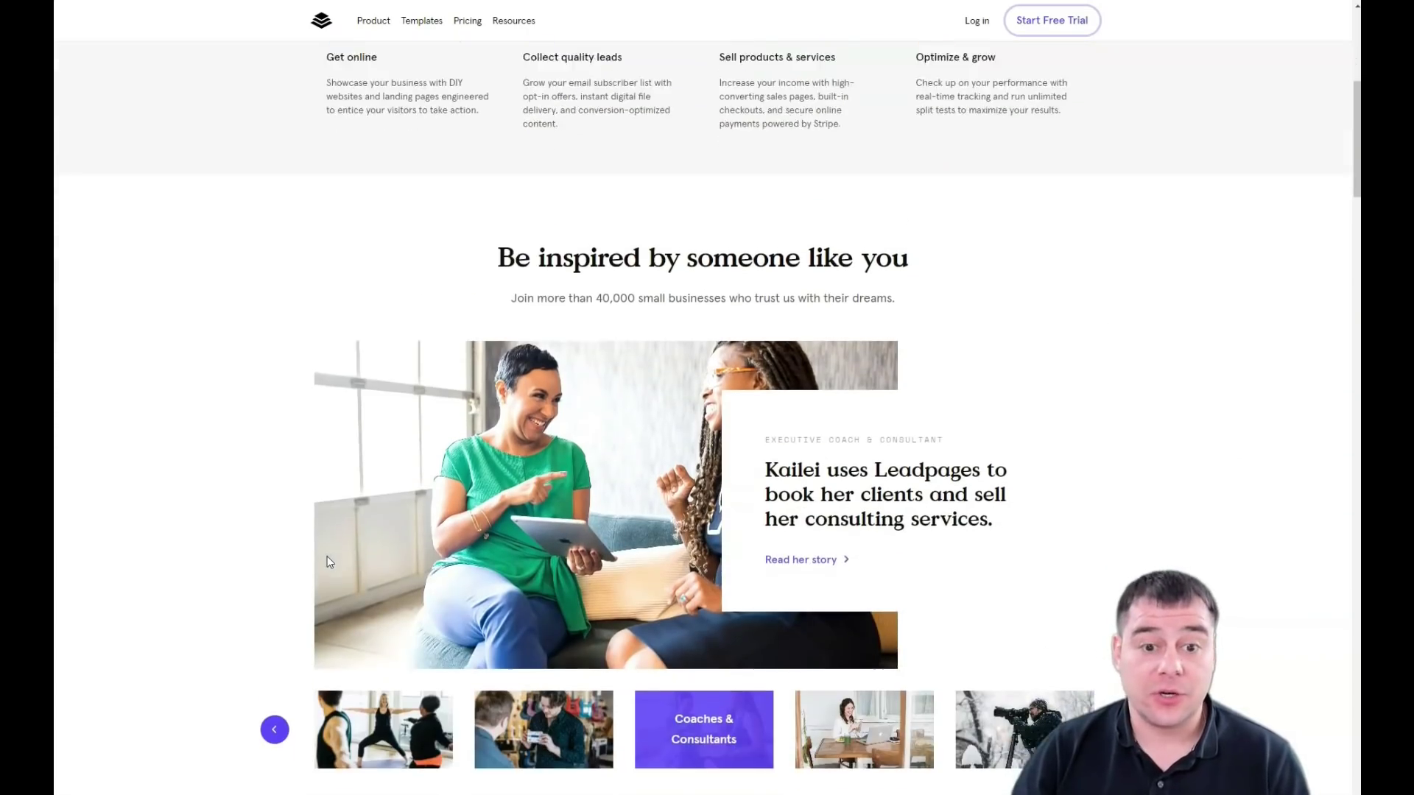
pyautogui.scroll(-6, 329, 563)
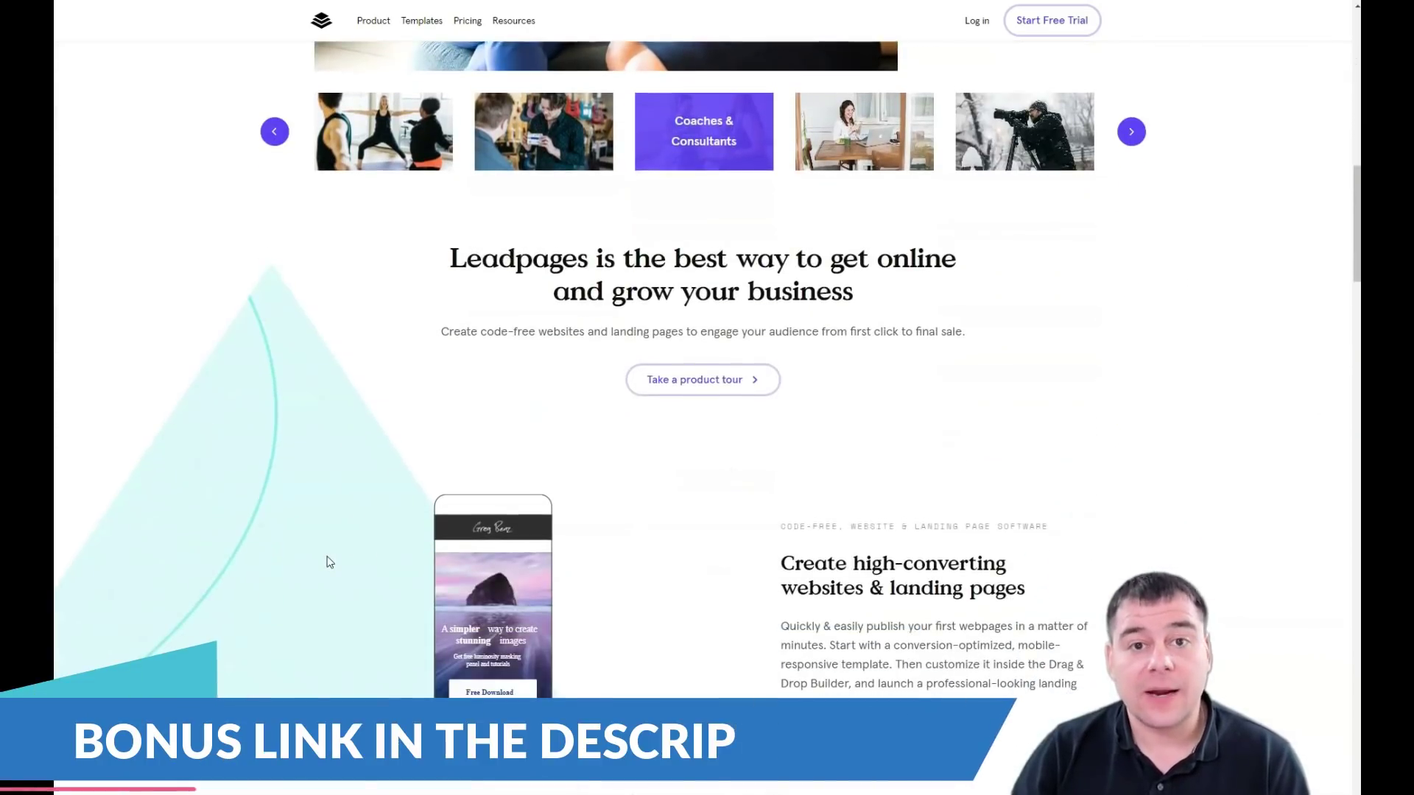
pyautogui.scroll(-3, 330, 563)
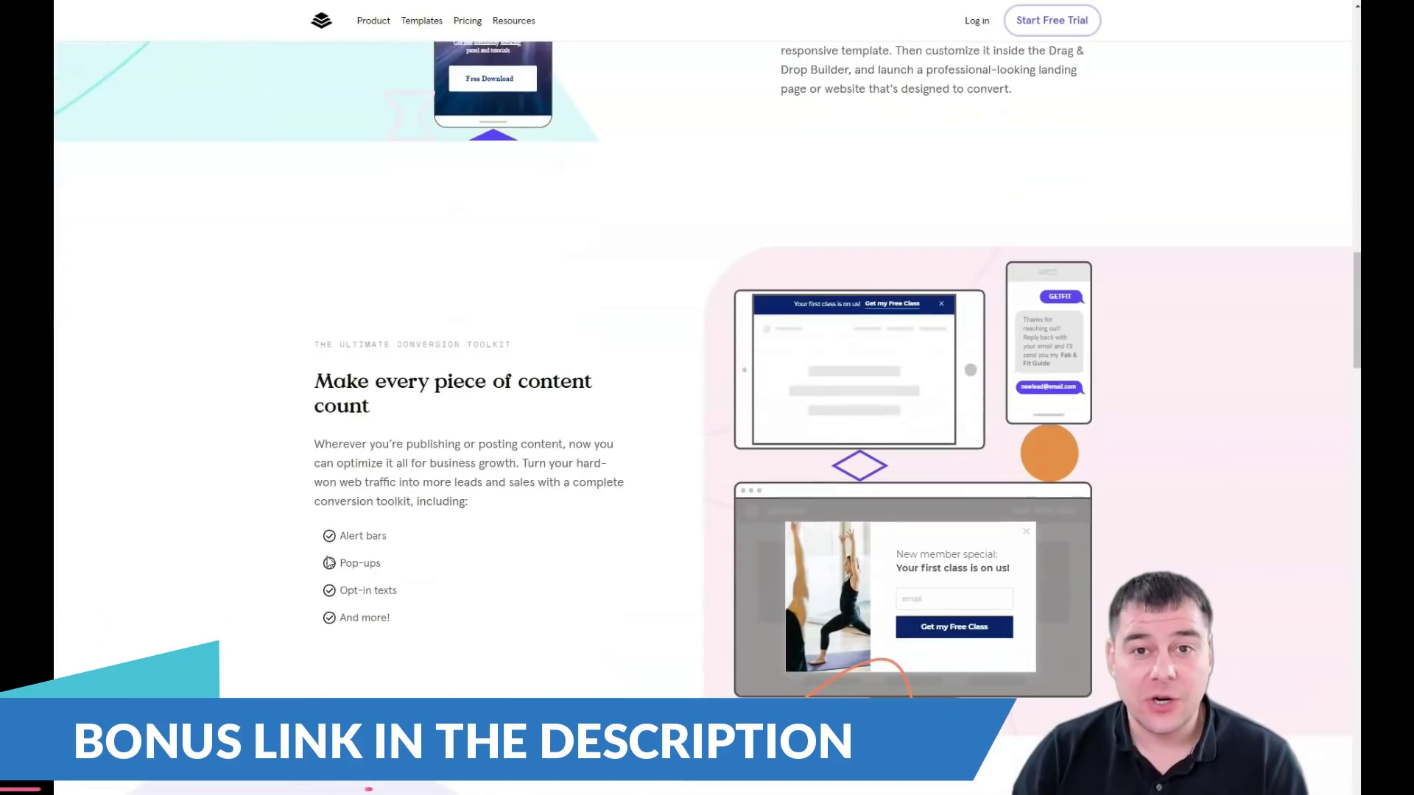
pyautogui.scroll(-10, 329, 563)
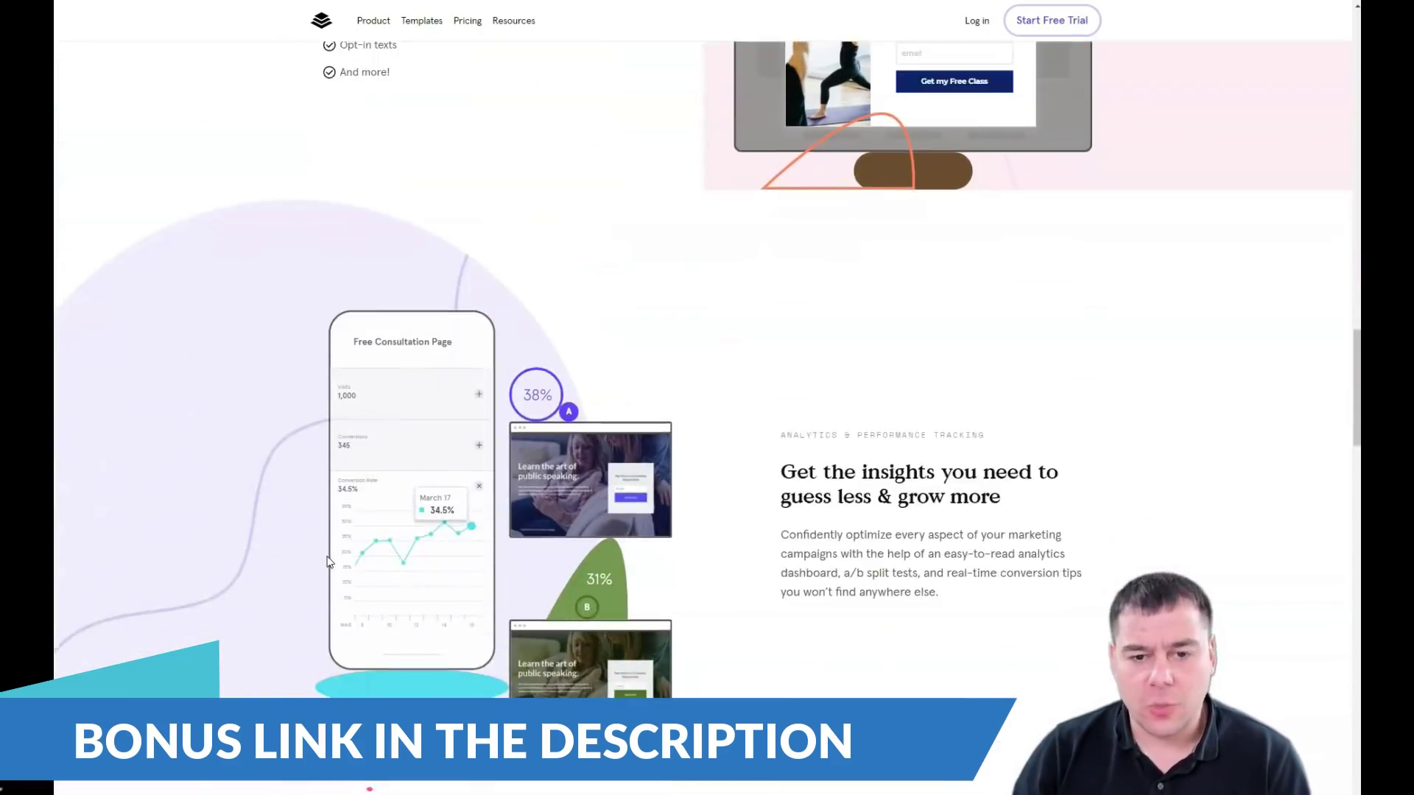
pyautogui.scroll(-8, 329, 562)
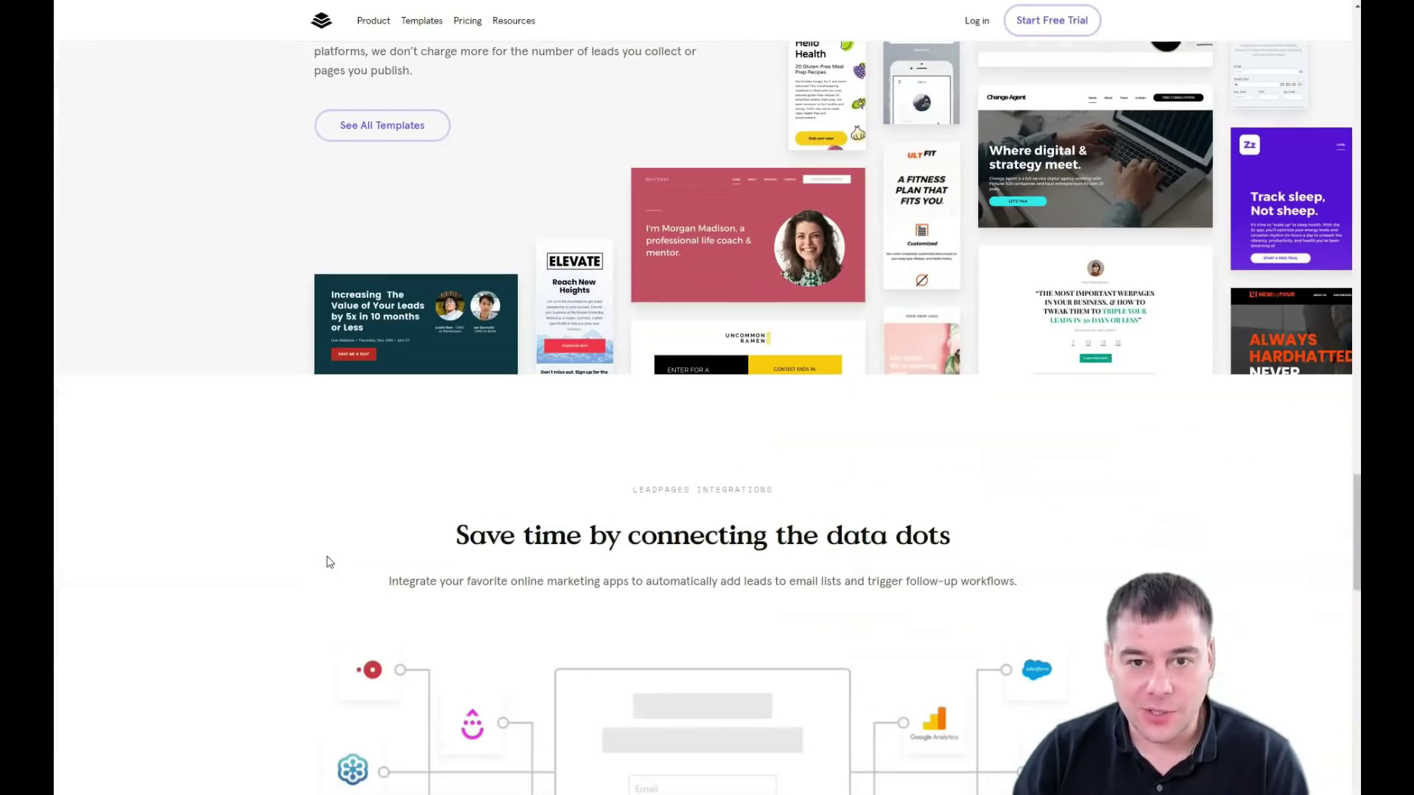
pyautogui.scroll(-12, 329, 563)
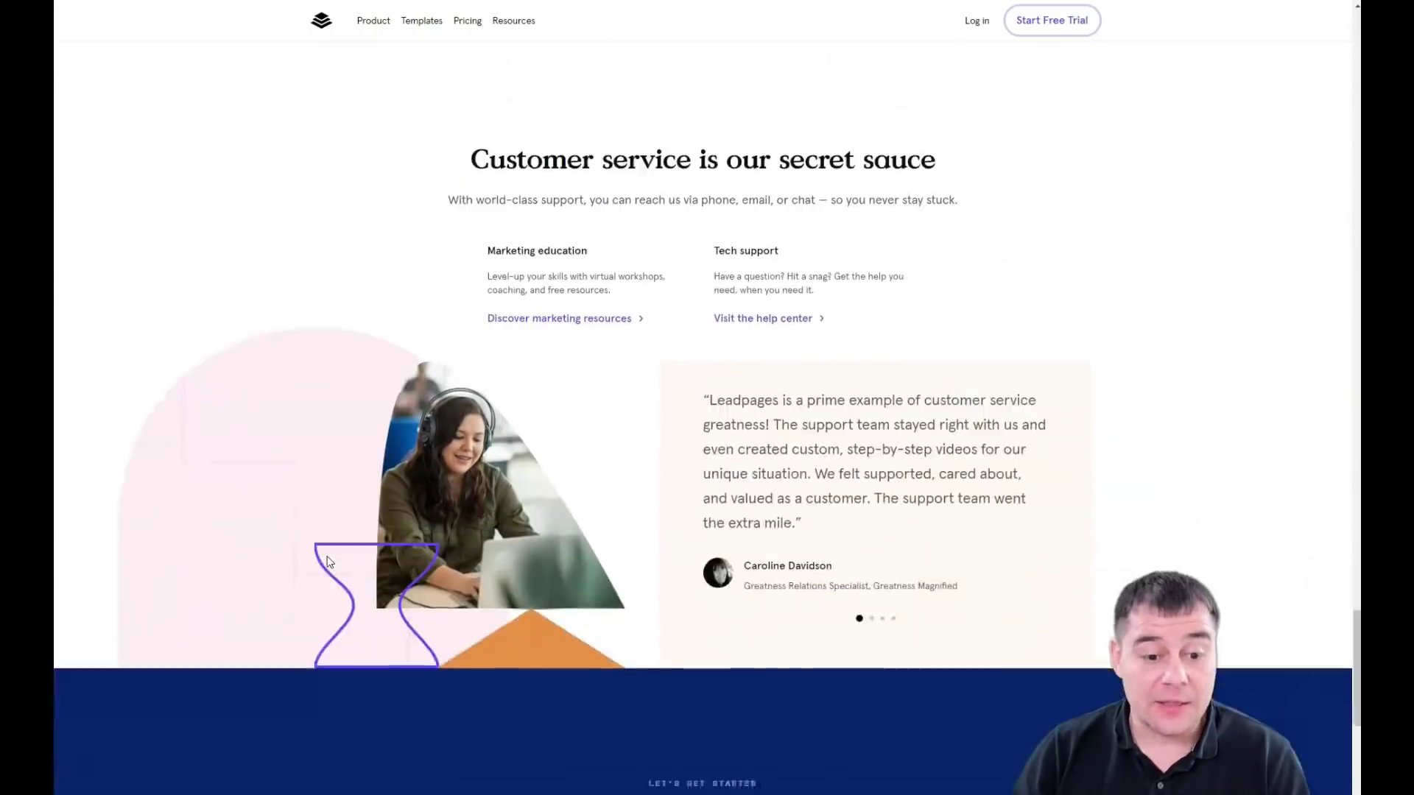
pyautogui.scroll(-7, 329, 562)
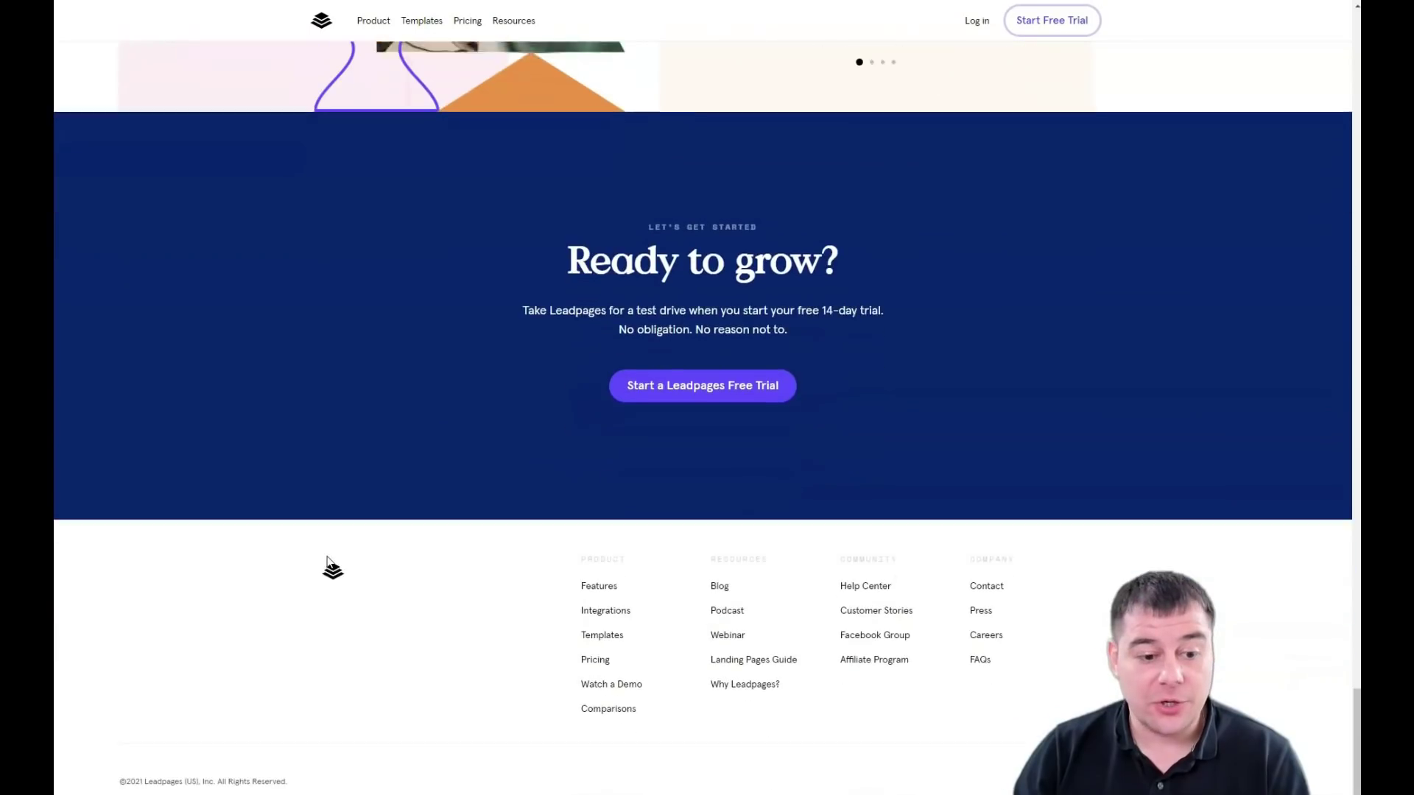
# Review the homepage sections on integrations, templates, analytics and the conversion toolkit while returning to the headline section
pyautogui.scroll(11, 418, 557)
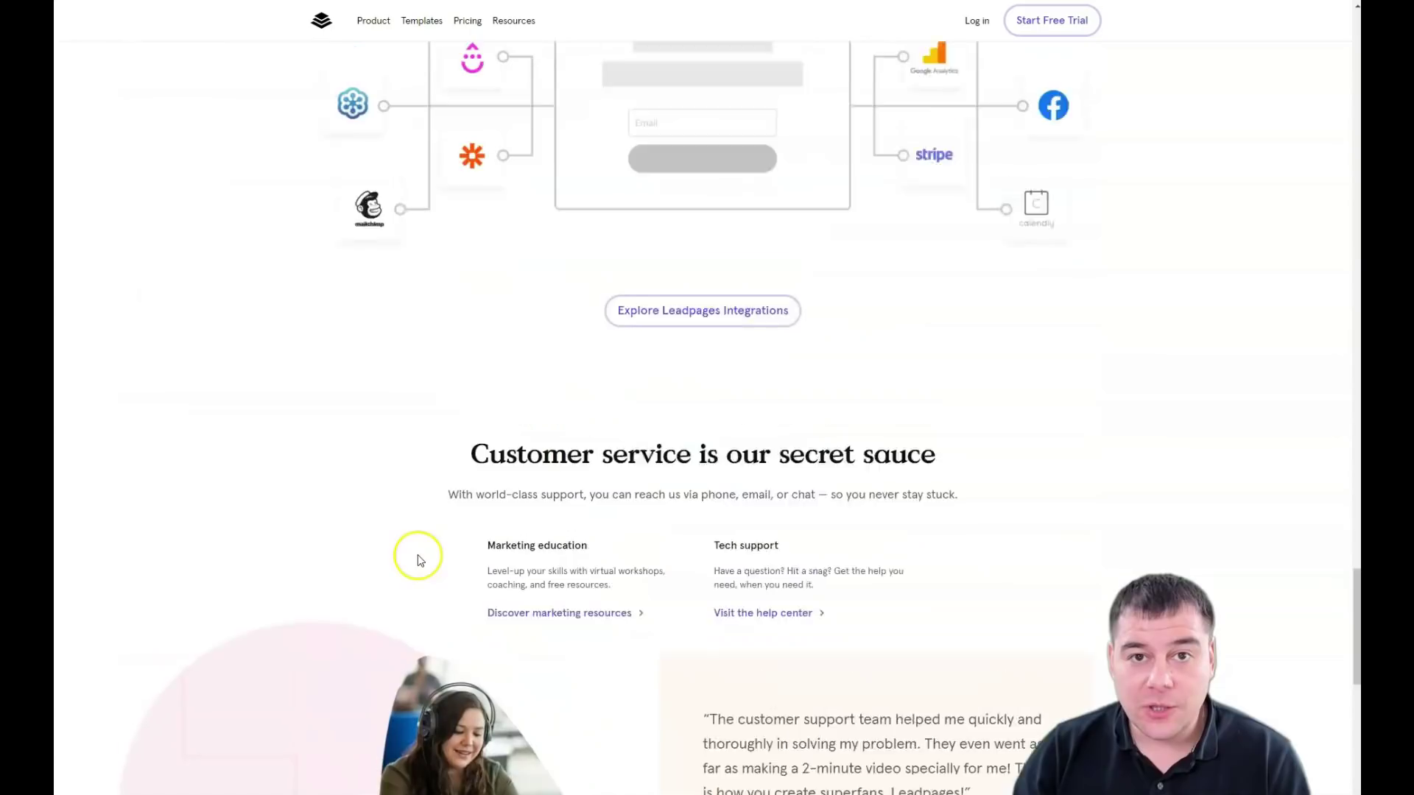
pyautogui.scroll(12, 417, 559)
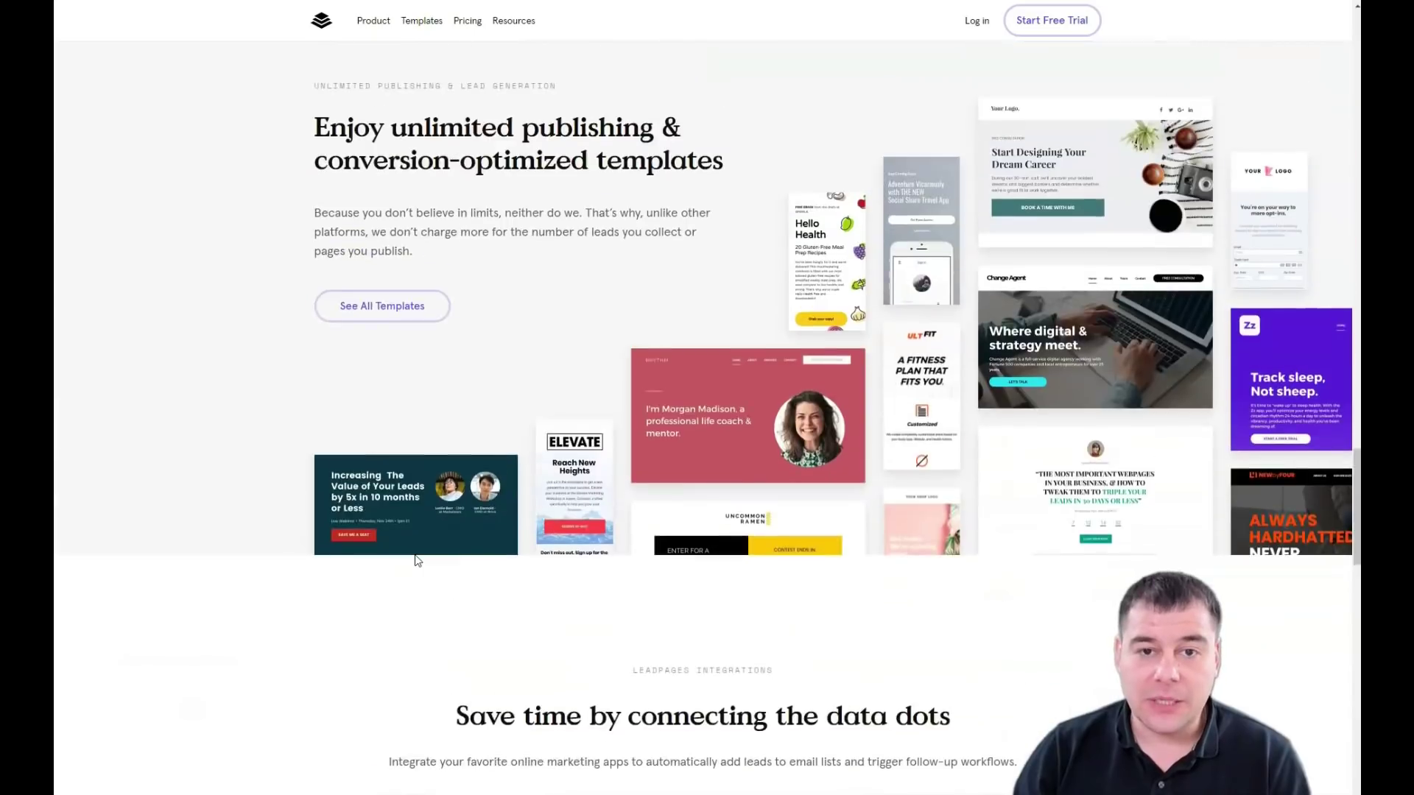
pyautogui.scroll(13, 417, 561)
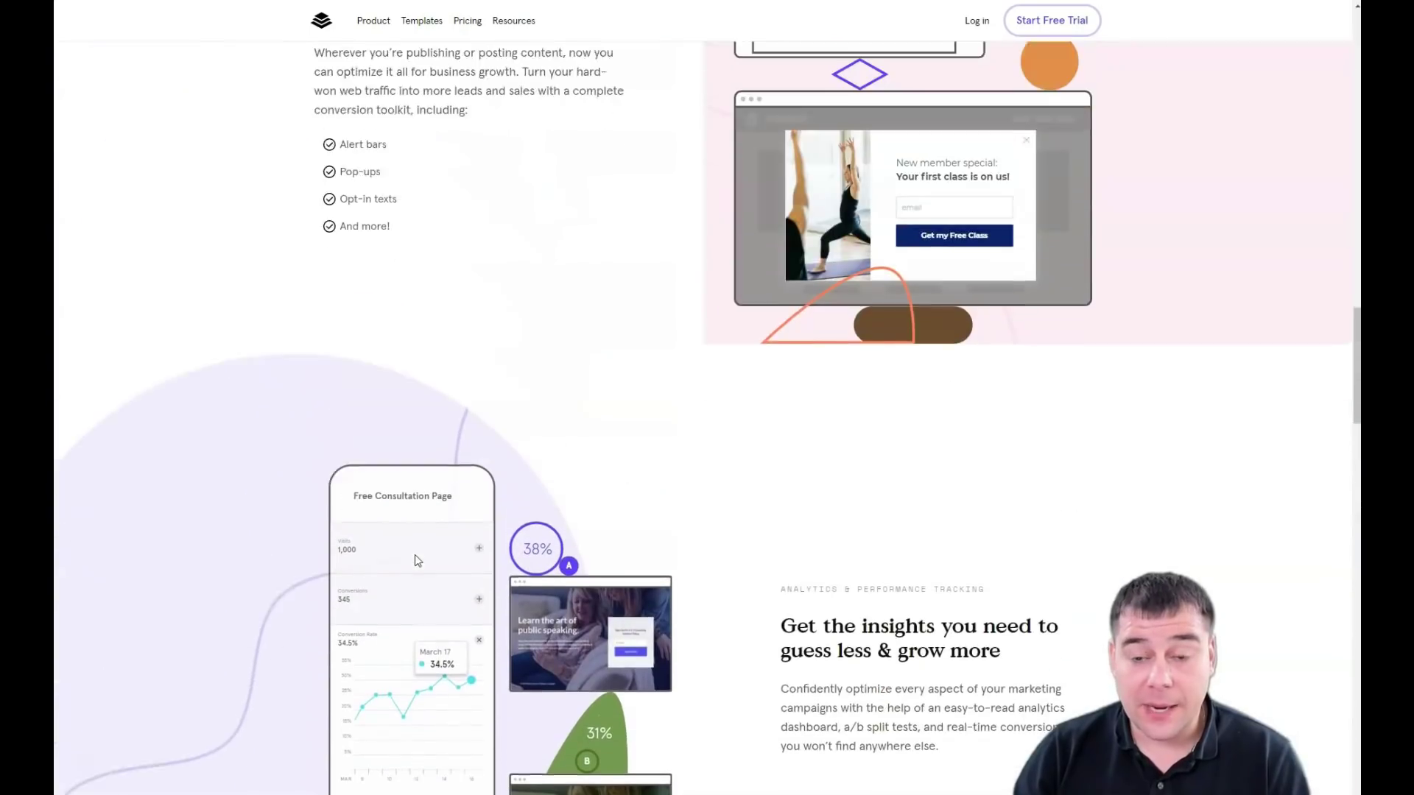
pyautogui.scroll(10, 416, 560)
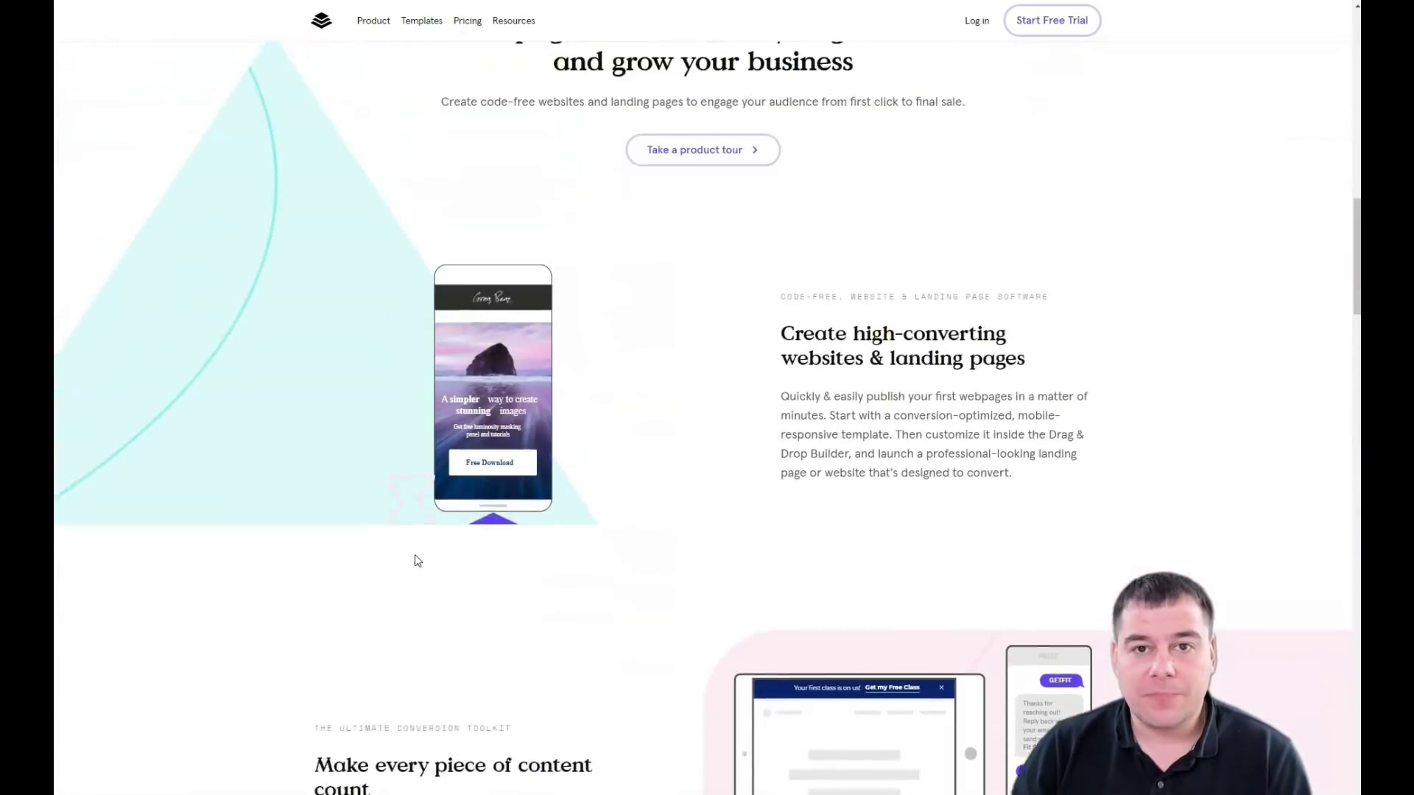
pyautogui.scroll(1, 418, 561)
pyautogui.scroll(8, 414, 555)
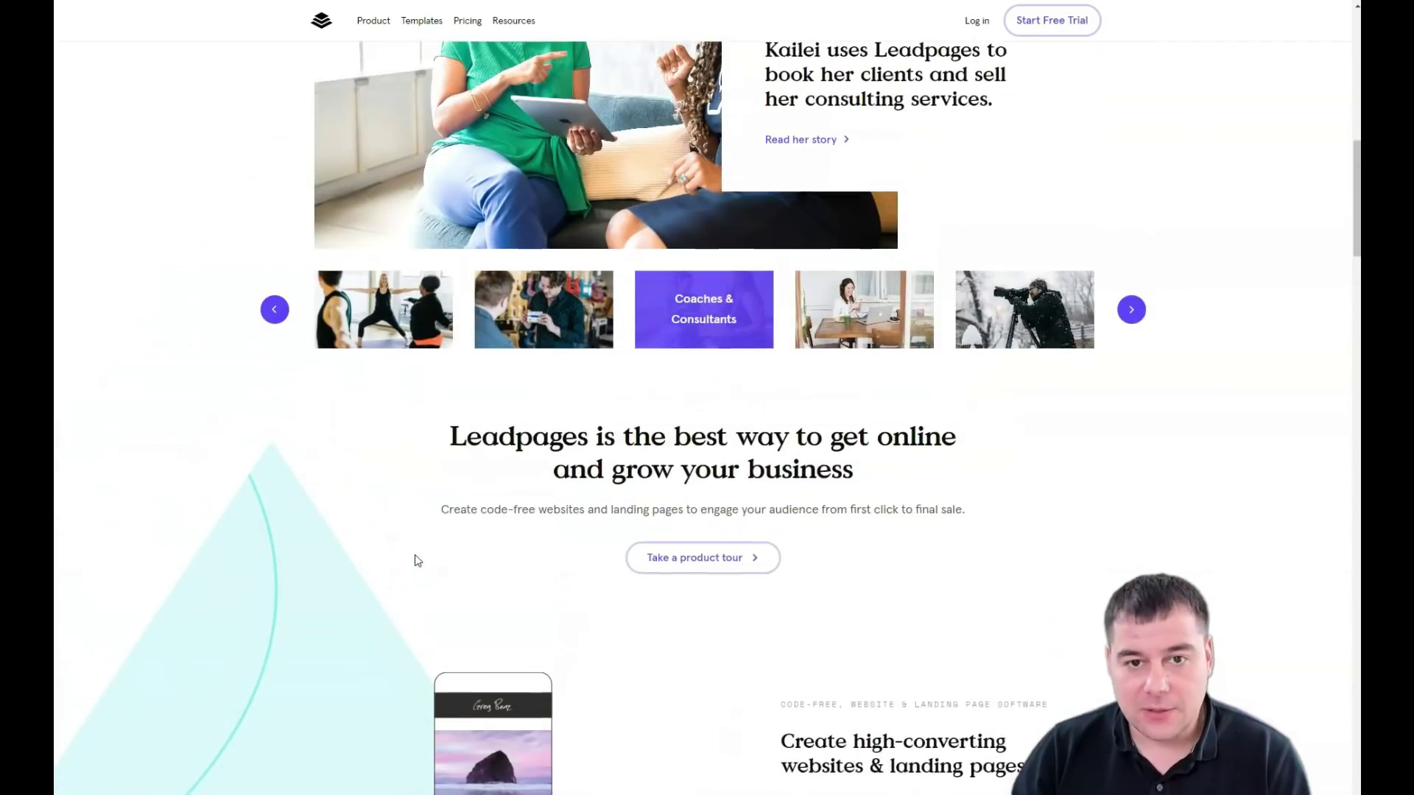
pyautogui.scroll(6, 414, 555)
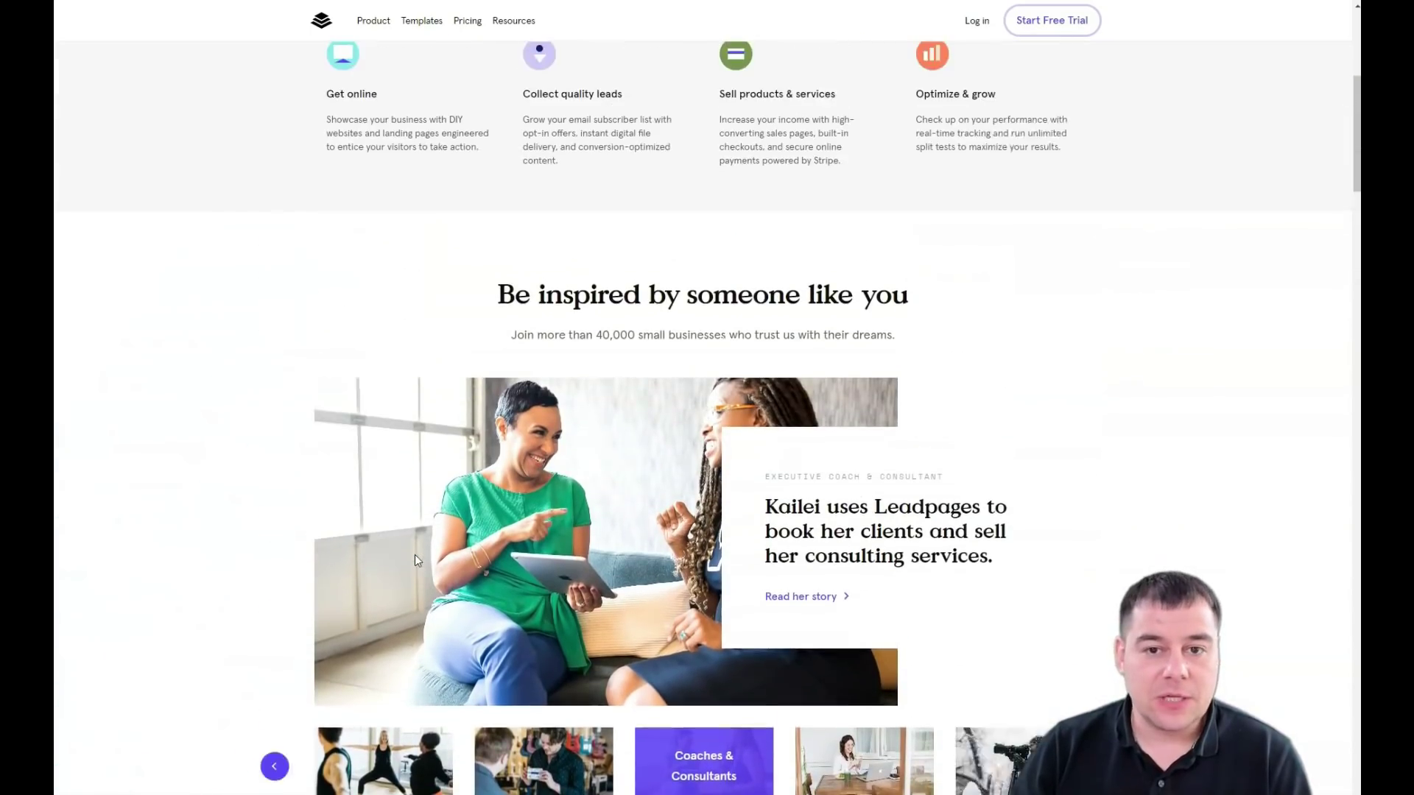
pyautogui.scroll(2, 414, 556)
pyautogui.scroll(-3, 415, 556)
pyautogui.scroll(2, 418, 561)
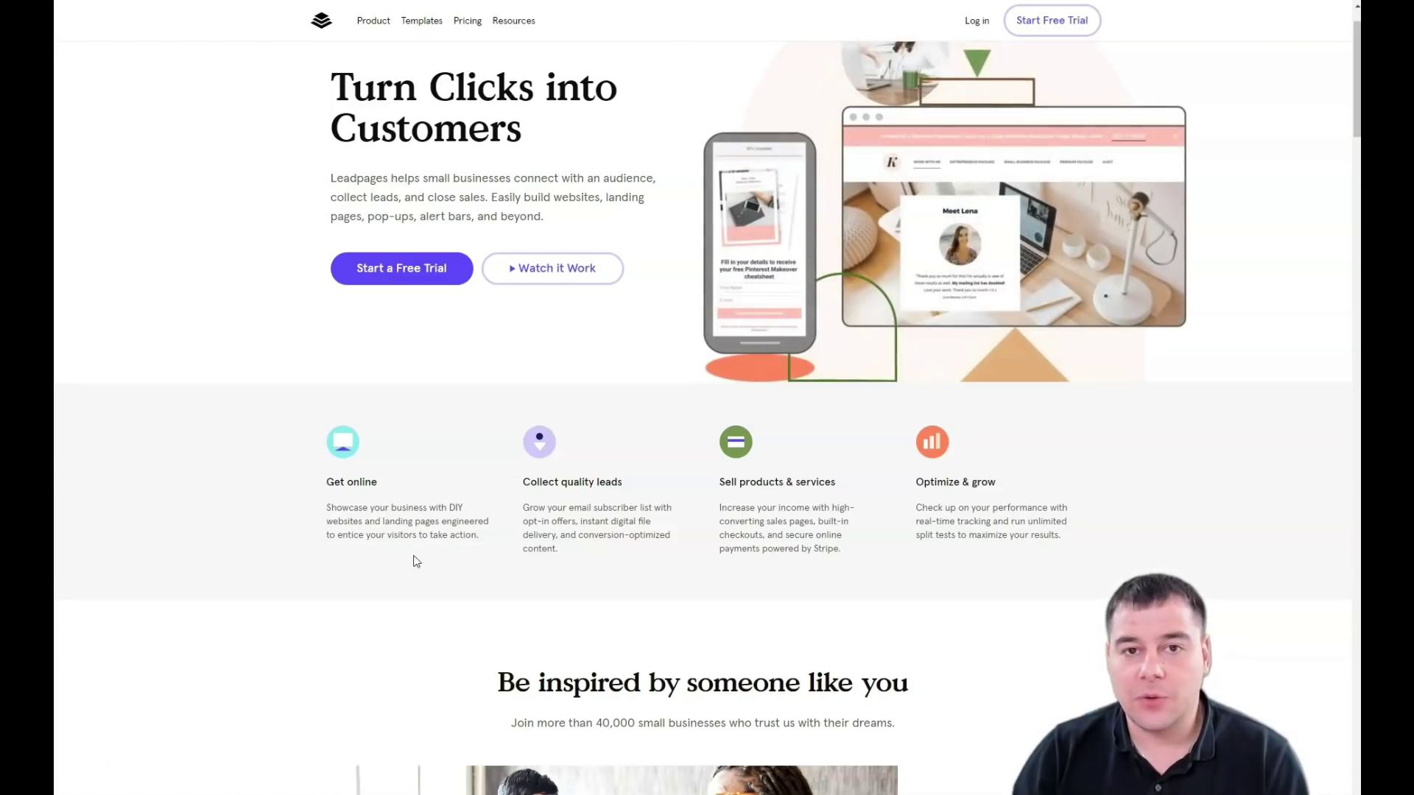
# Examine the homepage's four-feature overview, the customer stories and the product tour section
pyautogui.scroll(-1, 416, 561)
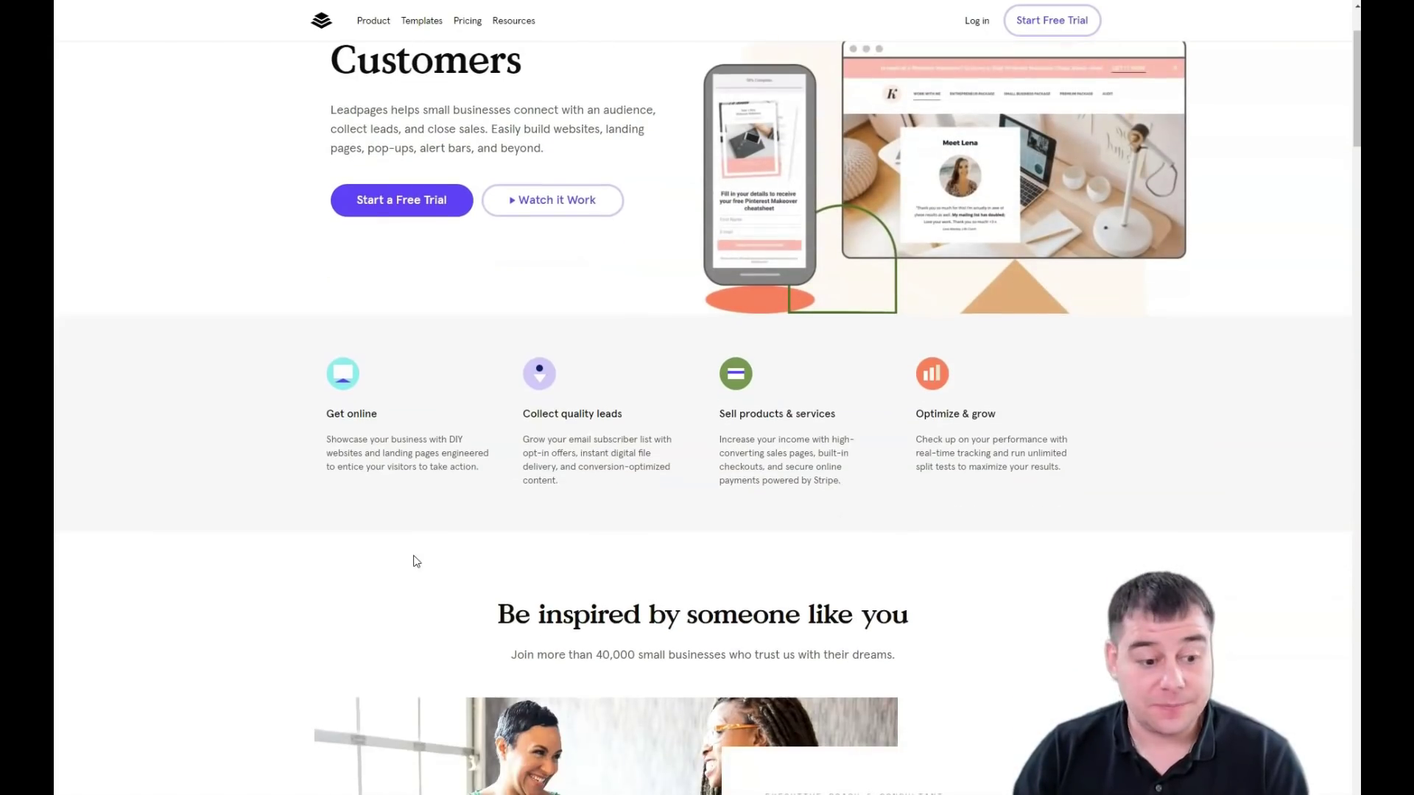
pyautogui.scroll(-7, 416, 562)
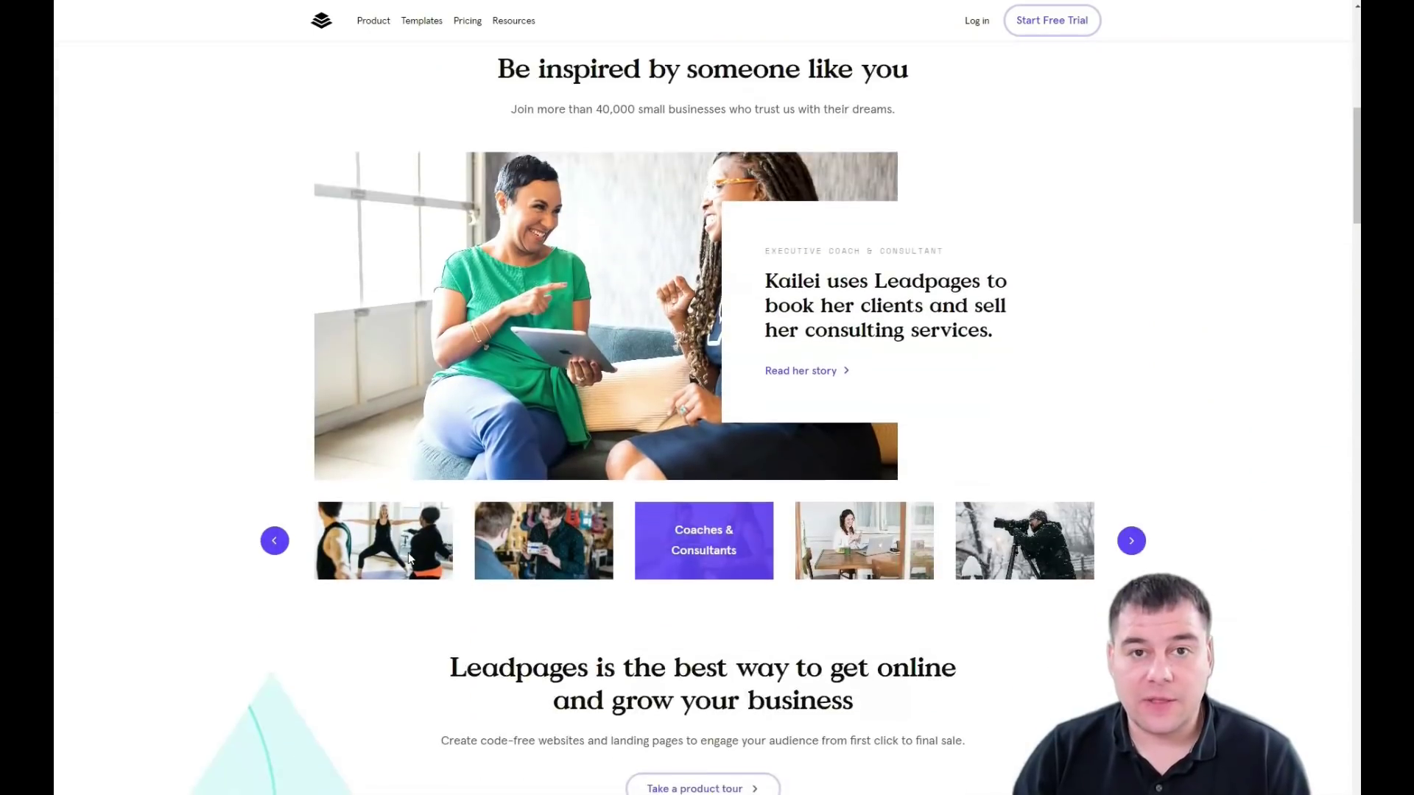
pyautogui.scroll(-2, 411, 559)
pyautogui.scroll(10, 410, 559)
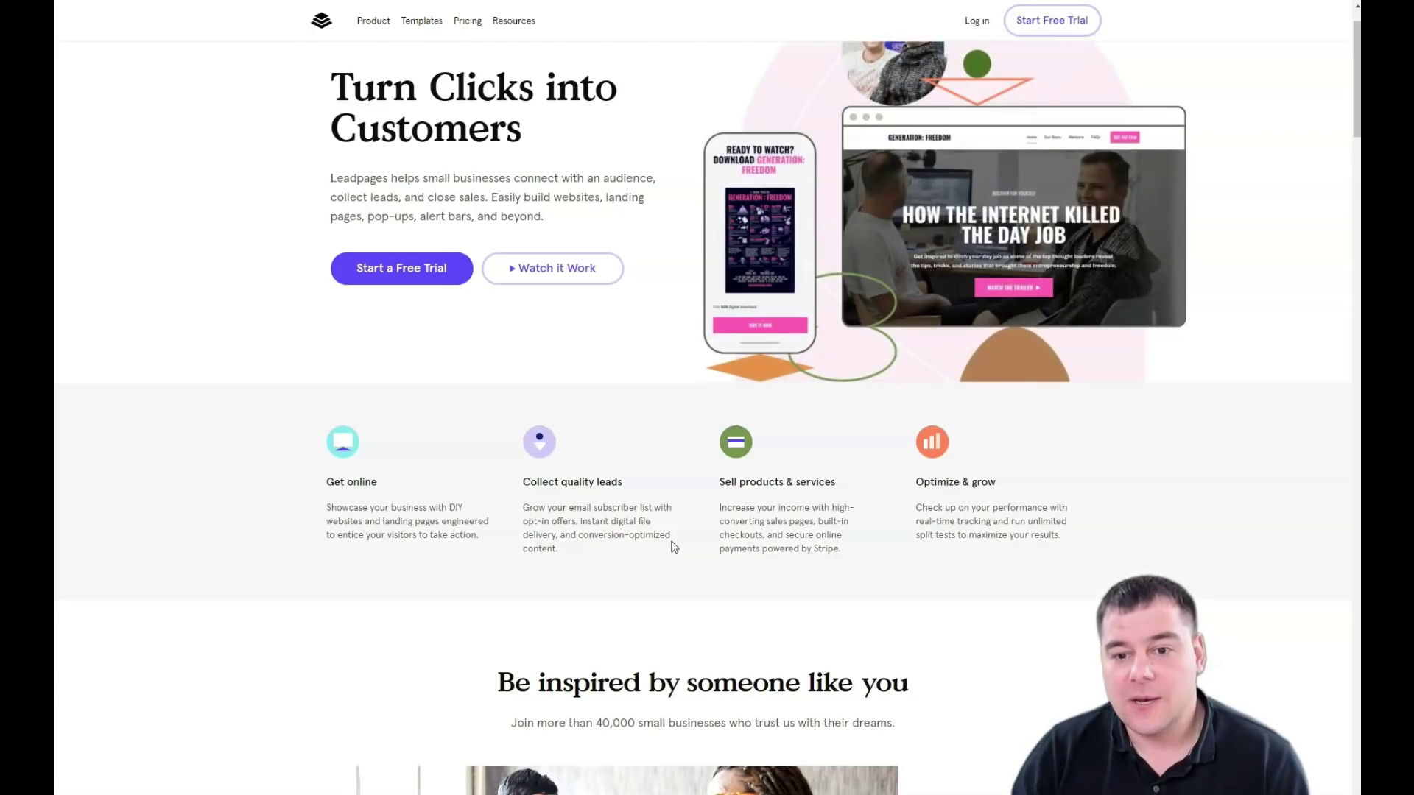
pyautogui.scroll(-2, 674, 546)
pyautogui.scroll(-2, 675, 546)
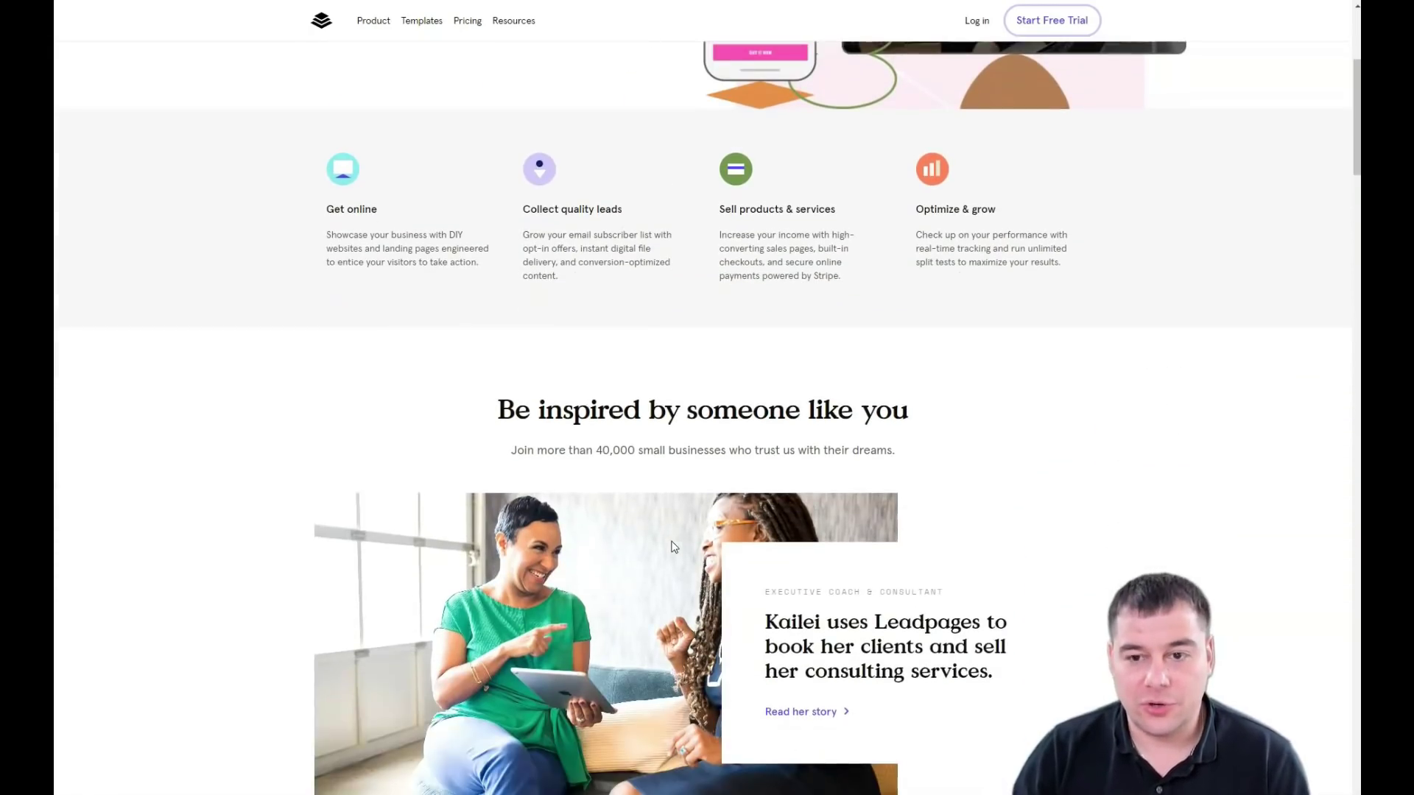
pyautogui.scroll(-1, 674, 546)
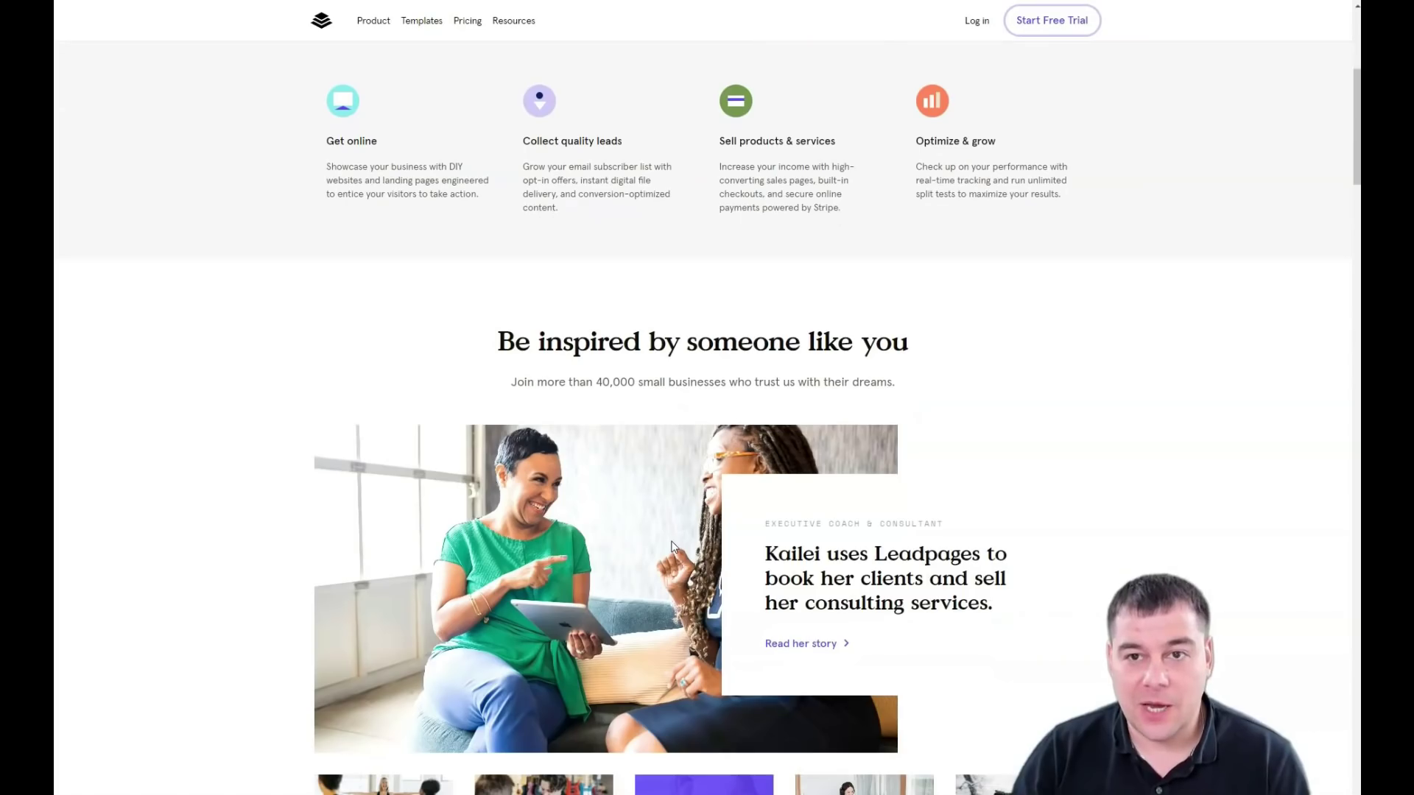
pyautogui.scroll(-5, 672, 546)
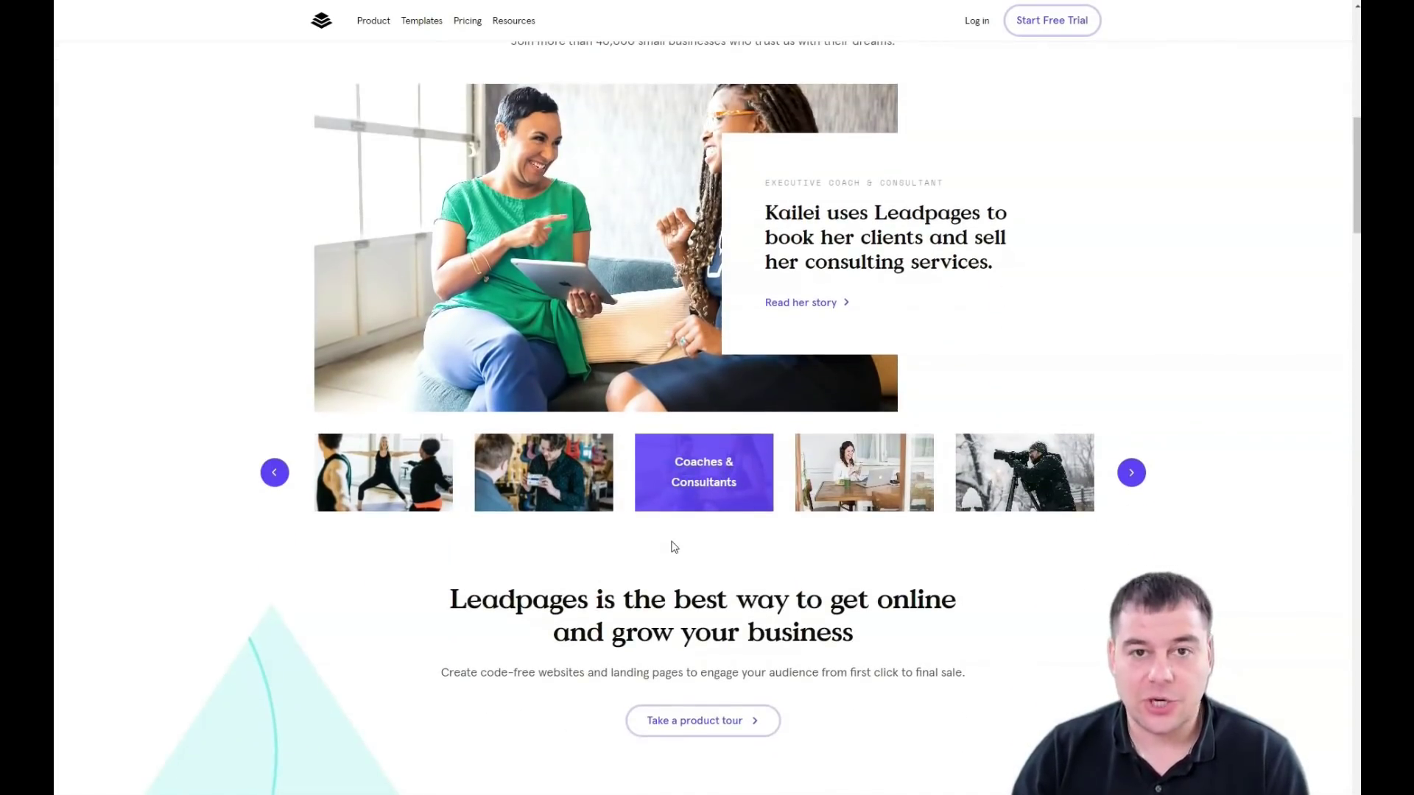
pyautogui.scroll(-1, 675, 547)
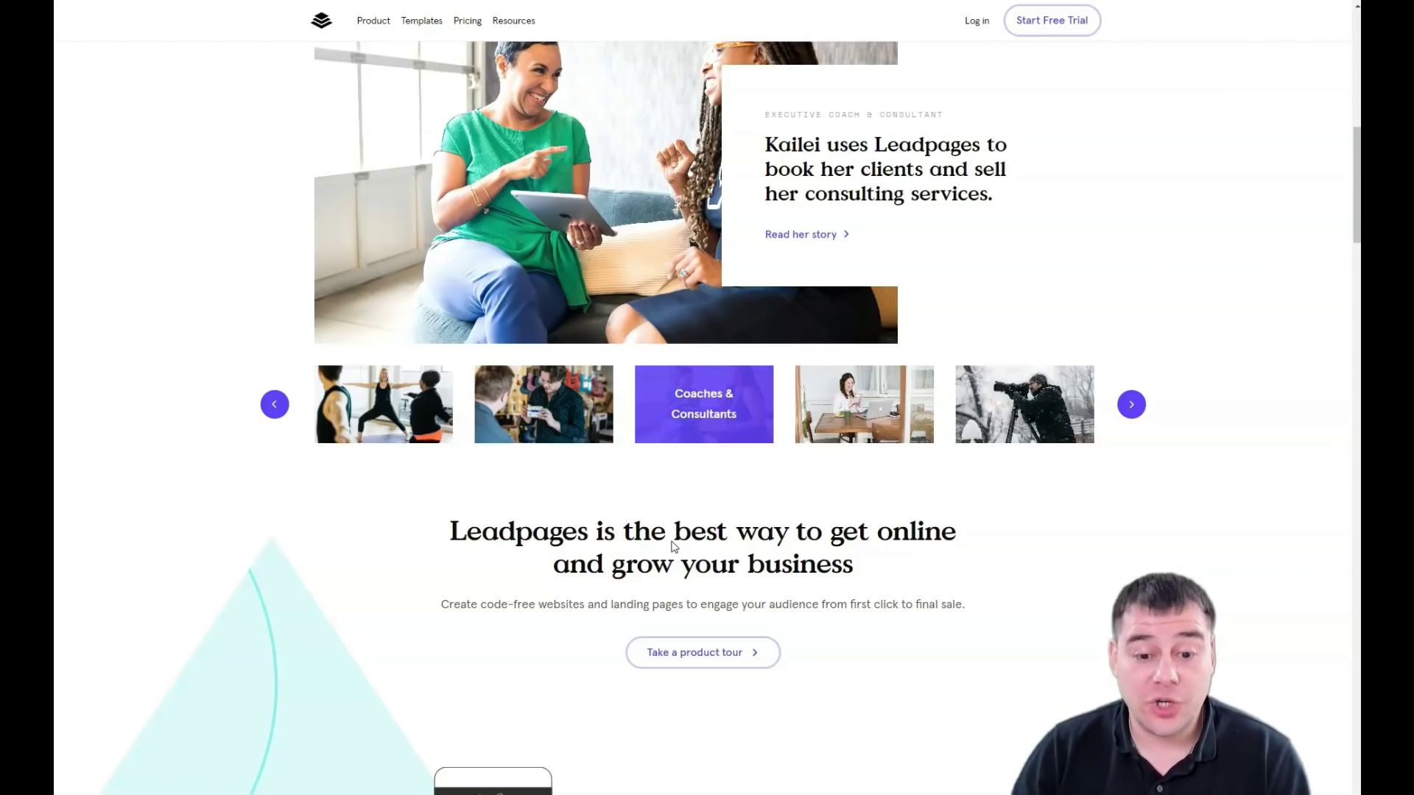
# Open the free trial plans and compare the Advanced, Pro and Standard yearly prices and features, including the Unlimited Traffic & Leads details
pyautogui.click(1043, 30)
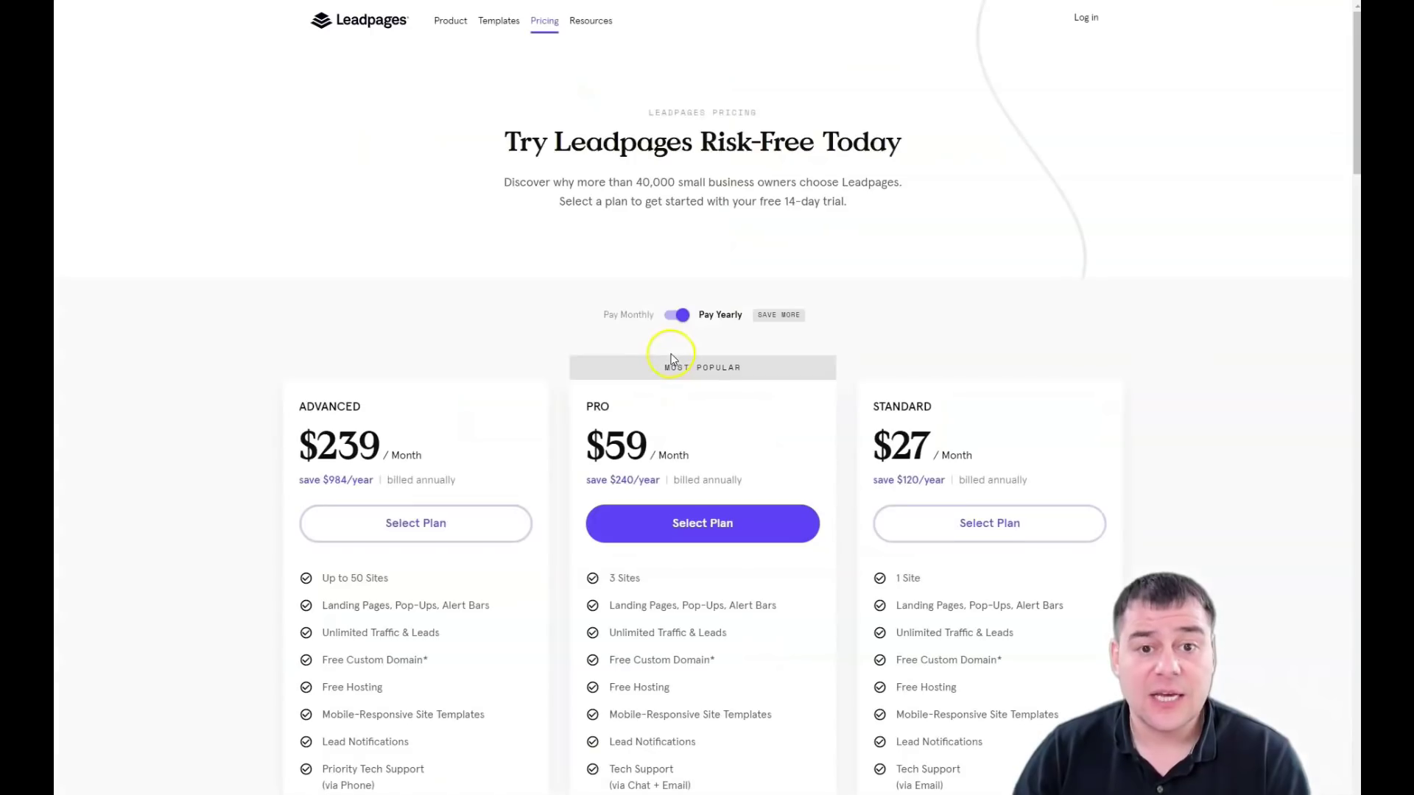
pyautogui.scroll(-3, 672, 358)
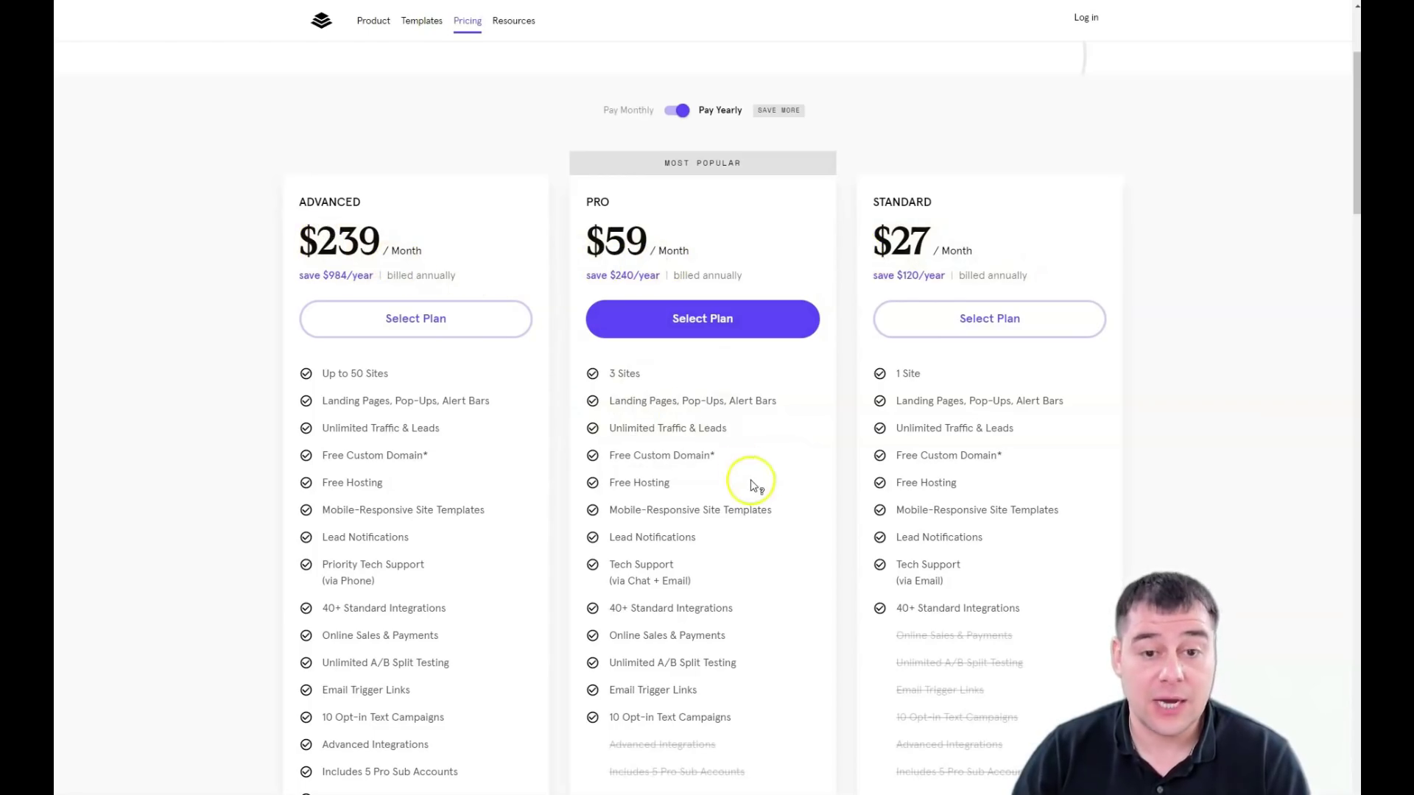
pyautogui.scroll(-1, 749, 479)
pyautogui.scroll(-2, 834, 363)
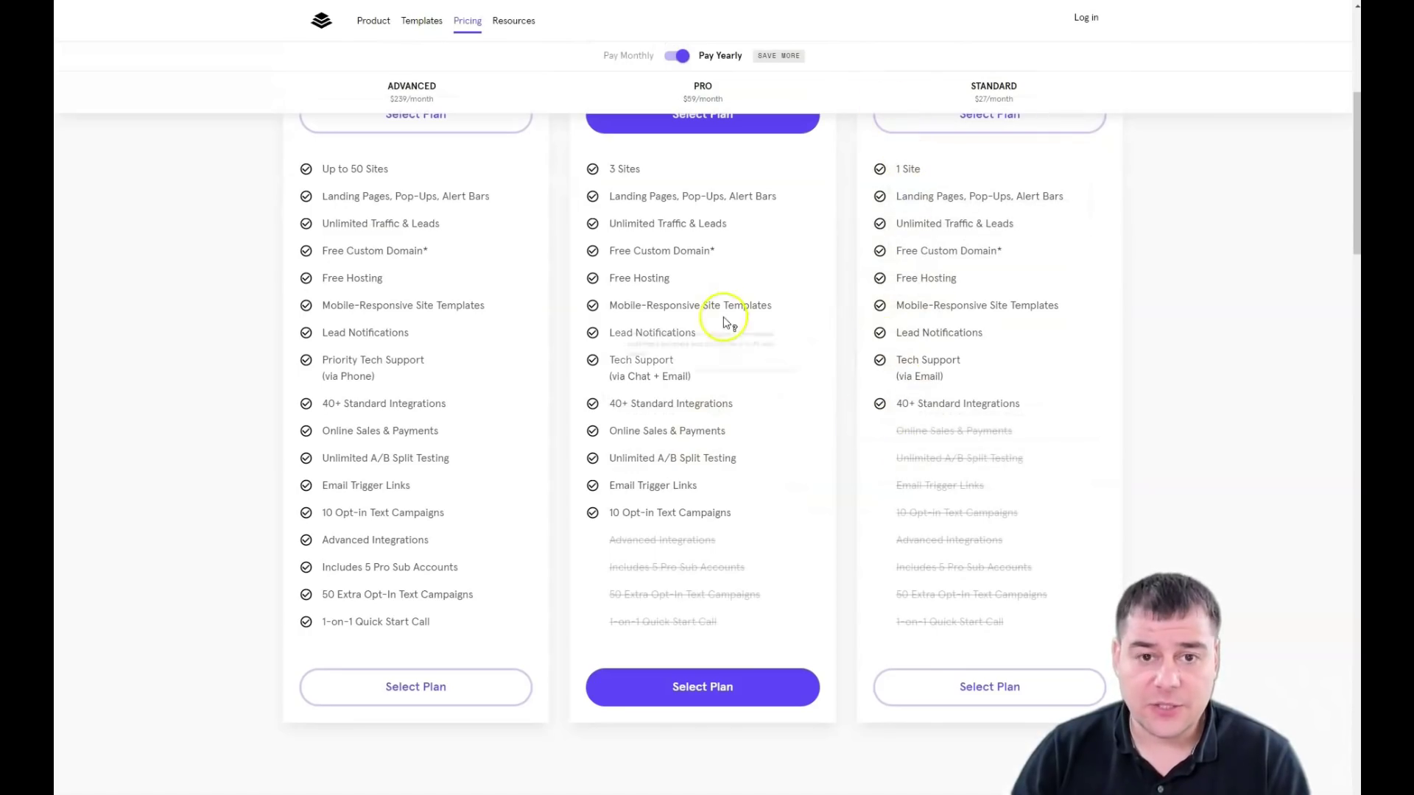
pyautogui.scroll(3, 738, 363)
pyautogui.scroll(1, 748, 372)
pyautogui.scroll(-1, 751, 385)
pyautogui.moveTo(772, 428)
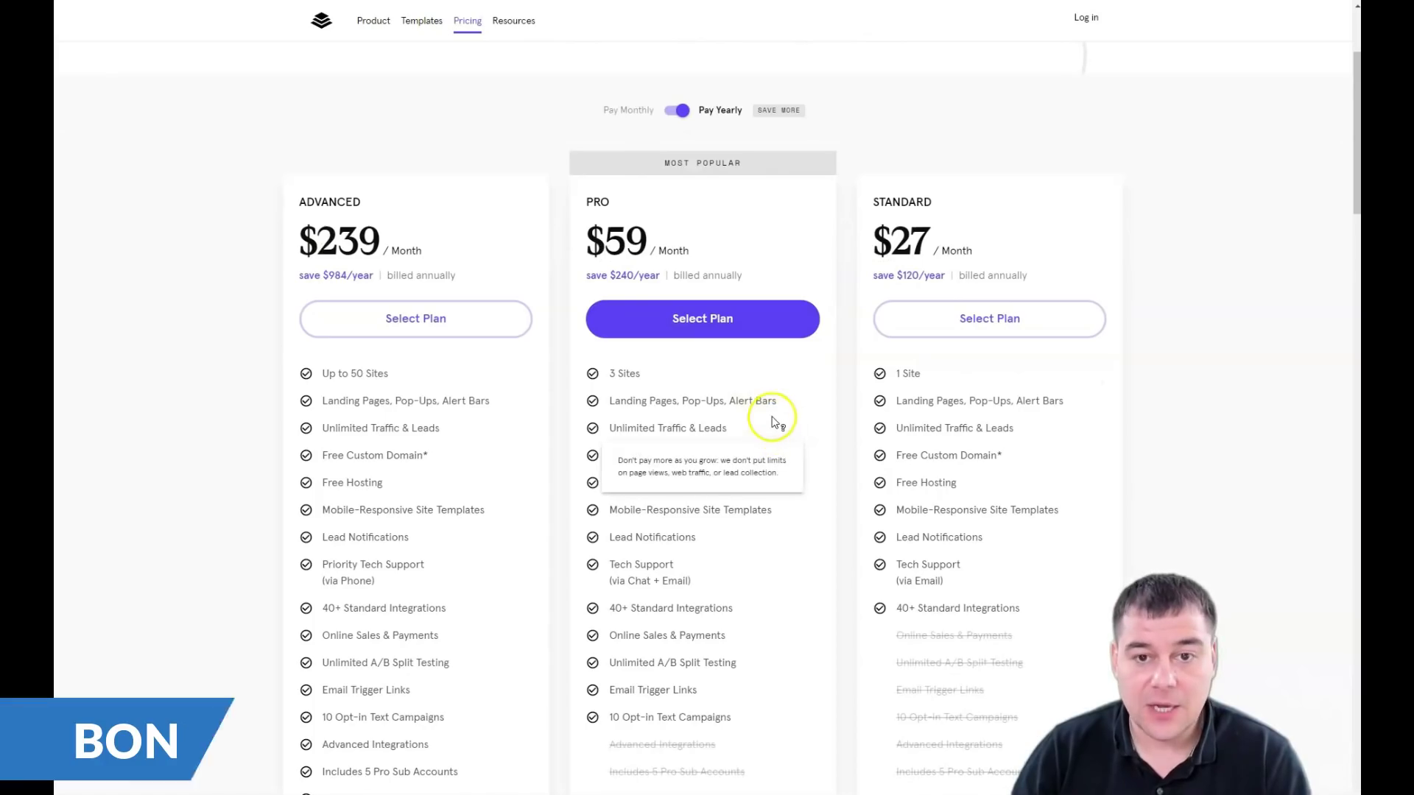
pyautogui.scroll(3, 775, 416)
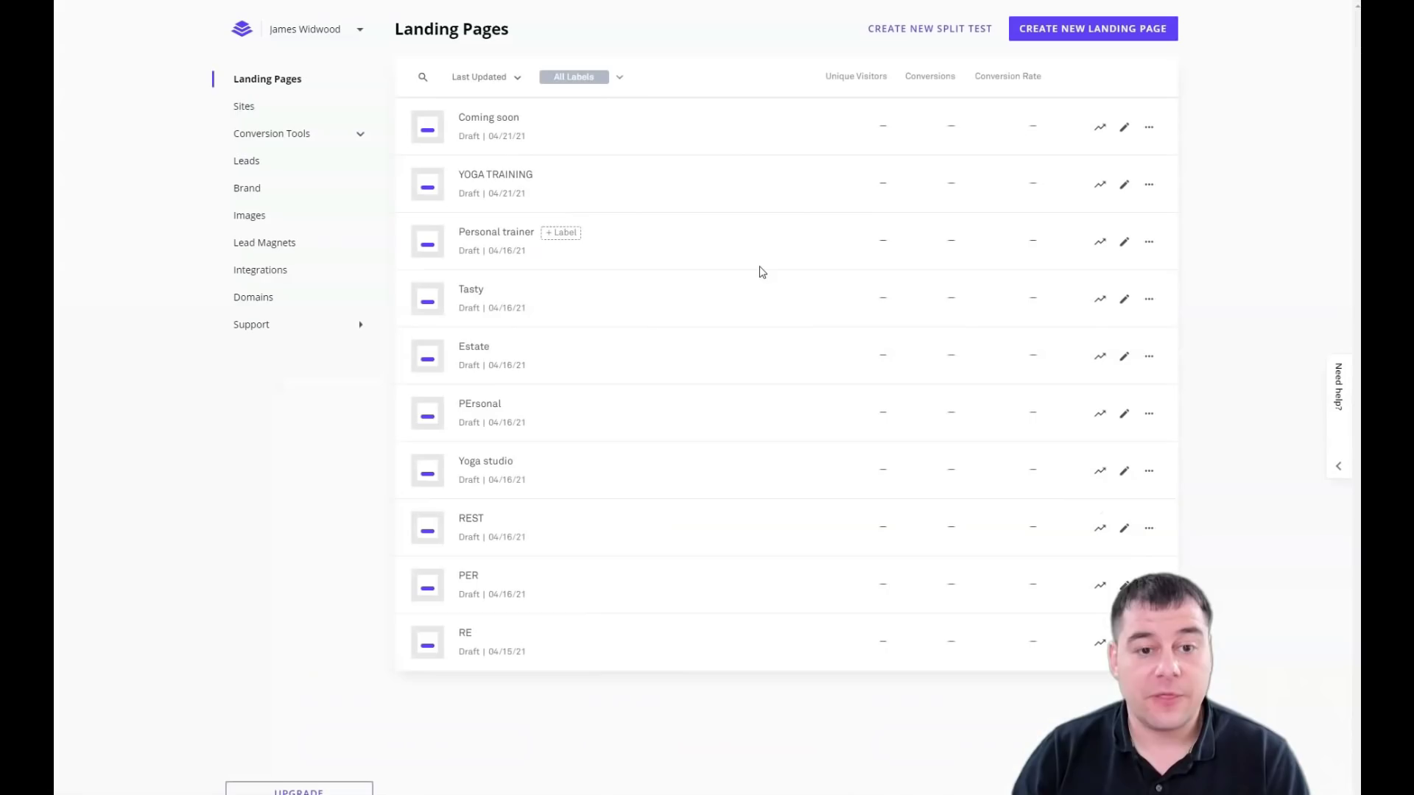
# Start creating a new landing page and browse the landing page template gallery
pyautogui.click(257, 94)
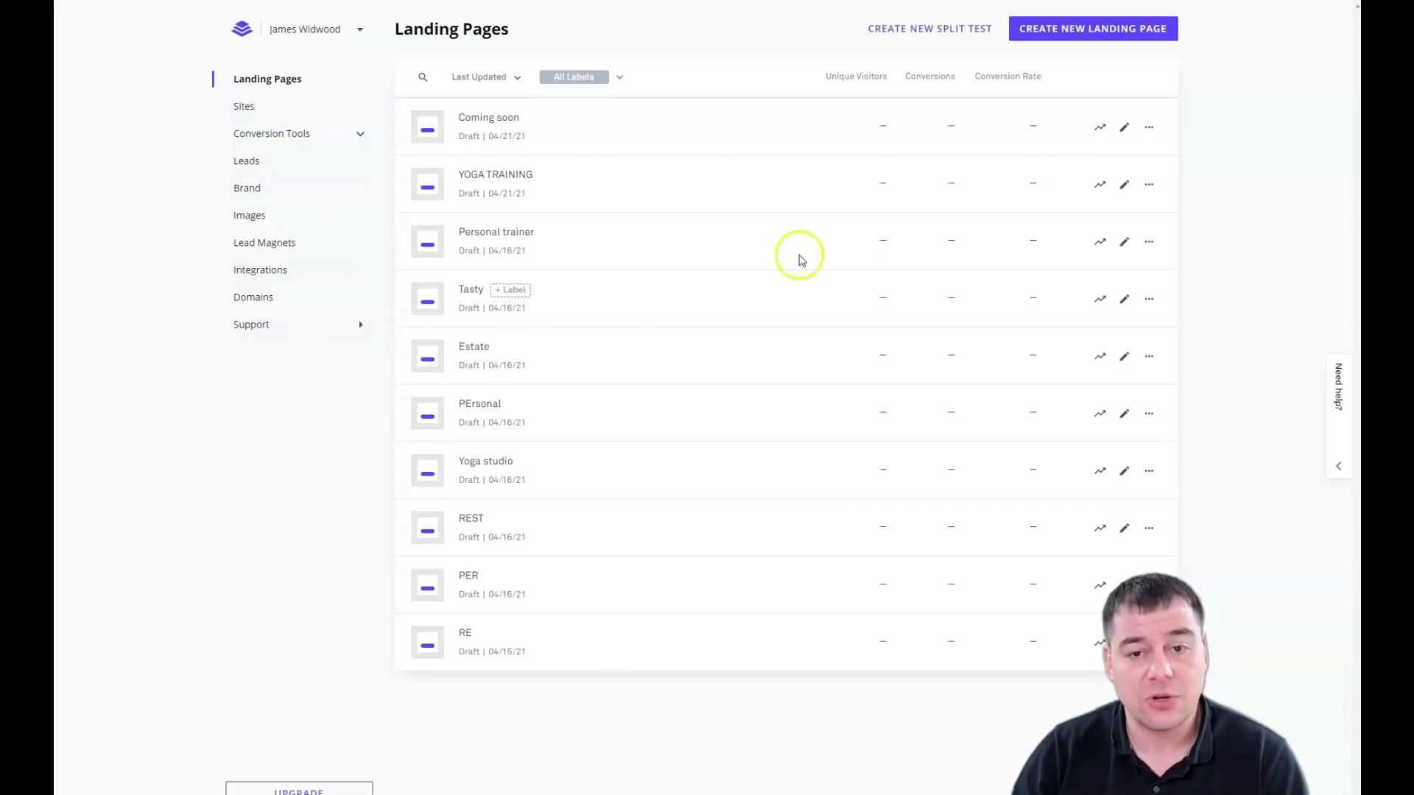
pyautogui.click(1058, 37)
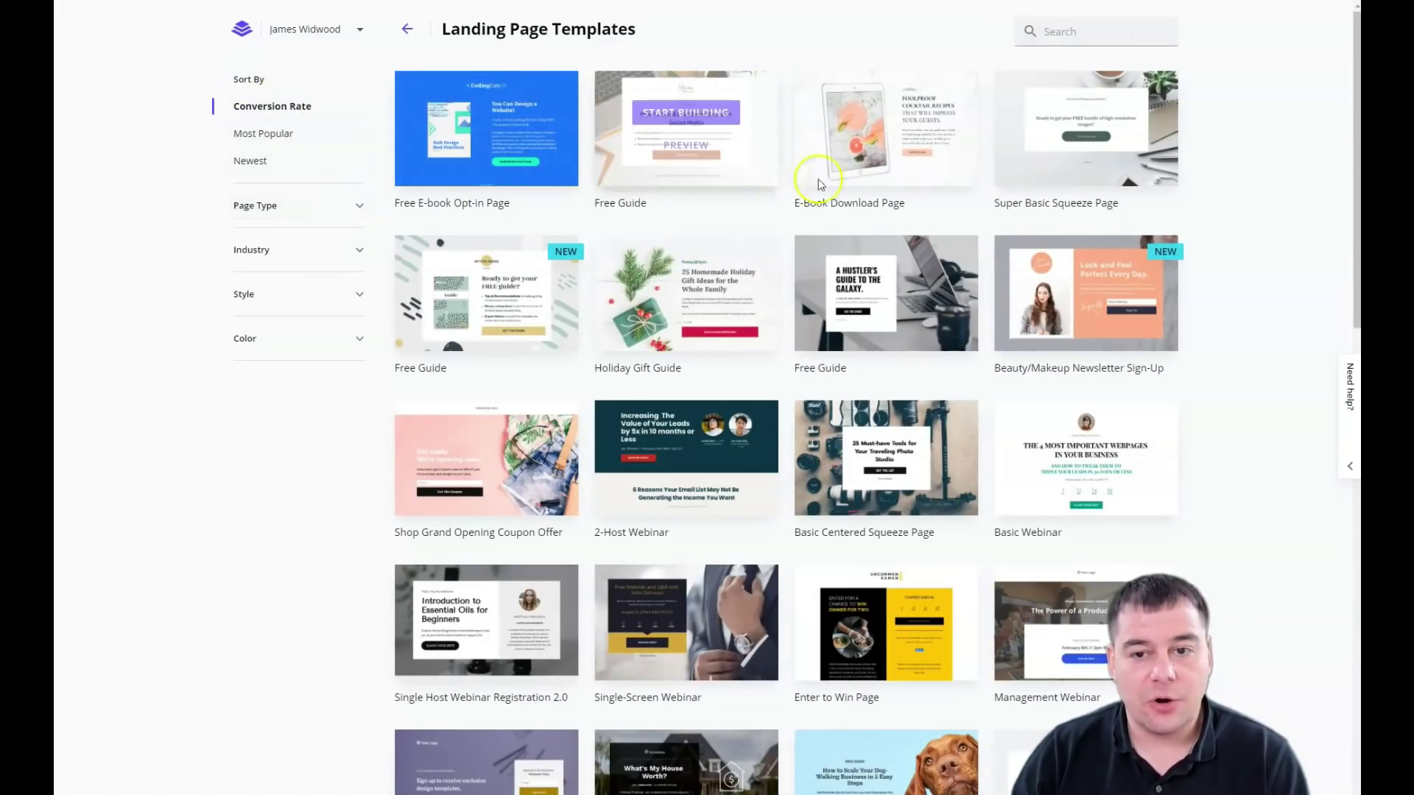
pyautogui.scroll(-12, 765, 291)
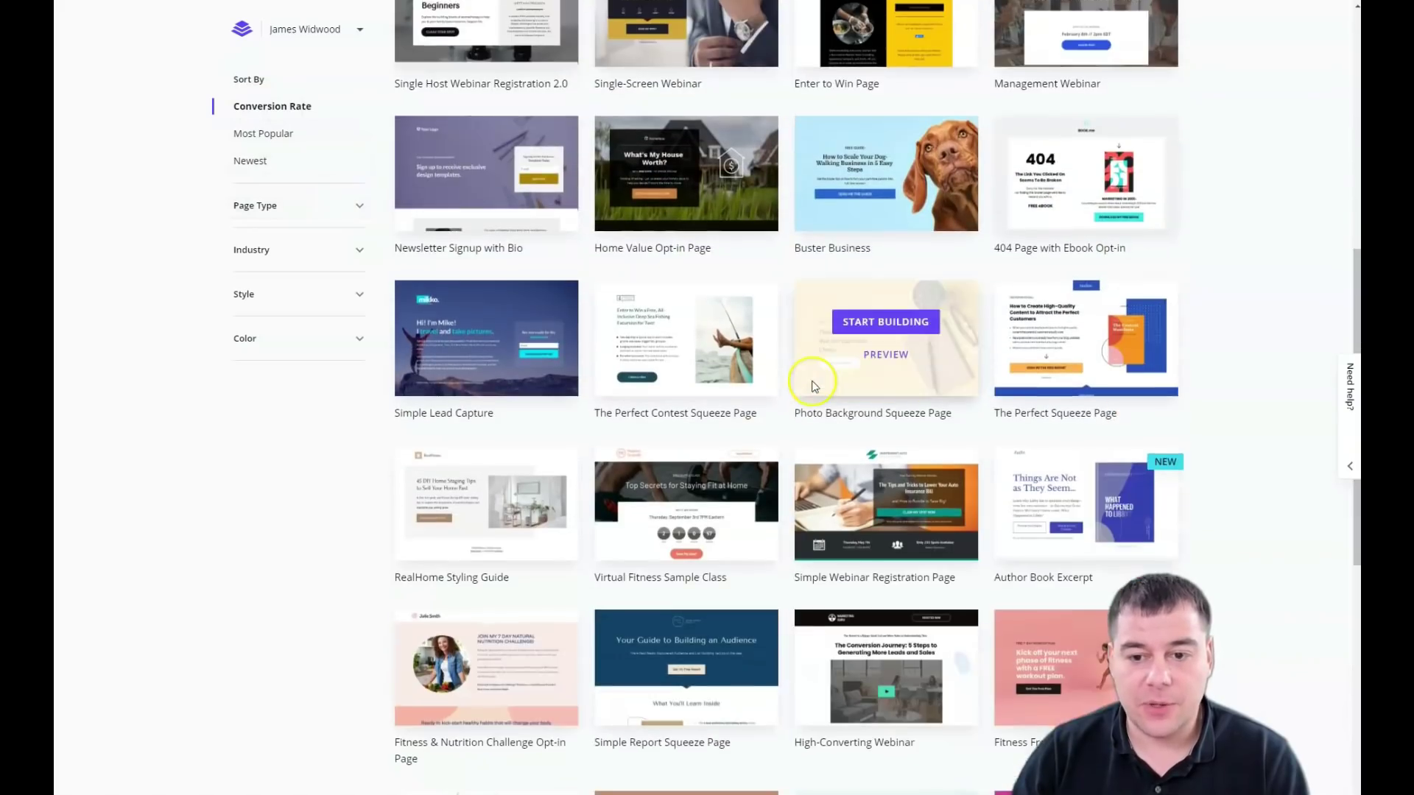
pyautogui.scroll(2, 781, 353)
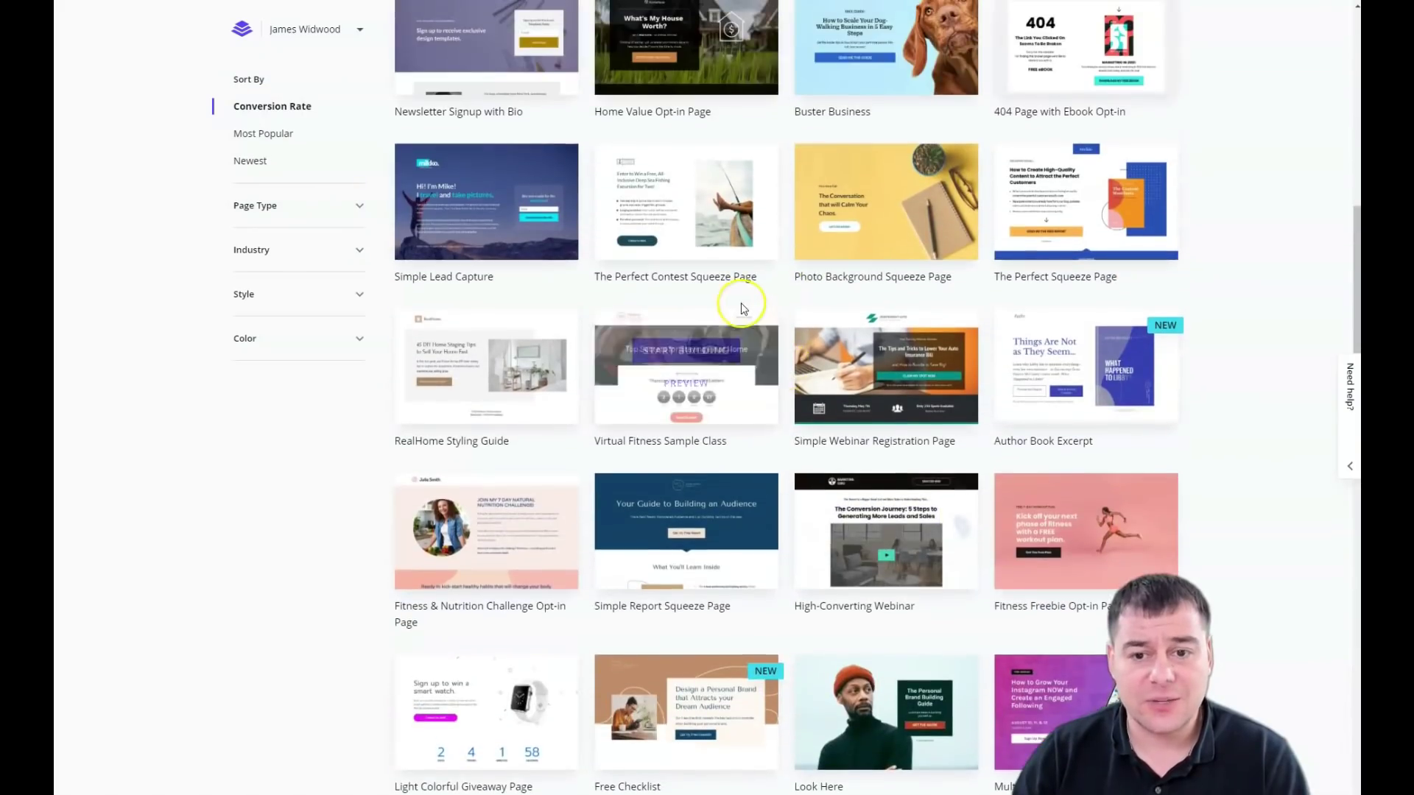
pyautogui.scroll(10, 741, 303)
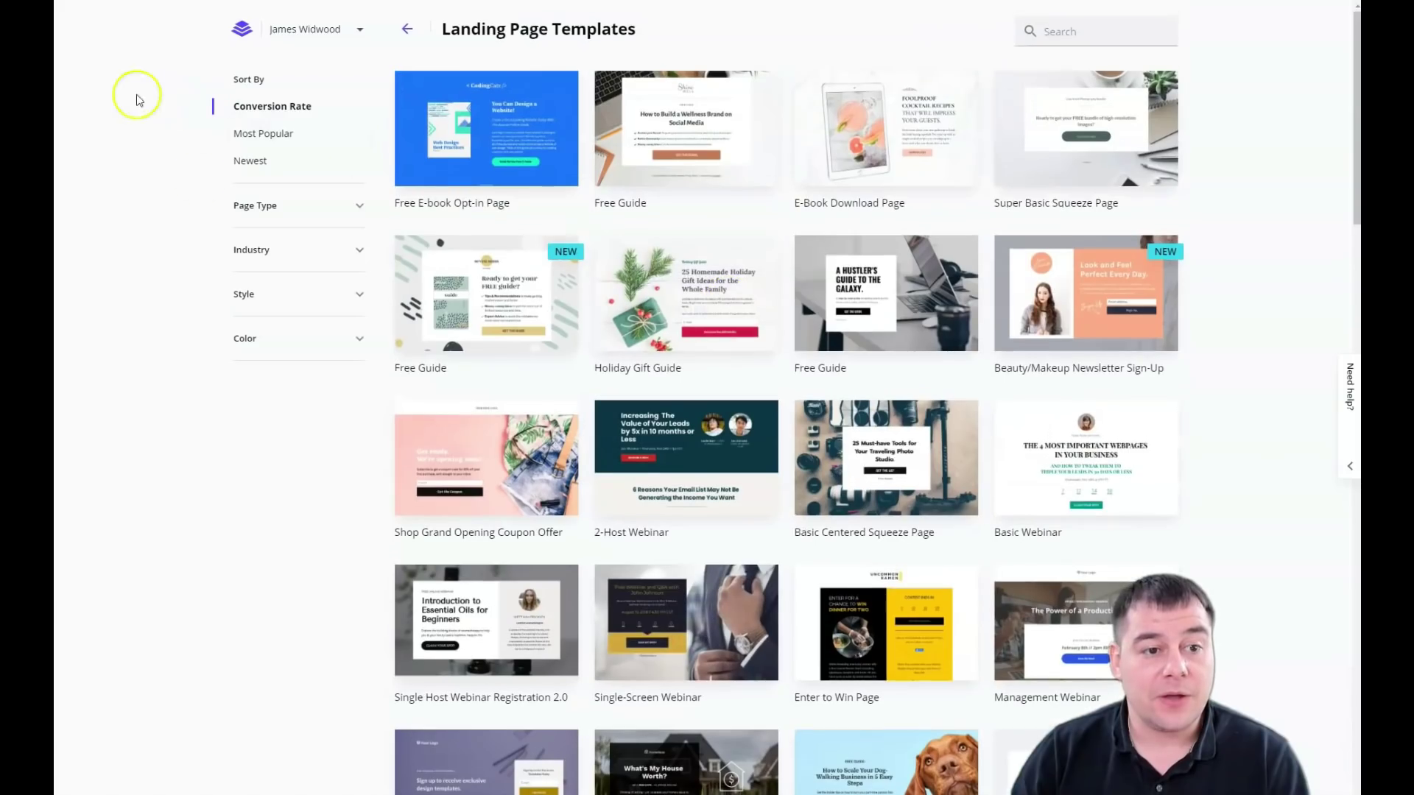
# Check the Page Type, Industry, Style and Color filters of the landing page templates, collapsing each one again
pyautogui.click(349, 206)
pyautogui.click(350, 205)
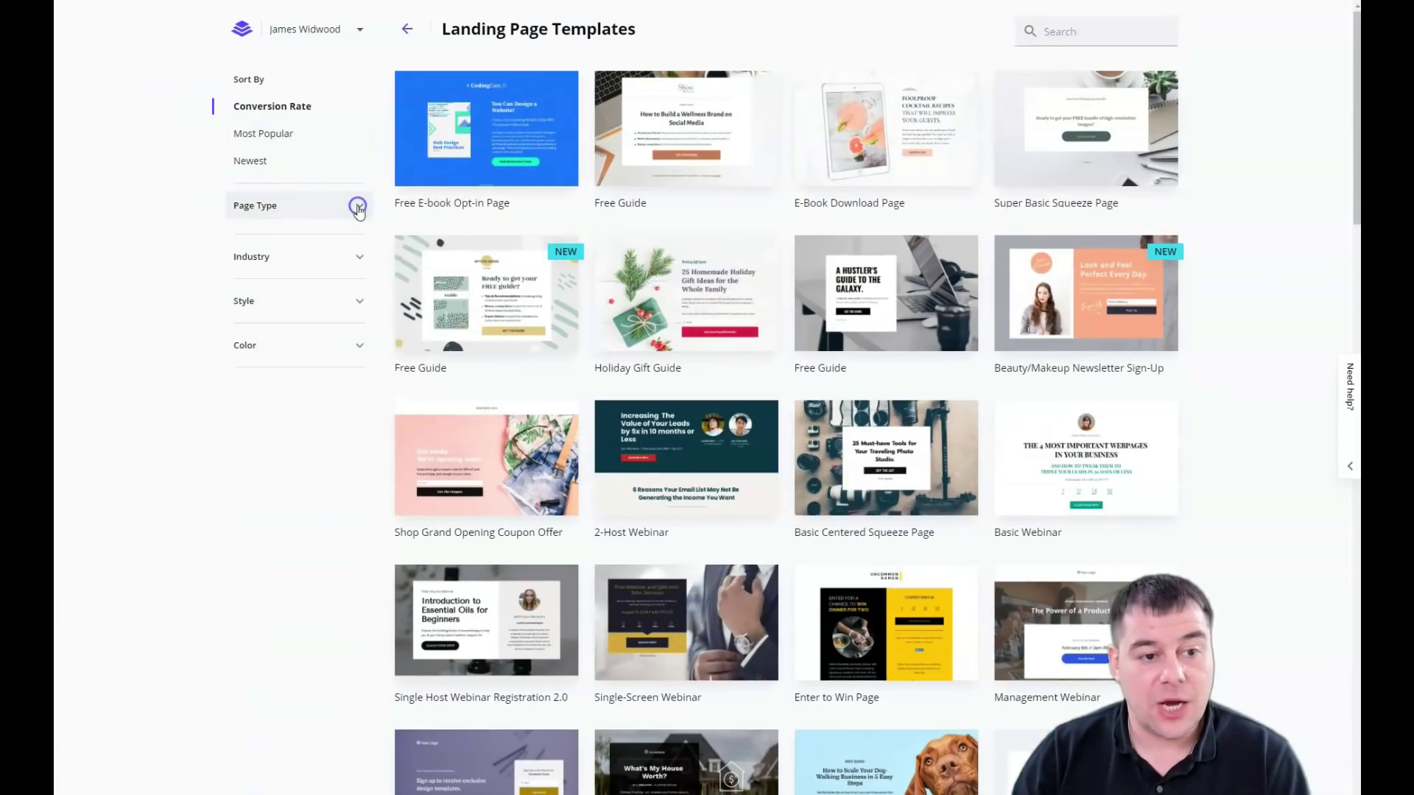
pyautogui.click(368, 250)
pyautogui.click(359, 250)
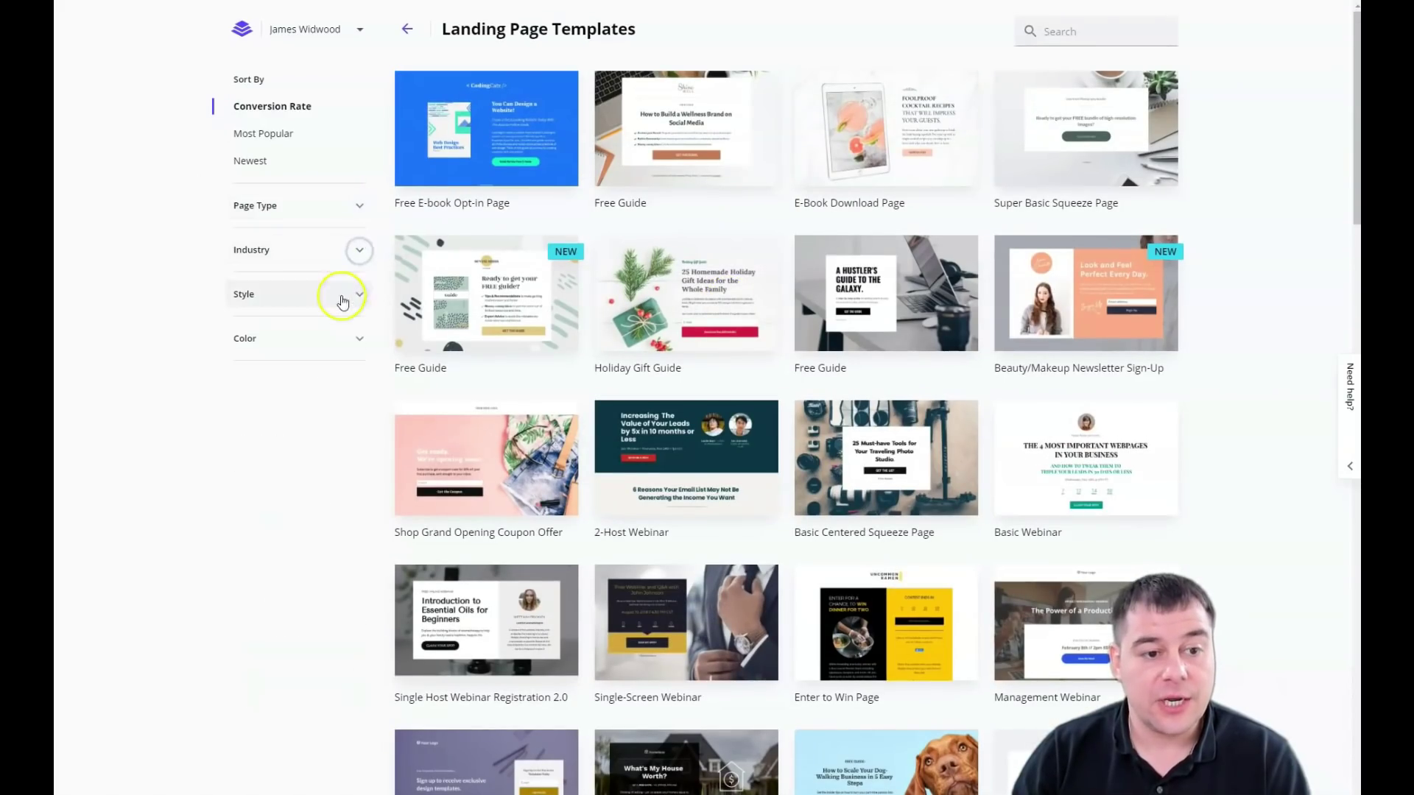
pyautogui.click(360, 294)
pyautogui.click(358, 294)
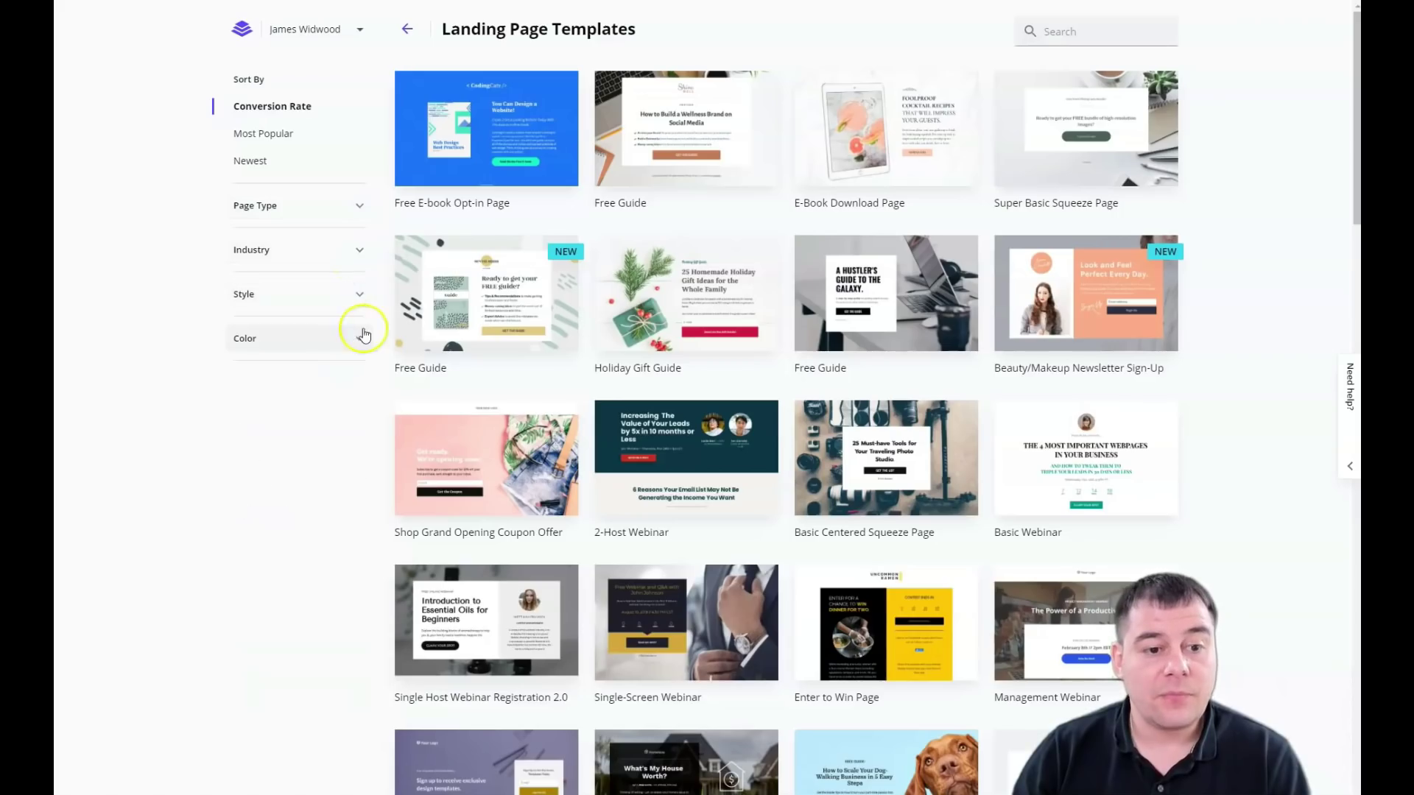
pyautogui.click(359, 352)
pyautogui.click(358, 340)
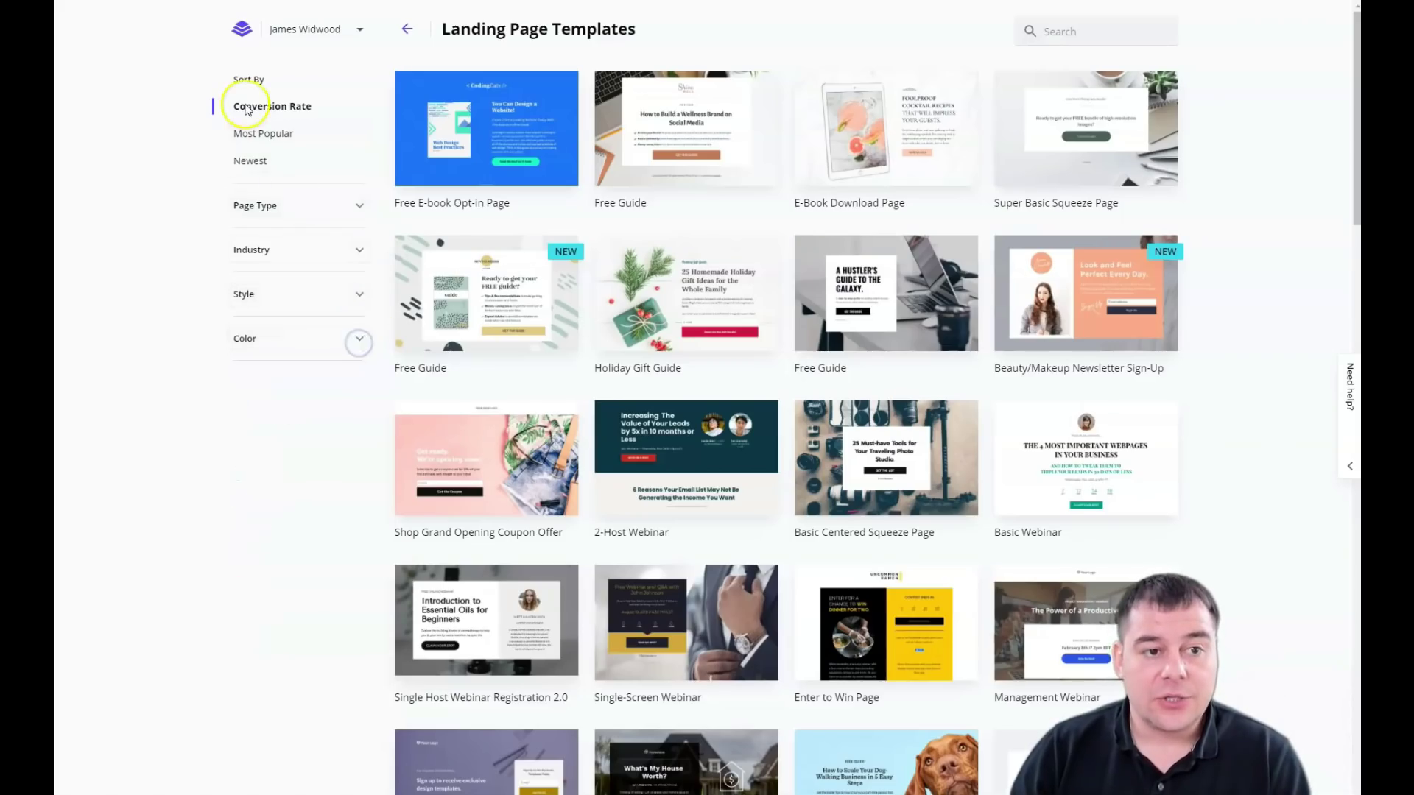
# Browse the landing page templates sorted by conversion rate and return to the row with the Black Friday Deal Opt-in template
pyautogui.scroll(-2, 781, 332)
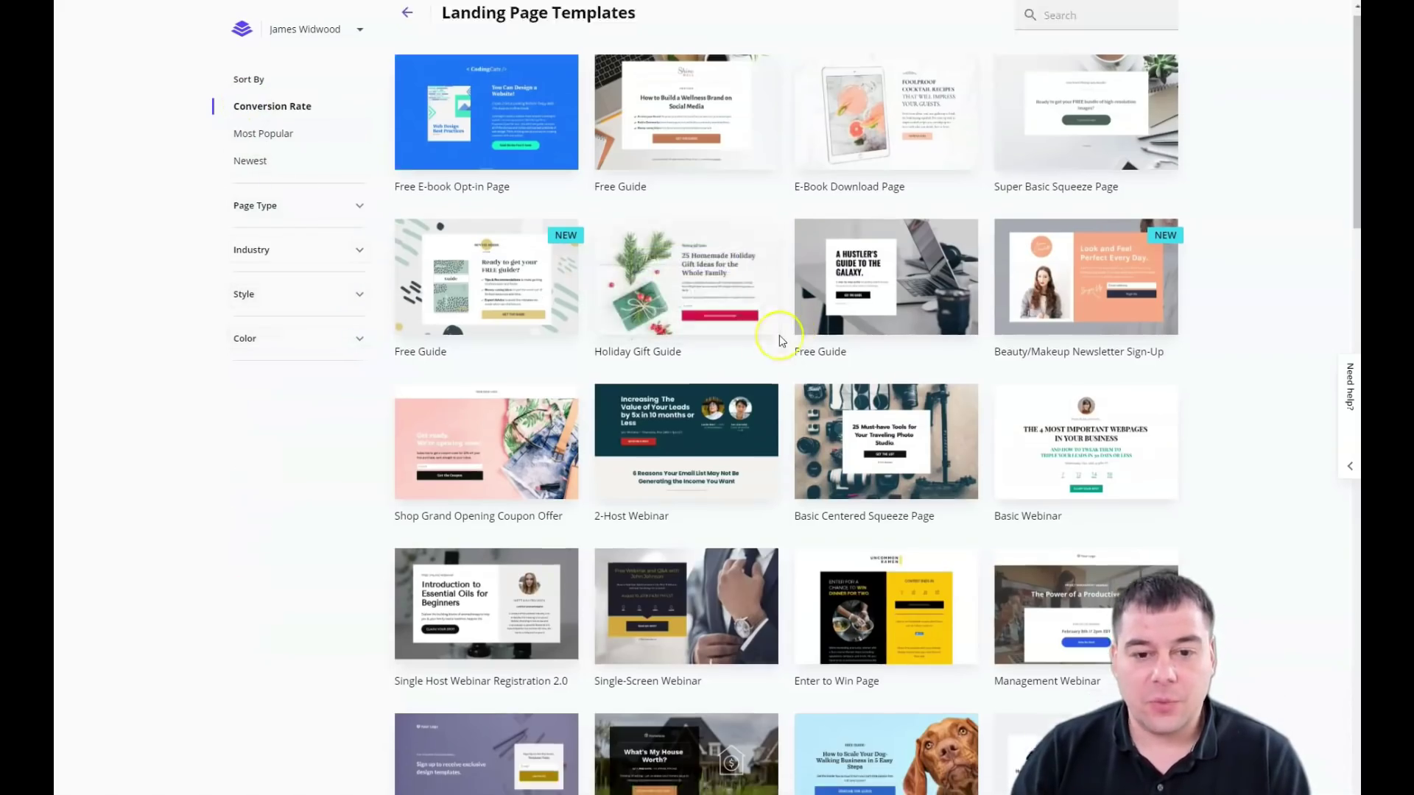
pyautogui.scroll(-5, 779, 335)
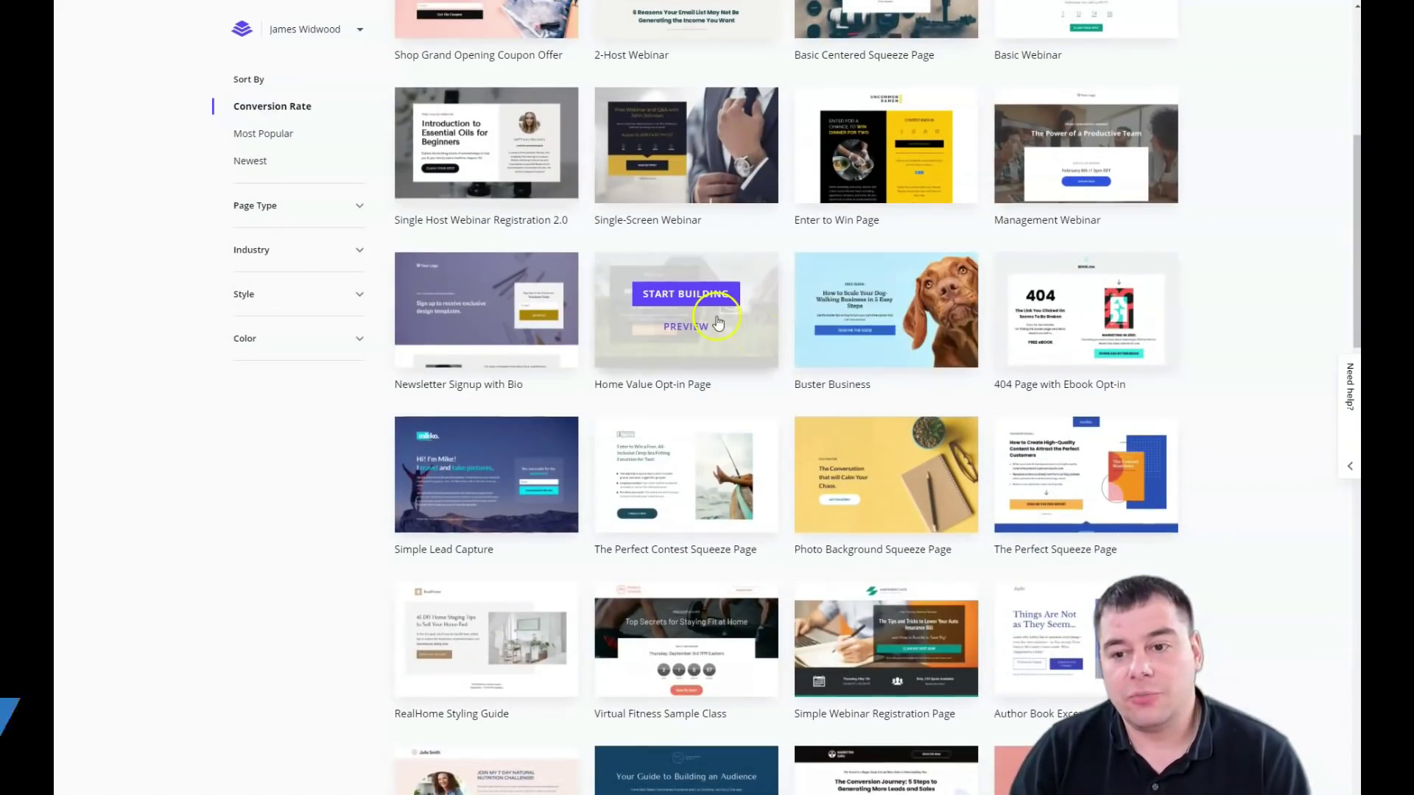
pyautogui.scroll(-6, 707, 313)
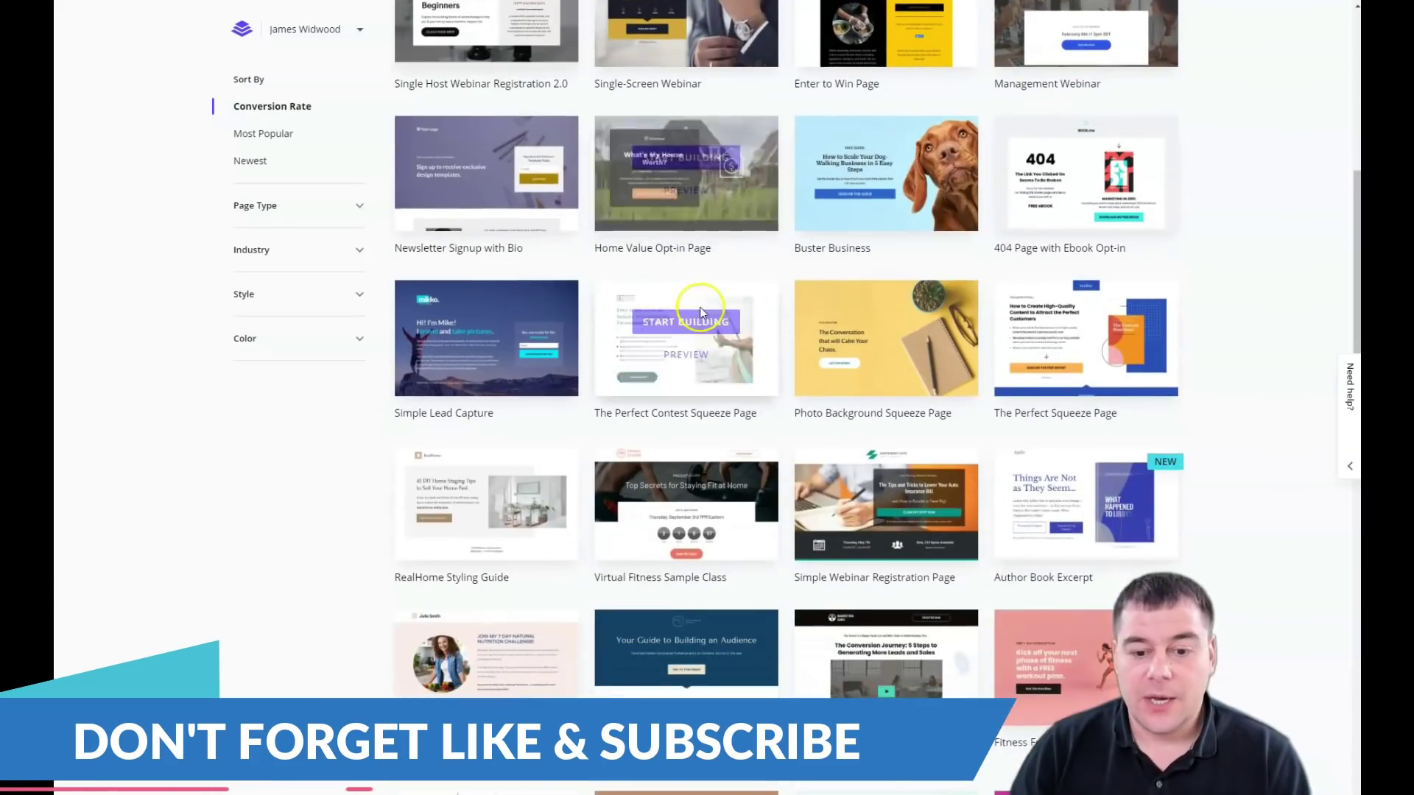
pyautogui.scroll(-2, 701, 311)
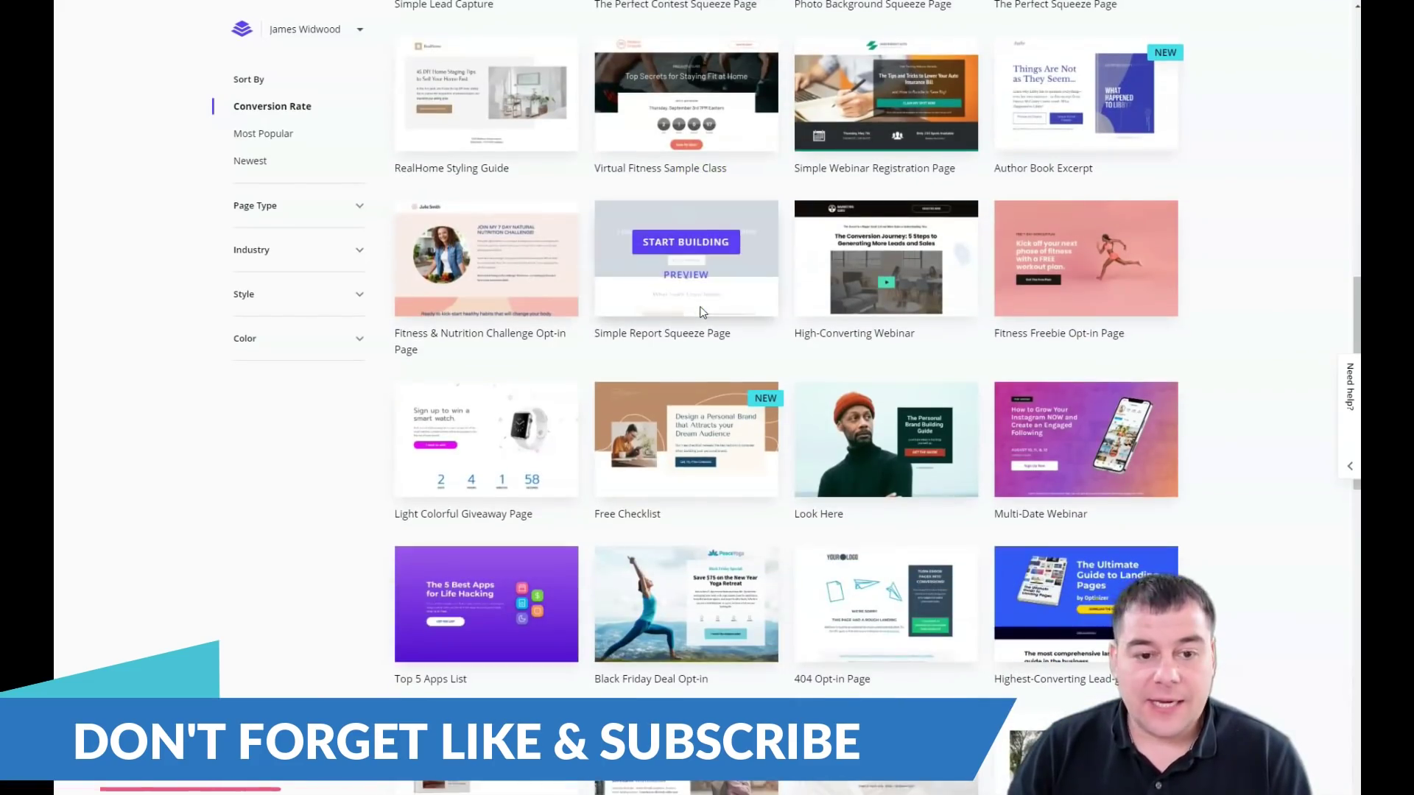
pyautogui.scroll(-4, 700, 310)
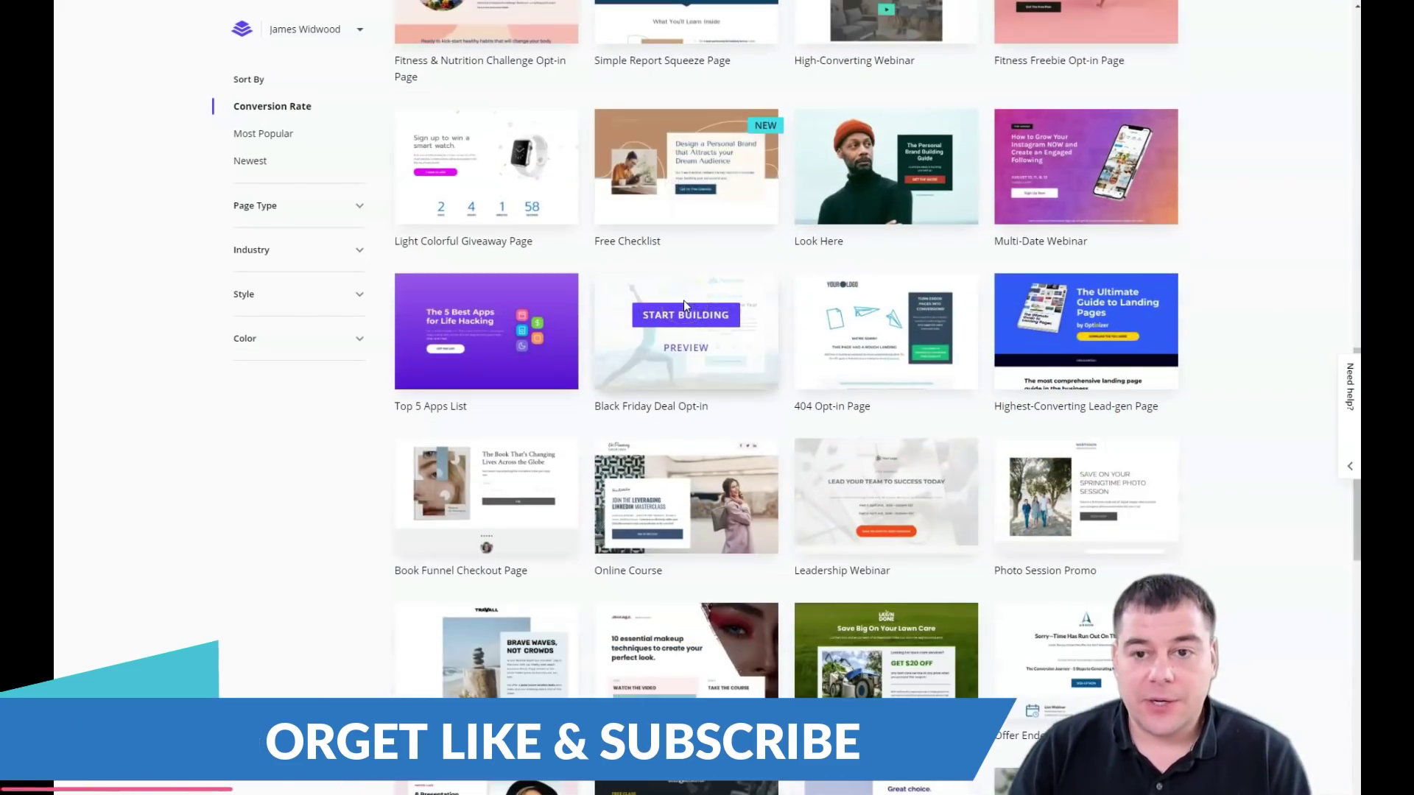
pyautogui.scroll(-7, 683, 299)
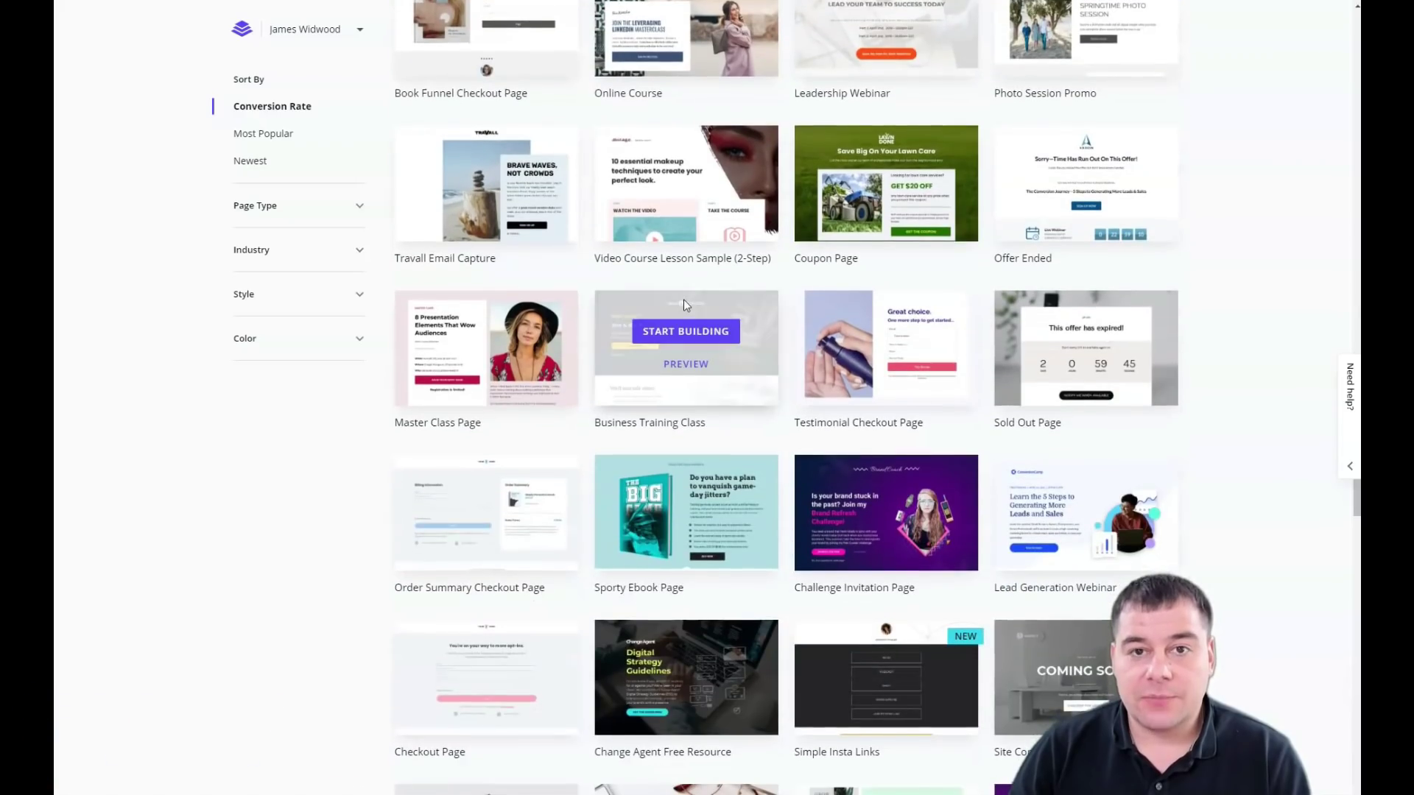
pyautogui.scroll(-3, 686, 290)
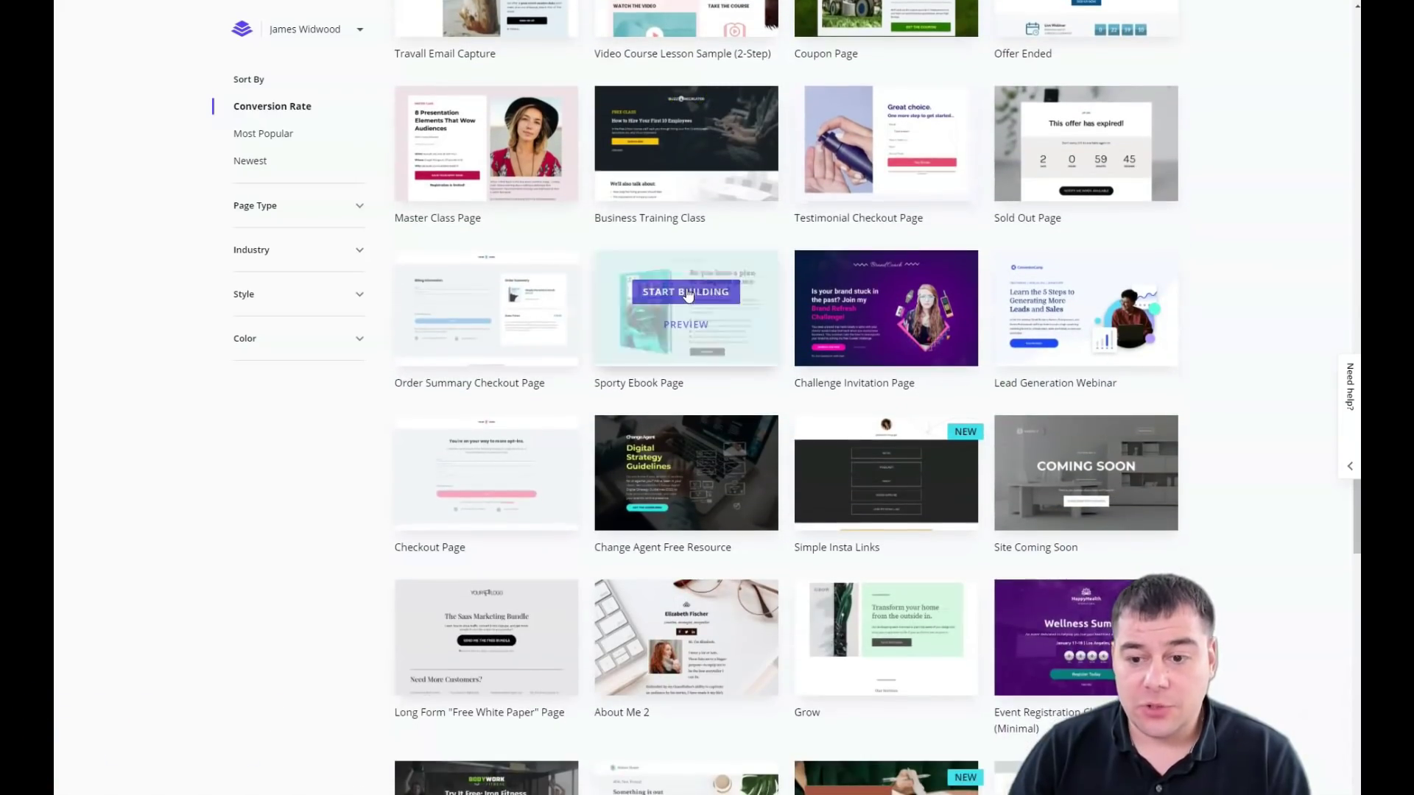
pyautogui.scroll(-6, 686, 293)
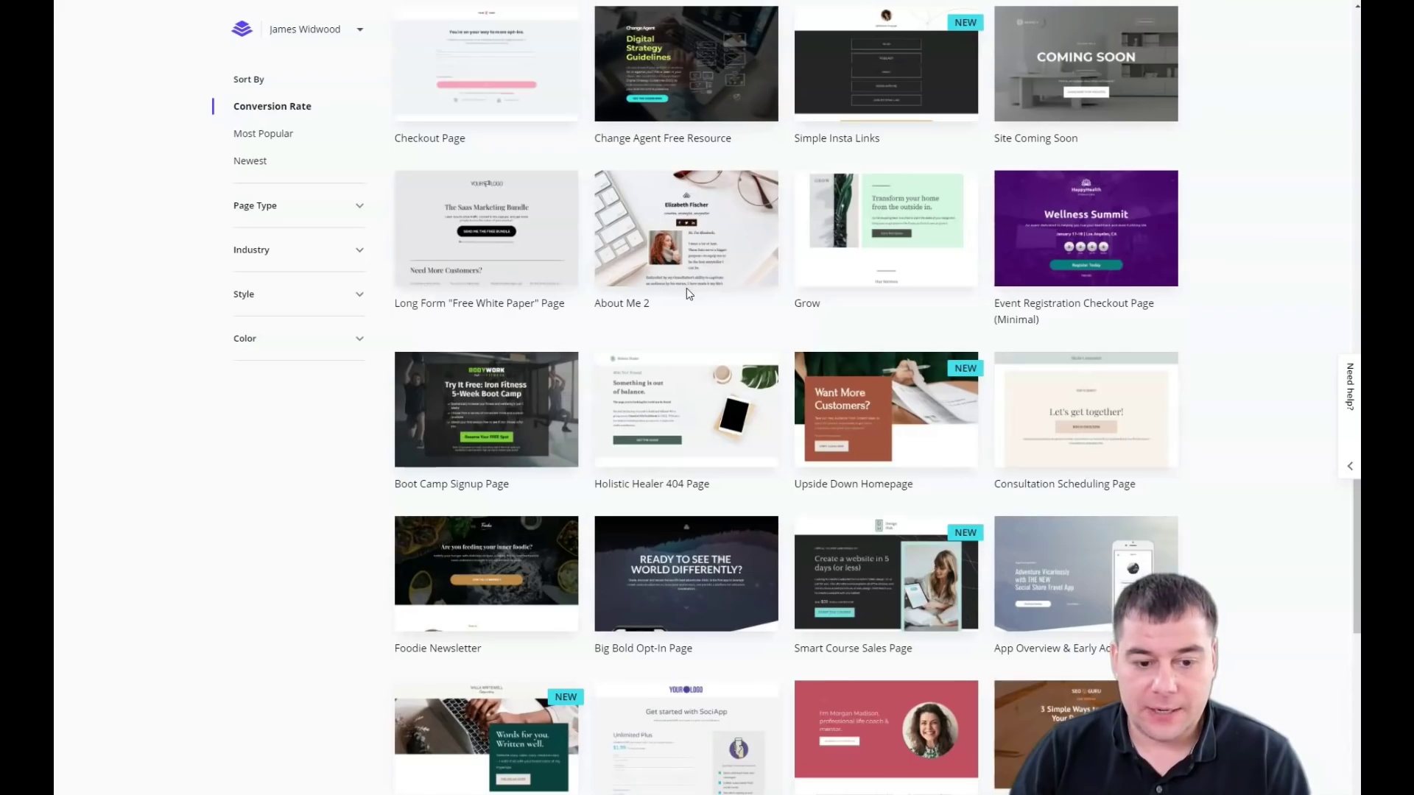
pyautogui.scroll(-5, 686, 293)
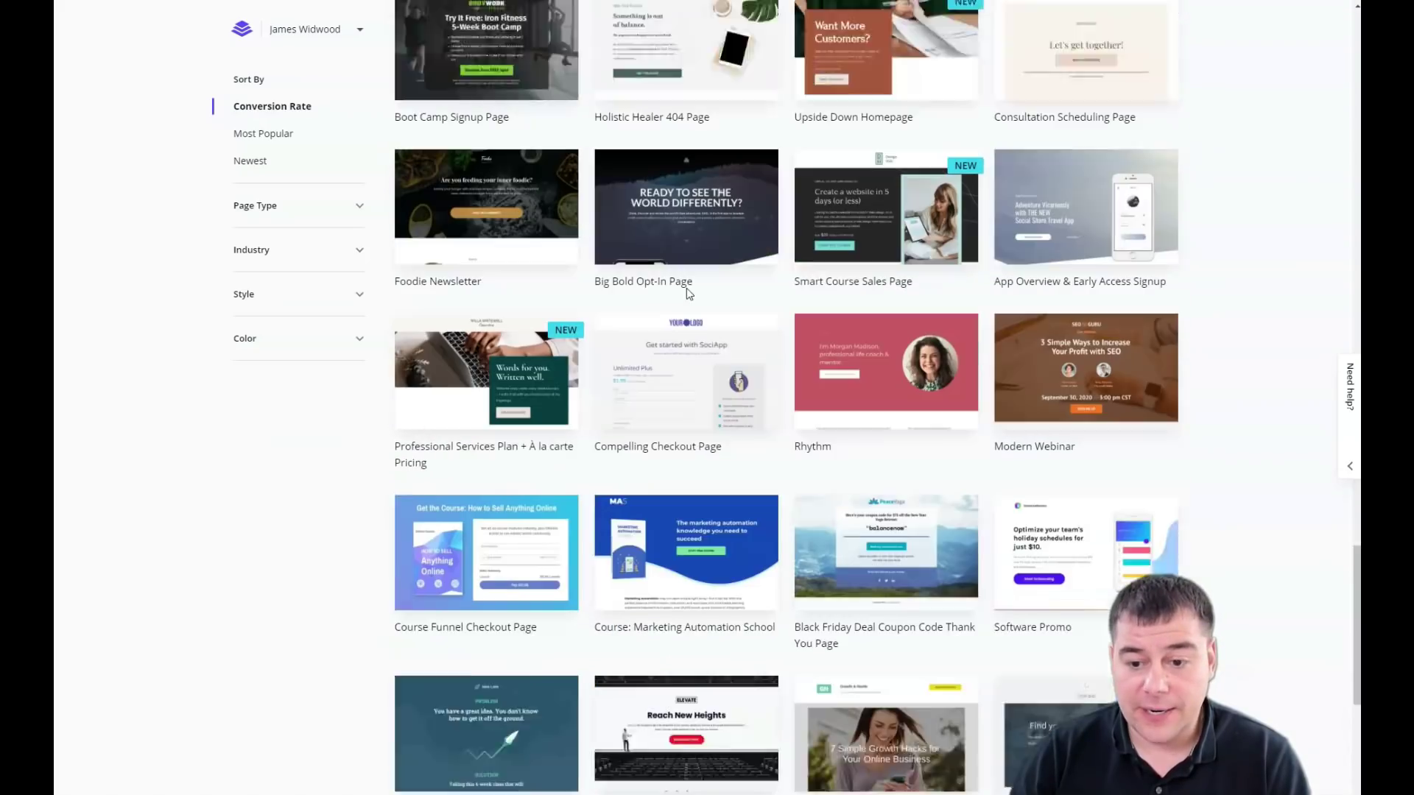
pyautogui.scroll(-8, 686, 293)
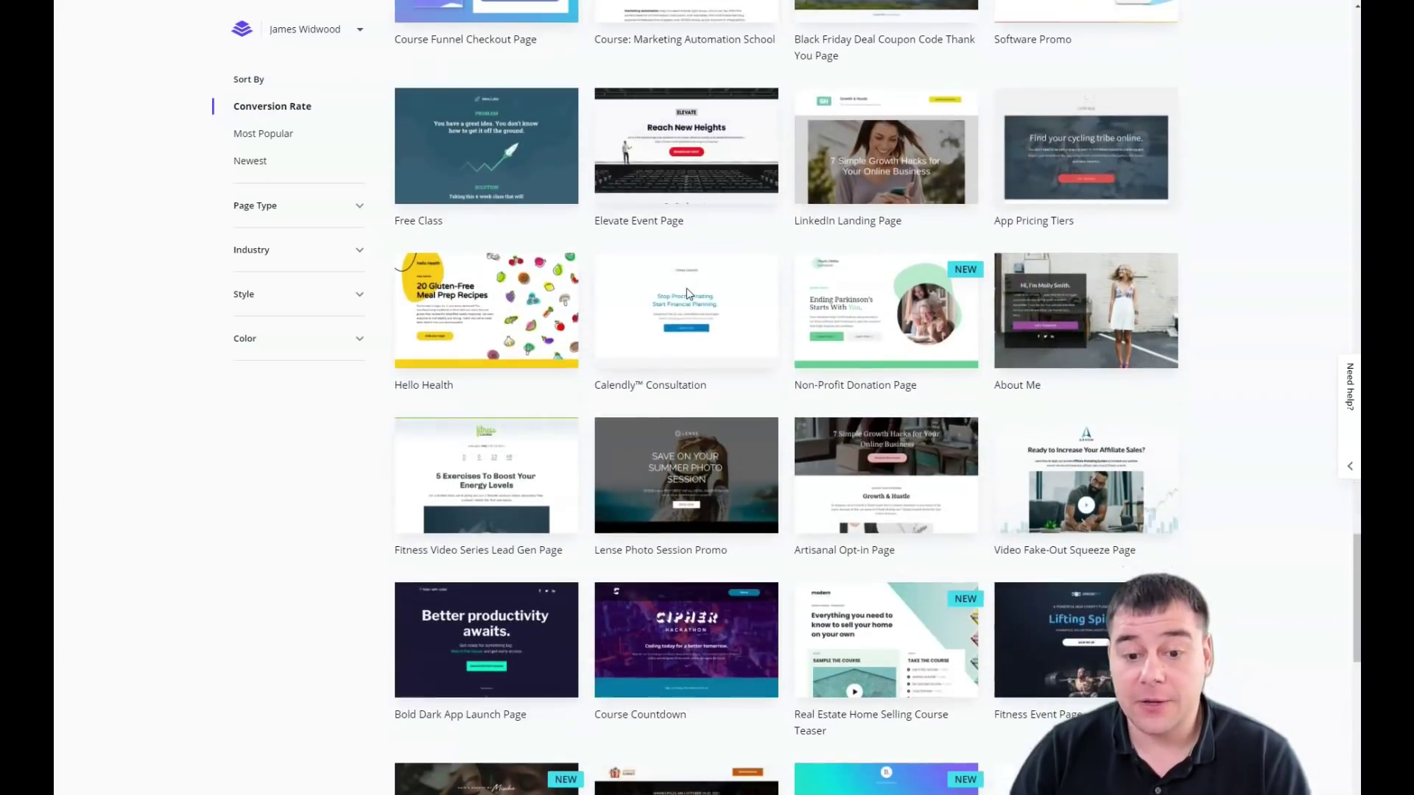
pyautogui.moveTo(688, 295)
pyautogui.scroll(-2, 687, 295)
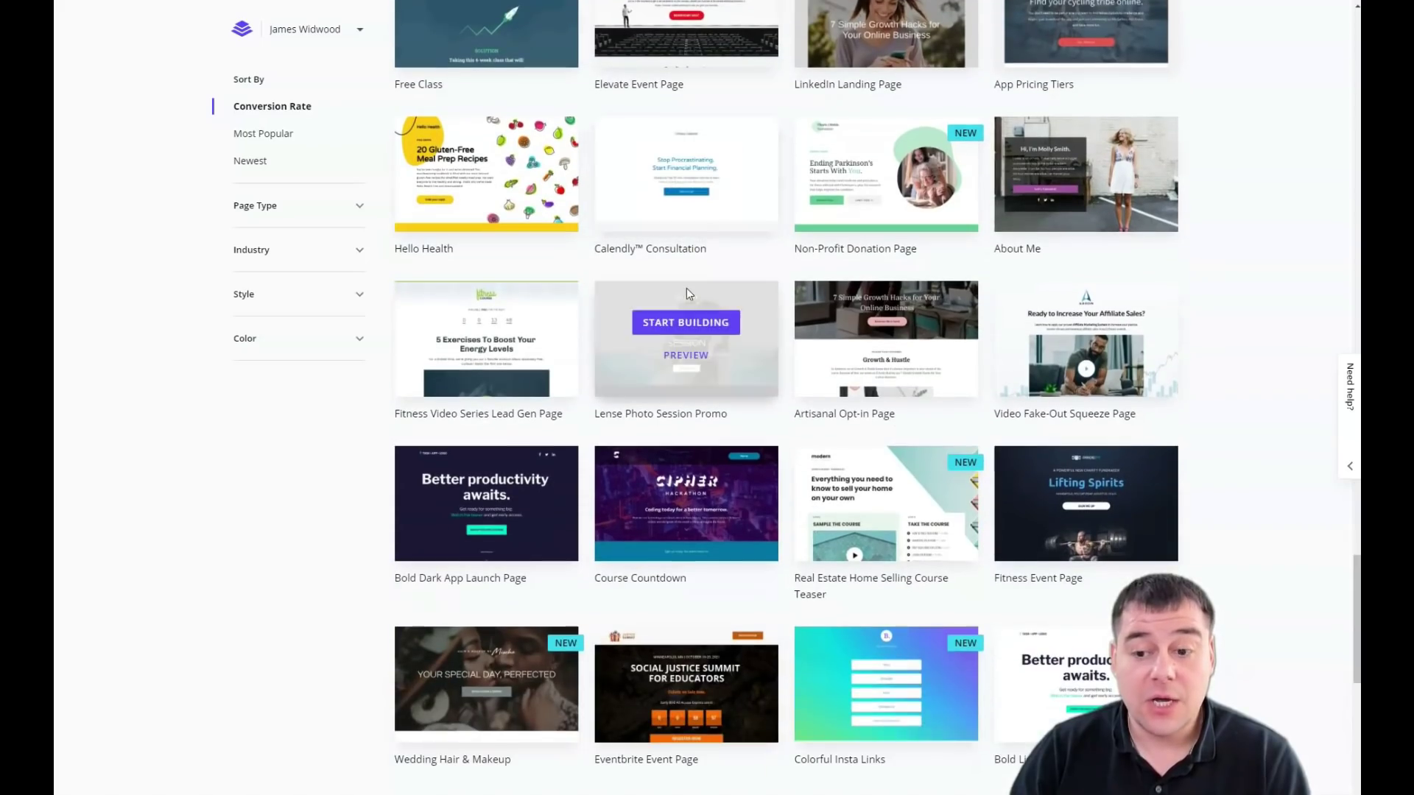
pyautogui.scroll(-2, 758, 239)
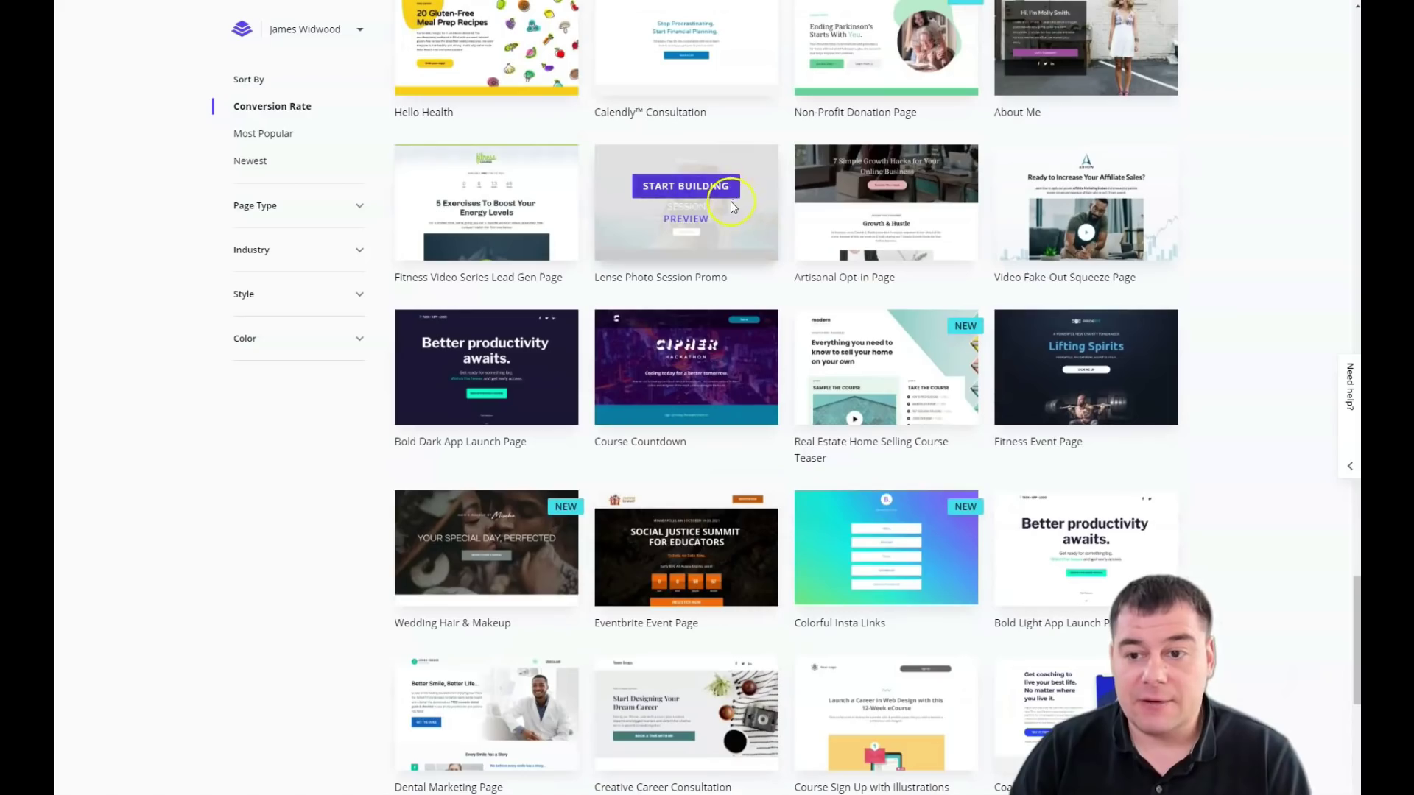
pyautogui.scroll(-6, 735, 235)
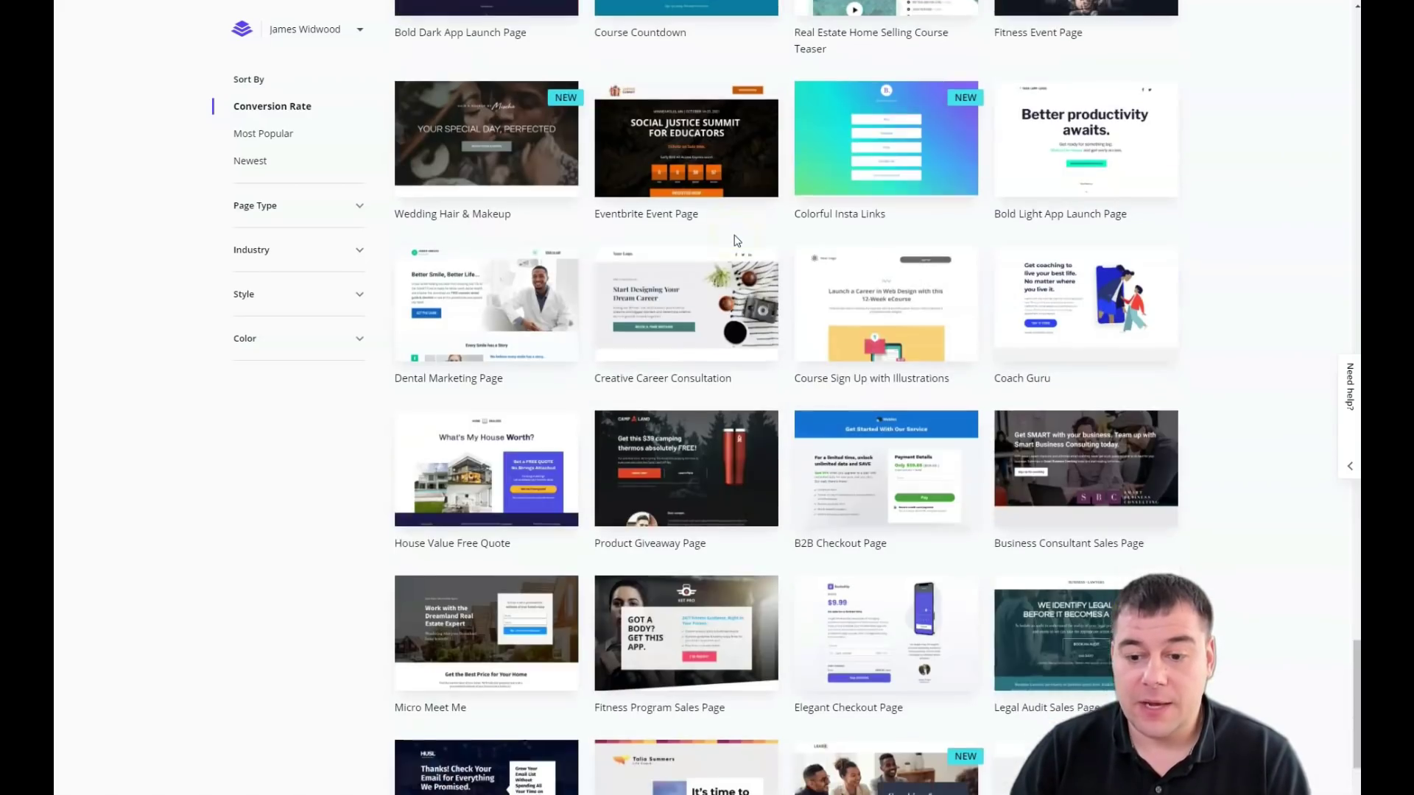
pyautogui.scroll(-9, 770, 375)
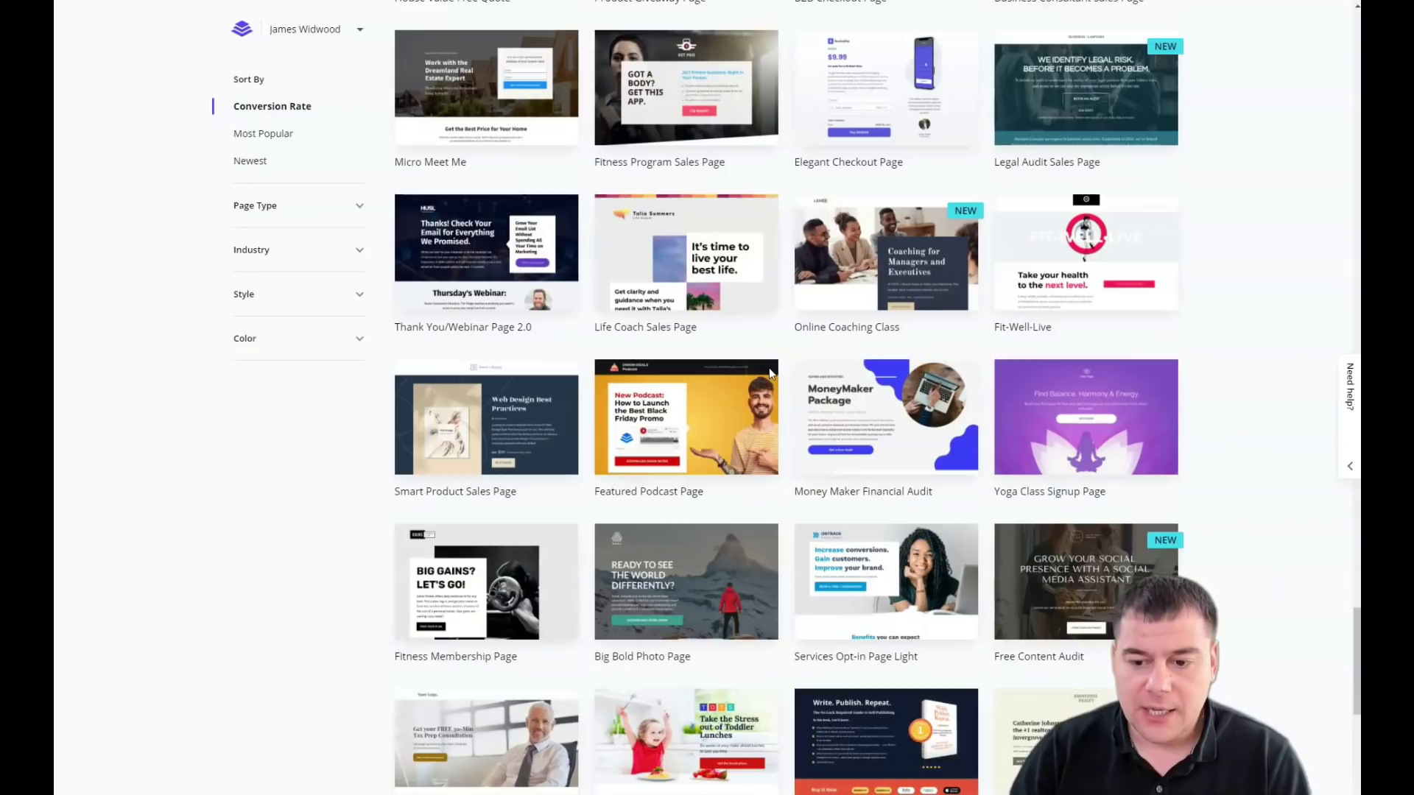
pyautogui.scroll(-5, 770, 374)
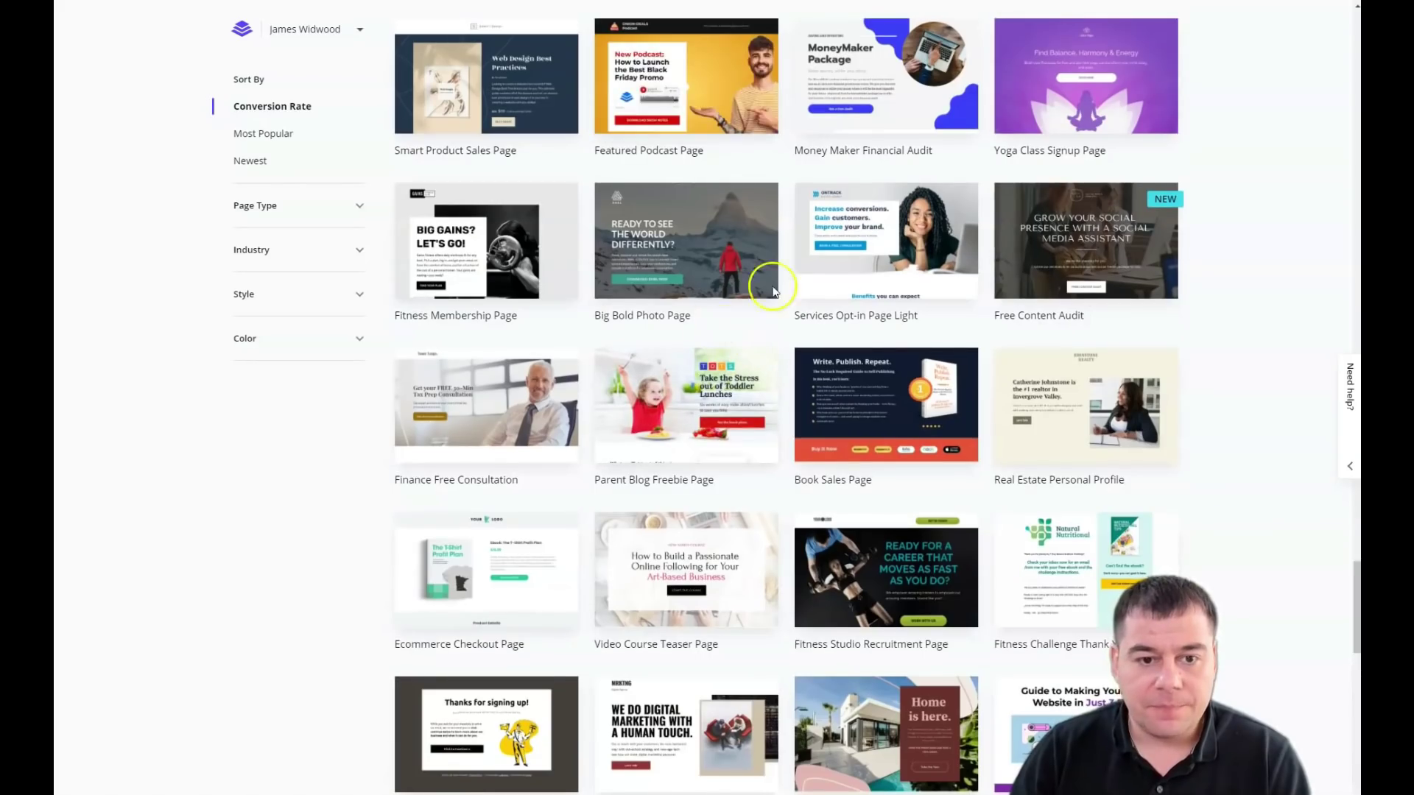
pyautogui.scroll(10, 773, 347)
pyautogui.scroll(20, 784, 324)
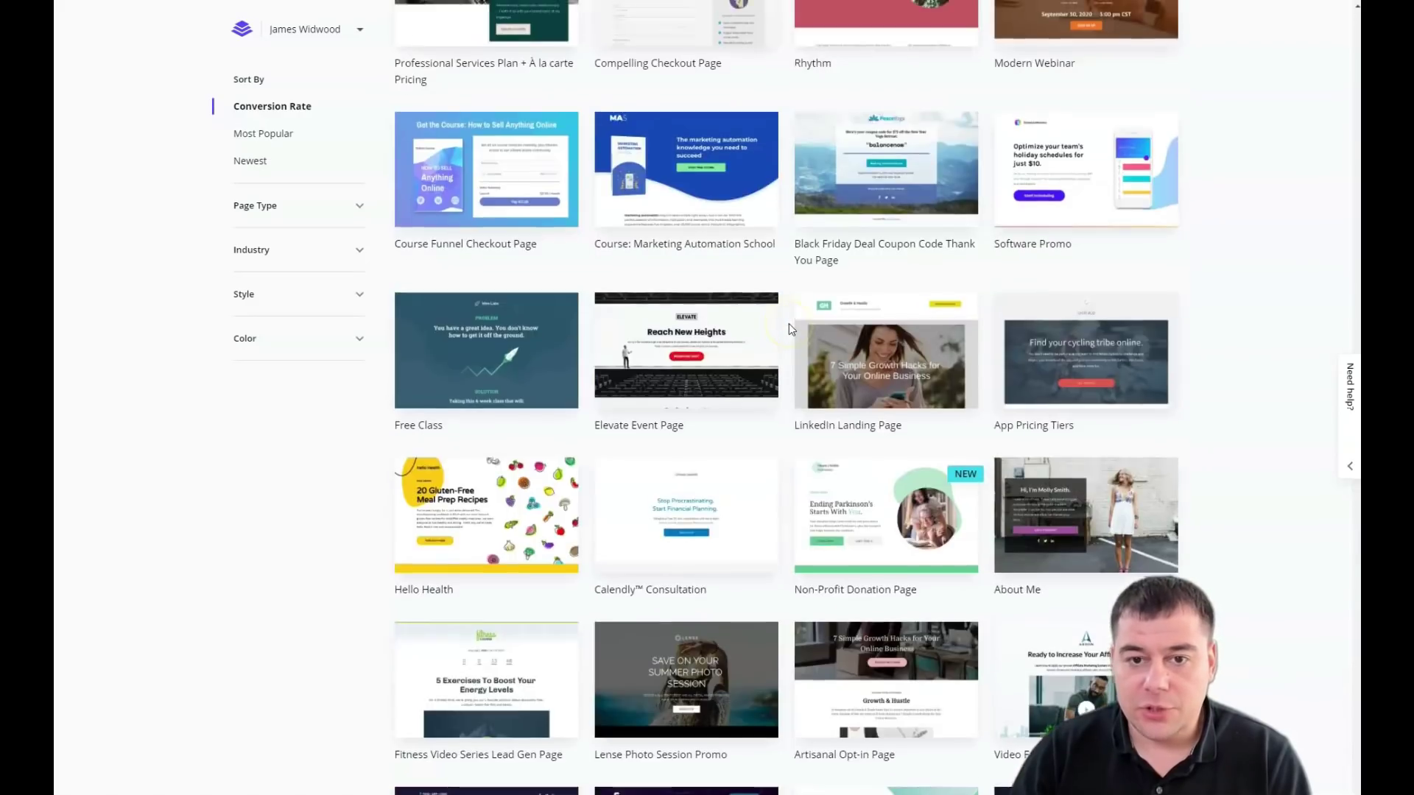
pyautogui.scroll(14, 788, 323)
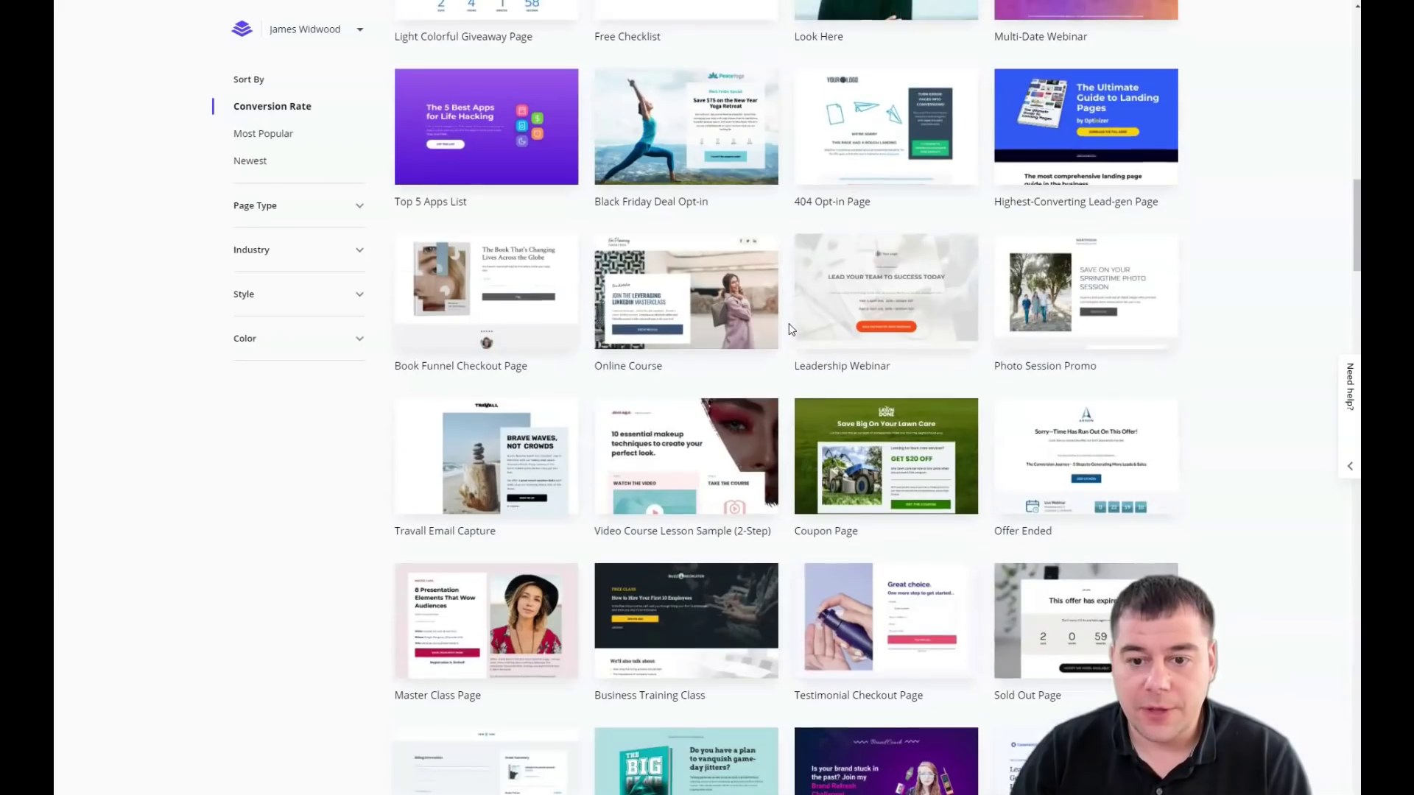
pyautogui.scroll(5, 789, 324)
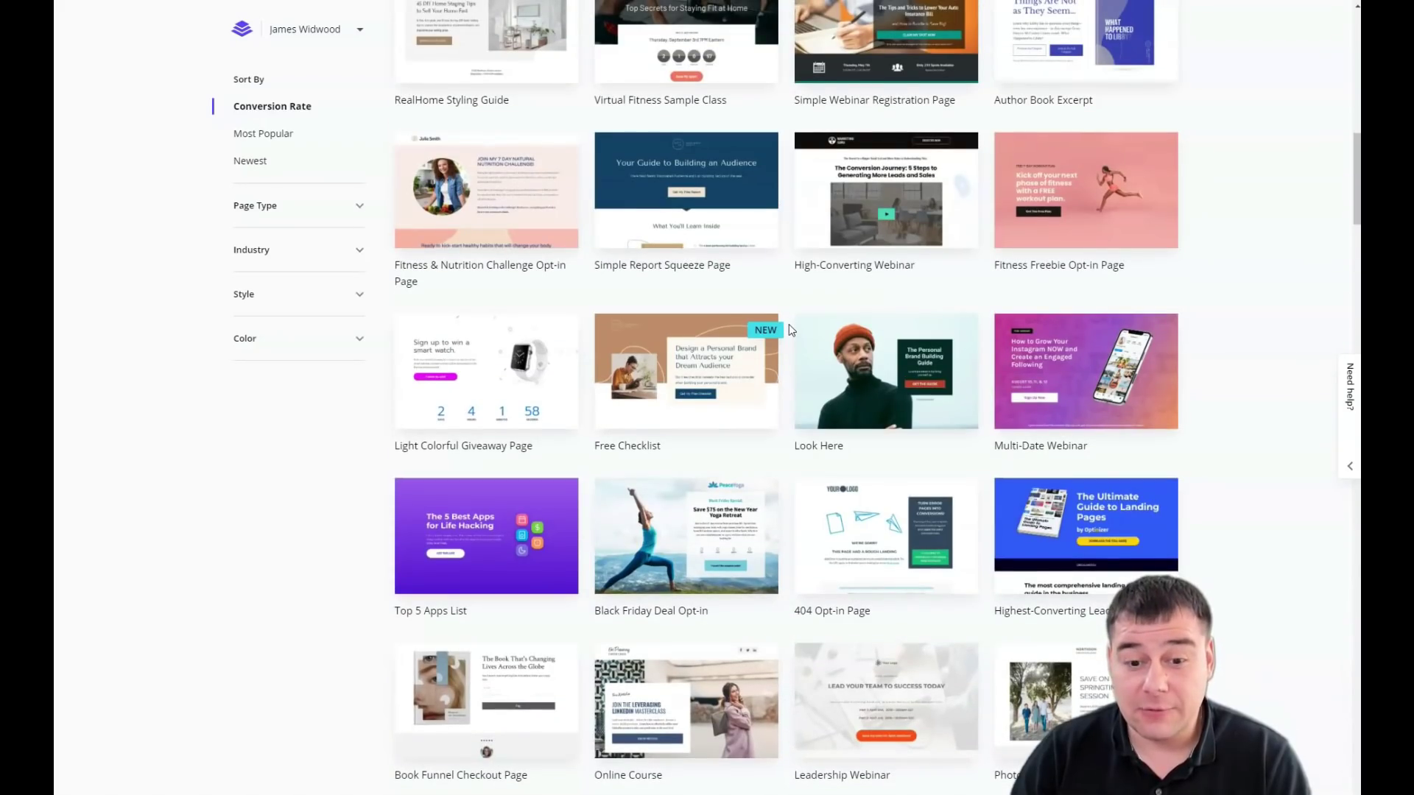
# Start building a page from the Black Friday Deal Opt-in template and name it "y"
pyautogui.moveTo(633, 574)
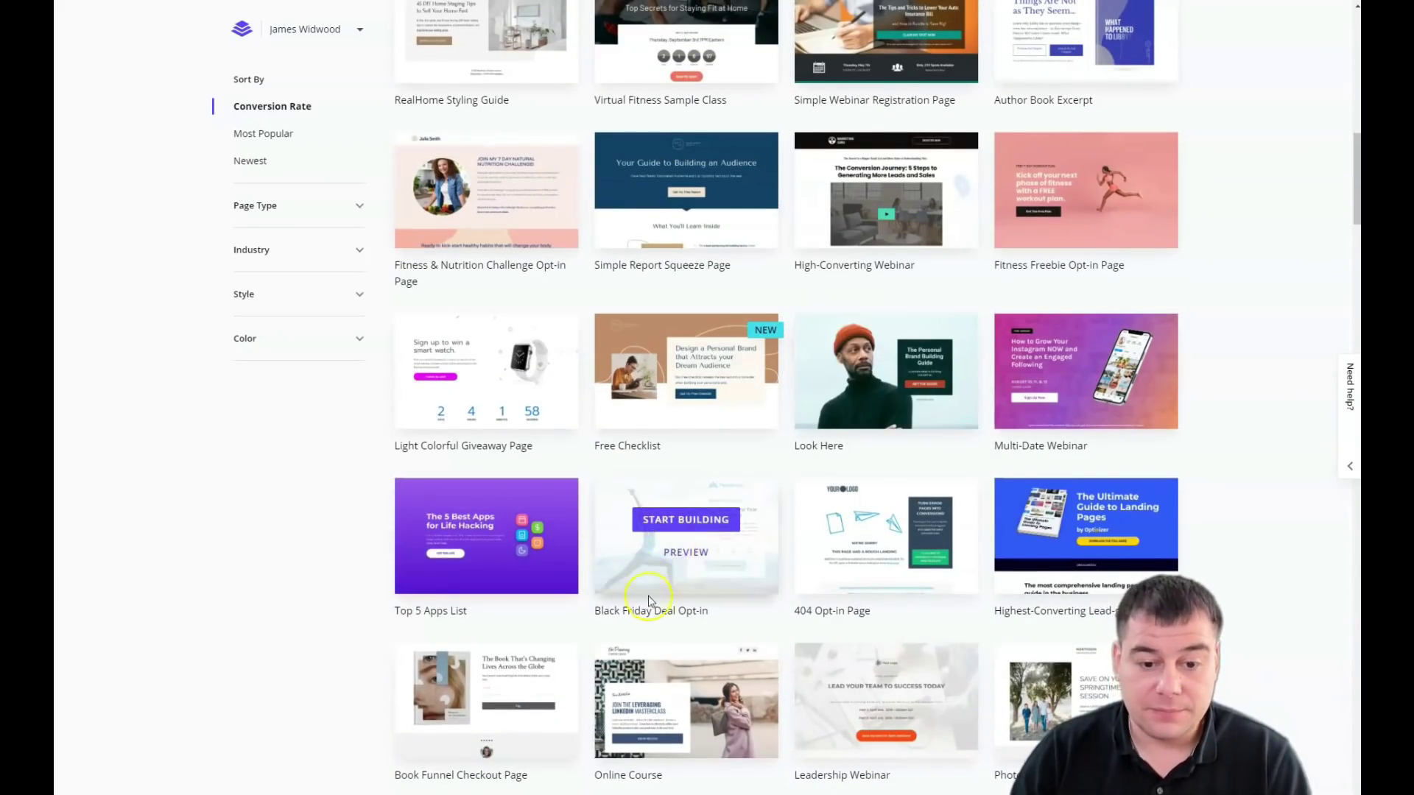
pyautogui.click(676, 526)
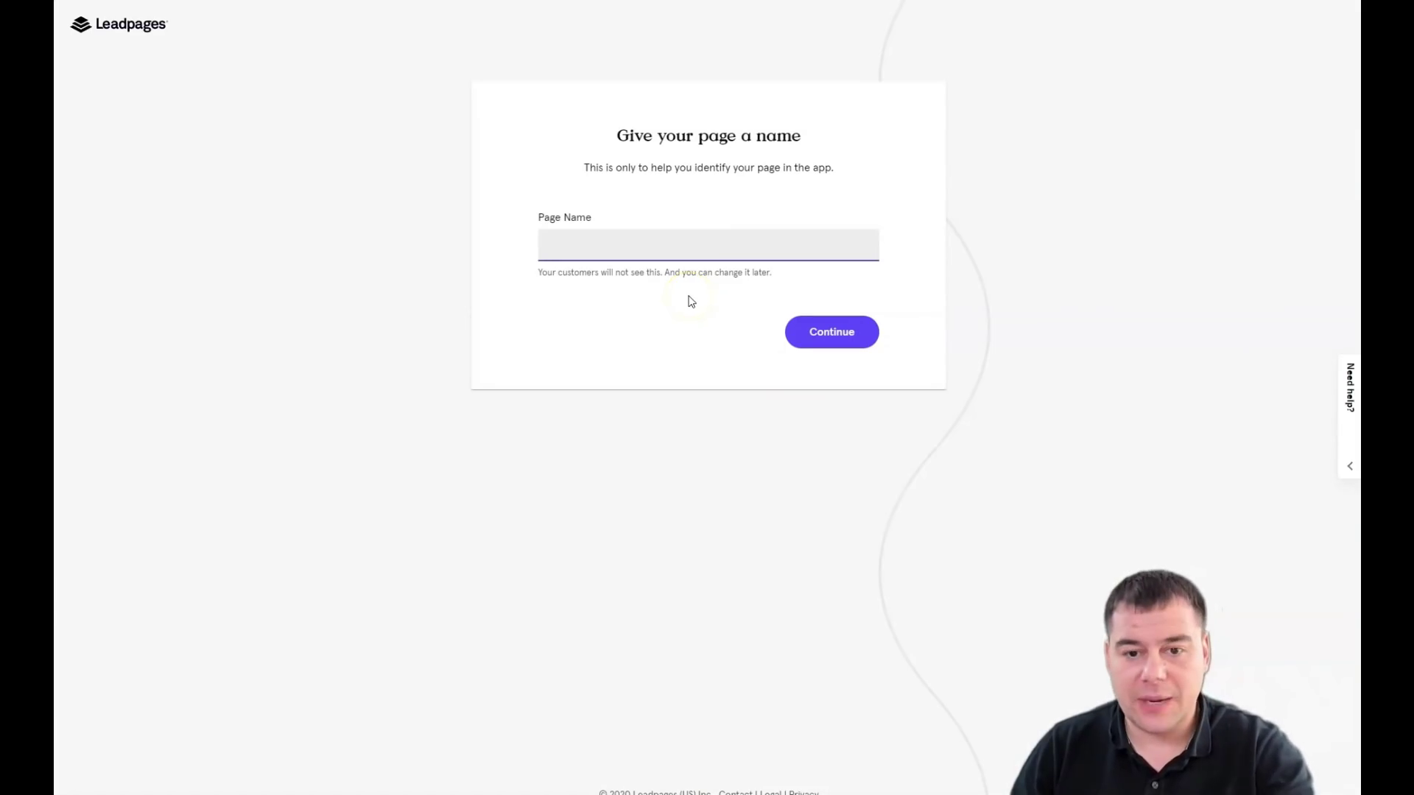
pyautogui.write('y')
pyautogui.click(820, 332)
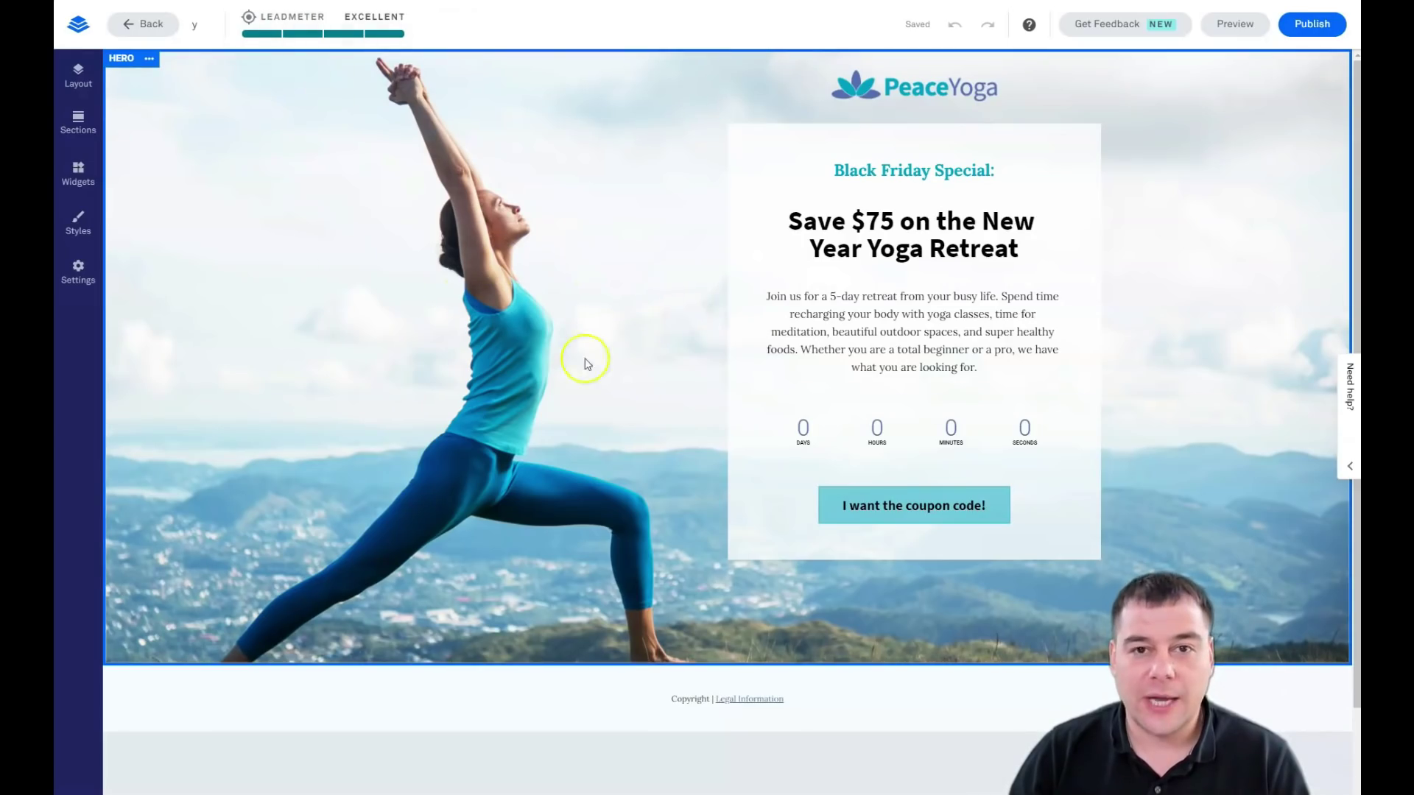
# Try widening the hero's offer column toward the yoga image and move its edge back to the original position
pyautogui.scroll(-2, 663, 427)
pyautogui.scroll(2, 662, 427)
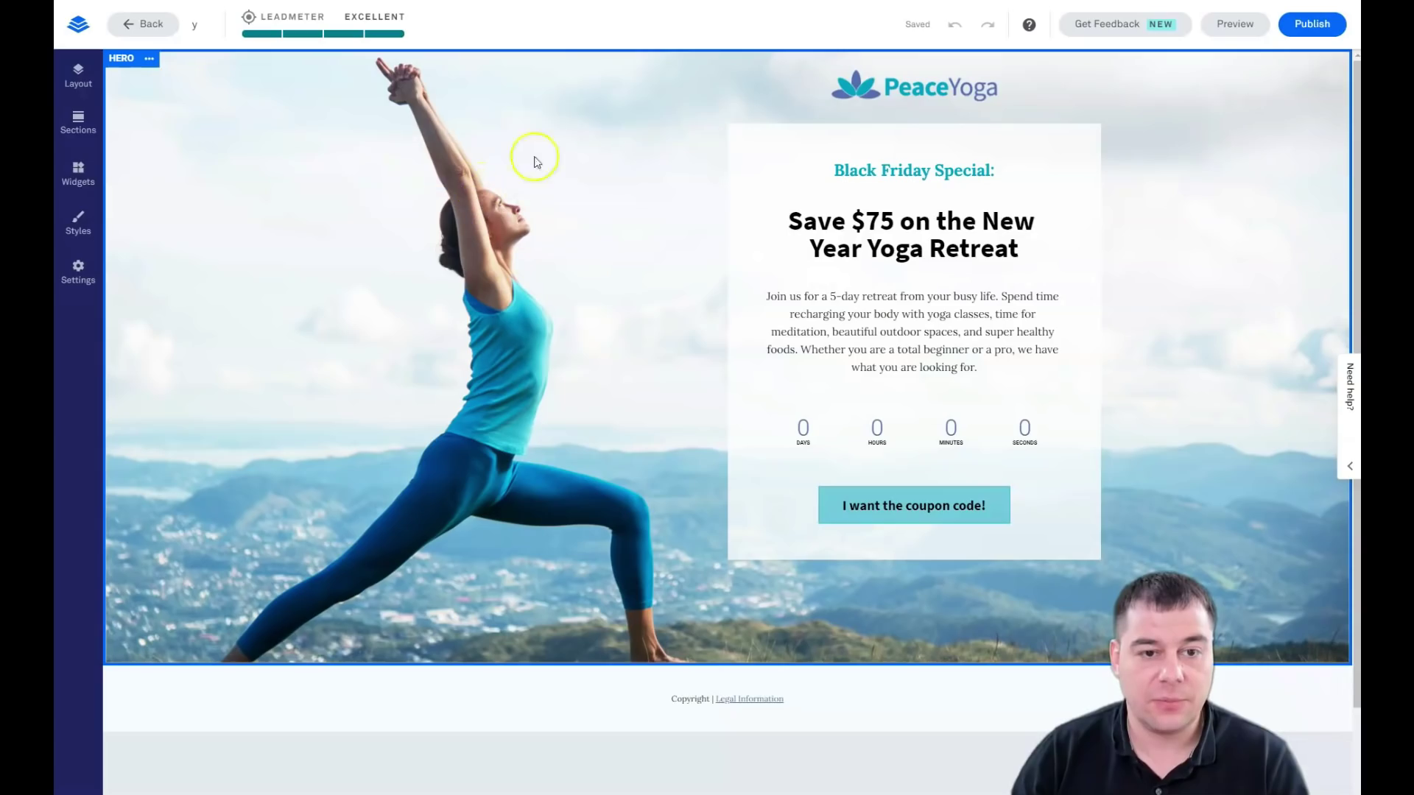
pyautogui.scroll(-2, 1110, 287)
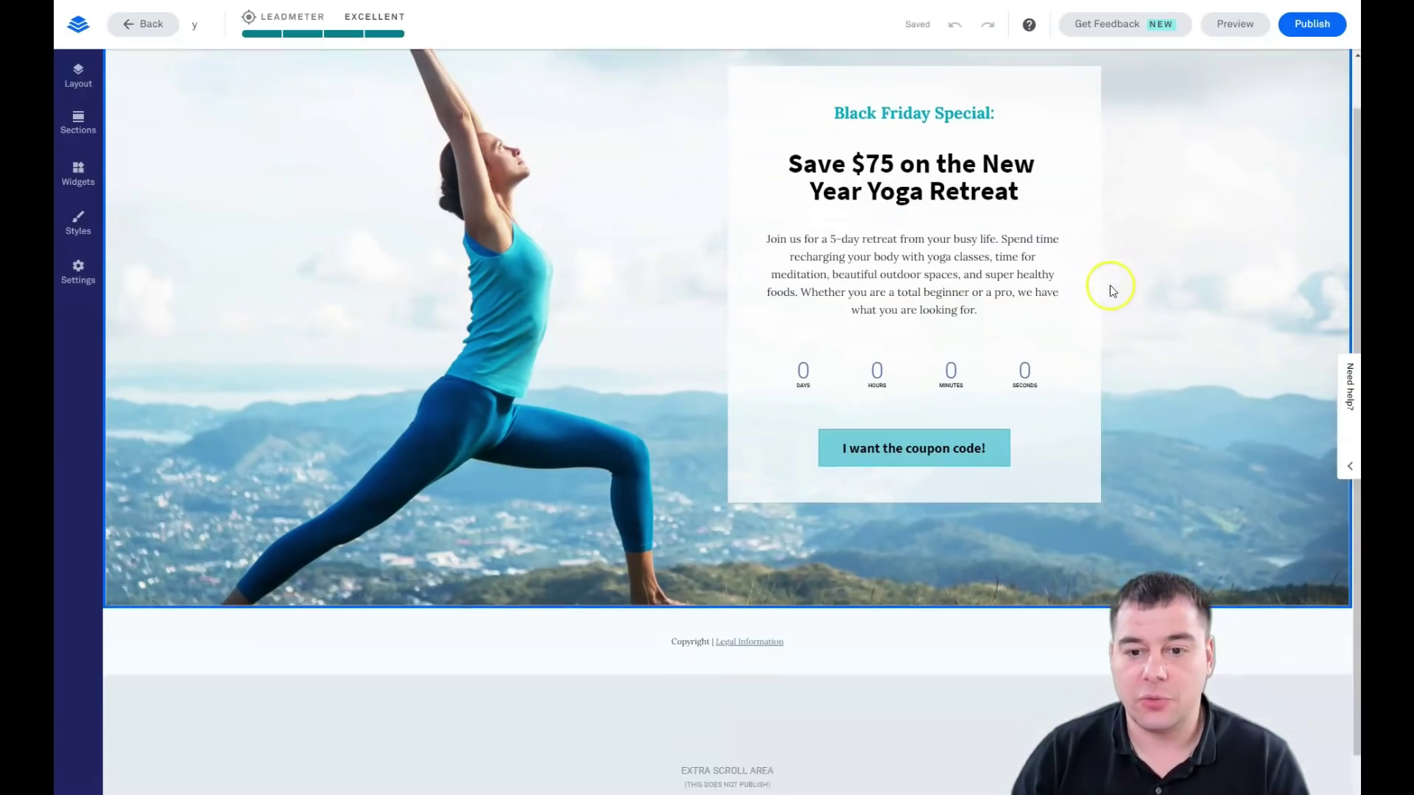
pyautogui.scroll(2, 947, 236)
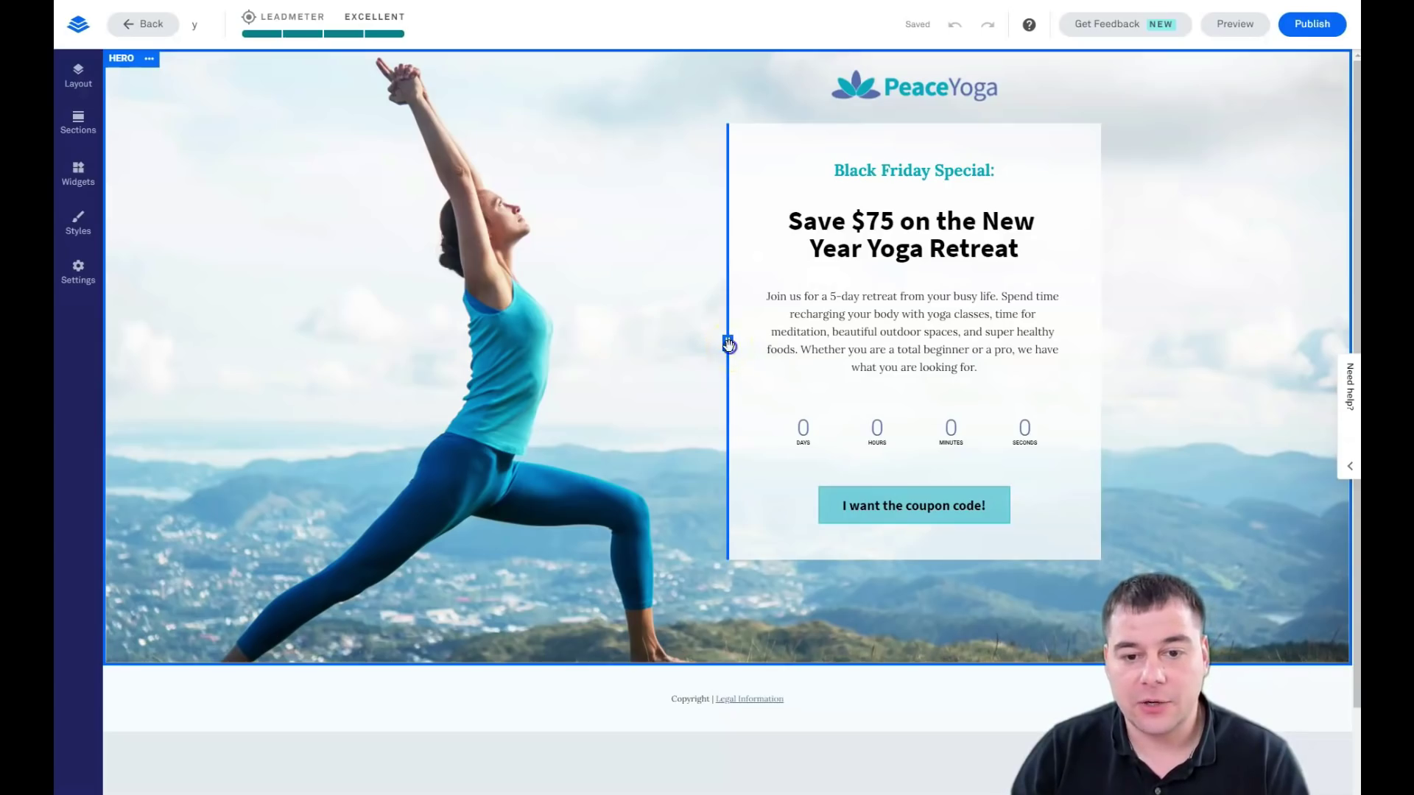
pyautogui.moveTo(789, 346); pyautogui.dragTo(304, 342)
pyautogui.moveTo(444, 359); pyautogui.dragTo(740, 362)
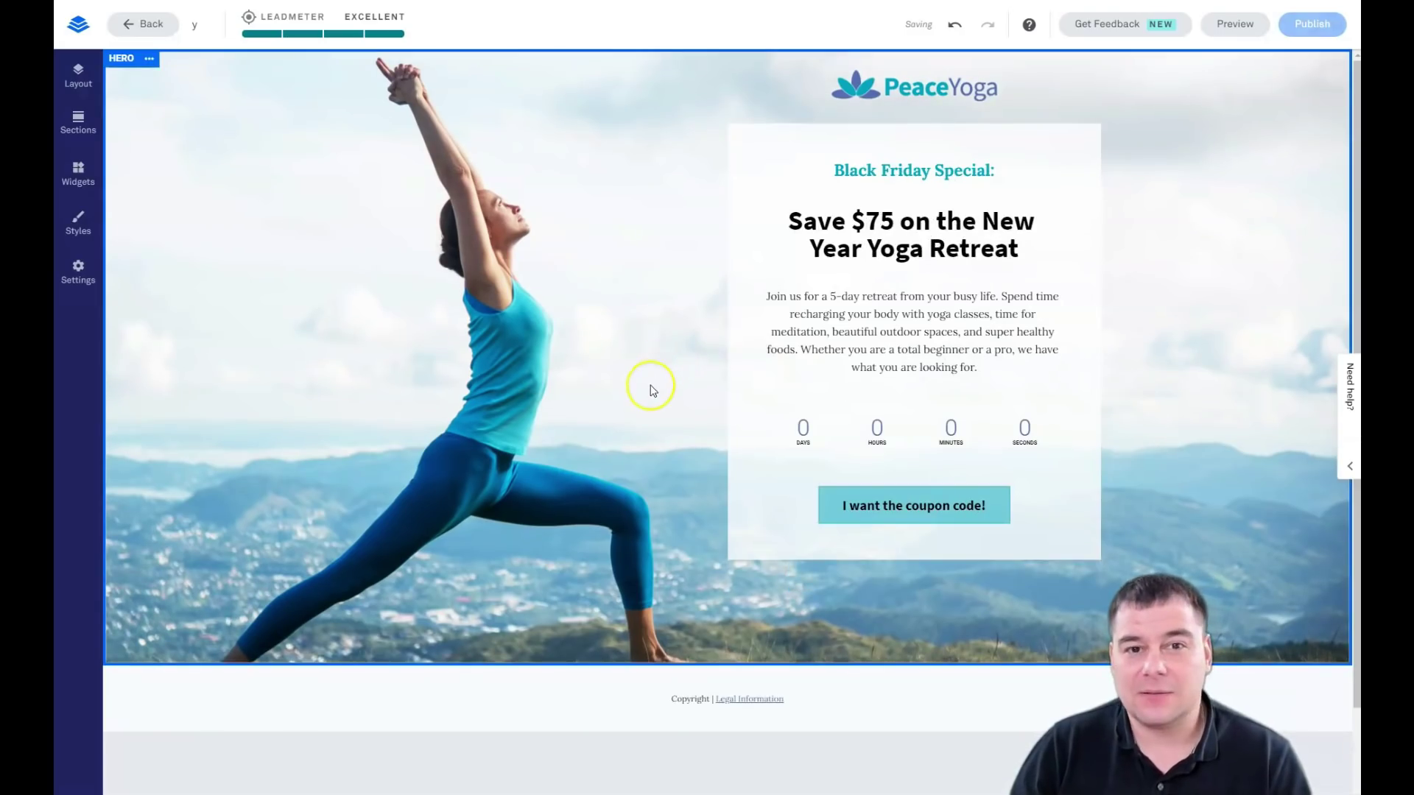
# Open the page layout and add the first About section design, "Meet Lynn.", to the page
pyautogui.scroll(-3, 648, 383)
pyautogui.scroll(3, 648, 383)
pyautogui.click(78, 77)
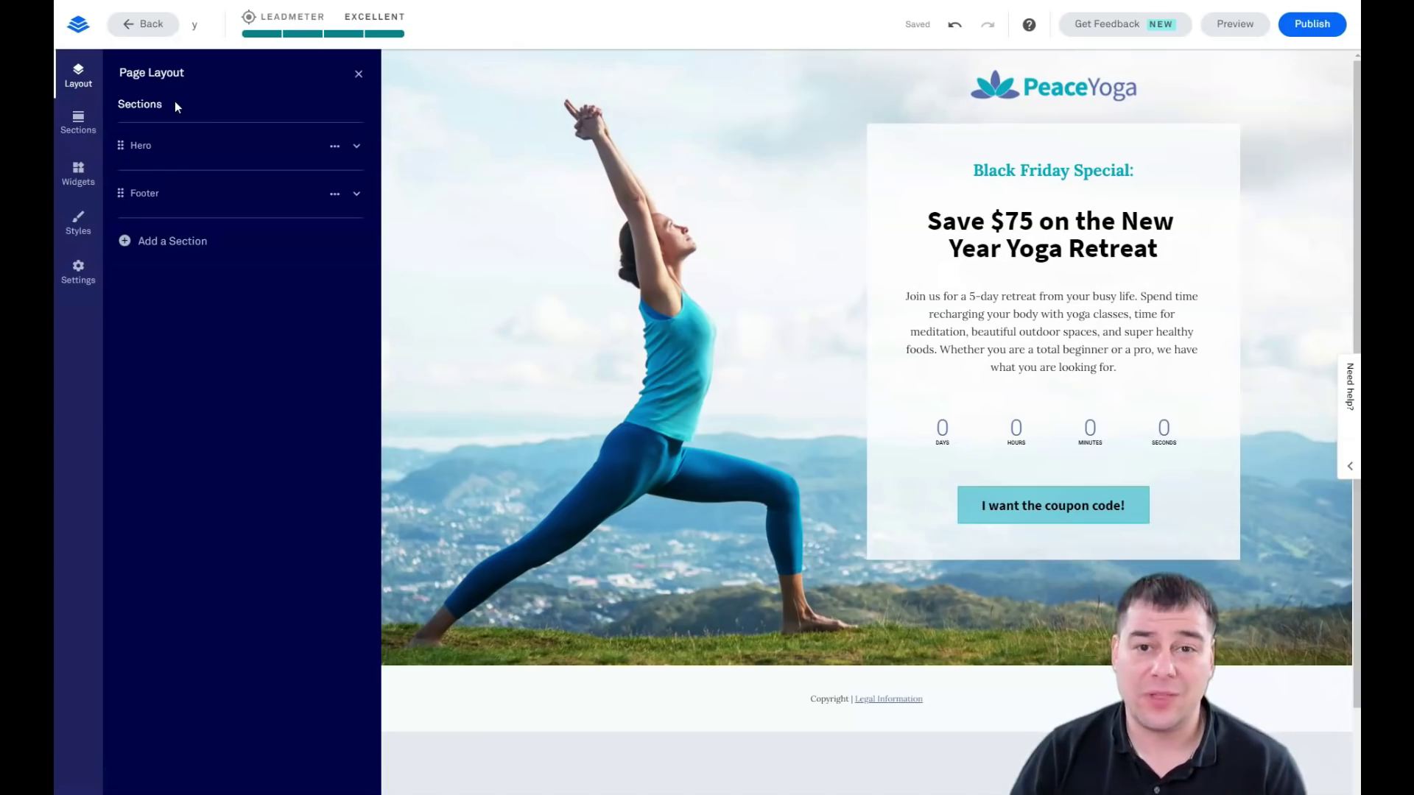
pyautogui.click(151, 243)
pyautogui.click(180, 236)
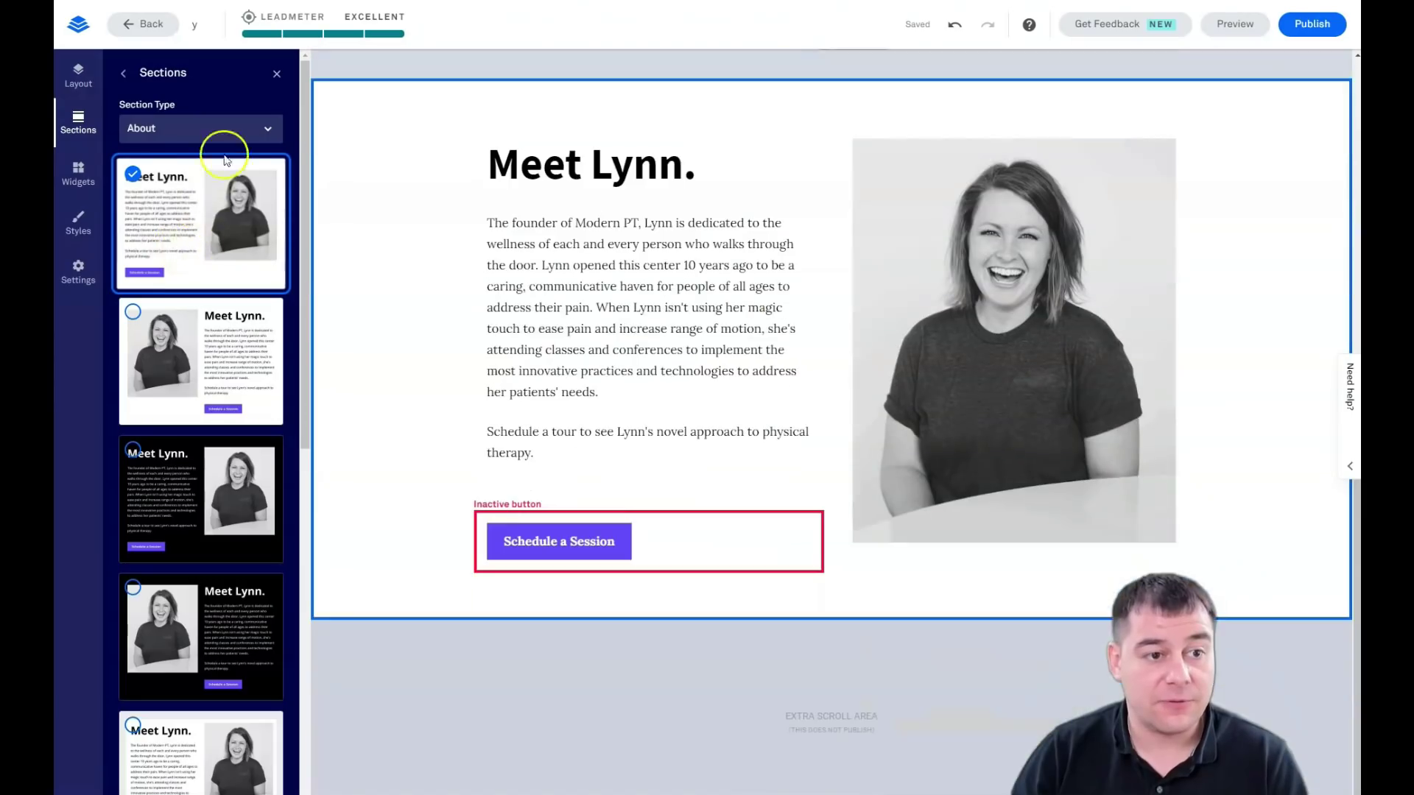
# Switch the section type to Call to Action and add the white "Find your power faster" section below the About section
pyautogui.click(264, 135)
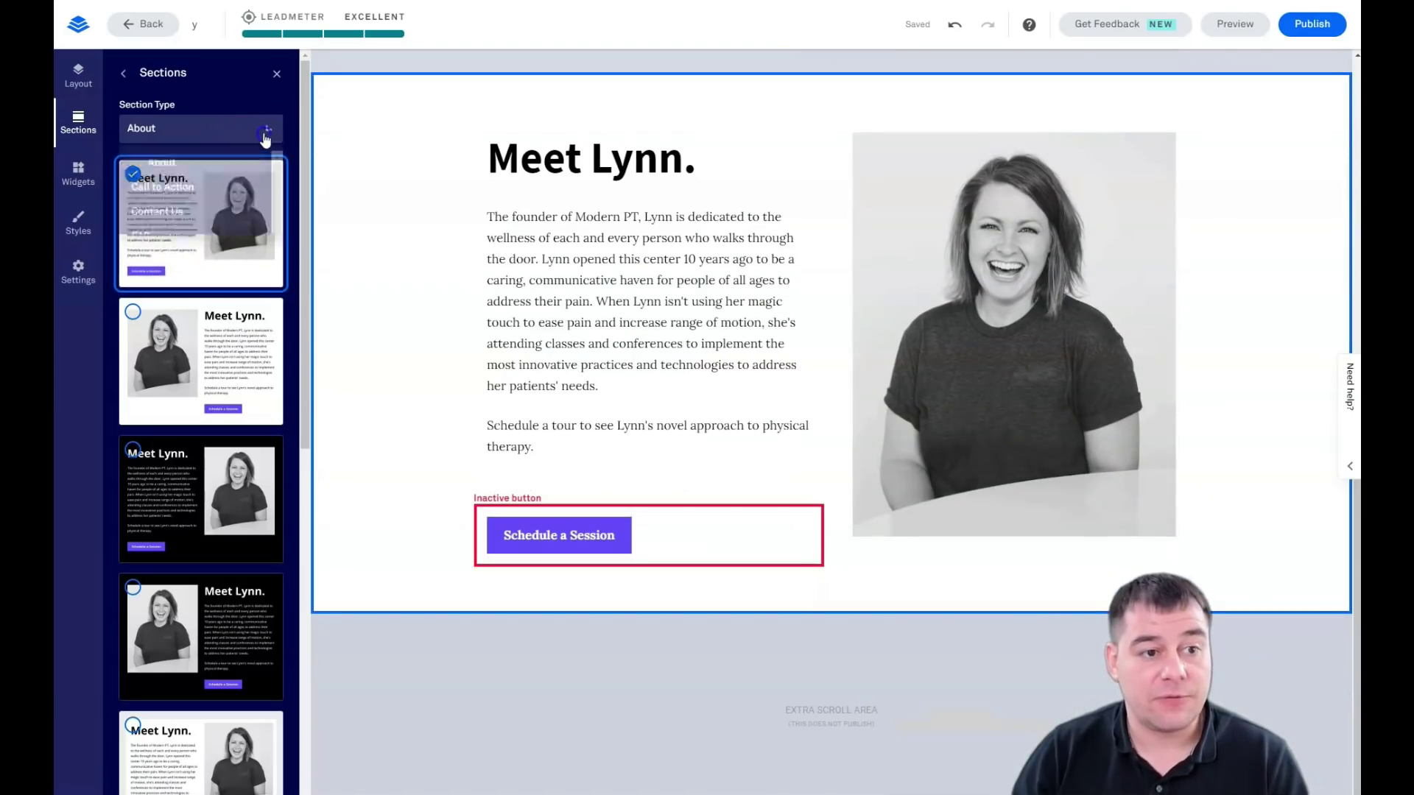
pyautogui.click(158, 192)
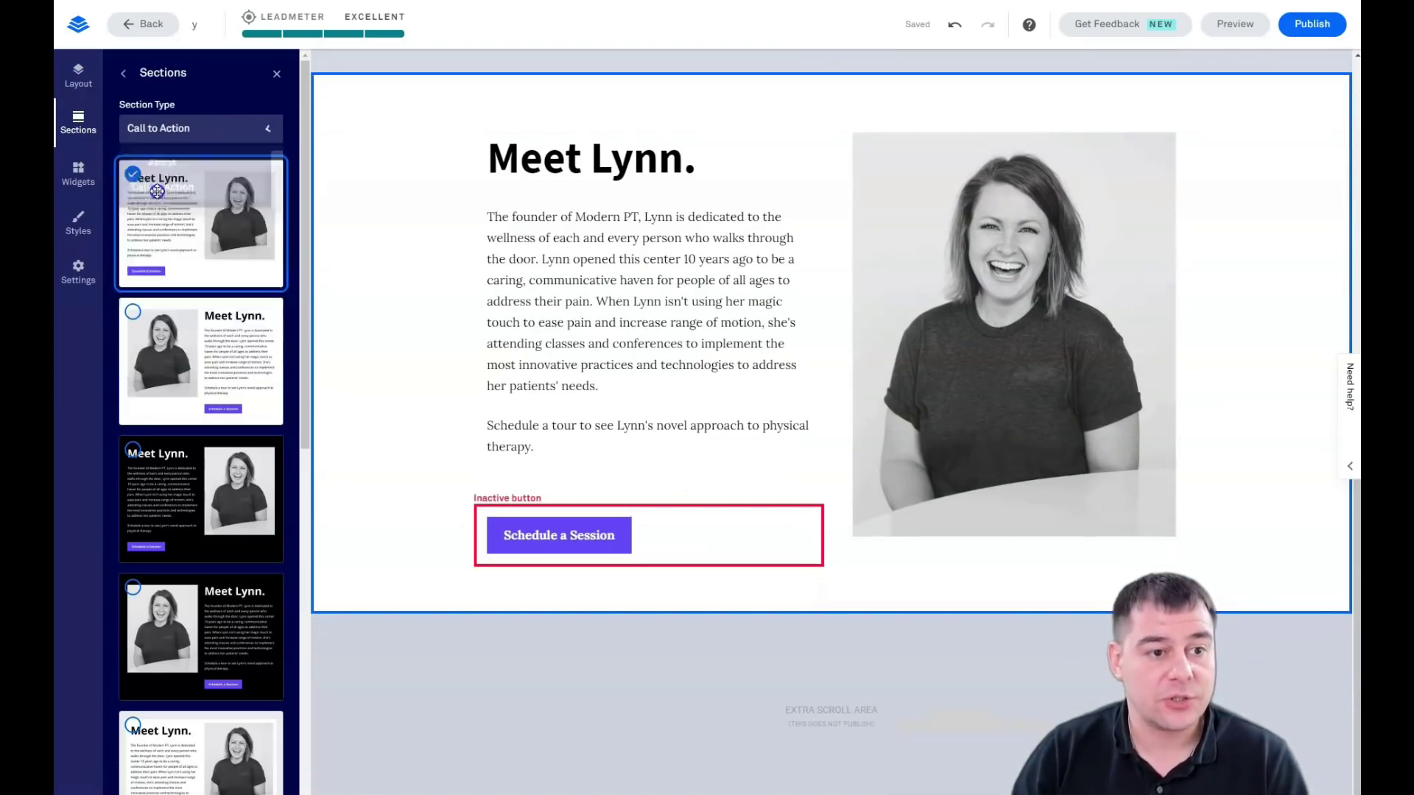
pyautogui.moveTo(191, 187); pyautogui.dragTo(806, 686)
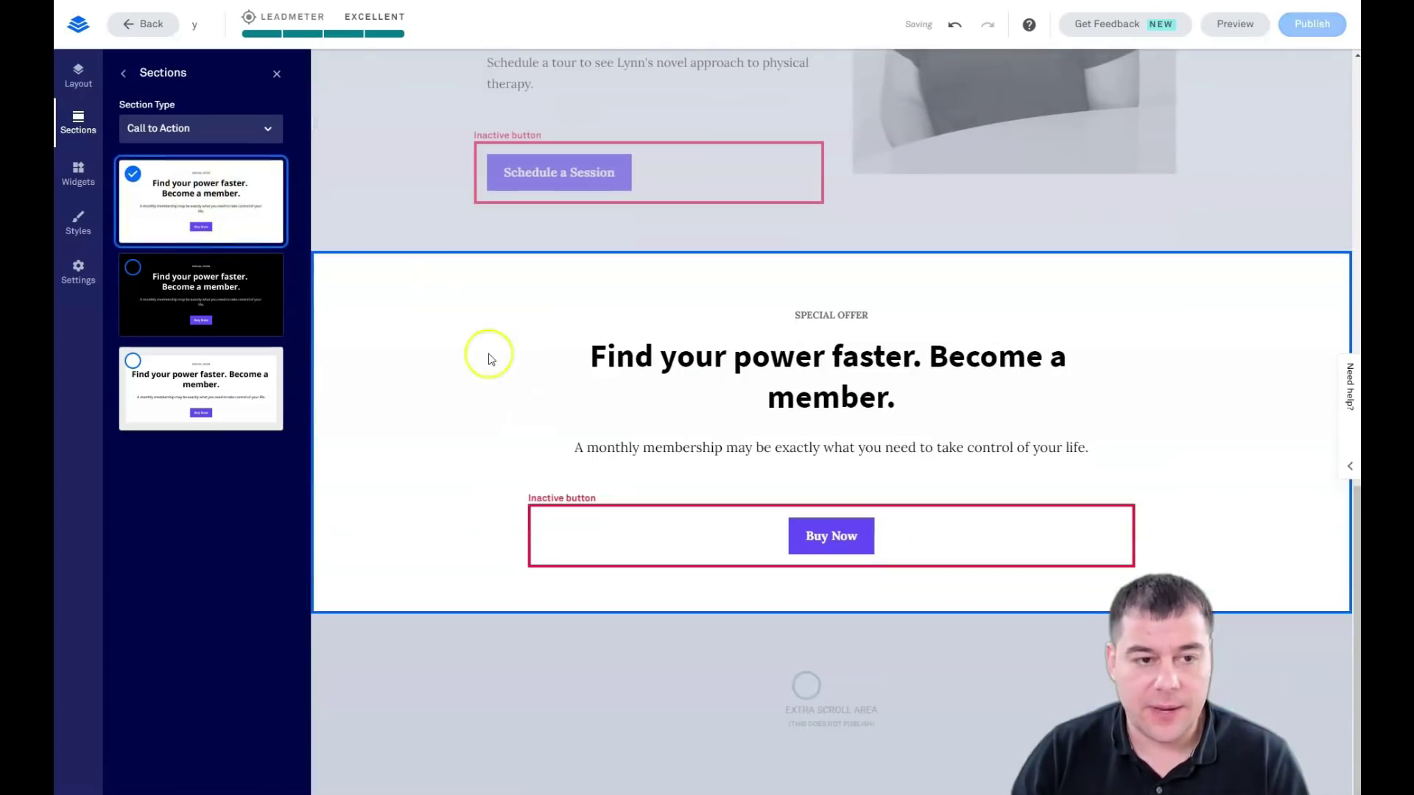
# Switch the section type to Text & Image and add the first "Sale Properties" design below the Call to Action section
pyautogui.click(254, 130)
pyautogui.scroll(-3, 176, 309)
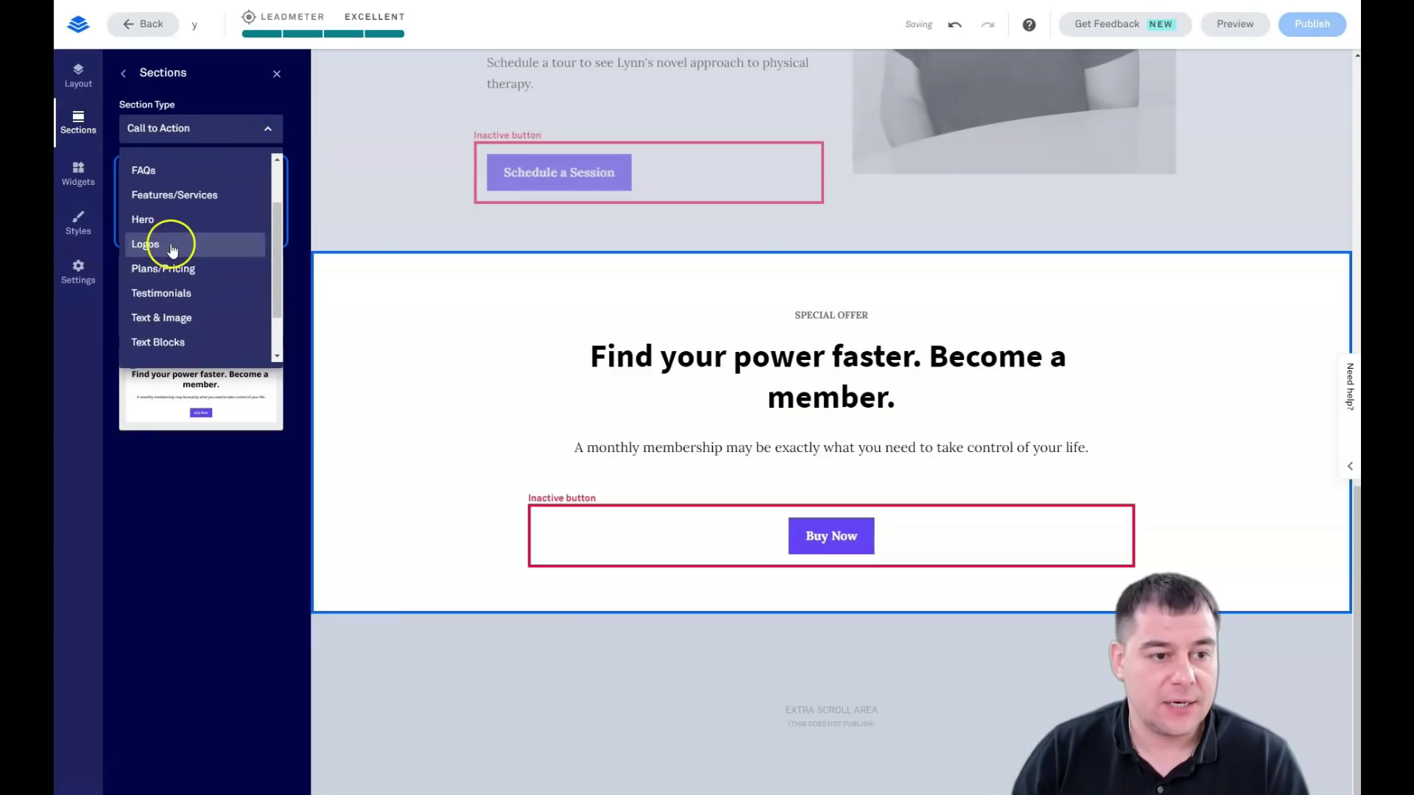
pyautogui.click(156, 220)
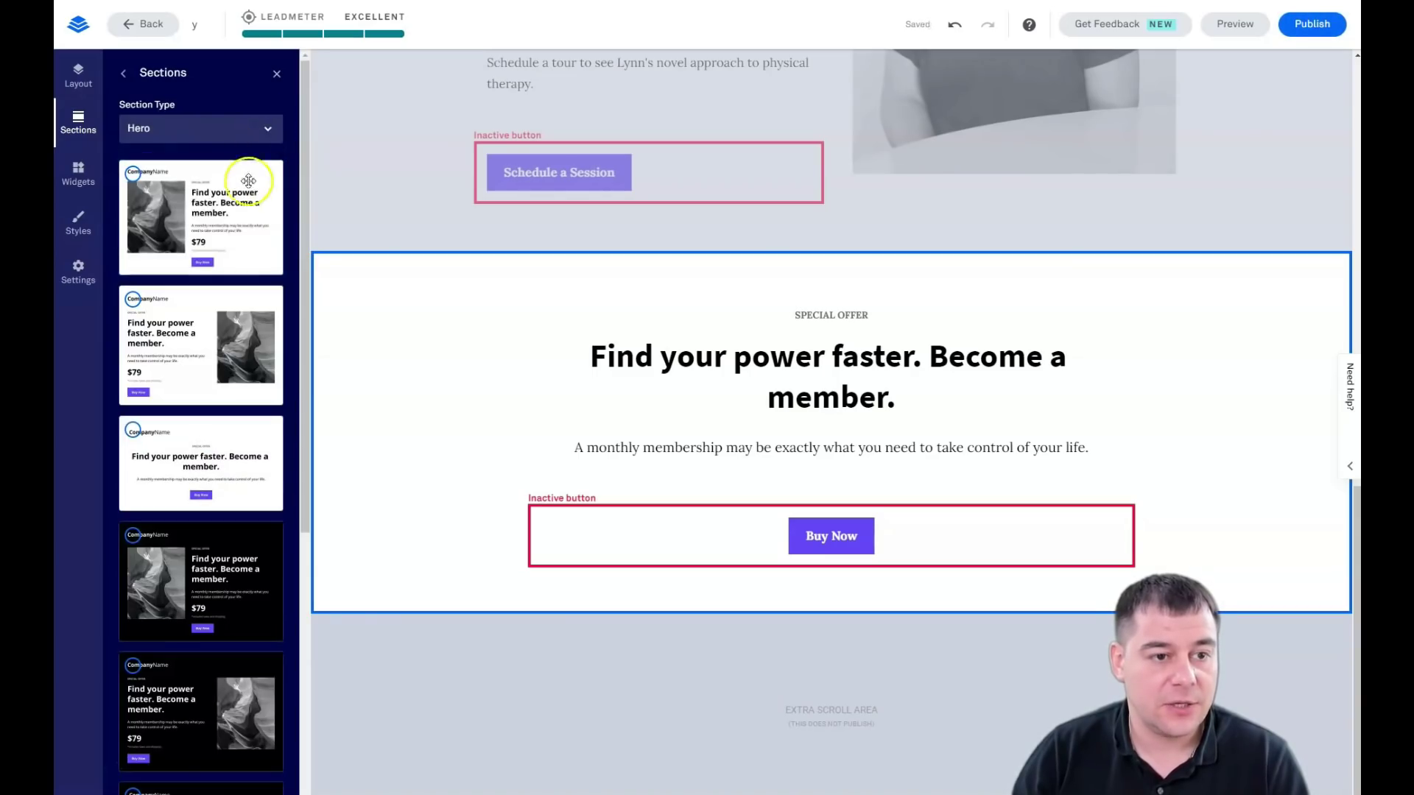
pyautogui.click(262, 128)
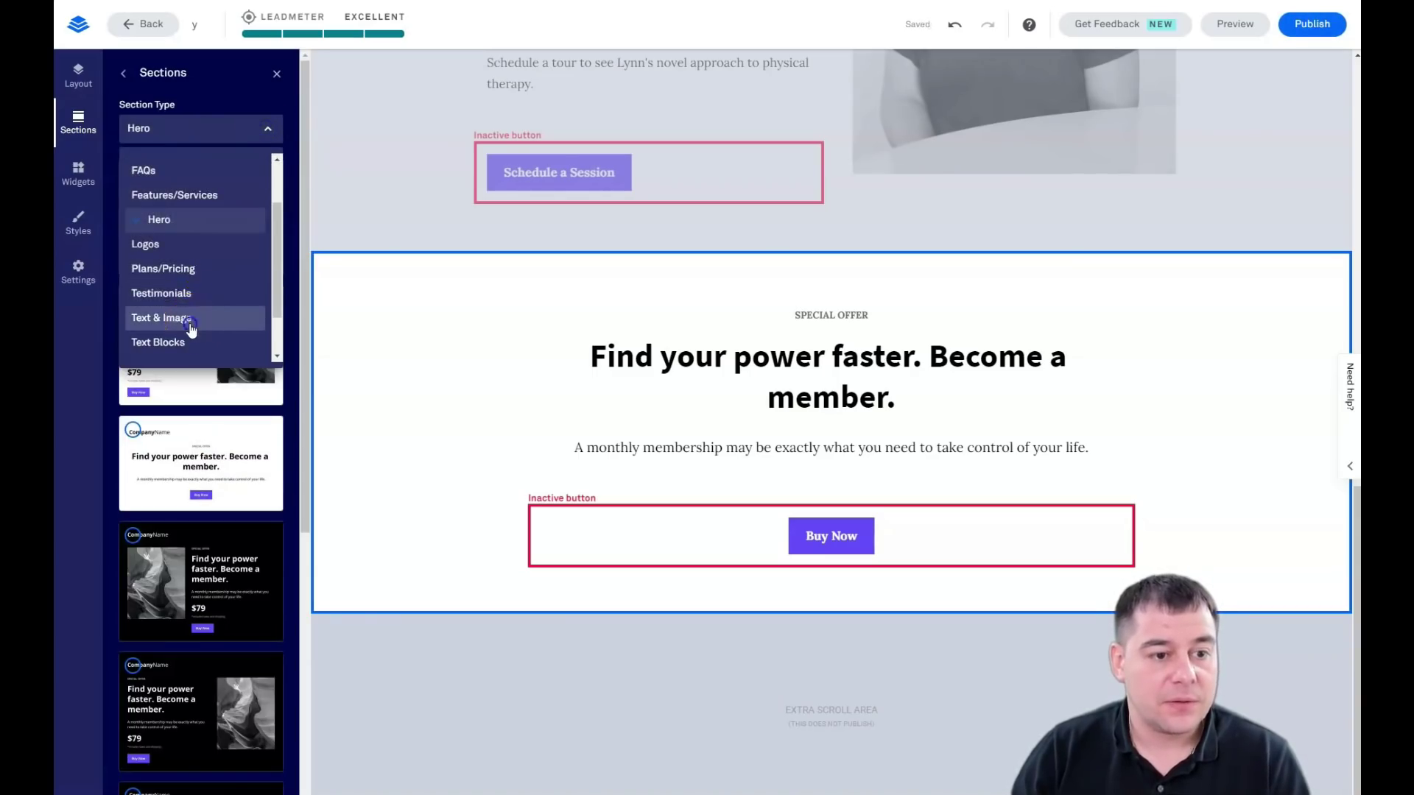
pyautogui.click(193, 318)
pyautogui.moveTo(184, 238); pyautogui.dragTo(852, 716)
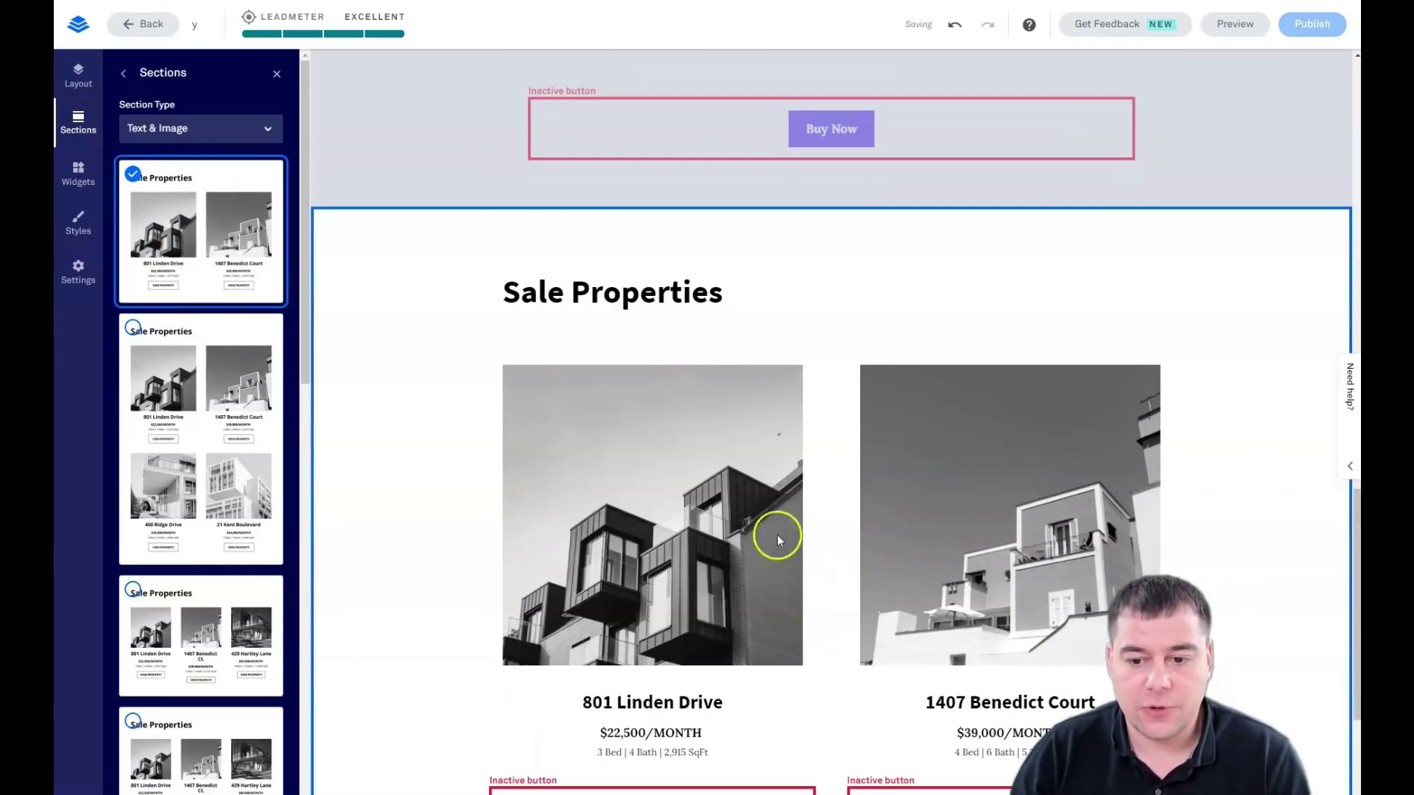
pyautogui.scroll(10, 756, 458)
pyautogui.scroll(-12, 757, 458)
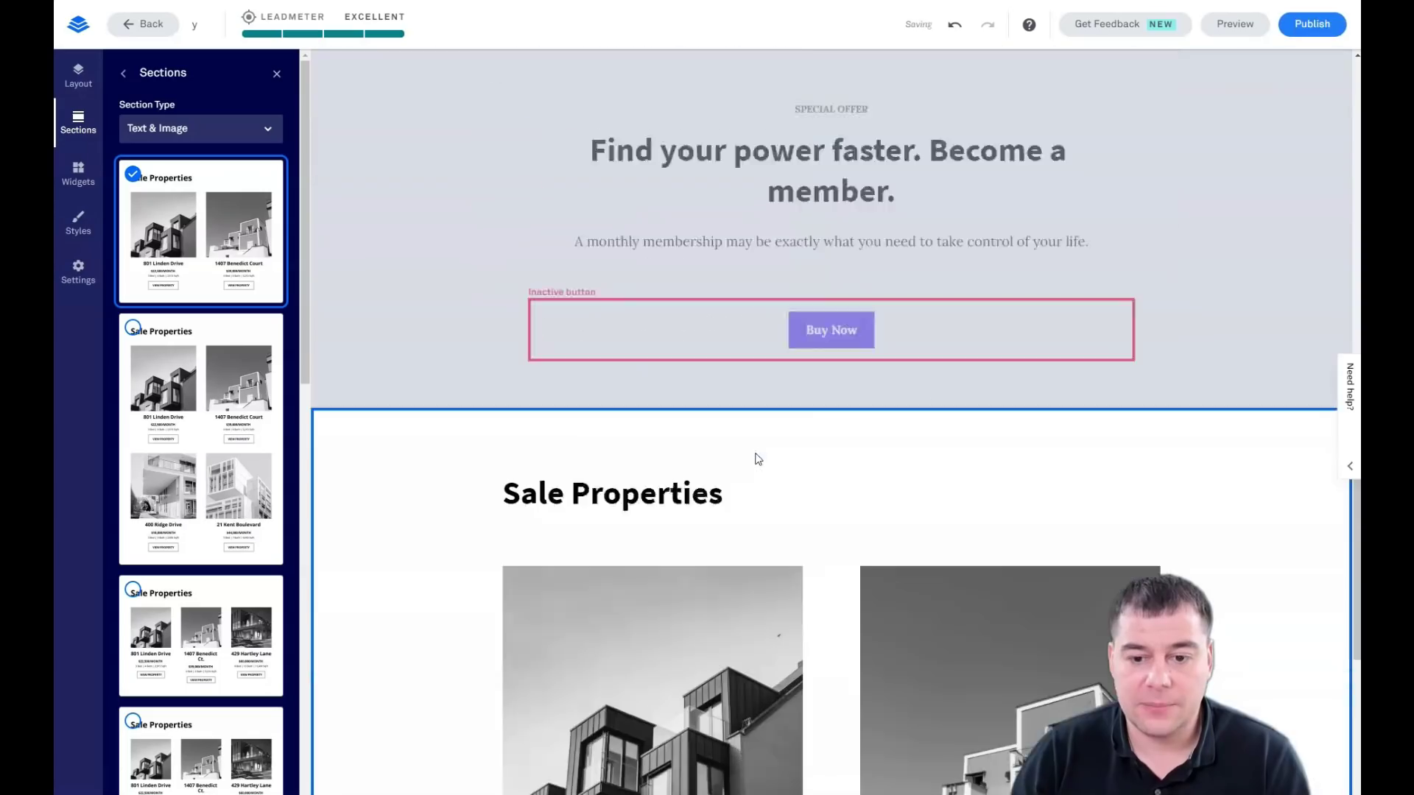
pyautogui.scroll(-2, 757, 458)
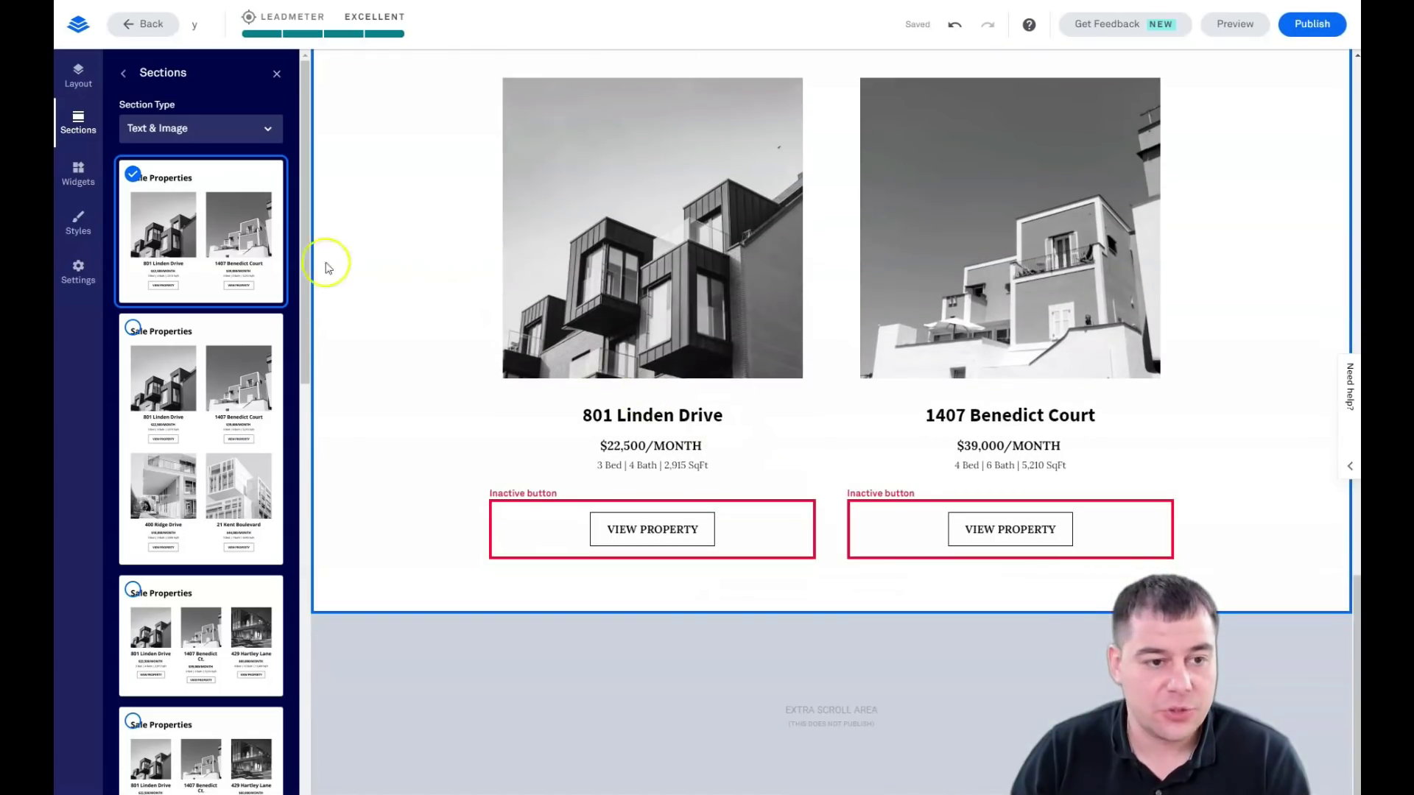
# Switch the section type to Blank and add the two-column layout below the "Sale Properties" section
pyautogui.click(270, 142)
pyautogui.scroll(-6, 198, 261)
pyautogui.scroll(5, 197, 270)
pyautogui.click(265, 135)
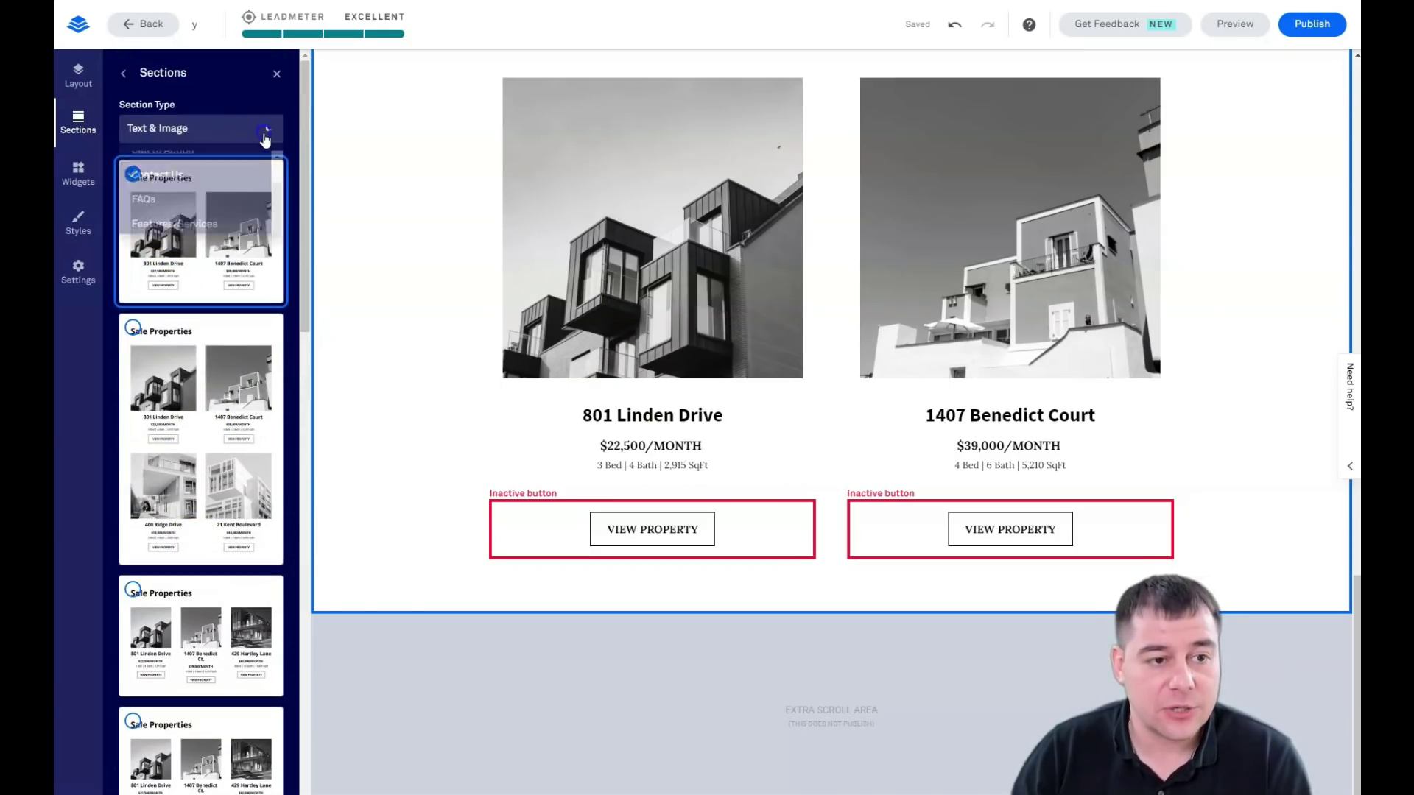
pyautogui.scroll(-3, 189, 279)
pyautogui.click(151, 315)
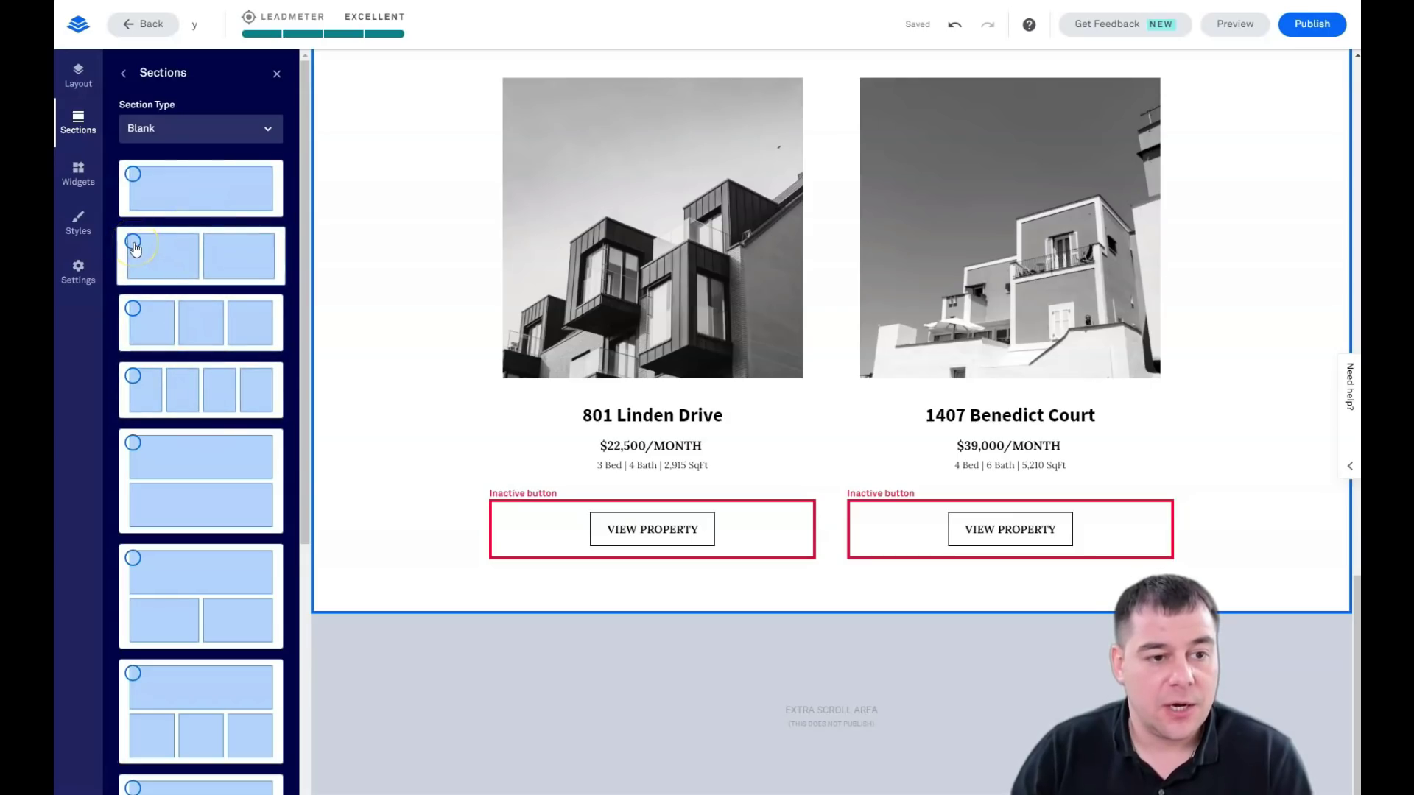
pyautogui.moveTo(167, 255); pyautogui.dragTo(786, 647)
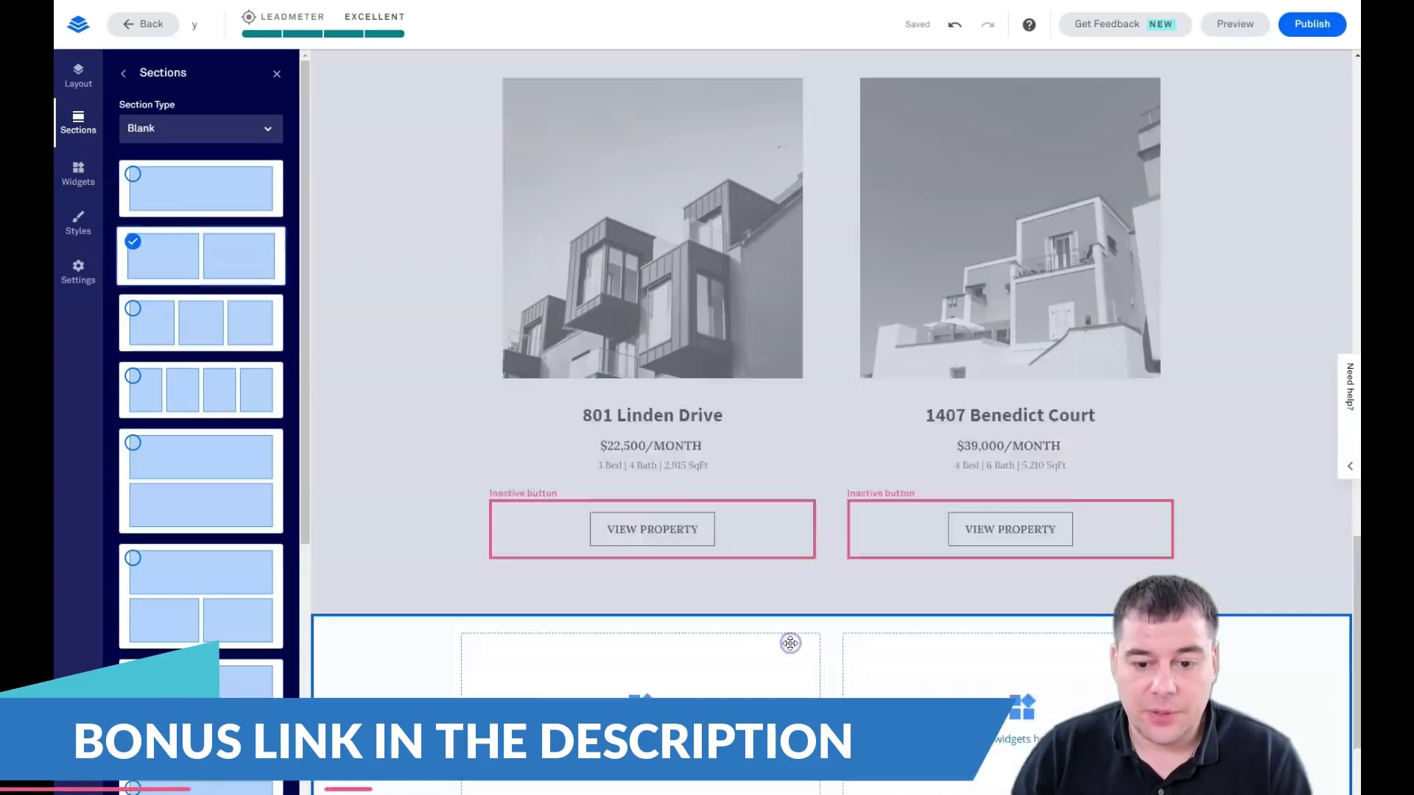
# Open the page layout and delete the About 1 and Call to Action 1 sections
pyautogui.click(276, 77)
pyautogui.click(80, 77)
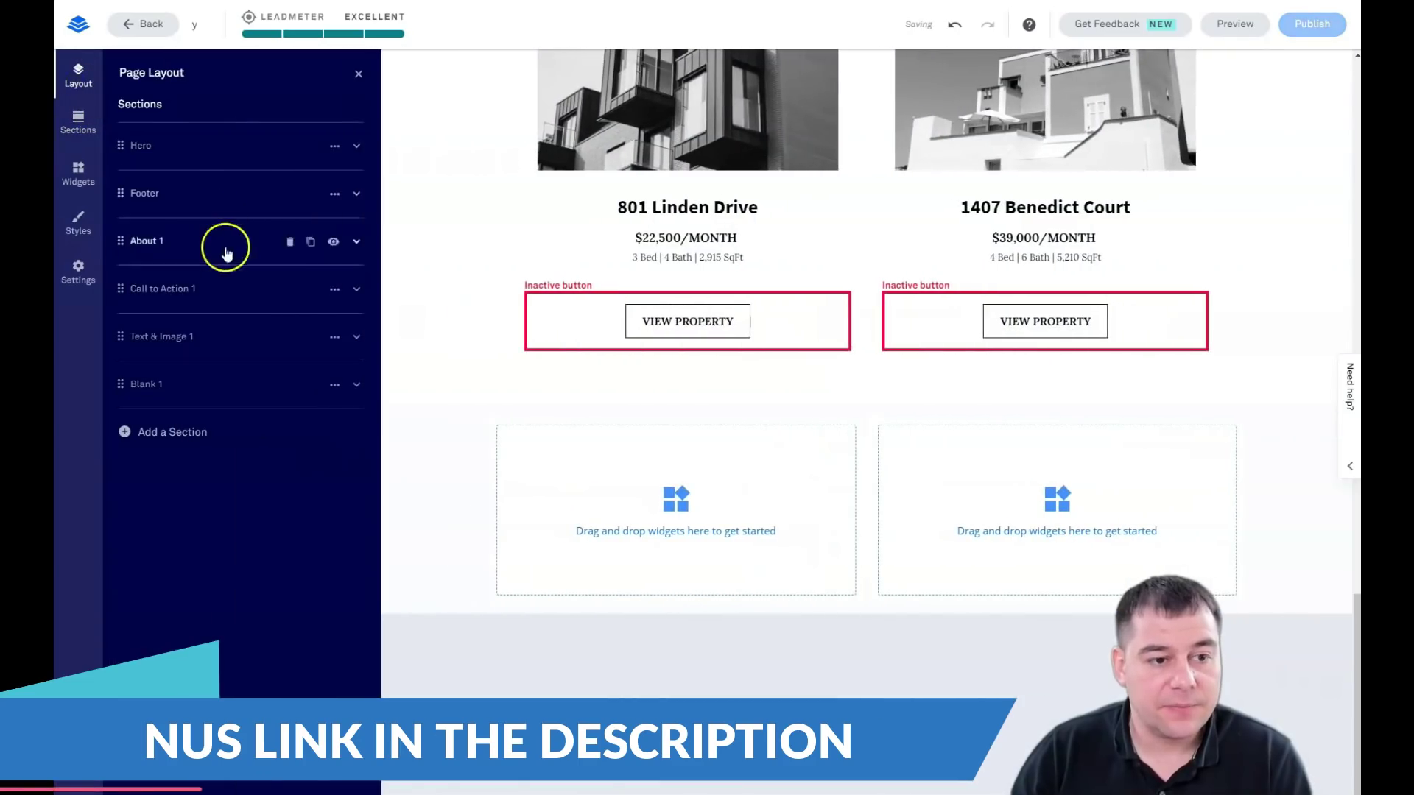
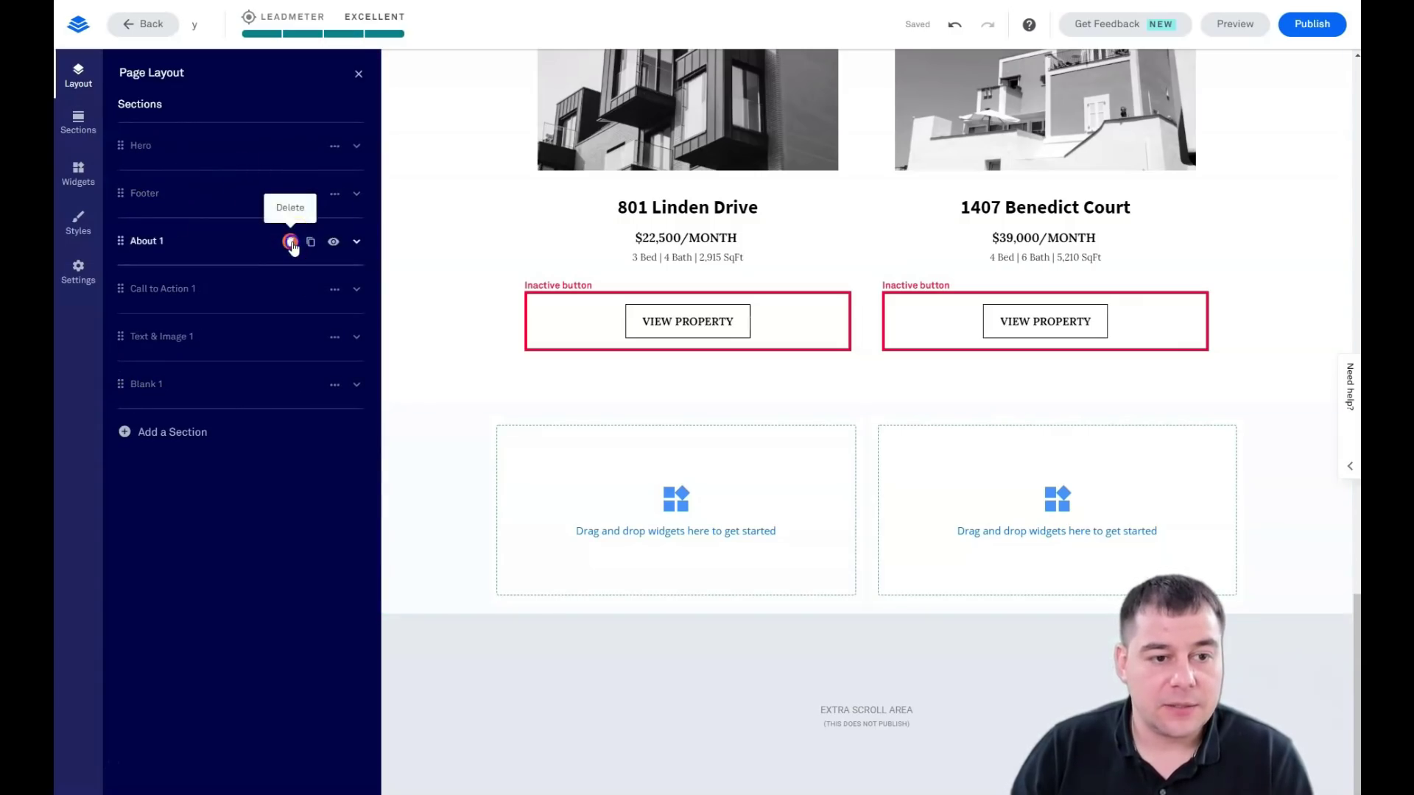
pyautogui.click(291, 243)
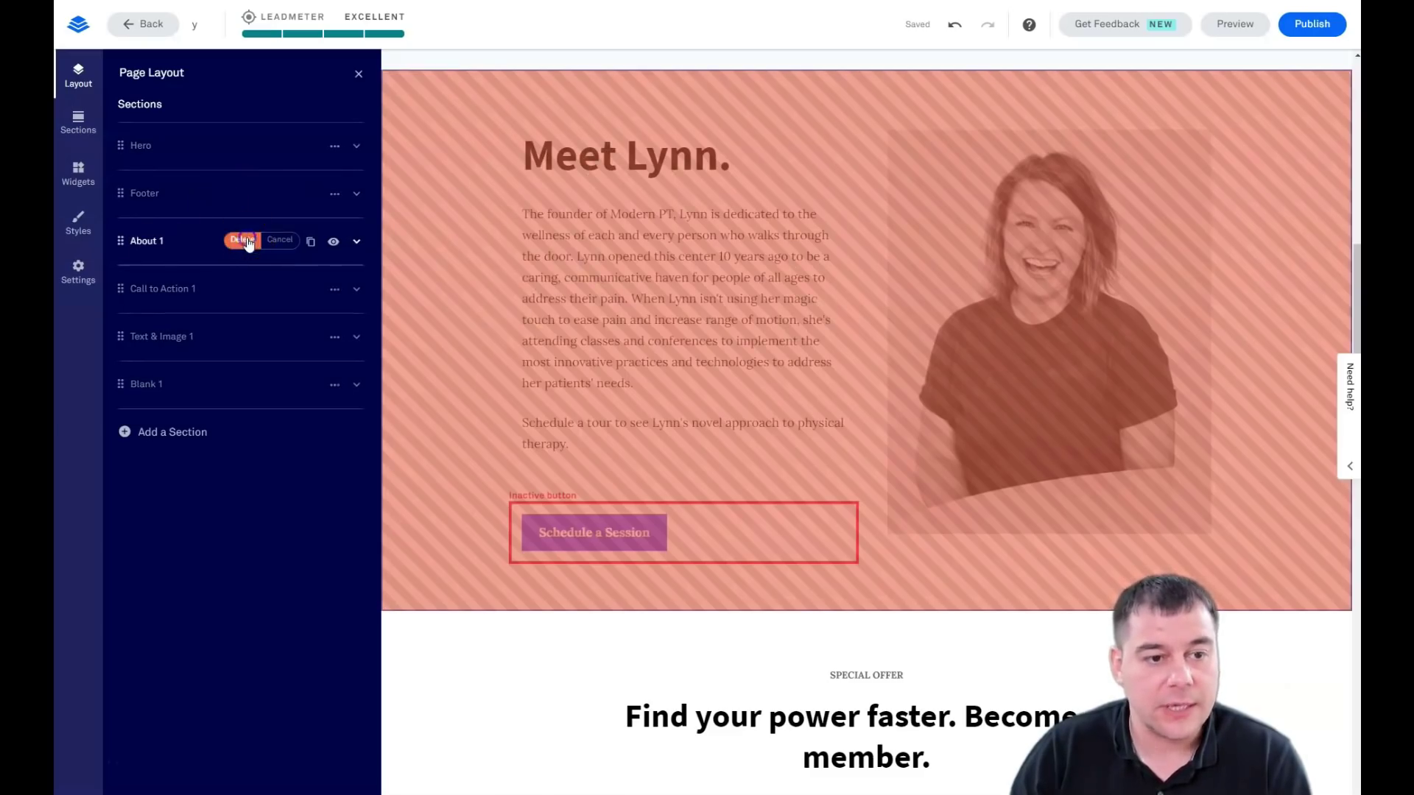
pyautogui.click(248, 241)
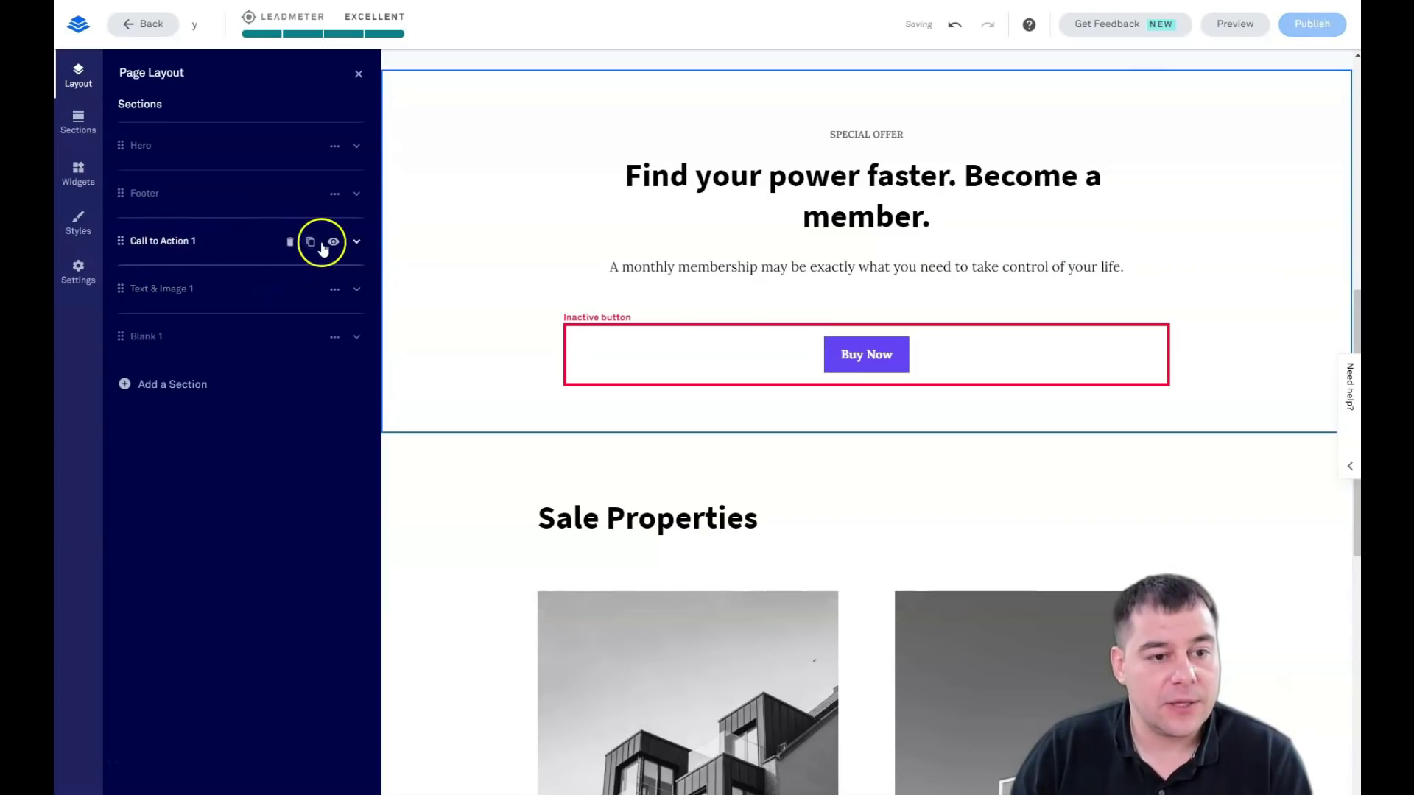
pyautogui.click(289, 242)
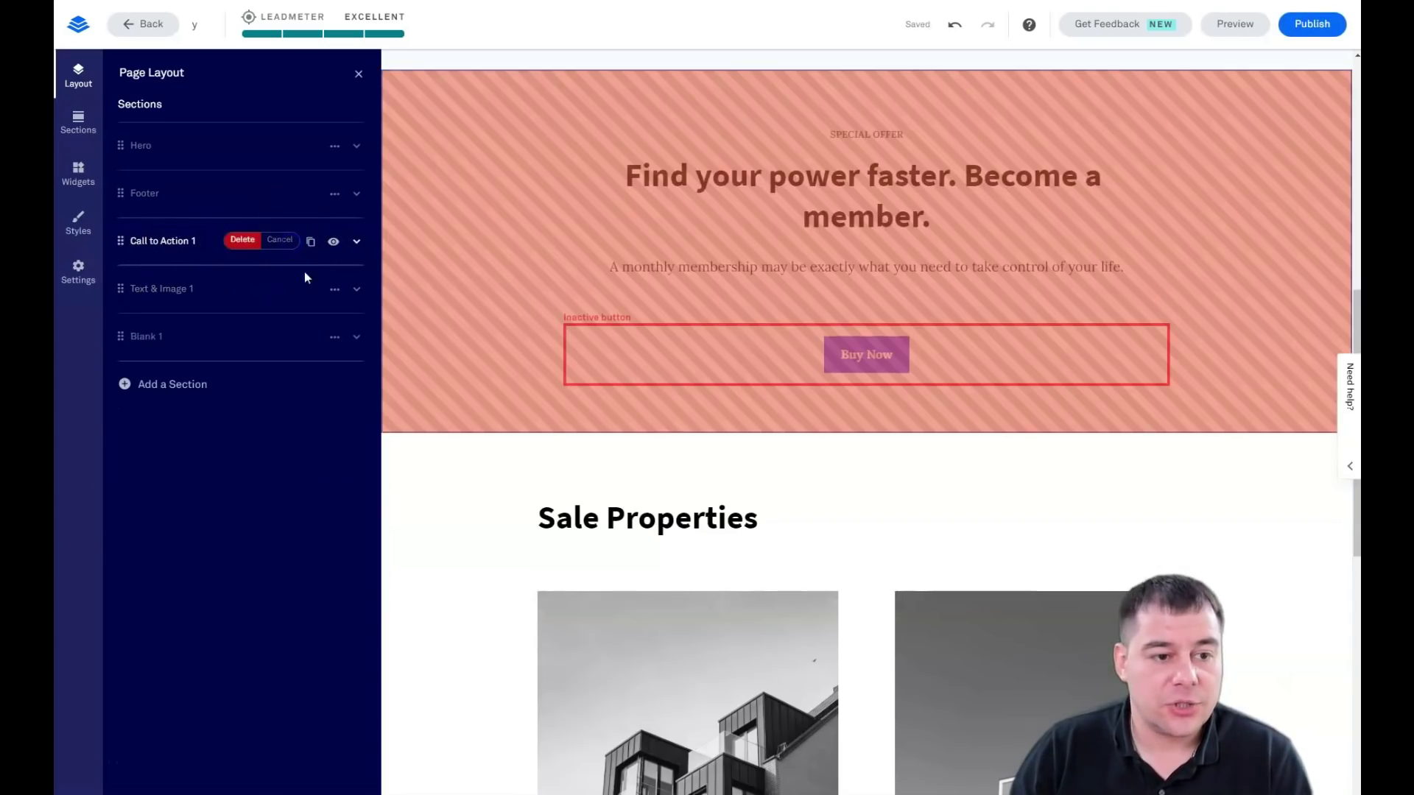
pyautogui.click(247, 240)
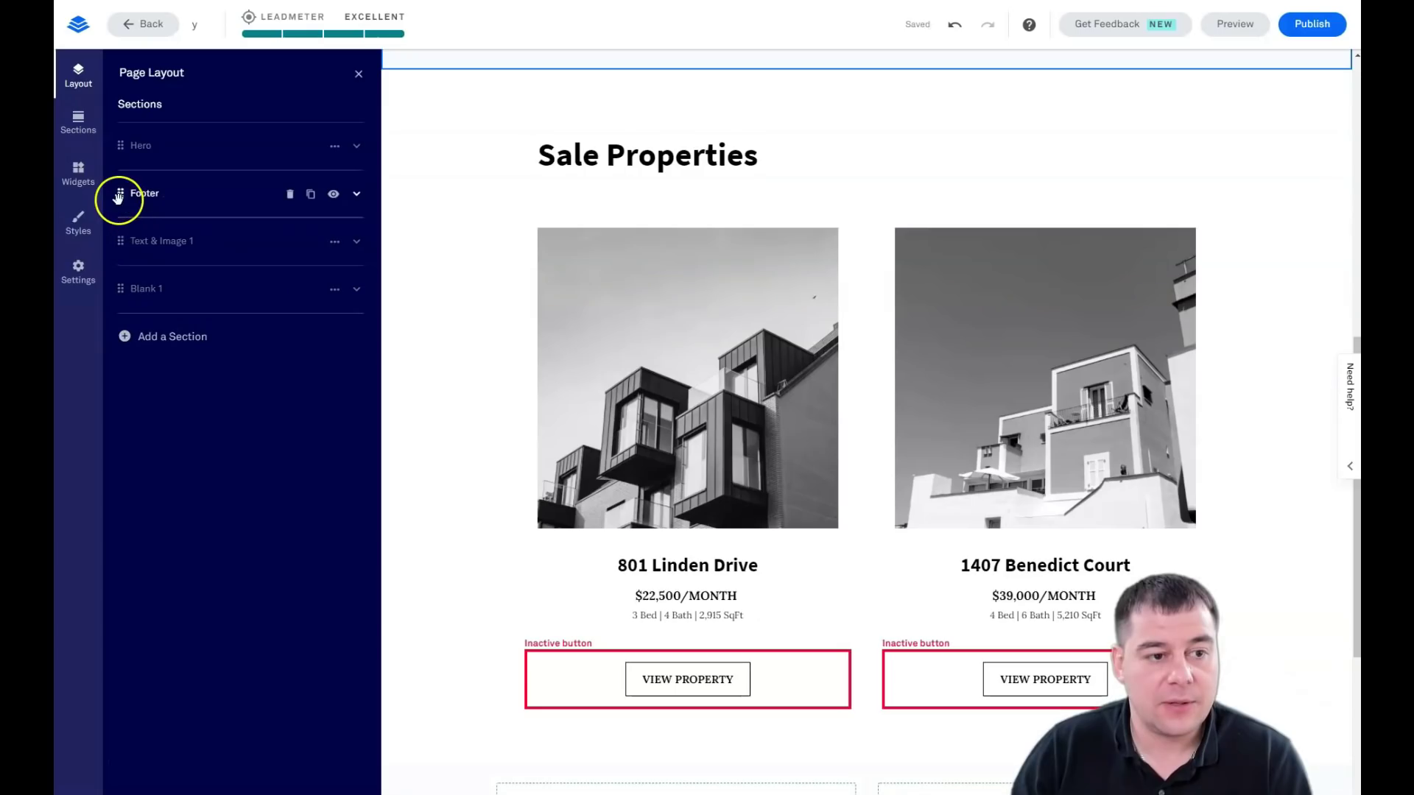
# Move the Footer section below the Blank 1 section and delete the Text & Image 1 section
pyautogui.moveTo(119, 193); pyautogui.dragTo(125, 290)
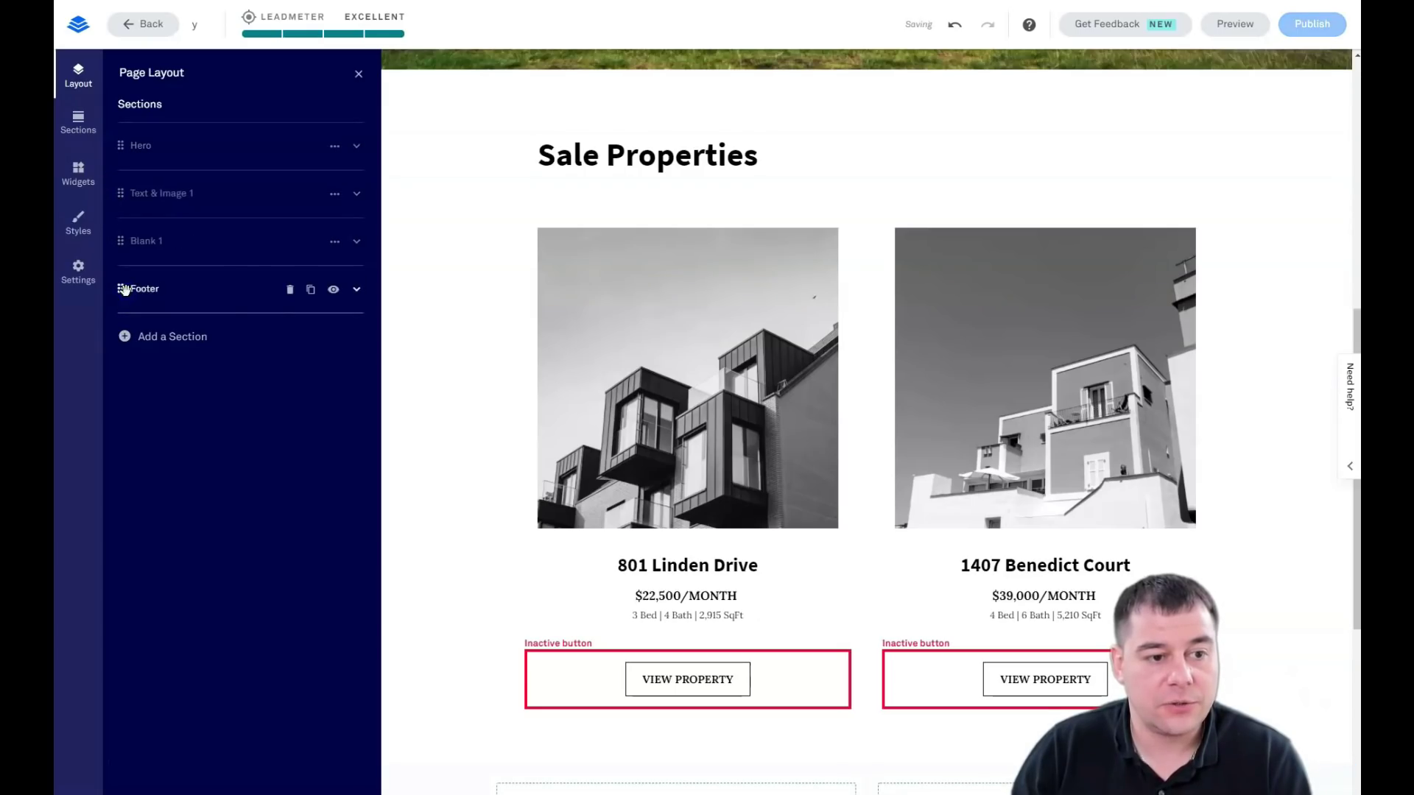
pyautogui.scroll(-5, 700, 483)
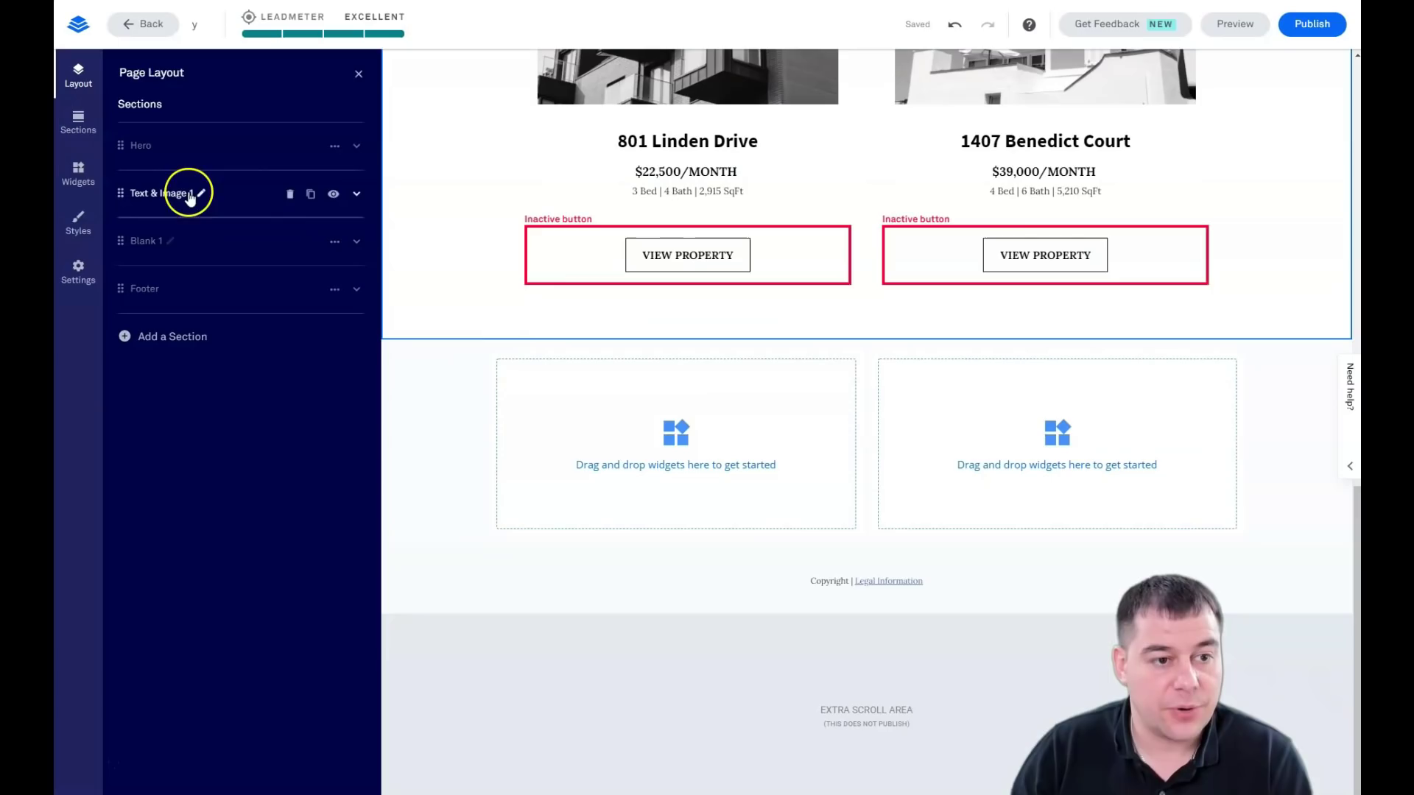
pyautogui.click(290, 194)
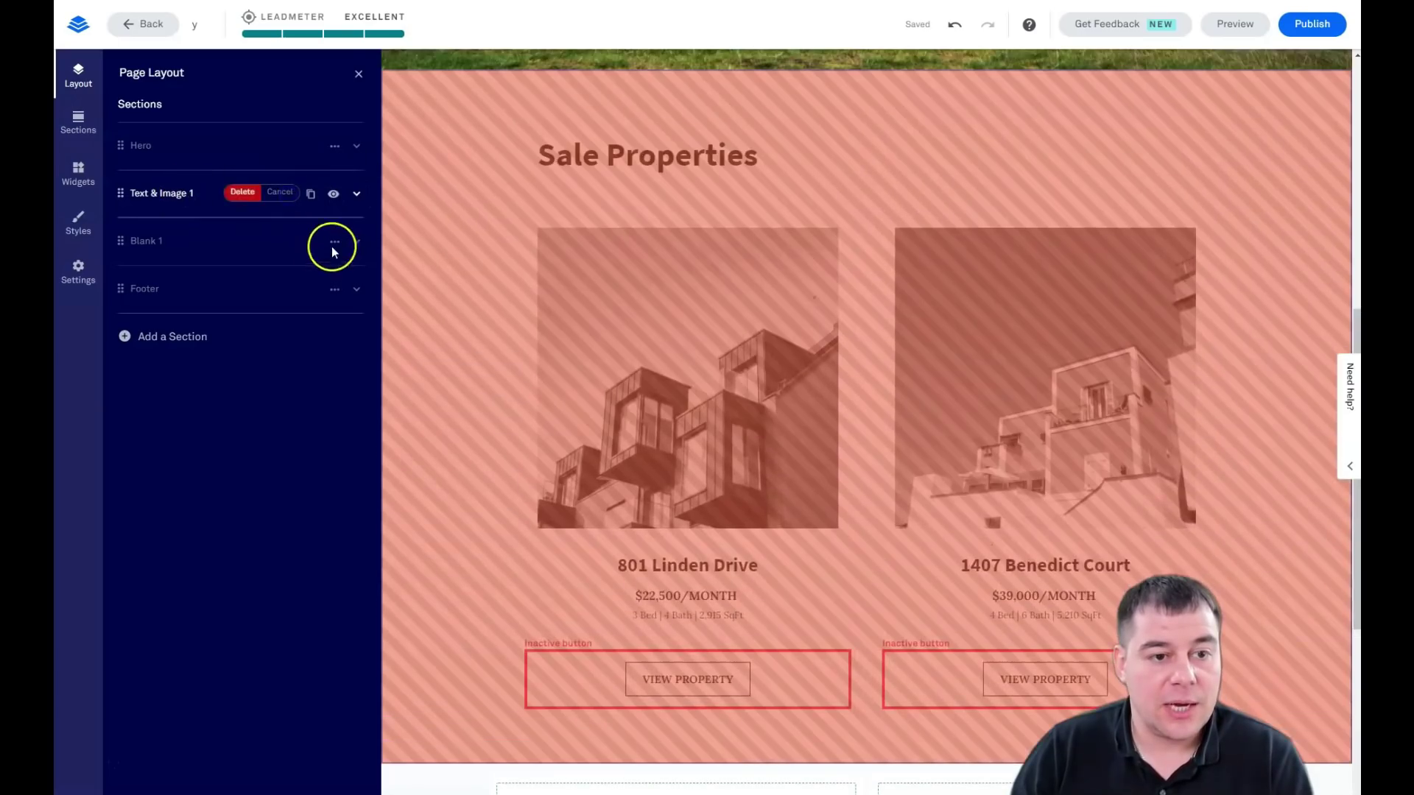
pyautogui.click(240, 193)
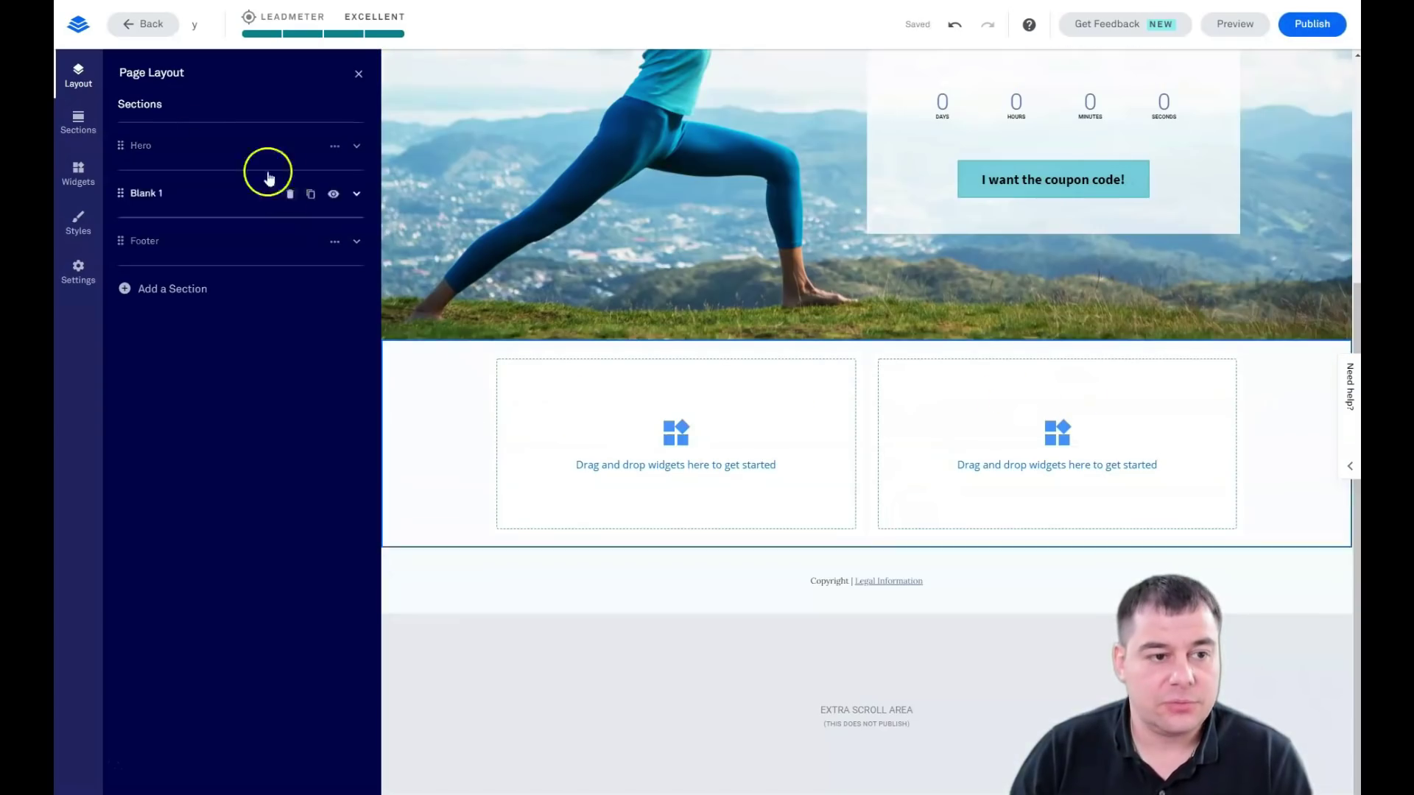
# Try to place a Line widget near the hero's lower edge and extend the hero section's bottom spacing slightly downward
pyautogui.click(79, 174)
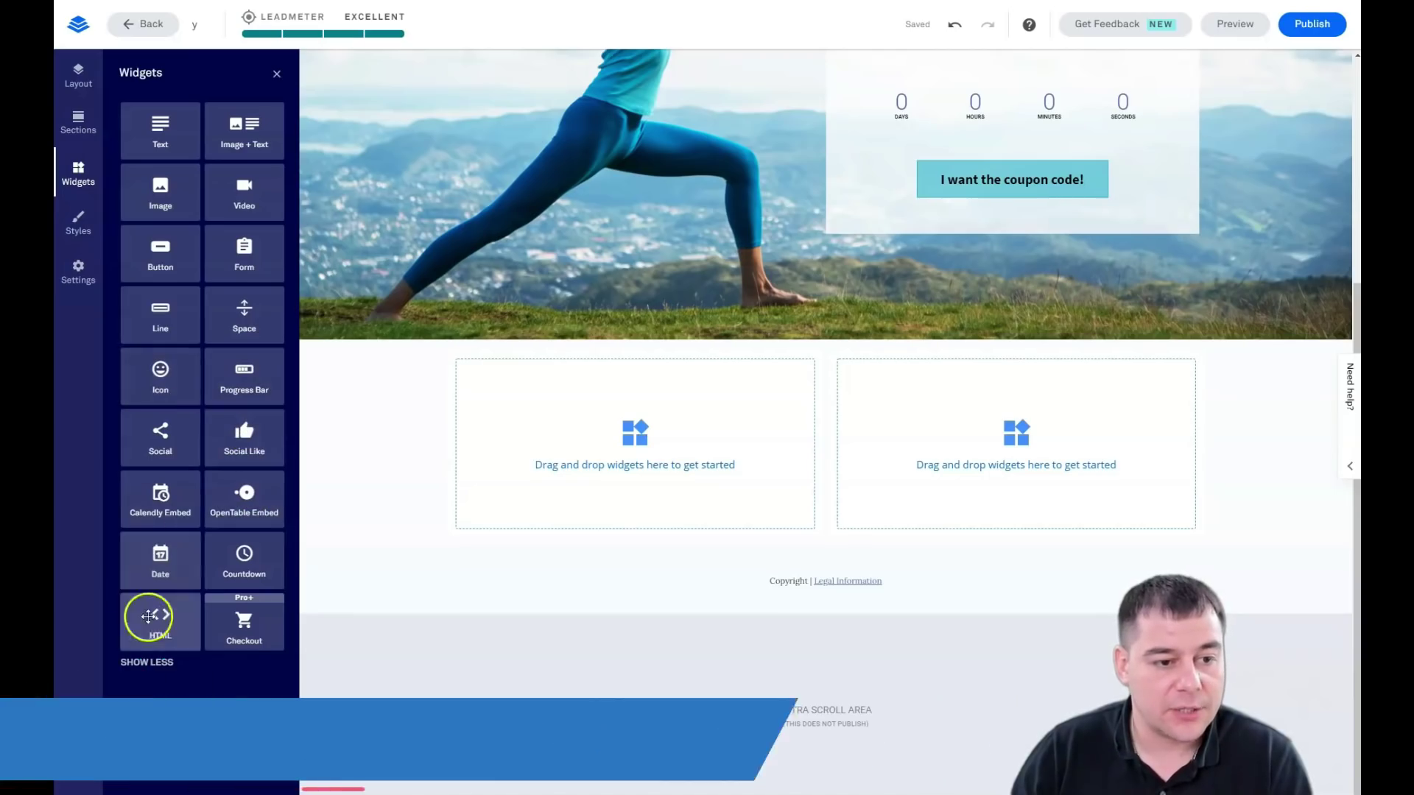
pyautogui.click(145, 662)
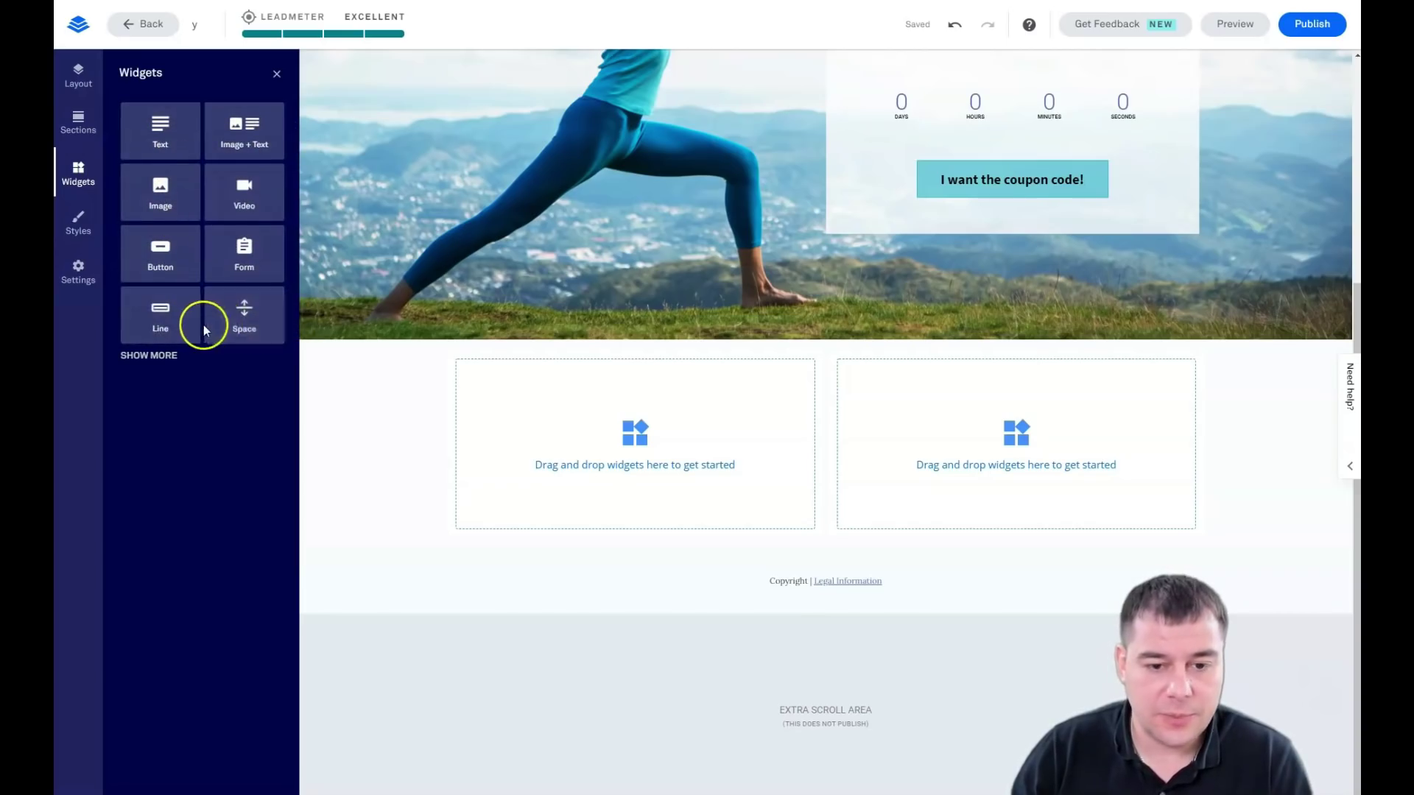
pyautogui.moveTo(174, 316); pyautogui.dragTo(862, 293)
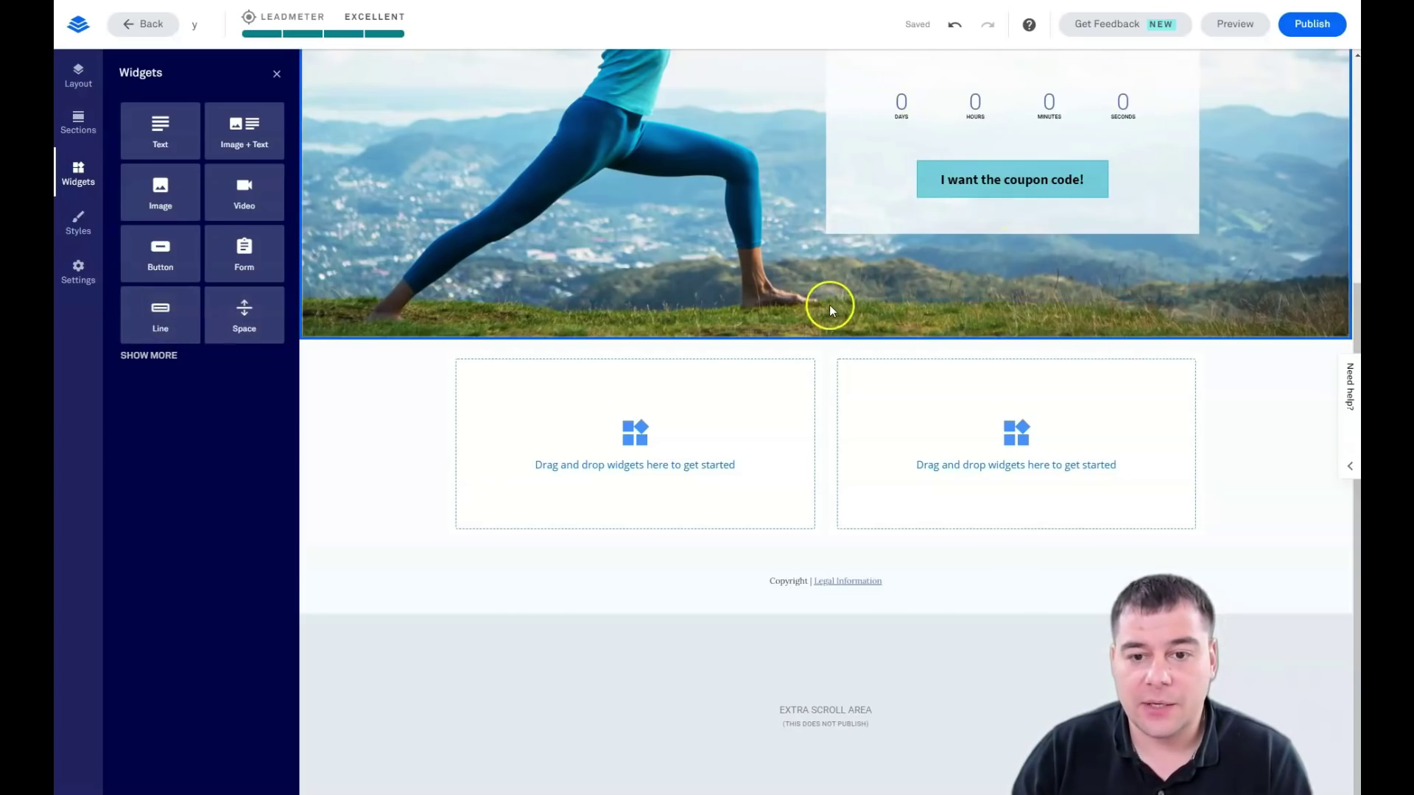
pyautogui.moveTo(826, 297); pyautogui.dragTo(827, 335)
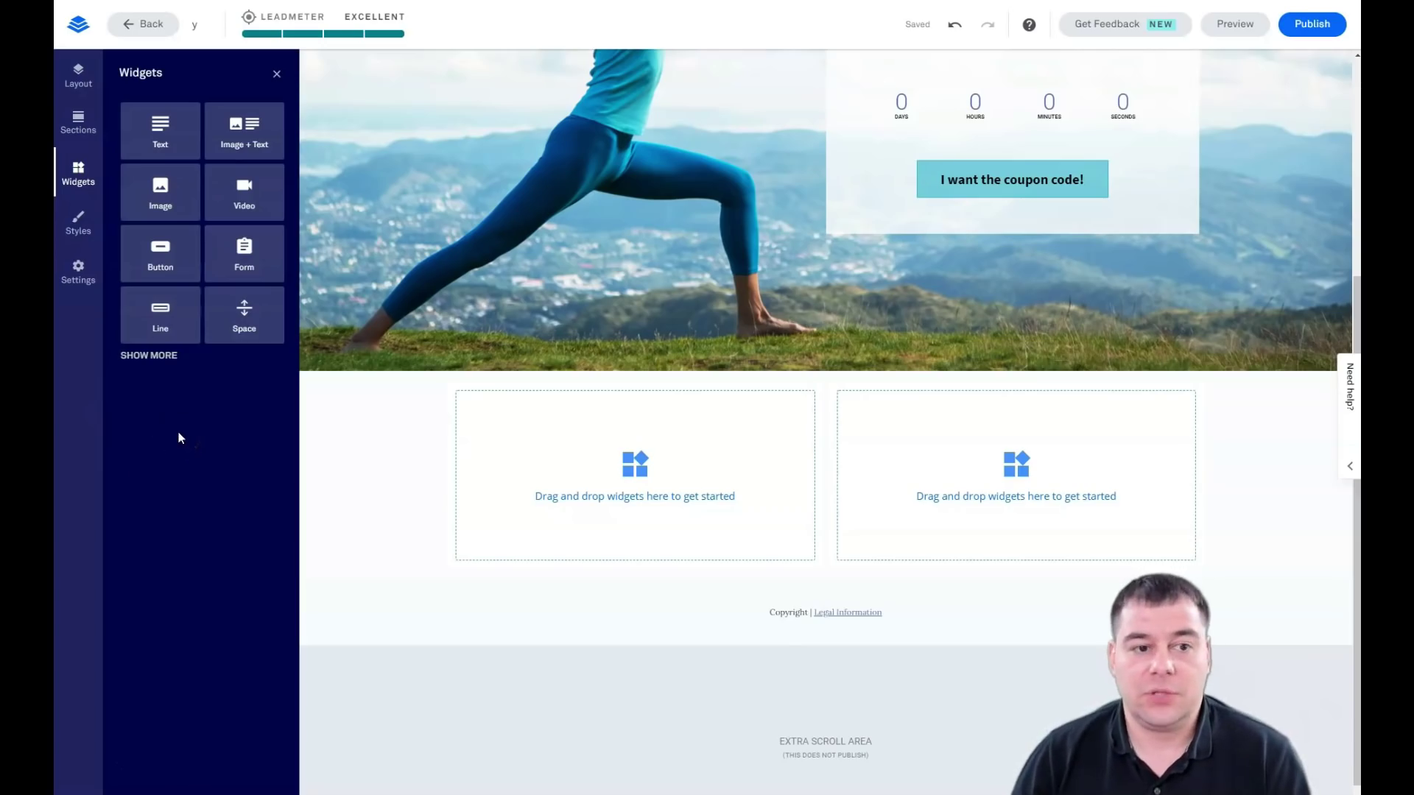
pyautogui.click(672, 347)
# Add a Line widget between the PeaceYoga logo and the Black Friday Special box in the hero
pyautogui.scroll(4, 751, 281)
pyautogui.click(950, 107)
pyautogui.click(315, 253)
pyautogui.moveTo(159, 313); pyautogui.dragTo(1041, 165)
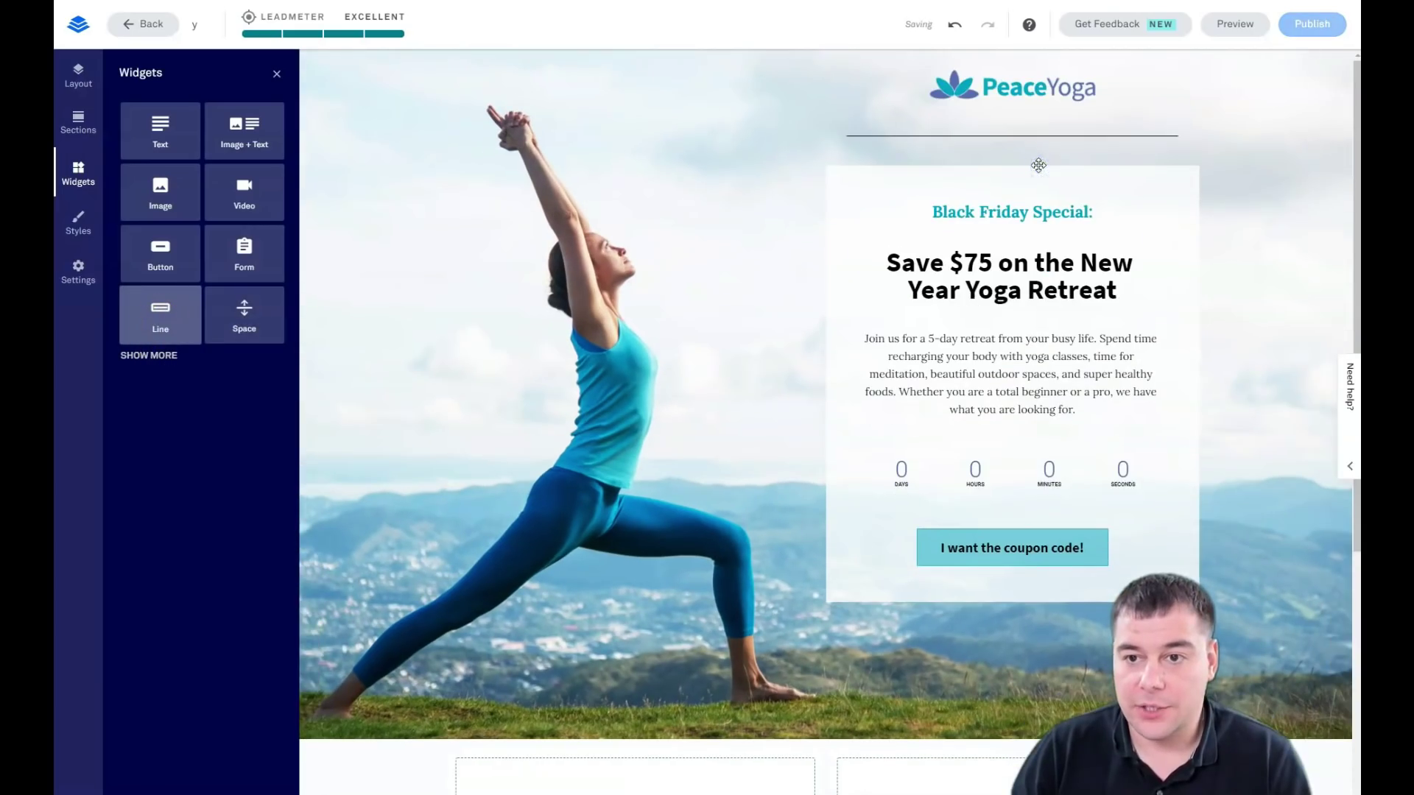
pyautogui.click(836, 336)
pyautogui.moveTo(988, 146)
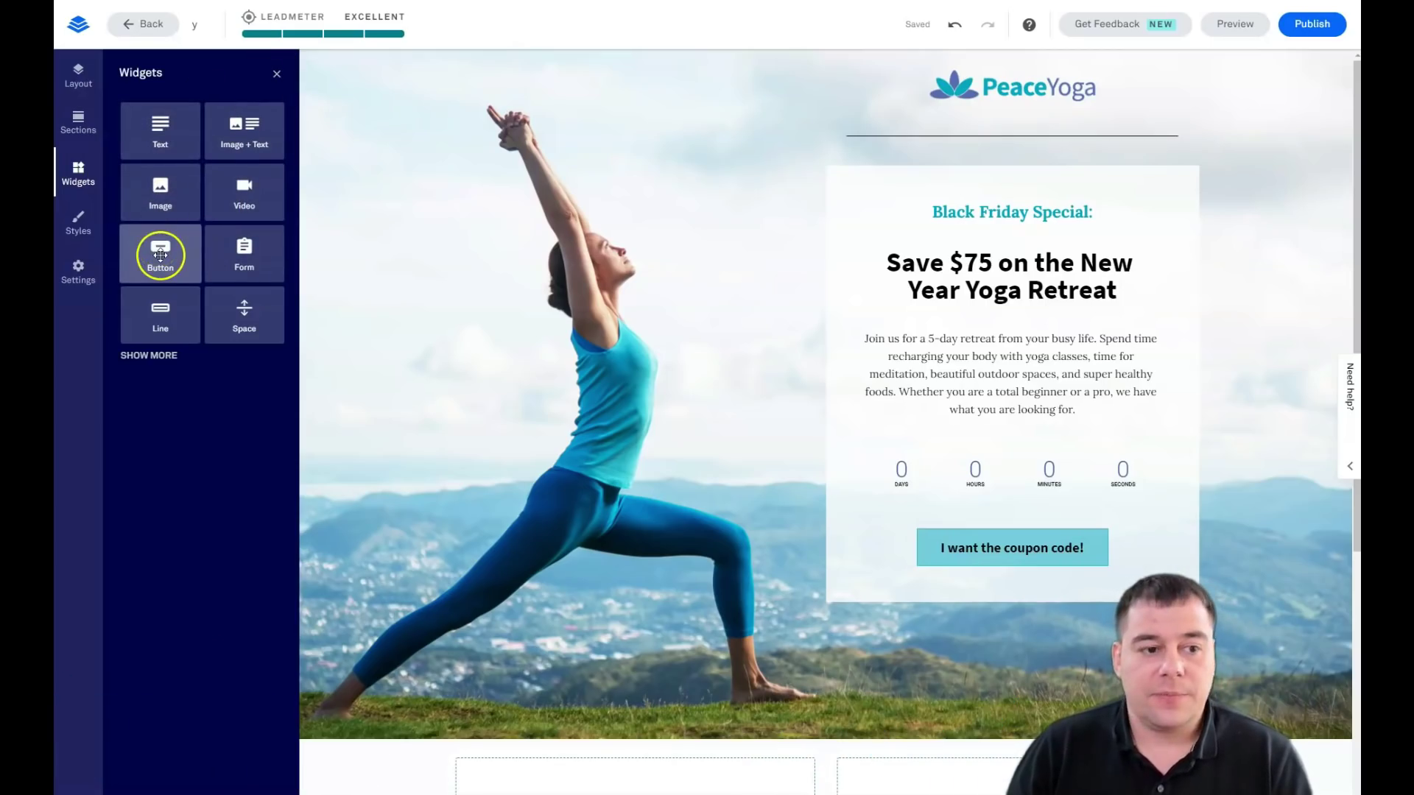
# Place a Video widget in the first column of the Blank 1 section and a Button widget in the second
pyautogui.click(276, 74)
pyautogui.click(78, 174)
pyautogui.scroll(-5, 493, 324)
pyautogui.click(499, 329)
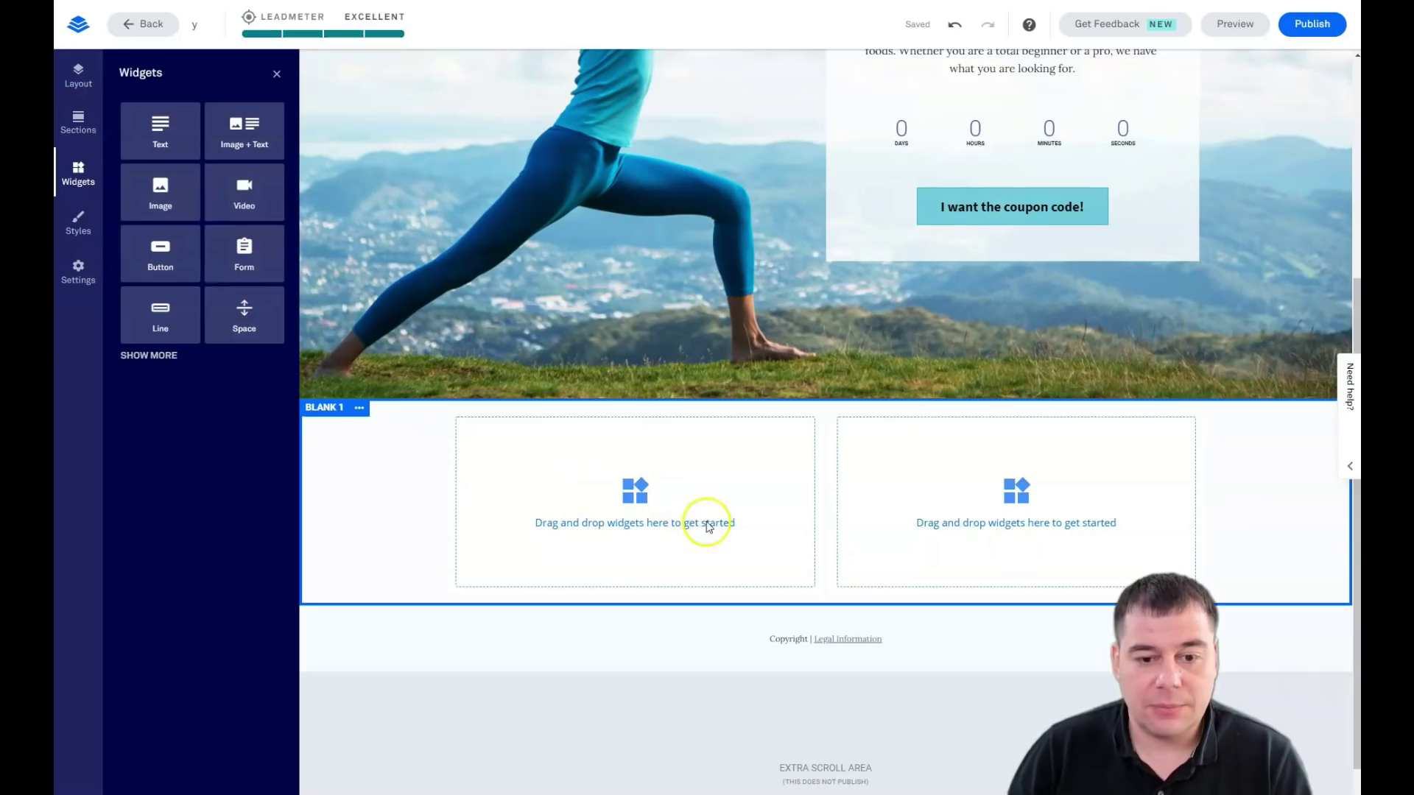
pyautogui.moveTo(236, 189); pyautogui.dragTo(685, 537)
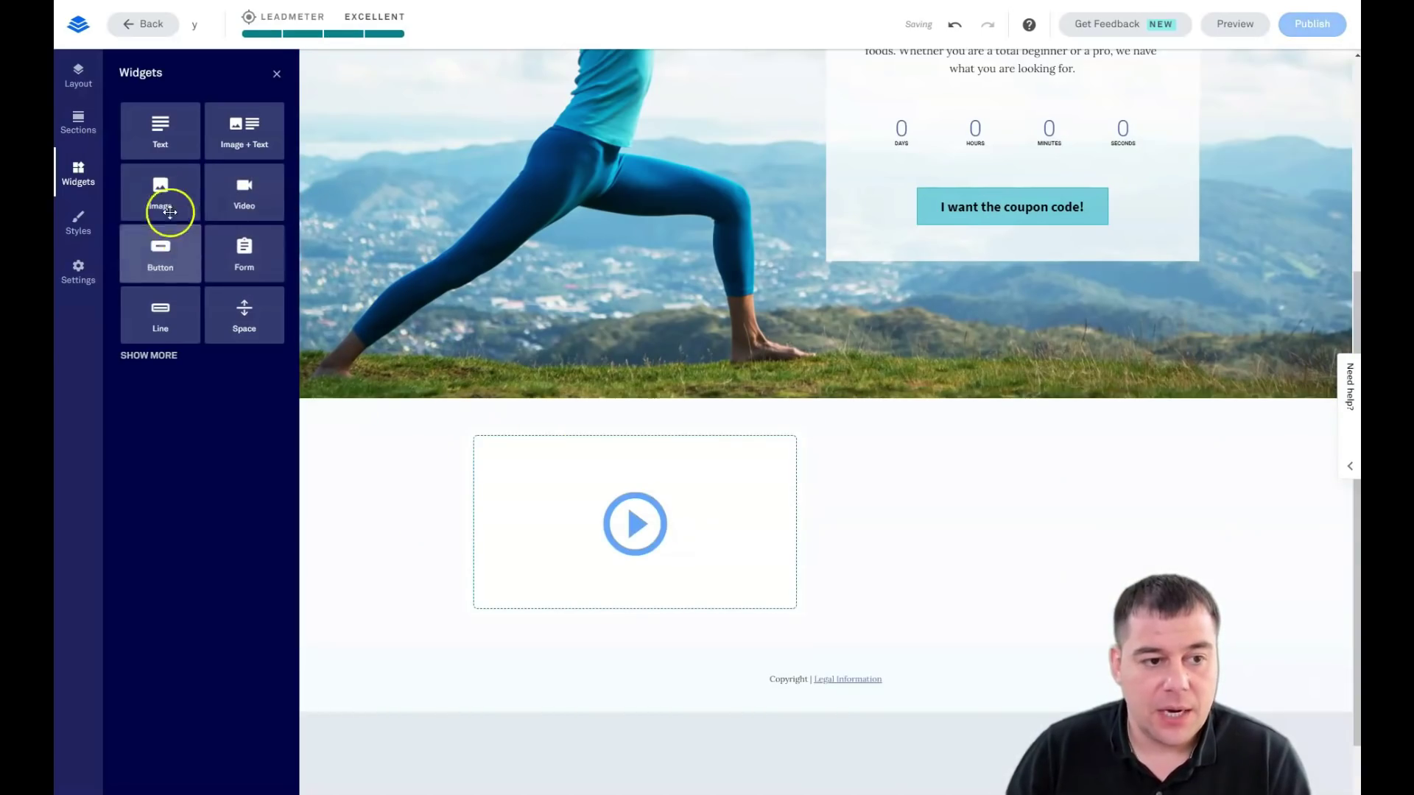
pyautogui.moveTo(157, 252); pyautogui.dragTo(1038, 534)
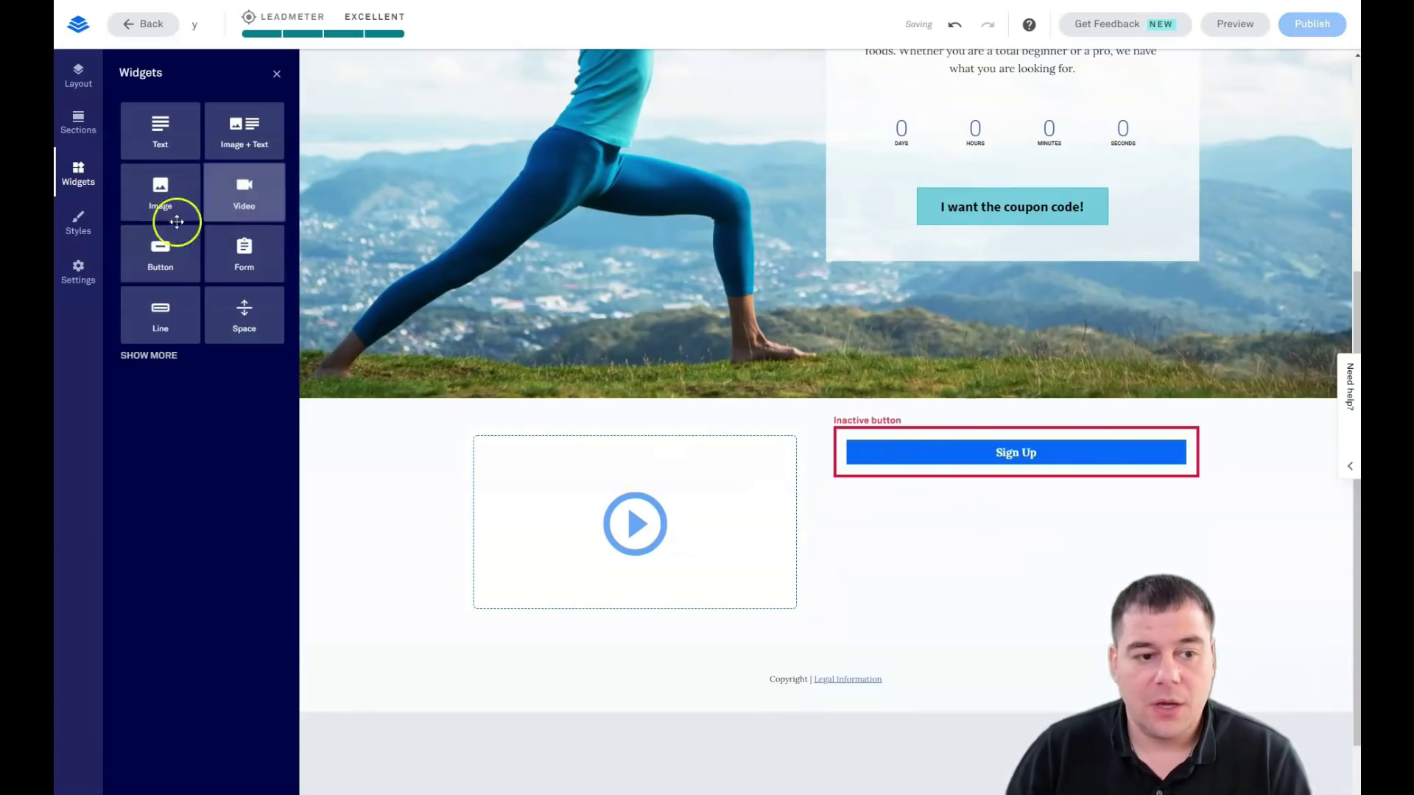
# Add a Space widget above the Sign Up button and widen the video column by shifting the column divider toward the button
pyautogui.moveTo(244, 316); pyautogui.dragTo(1022, 492)
pyautogui.moveTo(826, 483)
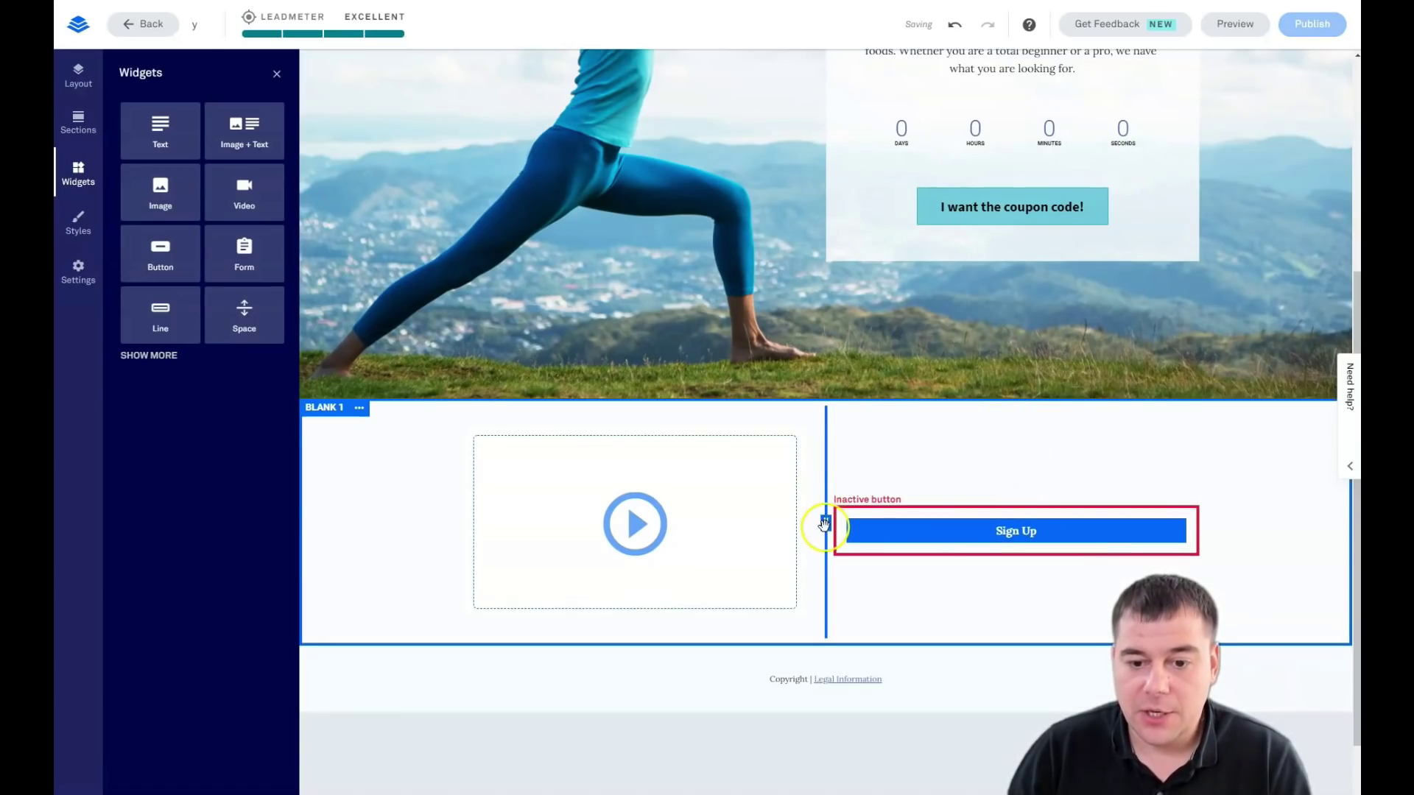
pyautogui.moveTo(882, 536); pyautogui.dragTo(1025, 546)
pyautogui.scroll(-3, 1024, 542)
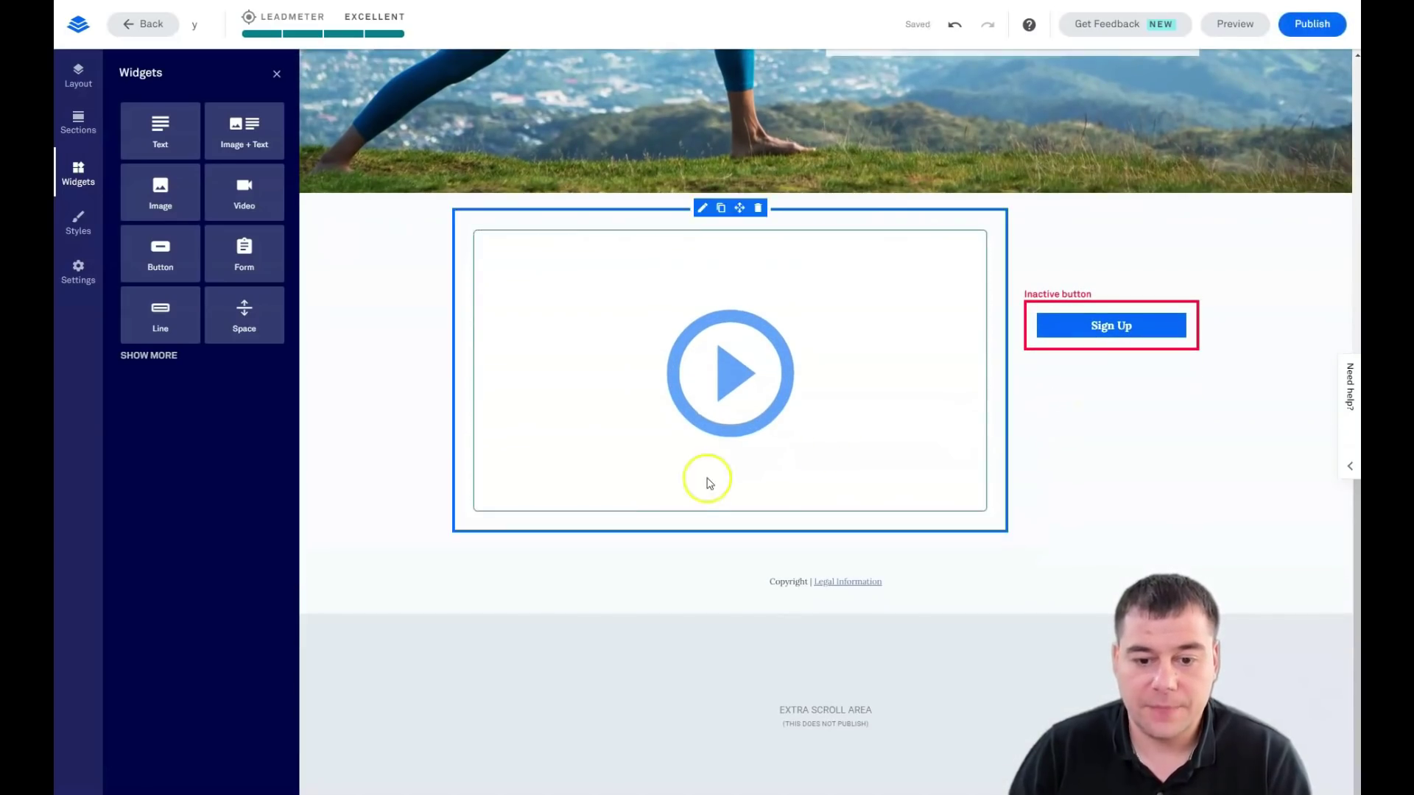
# Close the widget list and open the Hero section's settings
pyautogui.scroll(8, 393, 315)
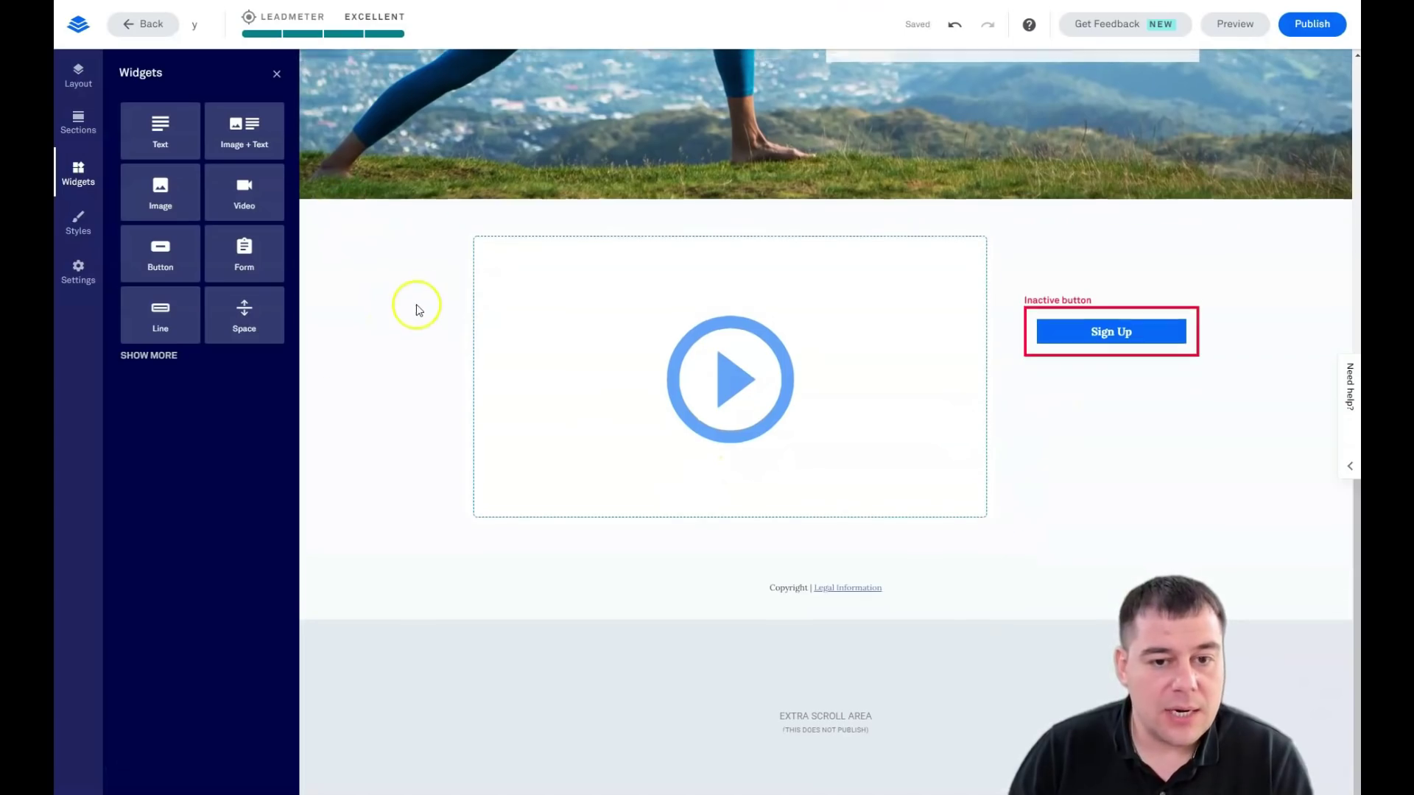
pyautogui.click(277, 73)
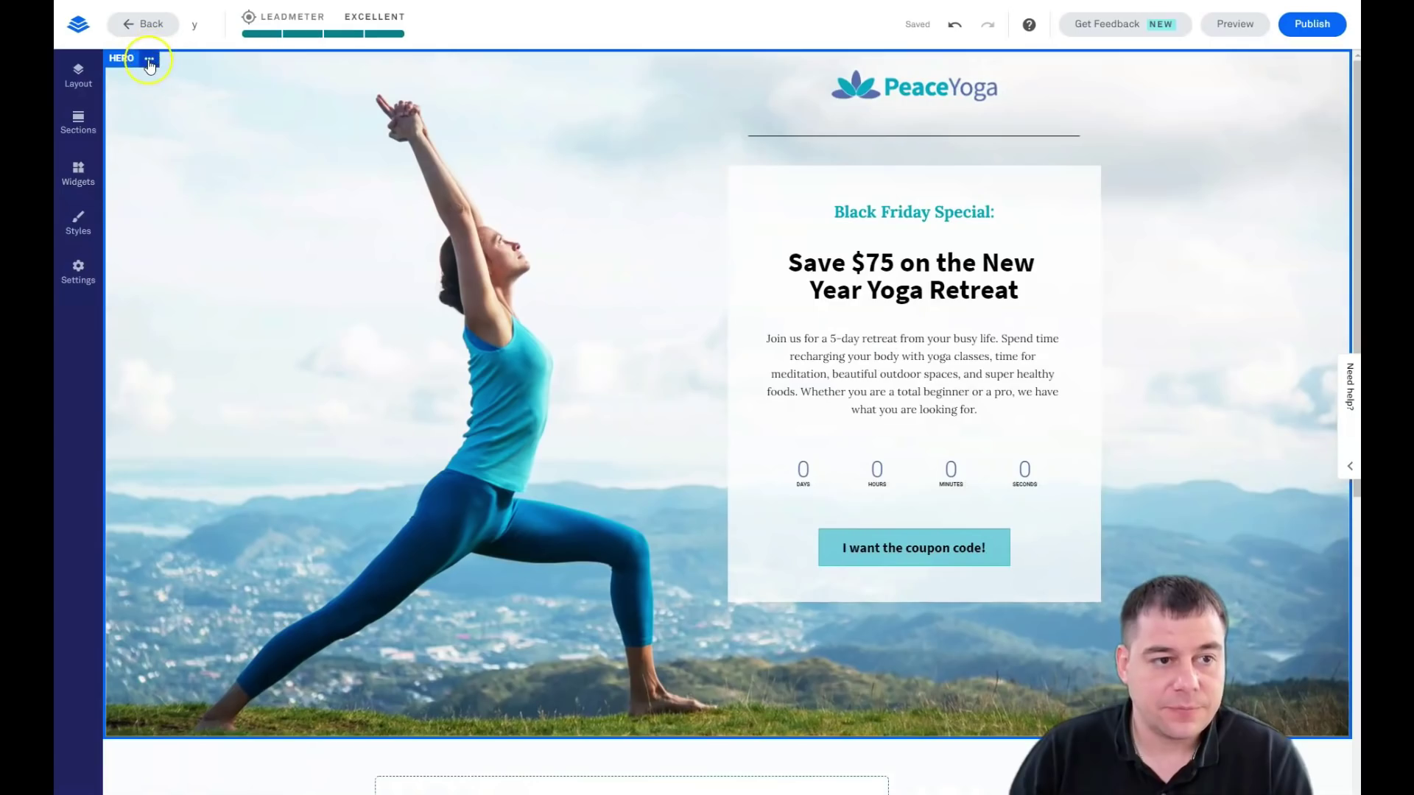
pyautogui.click(149, 60)
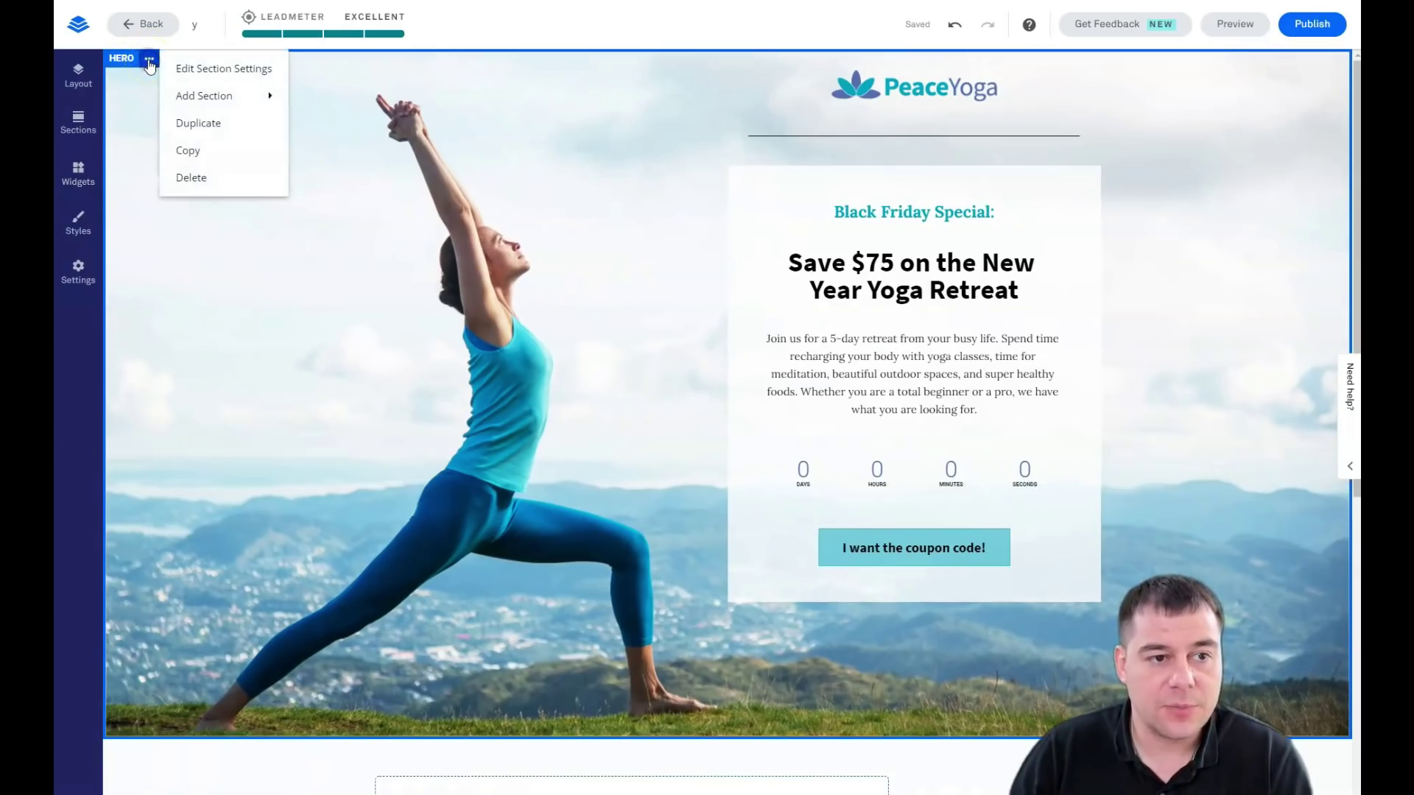
pyautogui.moveTo(215, 104)
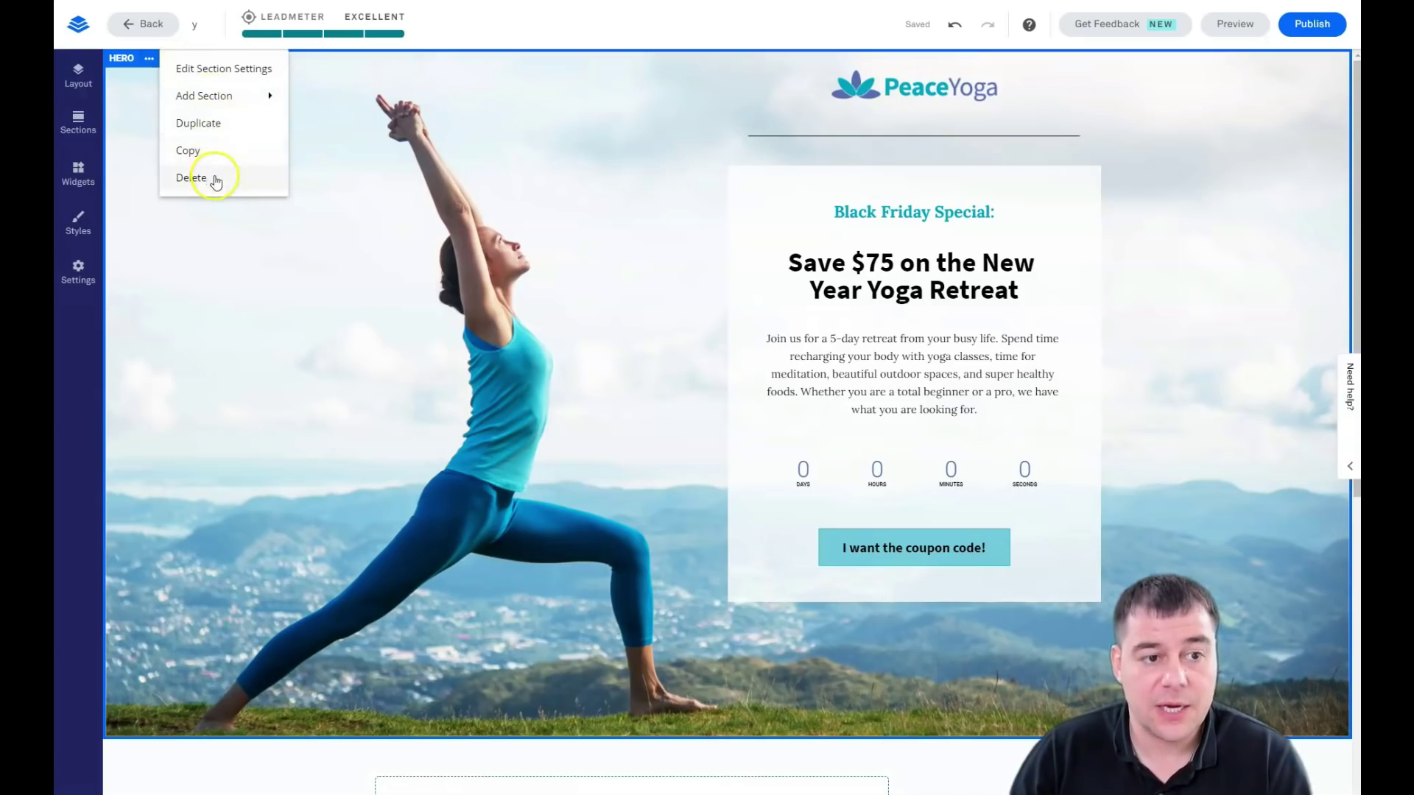
pyautogui.click(218, 70)
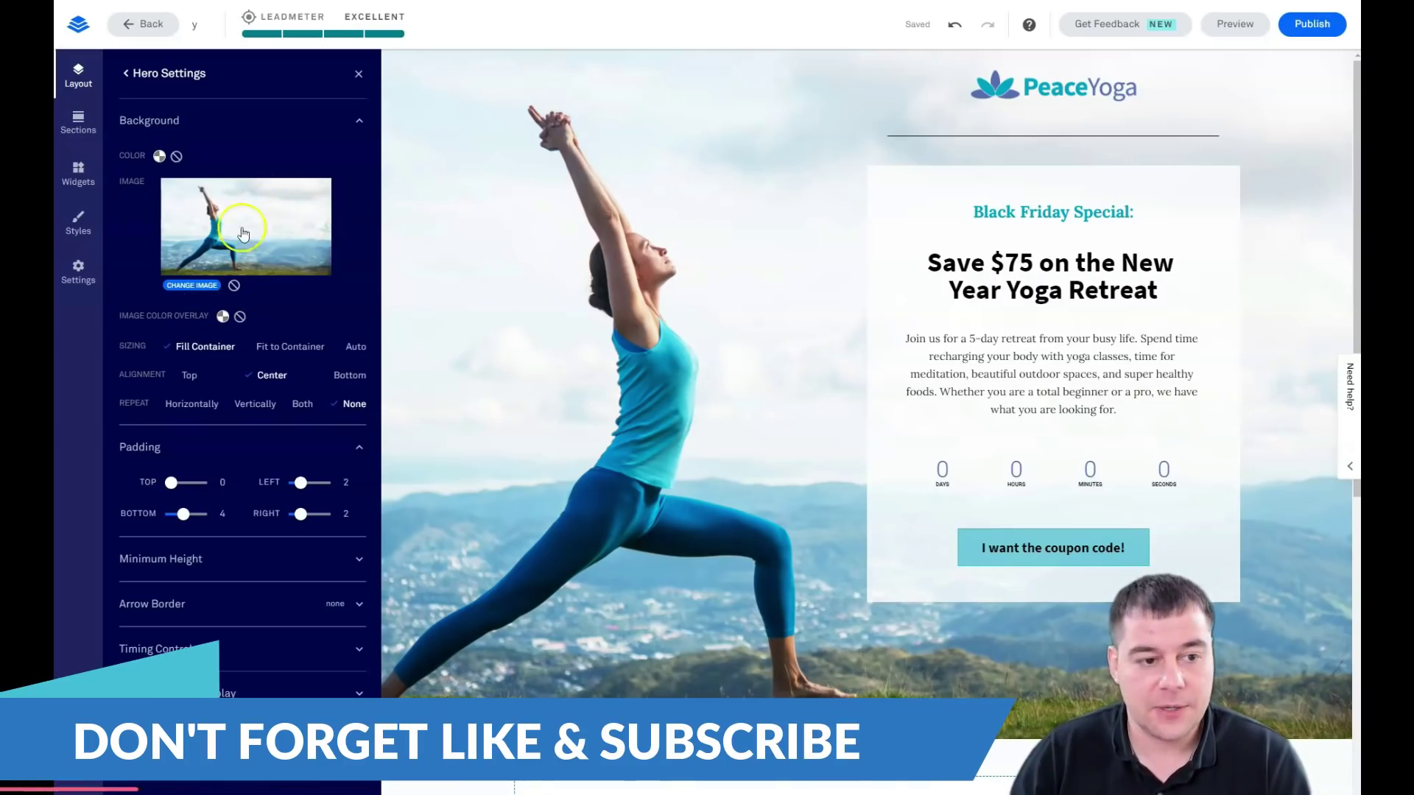
# Replace the Hero section's background image with the photo of people sitting cross-legged on yoga mats
pyautogui.click(177, 287)
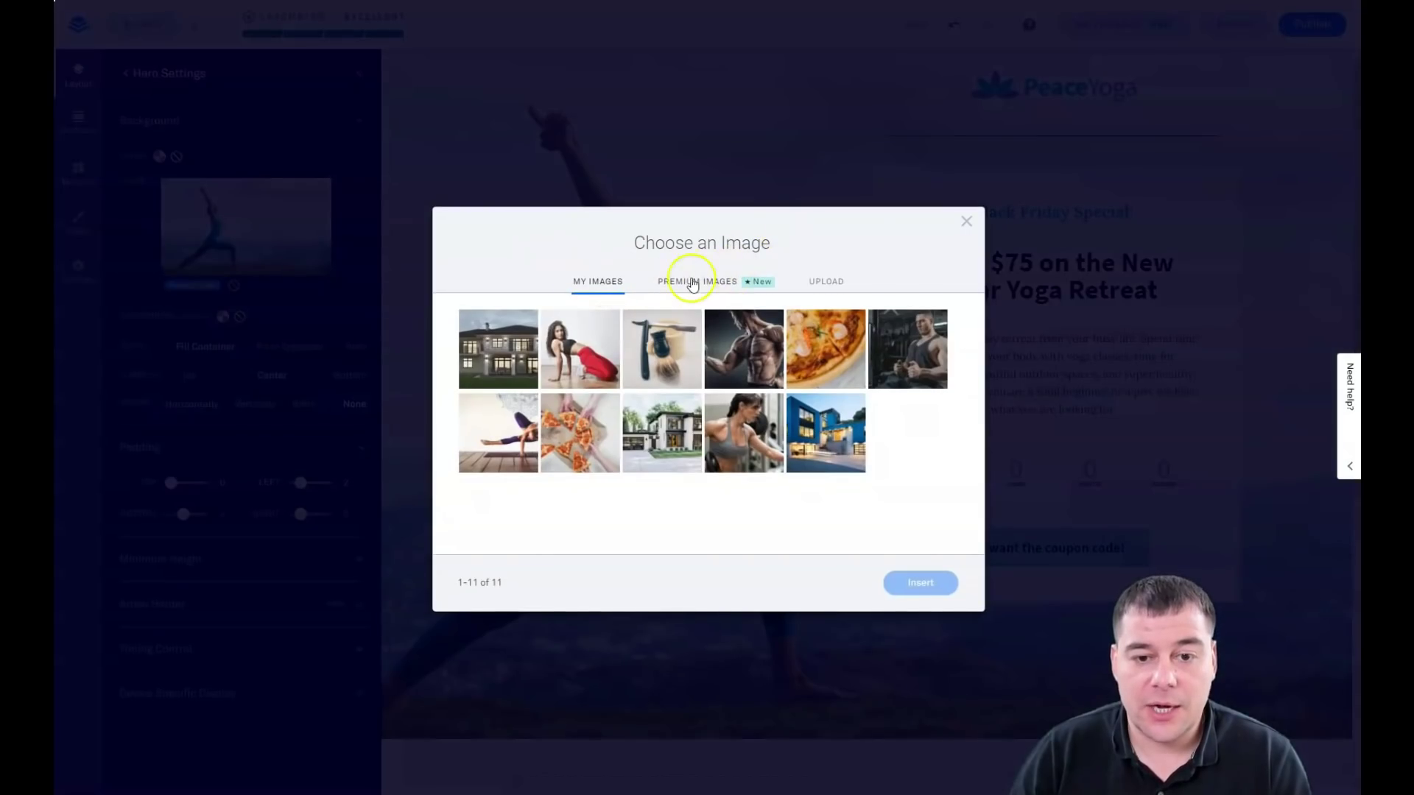
pyautogui.click(692, 284)
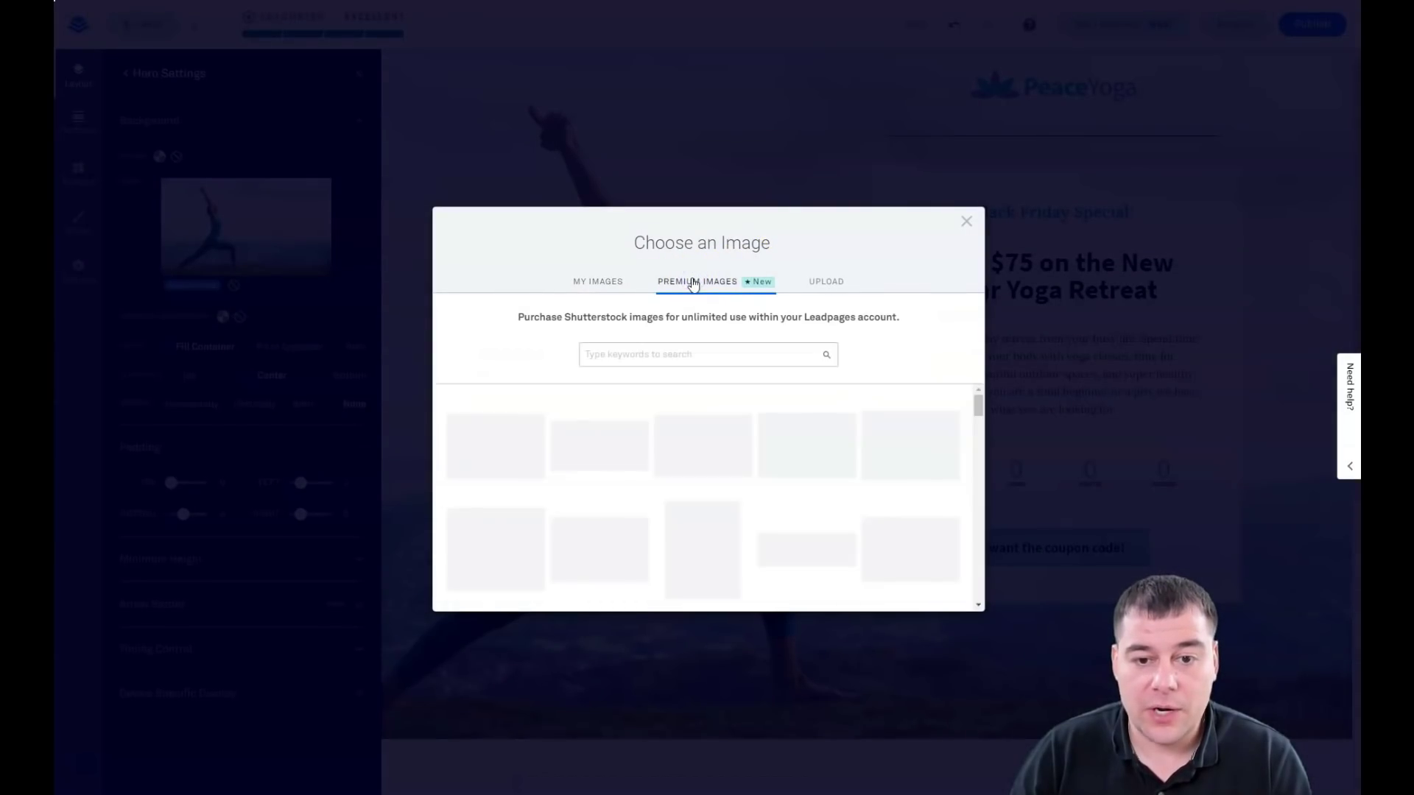
pyautogui.scroll(-5, 721, 471)
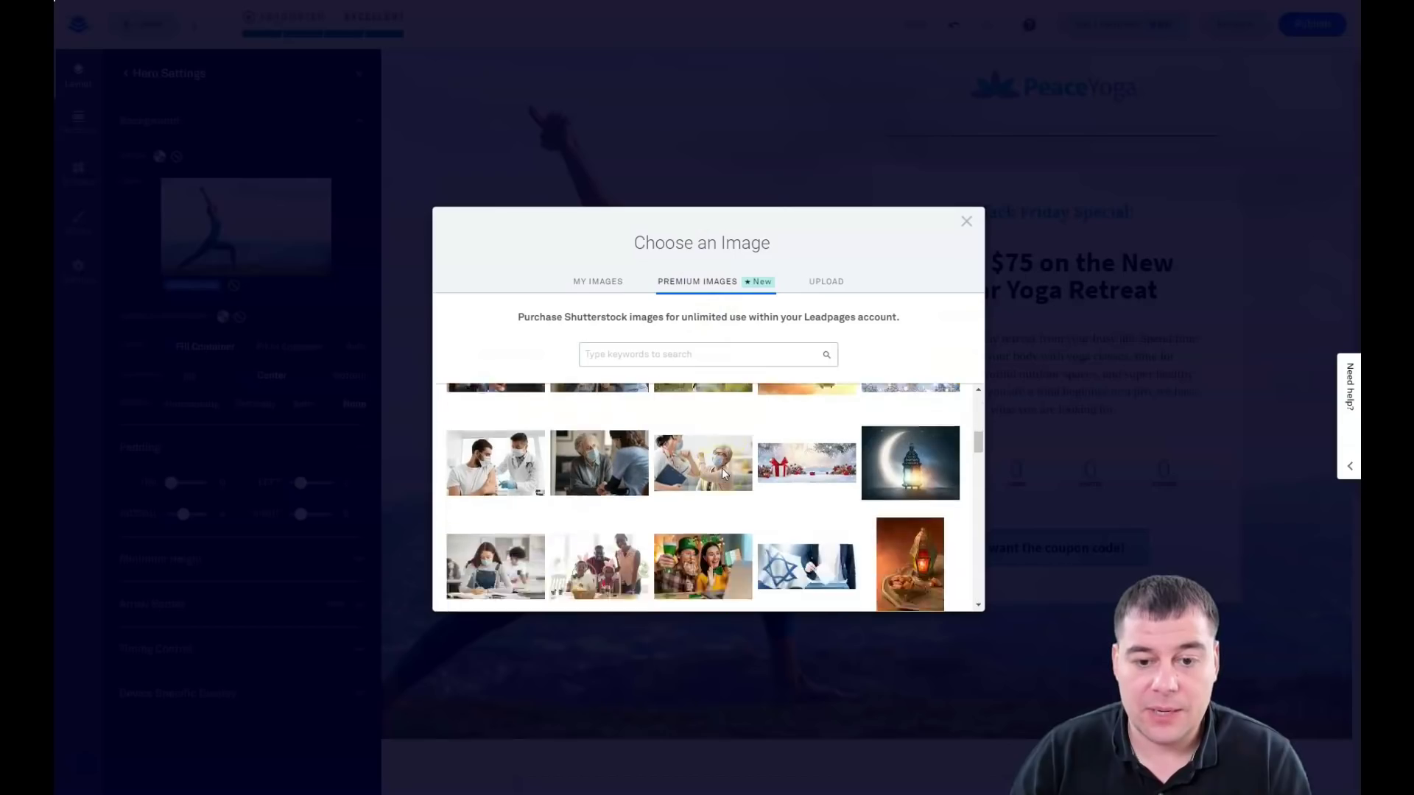
pyautogui.click(729, 401)
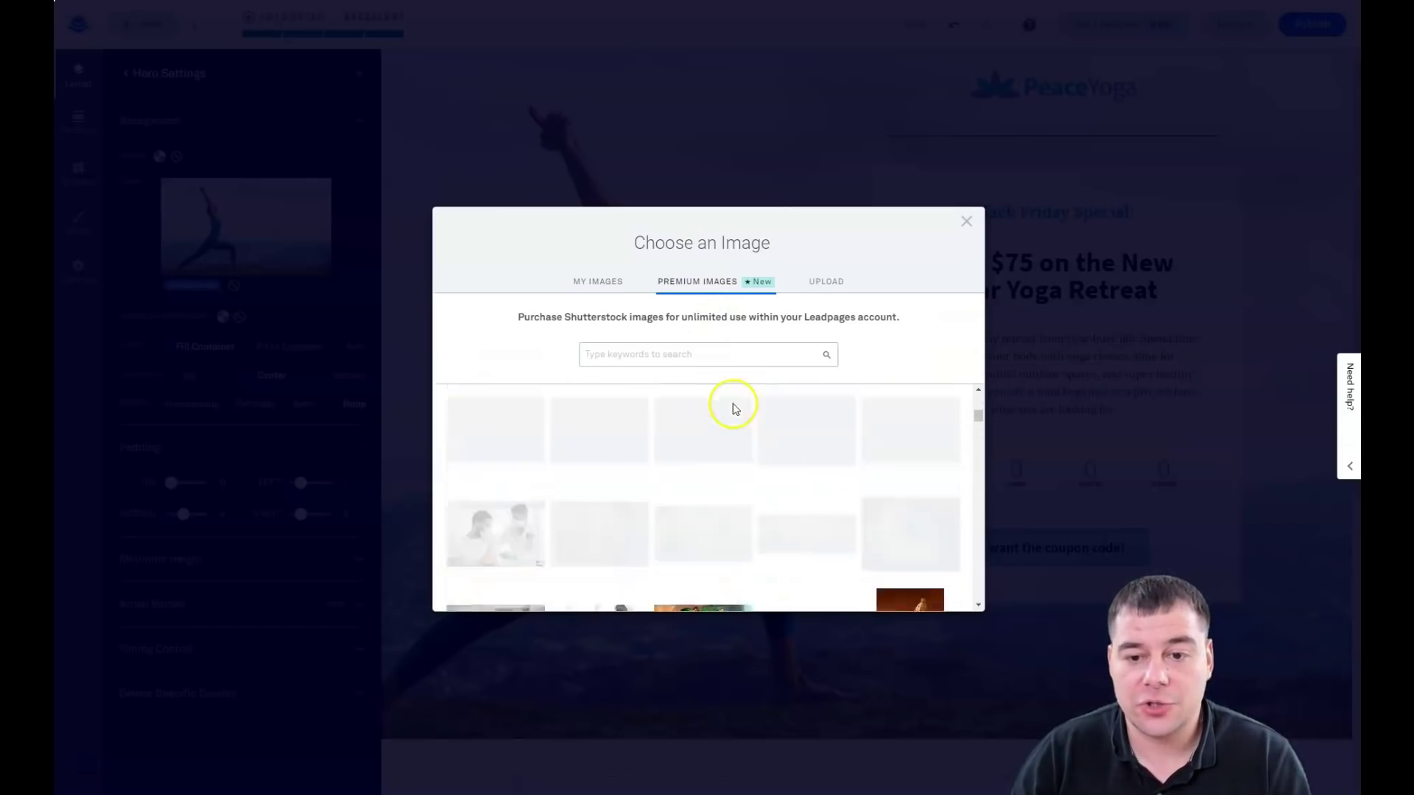
pyautogui.click(638, 356)
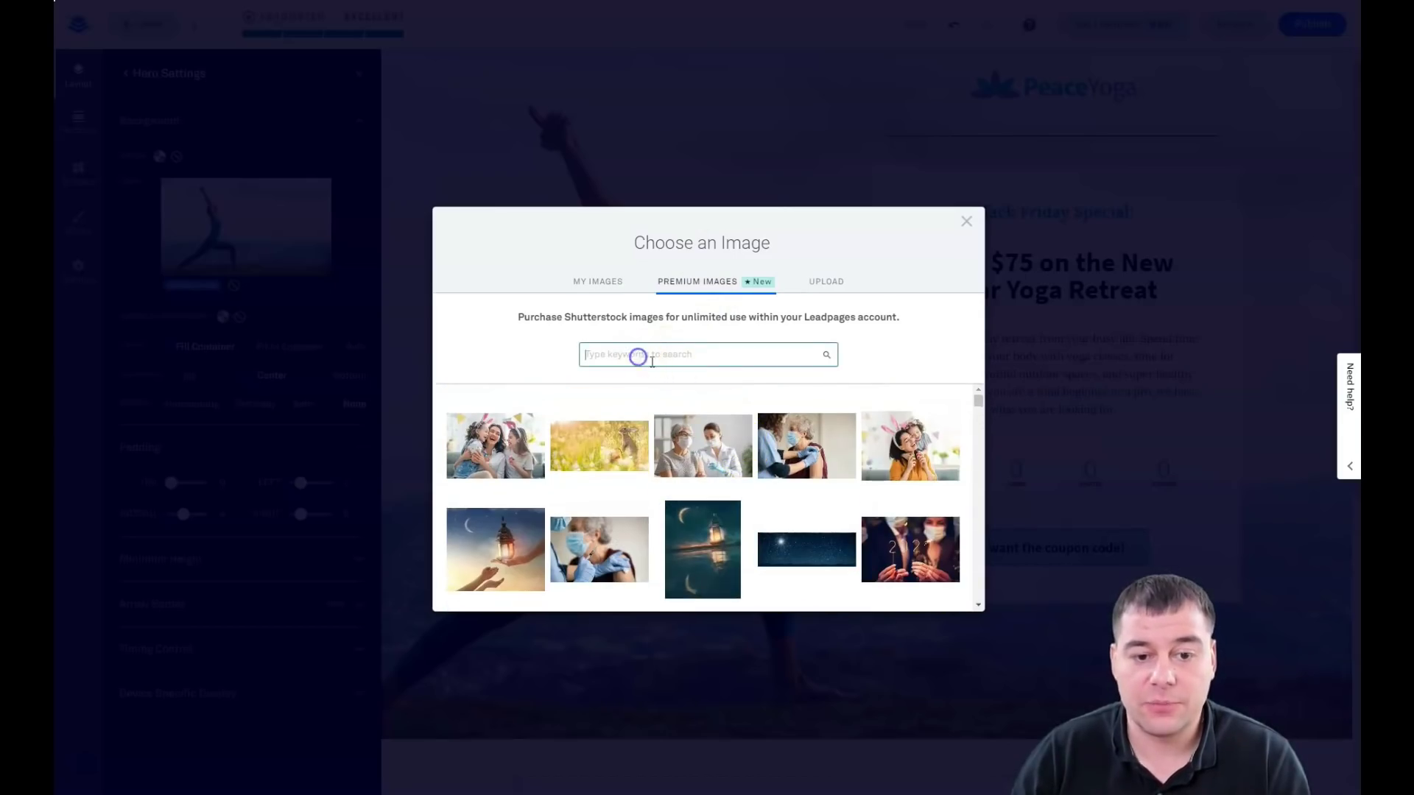
pyautogui.click(837, 288)
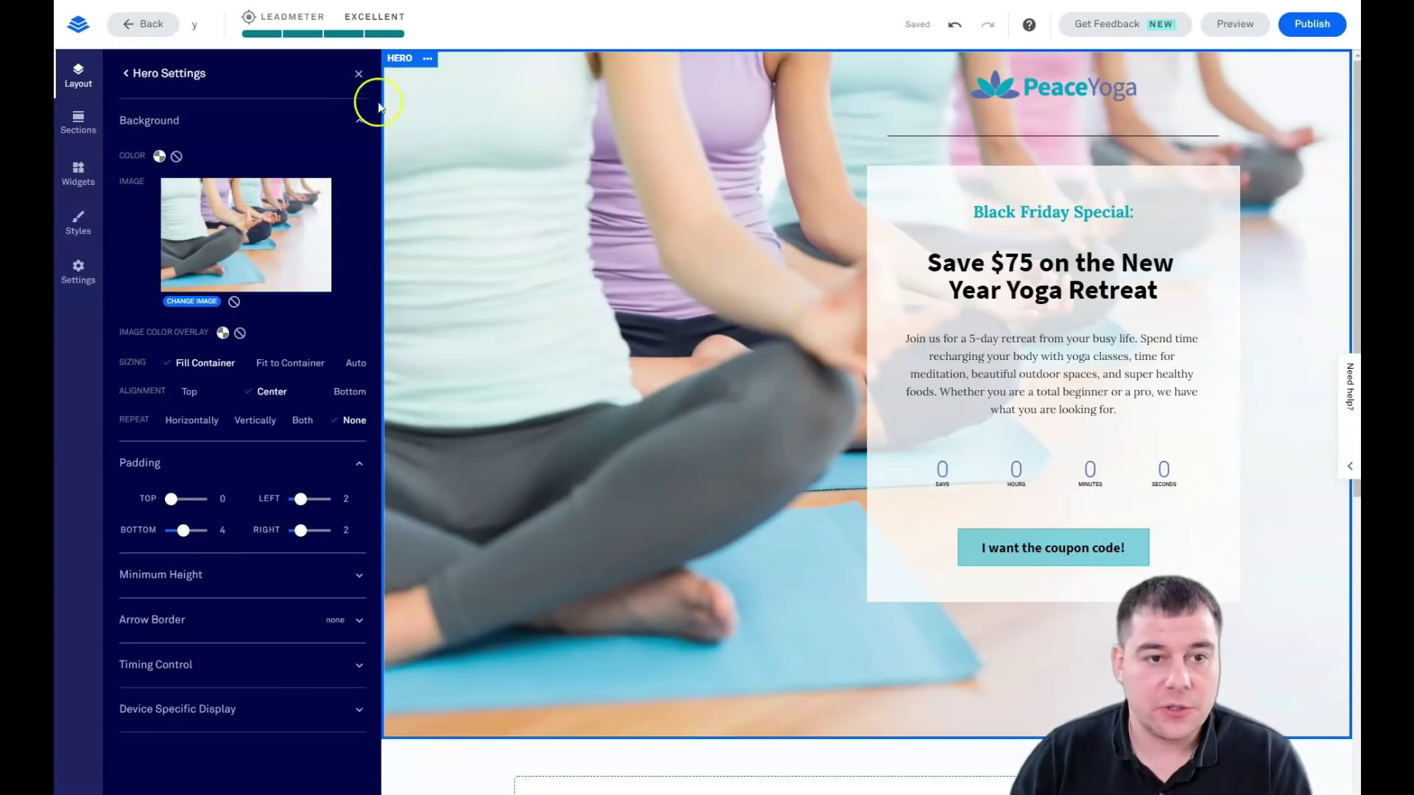
pyautogui.scroll(-3, 742, 365)
pyautogui.scroll(3, 741, 366)
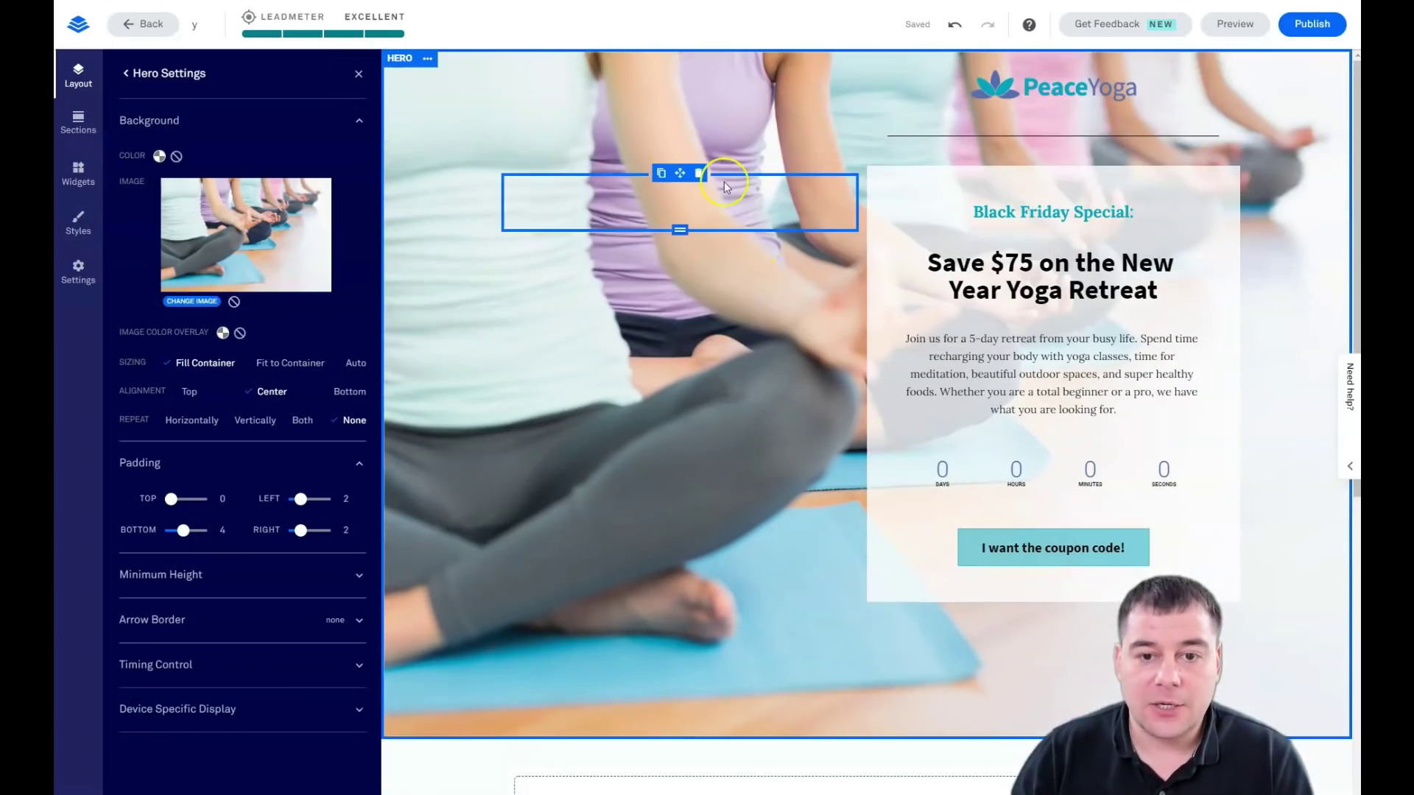
# Apply the semi-transparent turquoise recent color as the Hero background image's color overlay
pyautogui.click(223, 335)
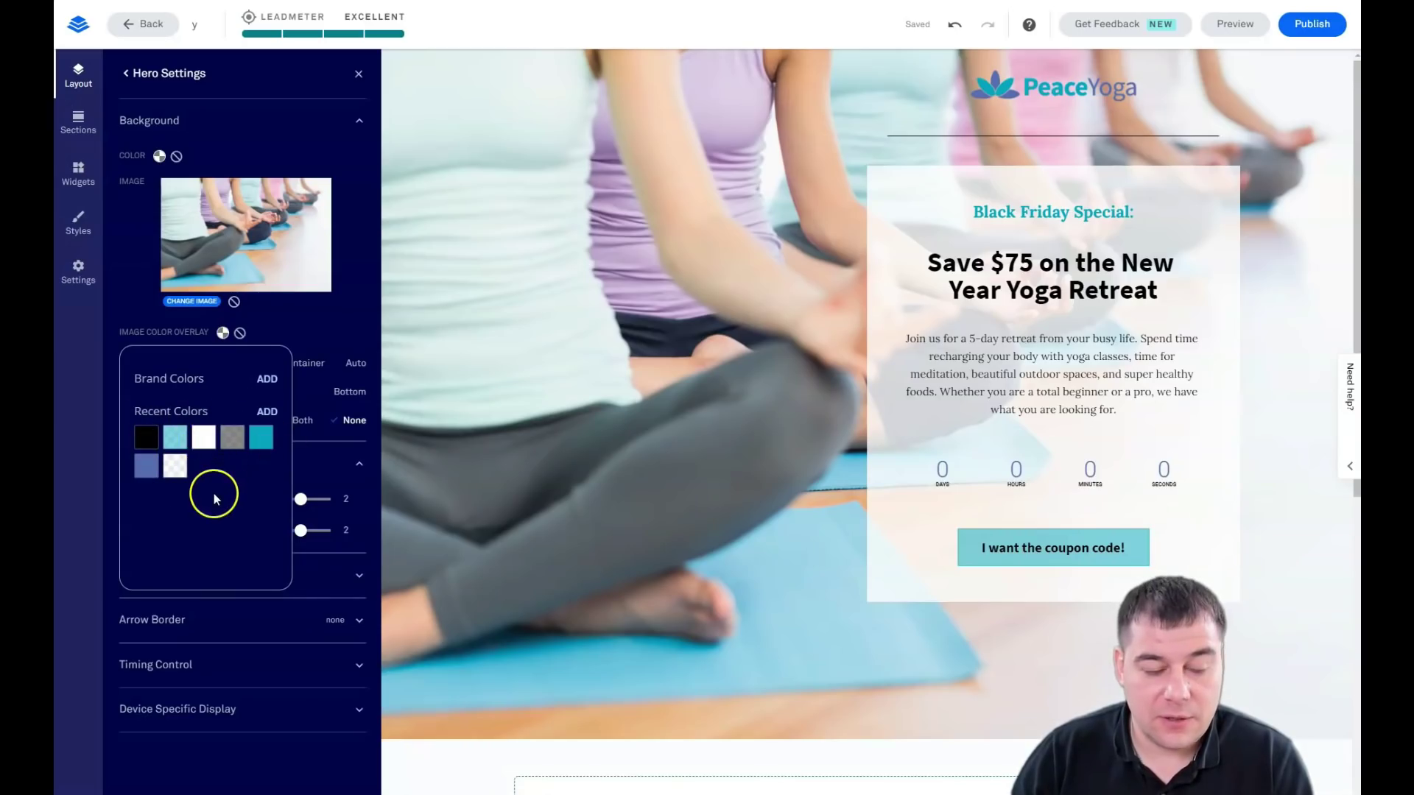
pyautogui.click(176, 440)
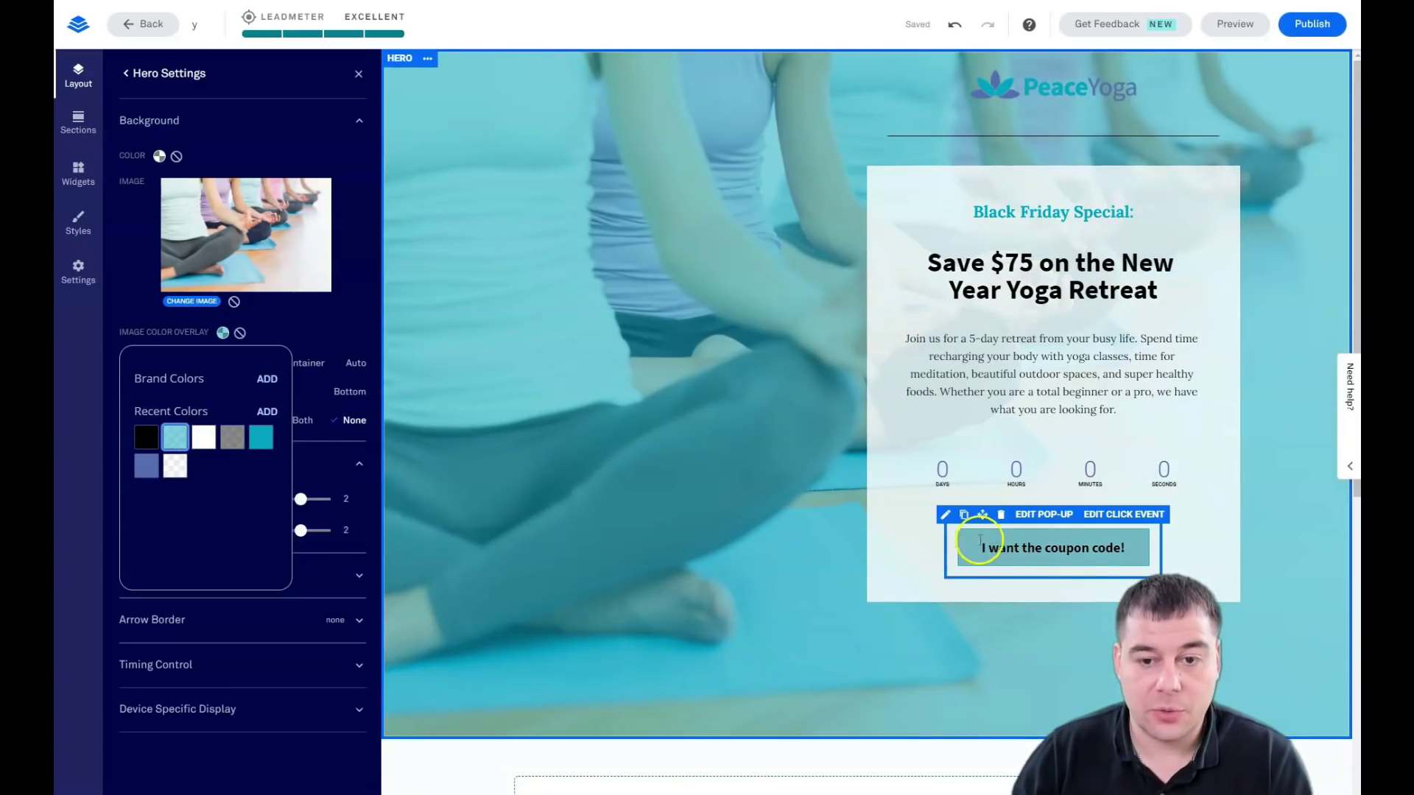
pyautogui.click(628, 392)
# Give the Hero image overlay the custom yellow color C6CB2F with an opacity of 24
pyautogui.click(265, 413)
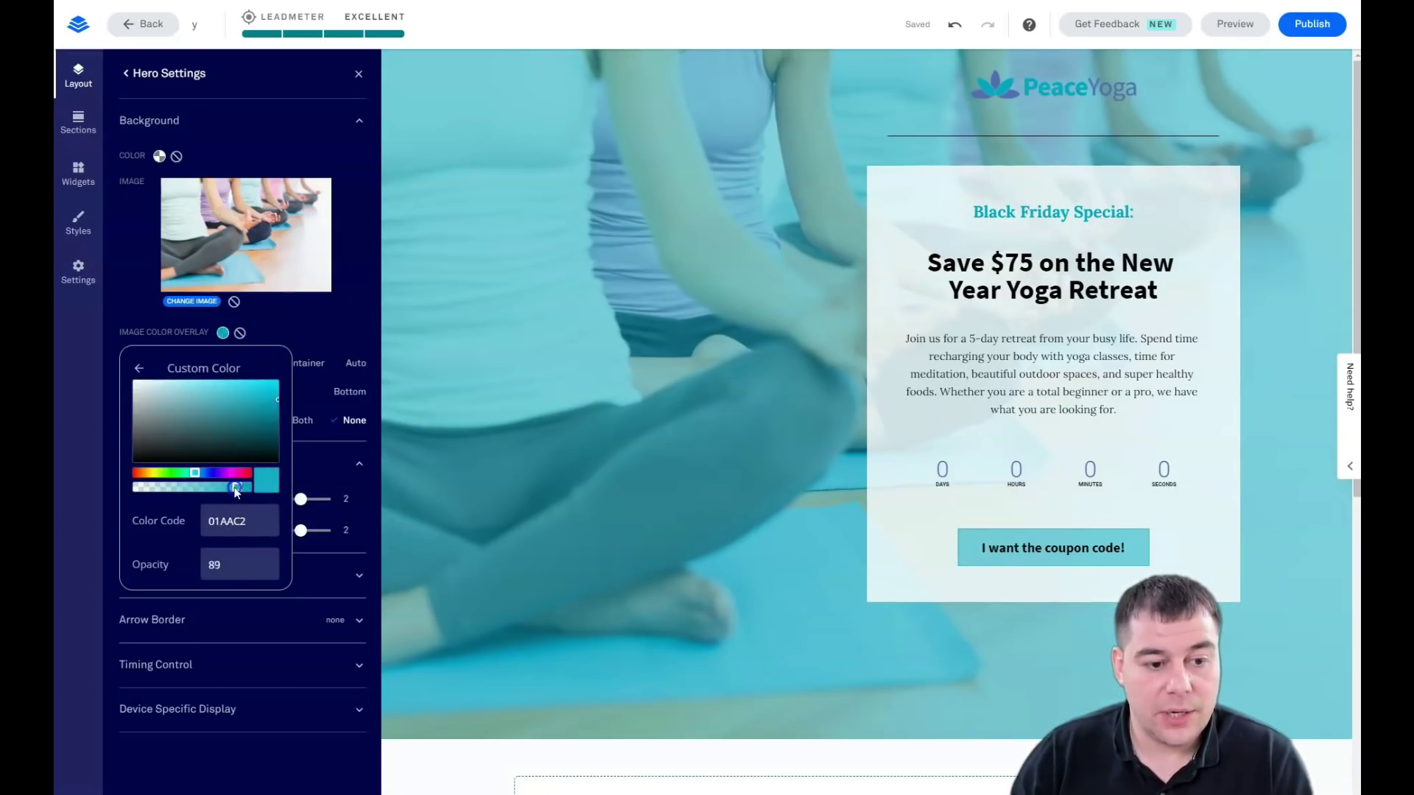
pyautogui.moveTo(210, 491); pyautogui.dragTo(174, 495)
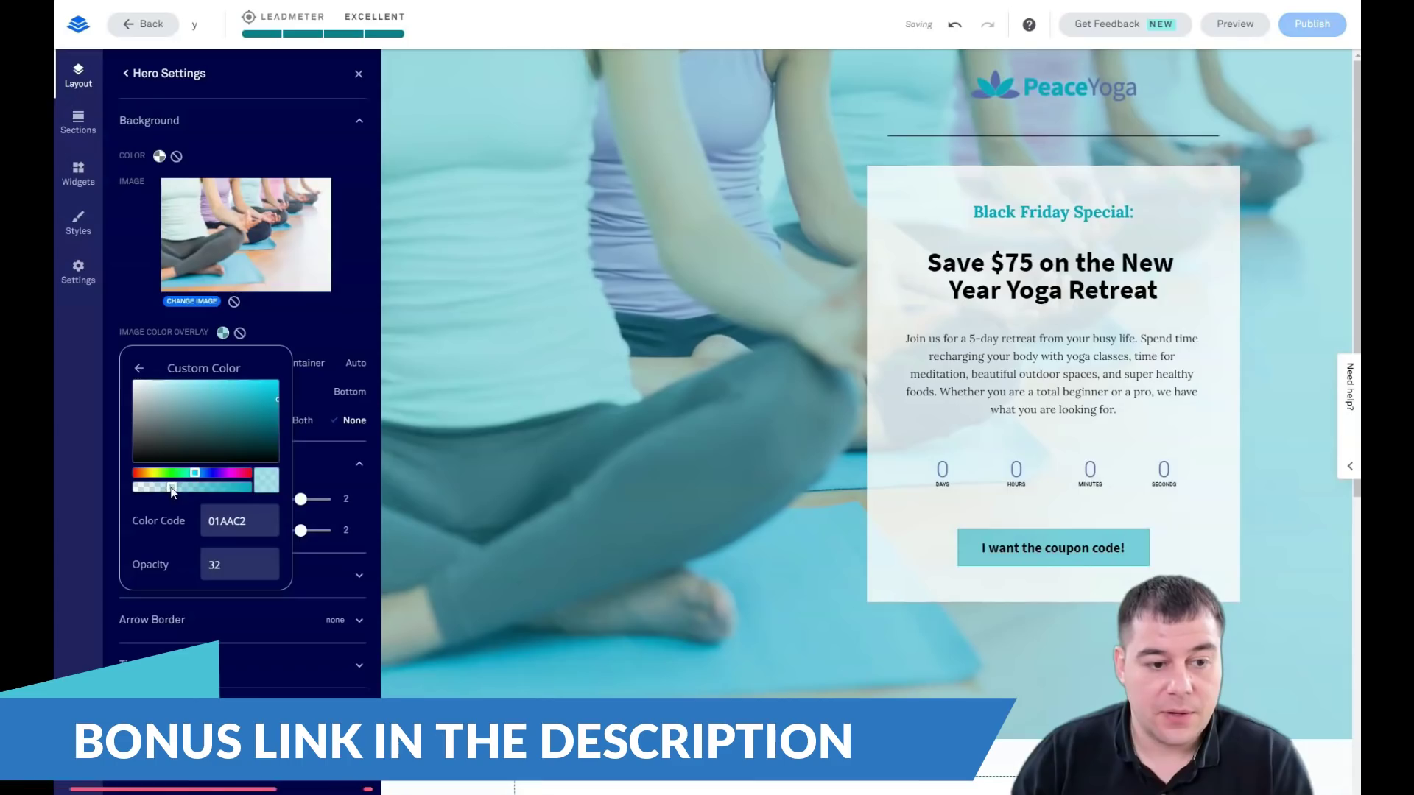
pyautogui.moveTo(171, 489); pyautogui.dragTo(145, 487)
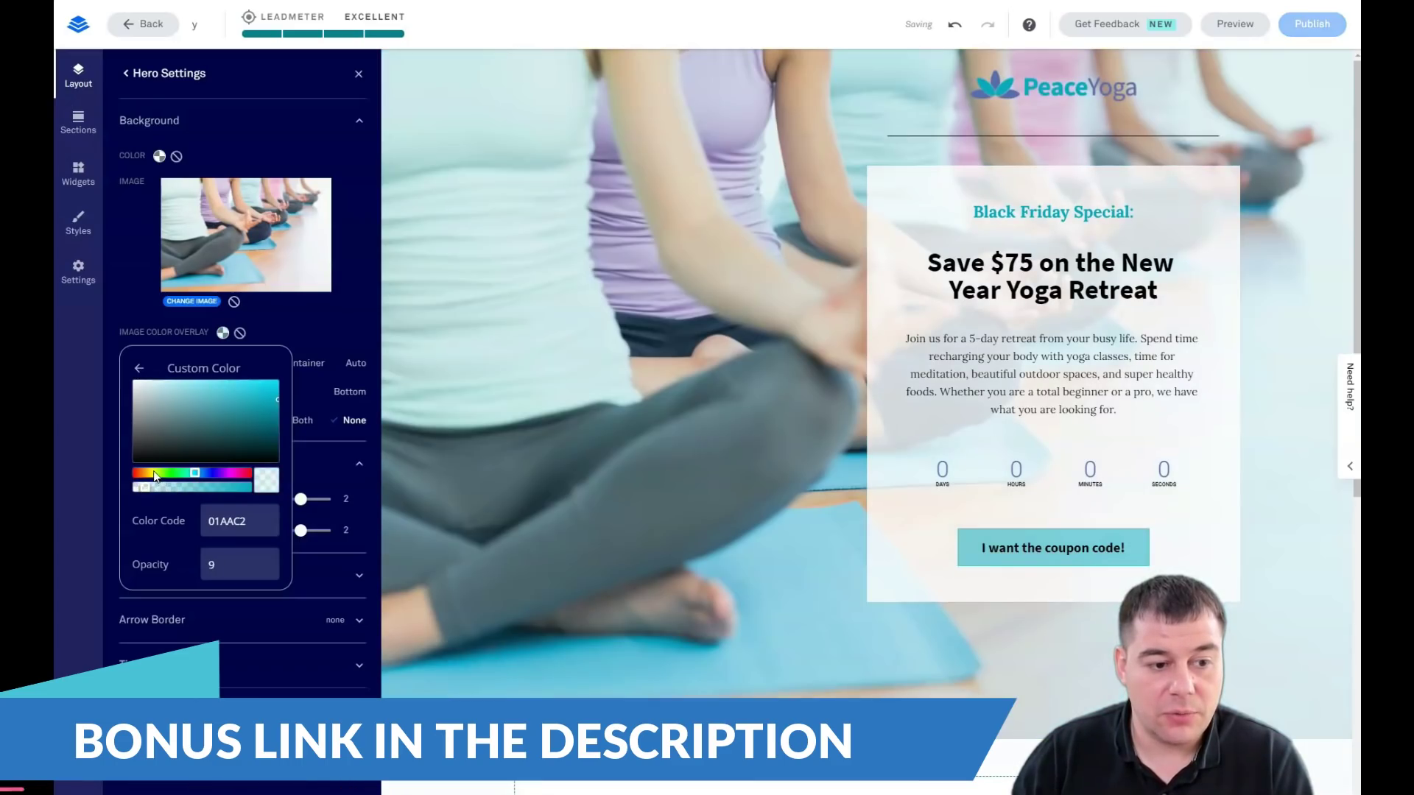
pyautogui.click(153, 472)
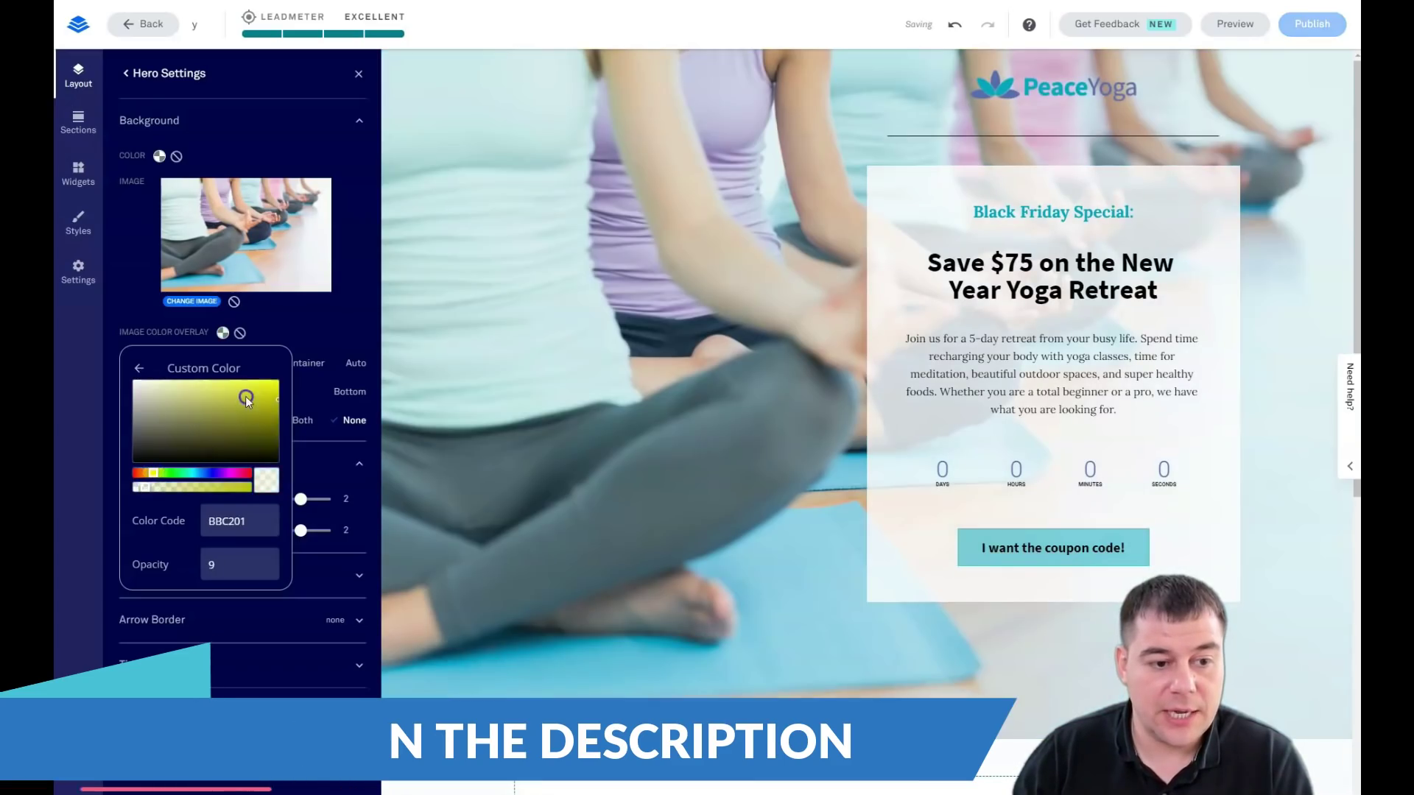
pyautogui.click(158, 489)
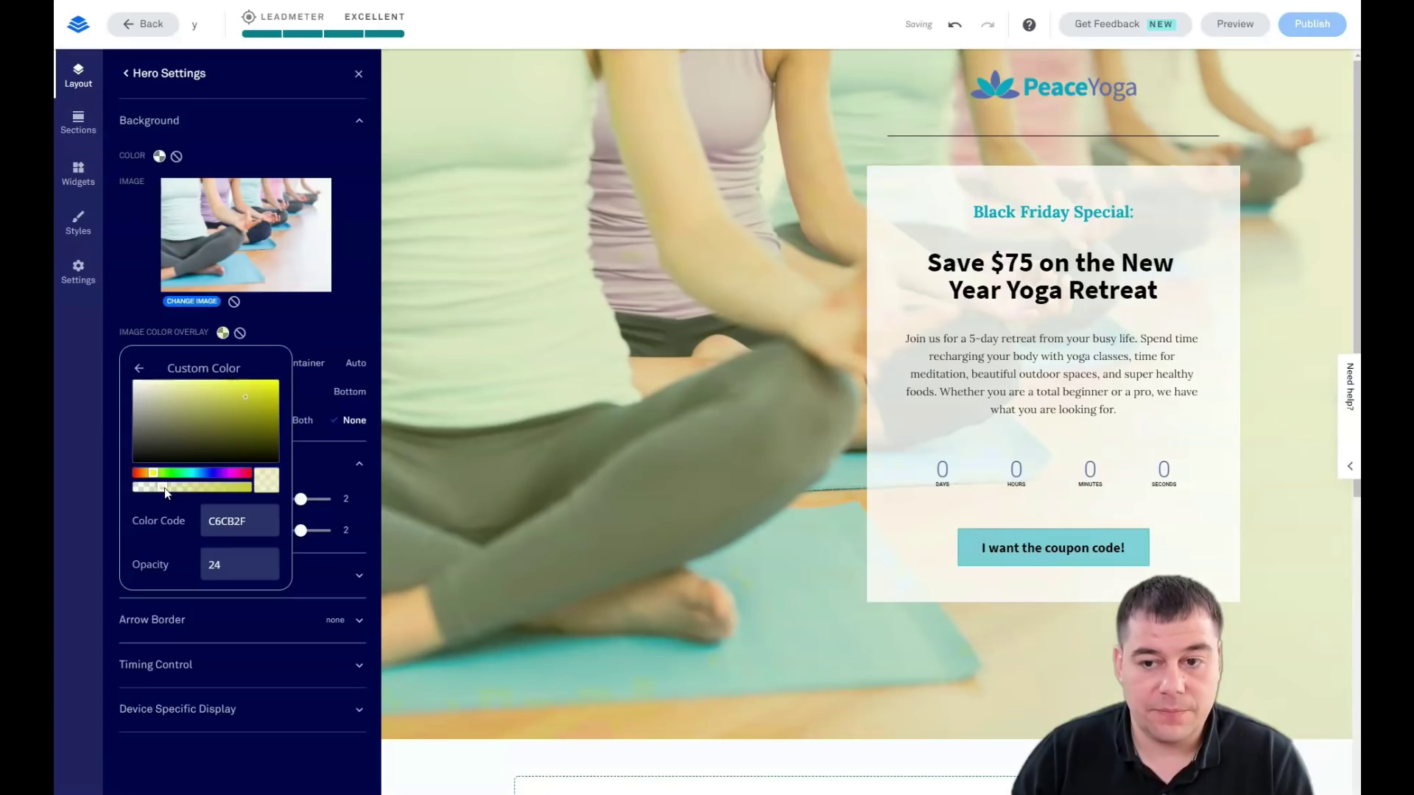
# Shift the Hero image overlay's hue to blue, color code 2FABCB, and close the section settings
pyautogui.click(185, 477)
pyautogui.moveTo(185, 480); pyautogui.dragTo(196, 475)
pyautogui.click(255, 405)
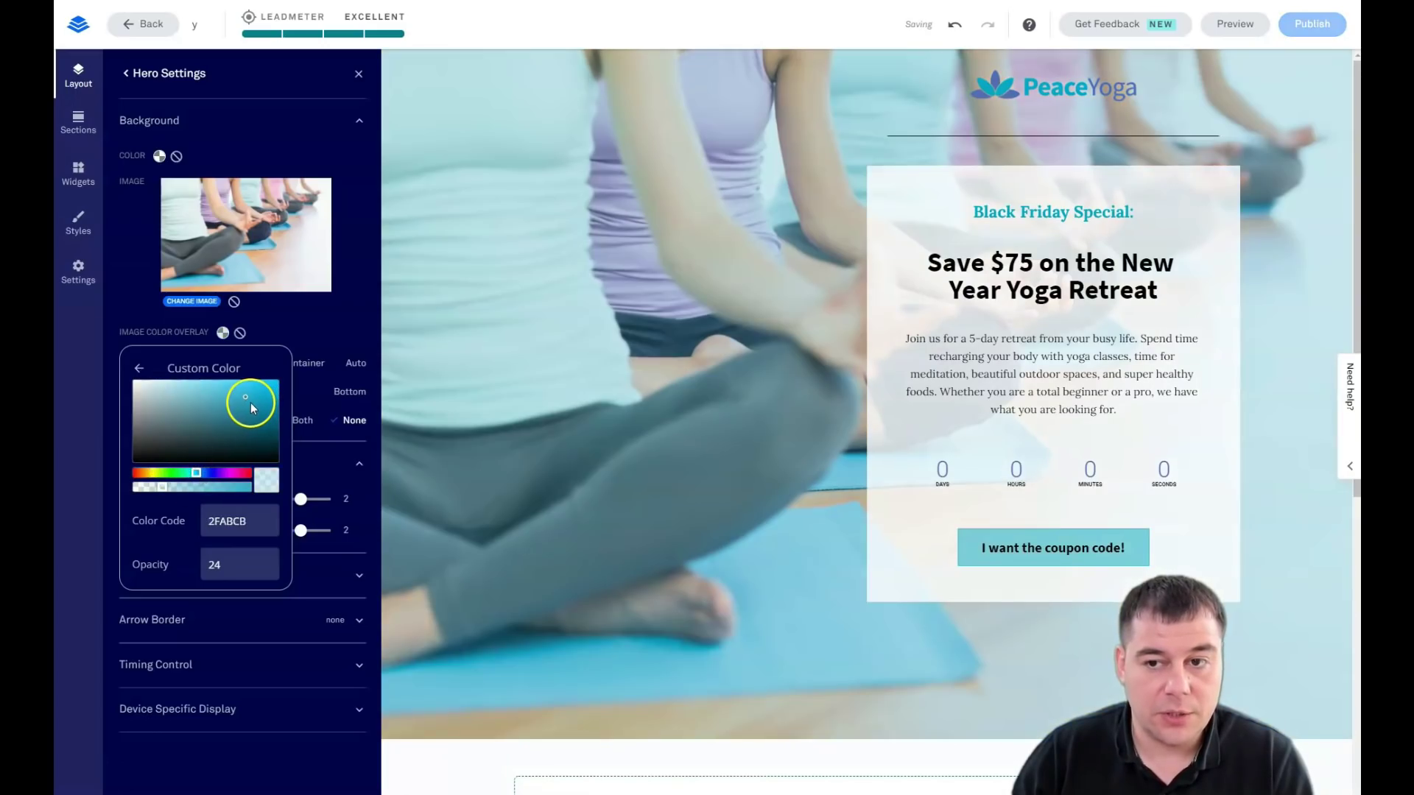
pyautogui.click(359, 74)
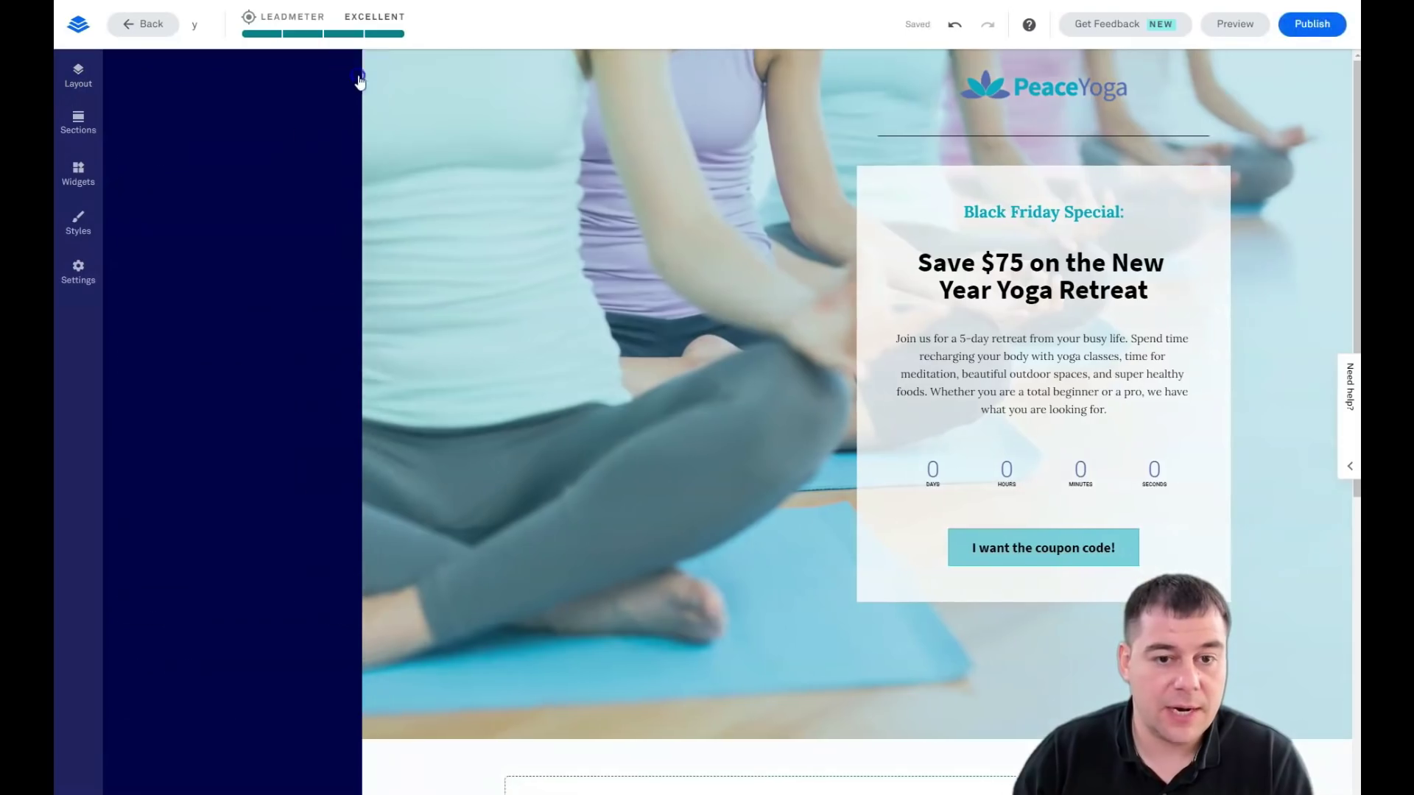
pyautogui.scroll(-4, 557, 408)
pyautogui.scroll(4, 442, 346)
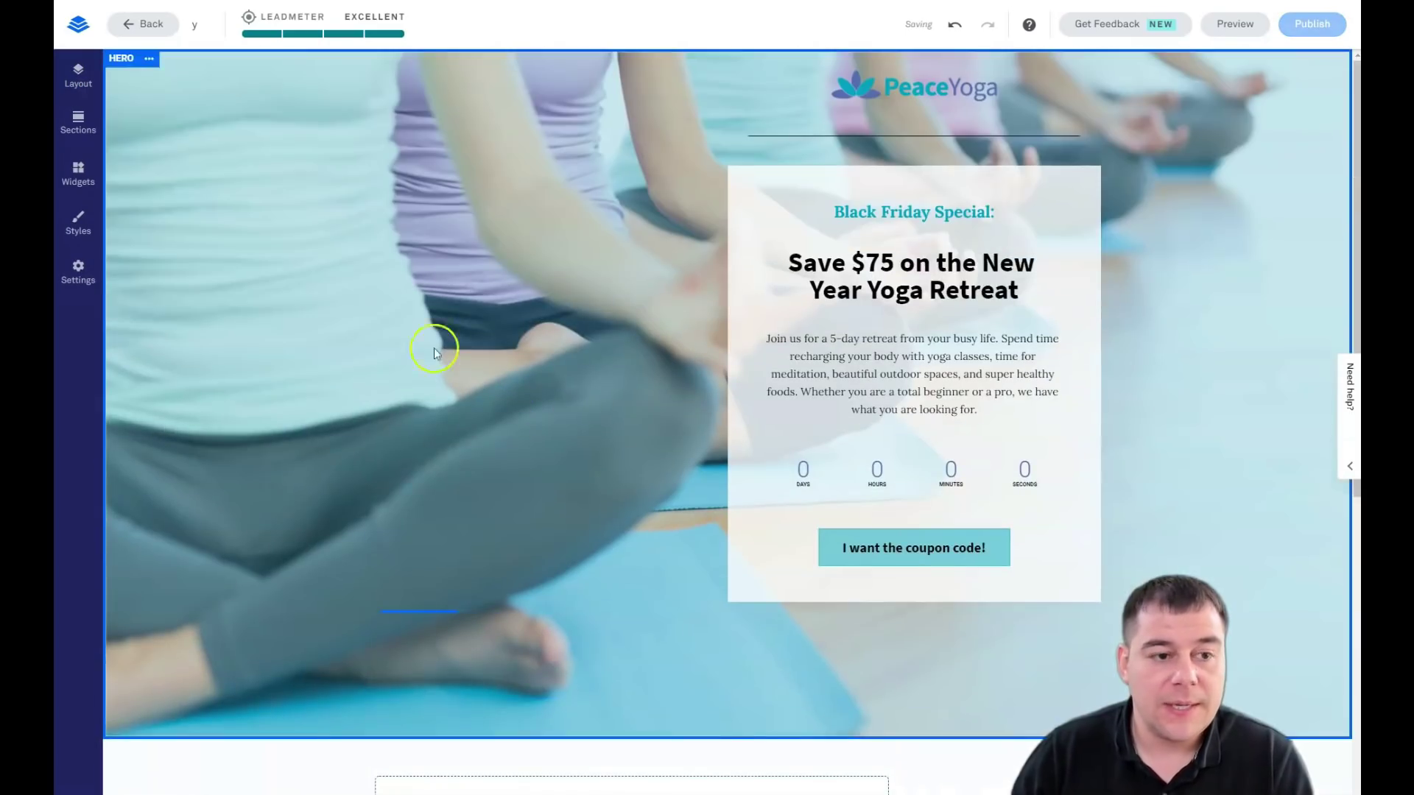
# Reopen the Hero section's settings, set its minimum height to Full, and view the page with the settings closed
pyautogui.click(151, 65)
pyautogui.click(208, 66)
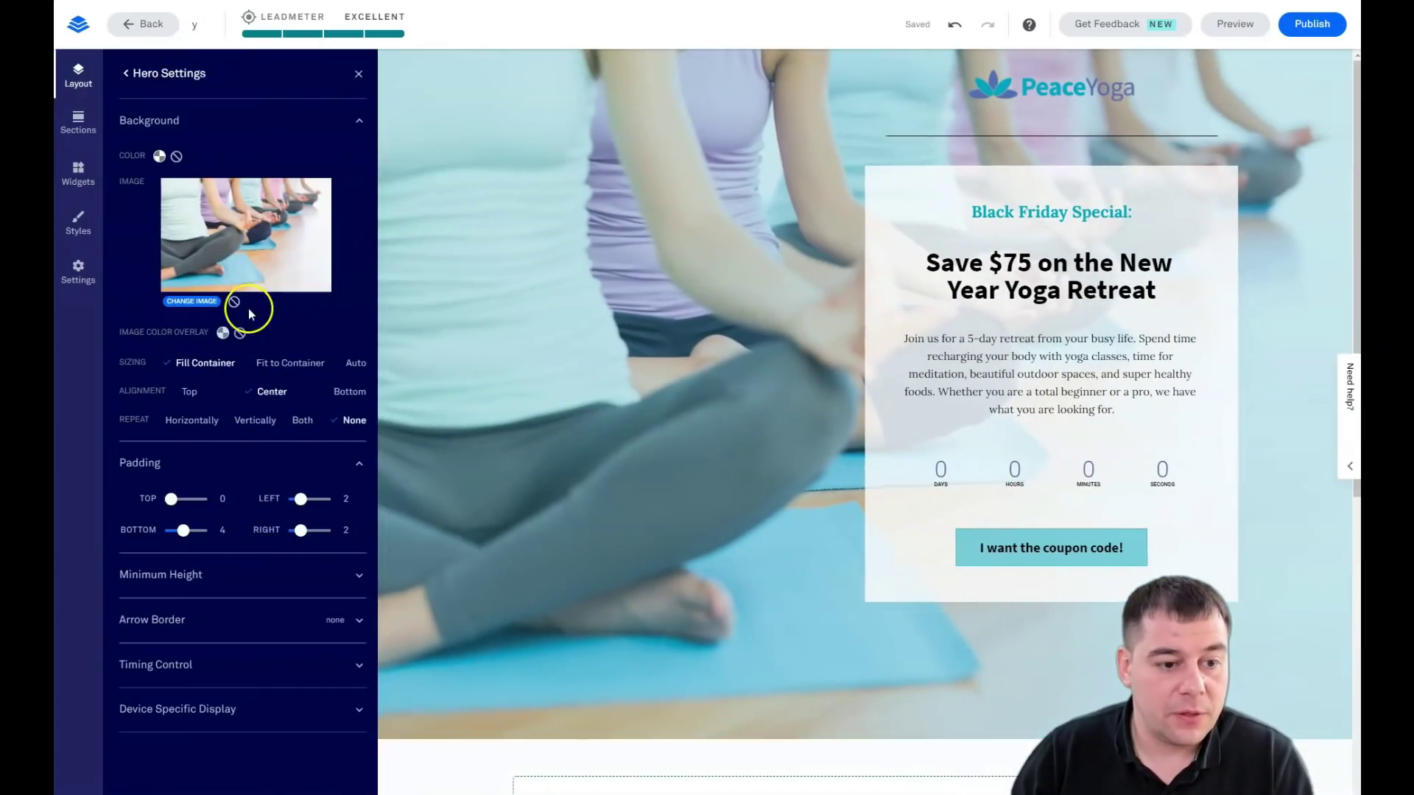
pyautogui.click(354, 582)
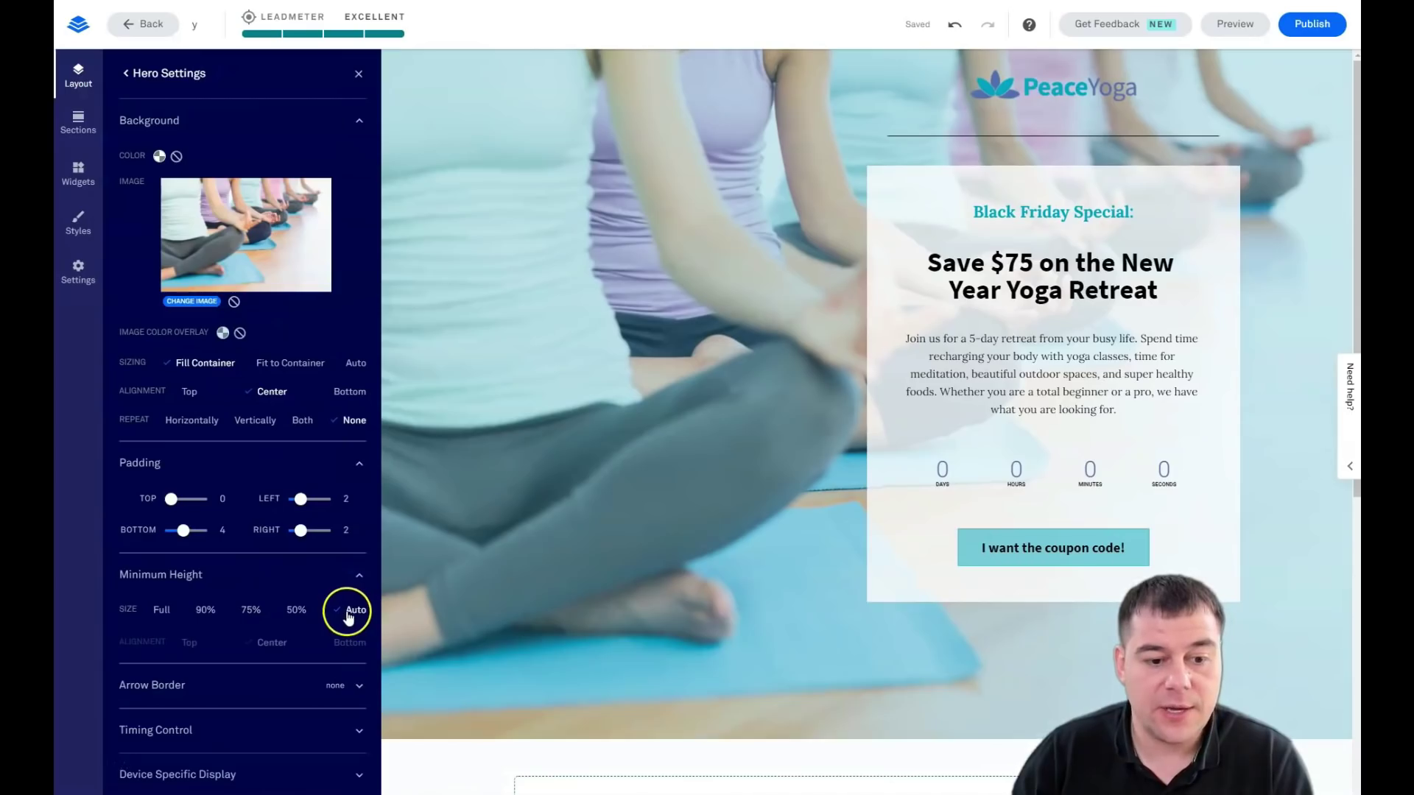
pyautogui.click(297, 612)
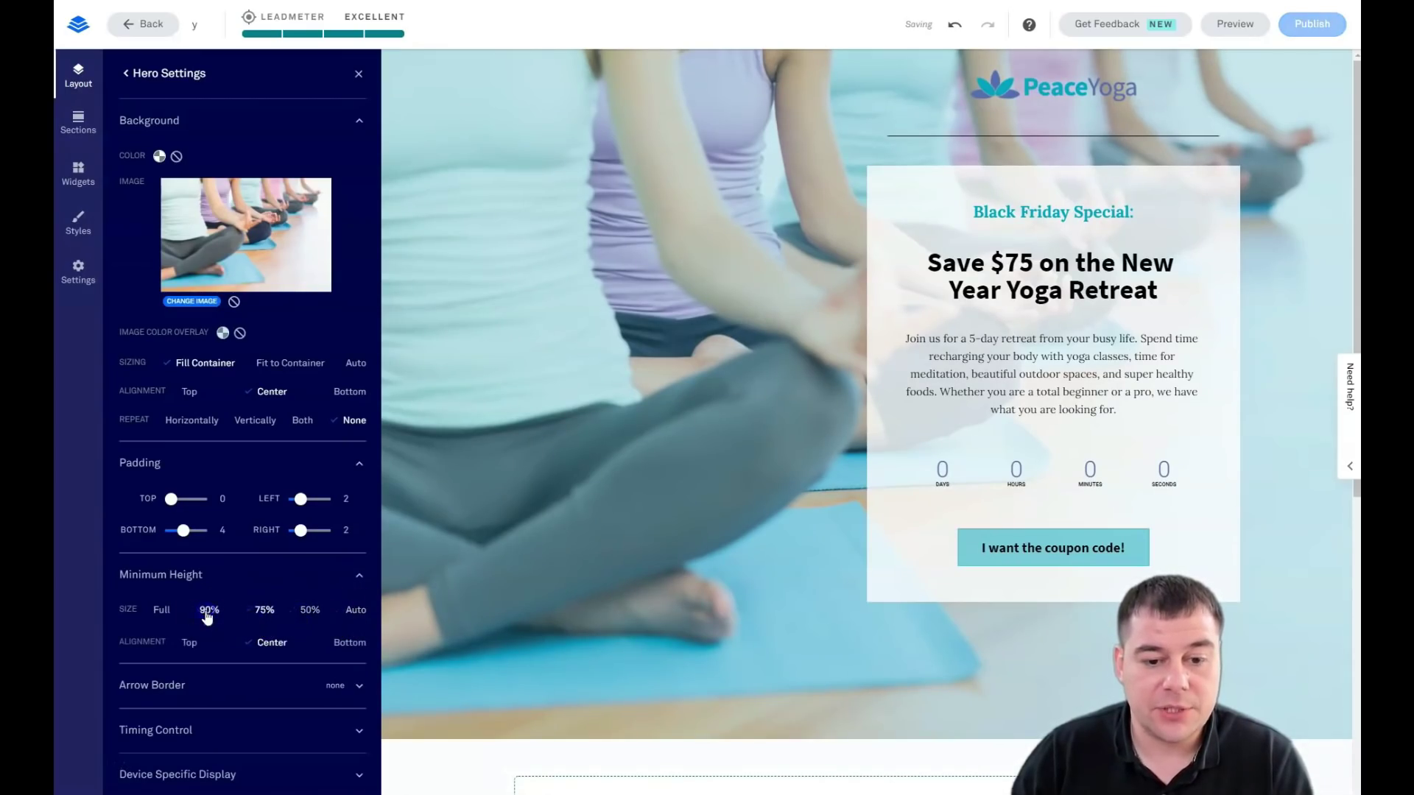
pyautogui.click(166, 611)
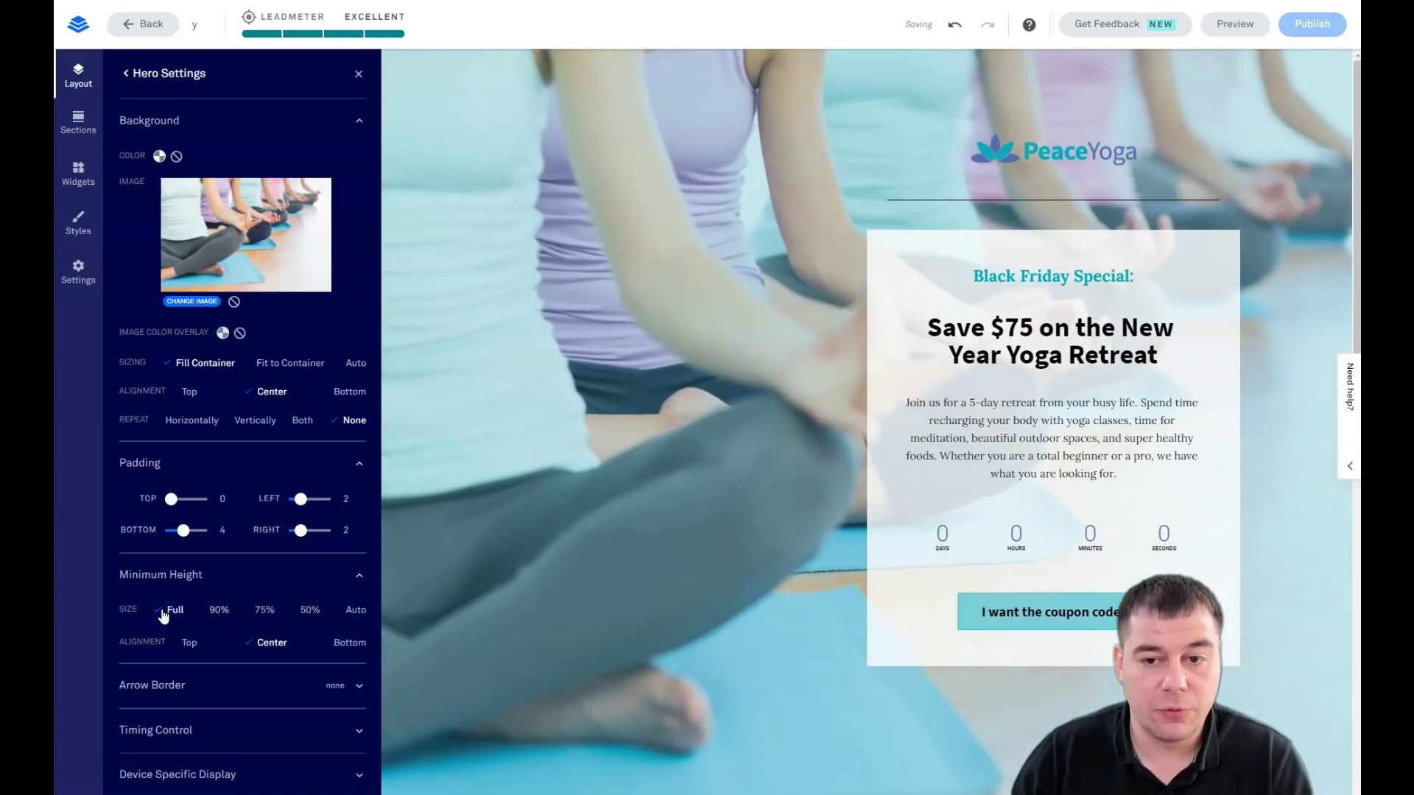
pyautogui.scroll(-5, 653, 496)
pyautogui.scroll(5, 651, 499)
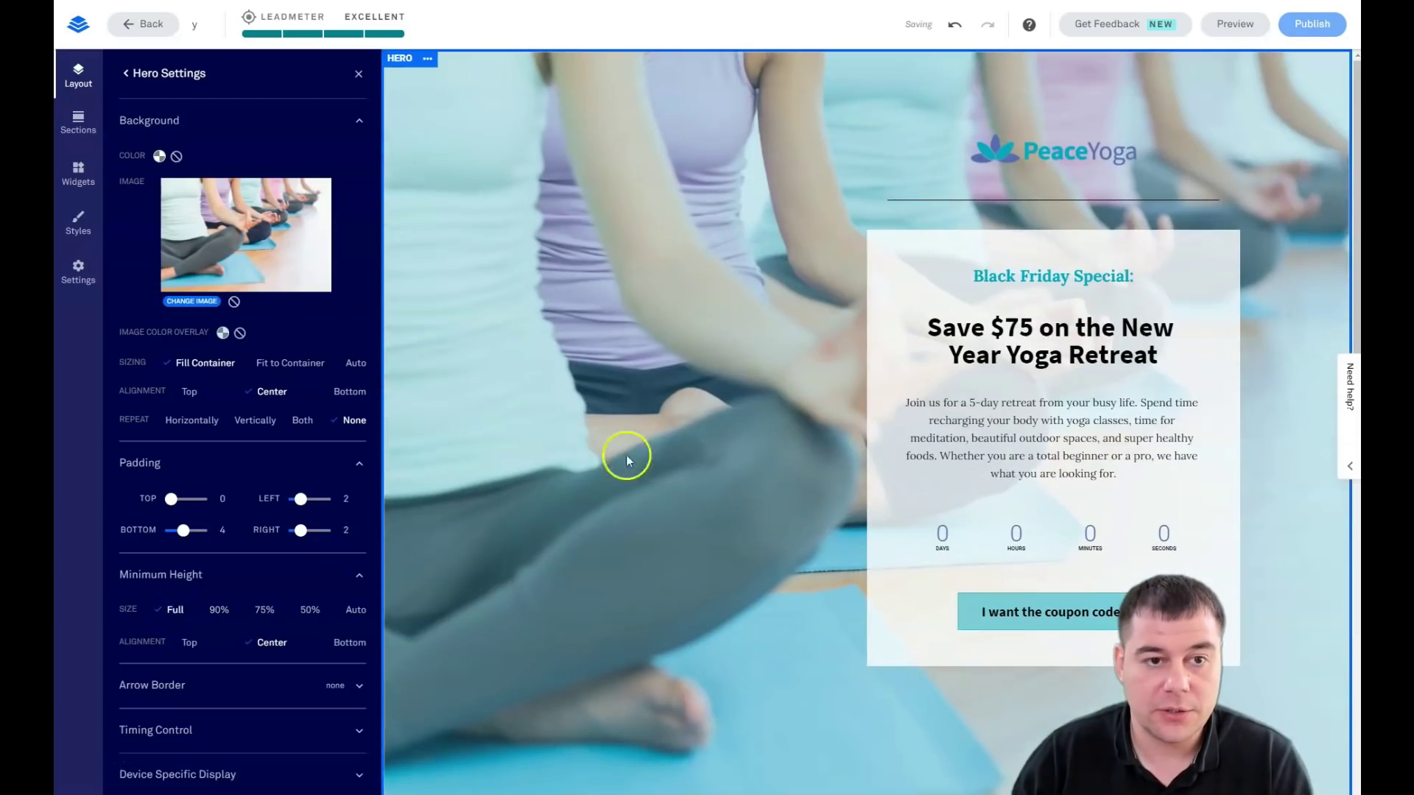
pyautogui.click(359, 75)
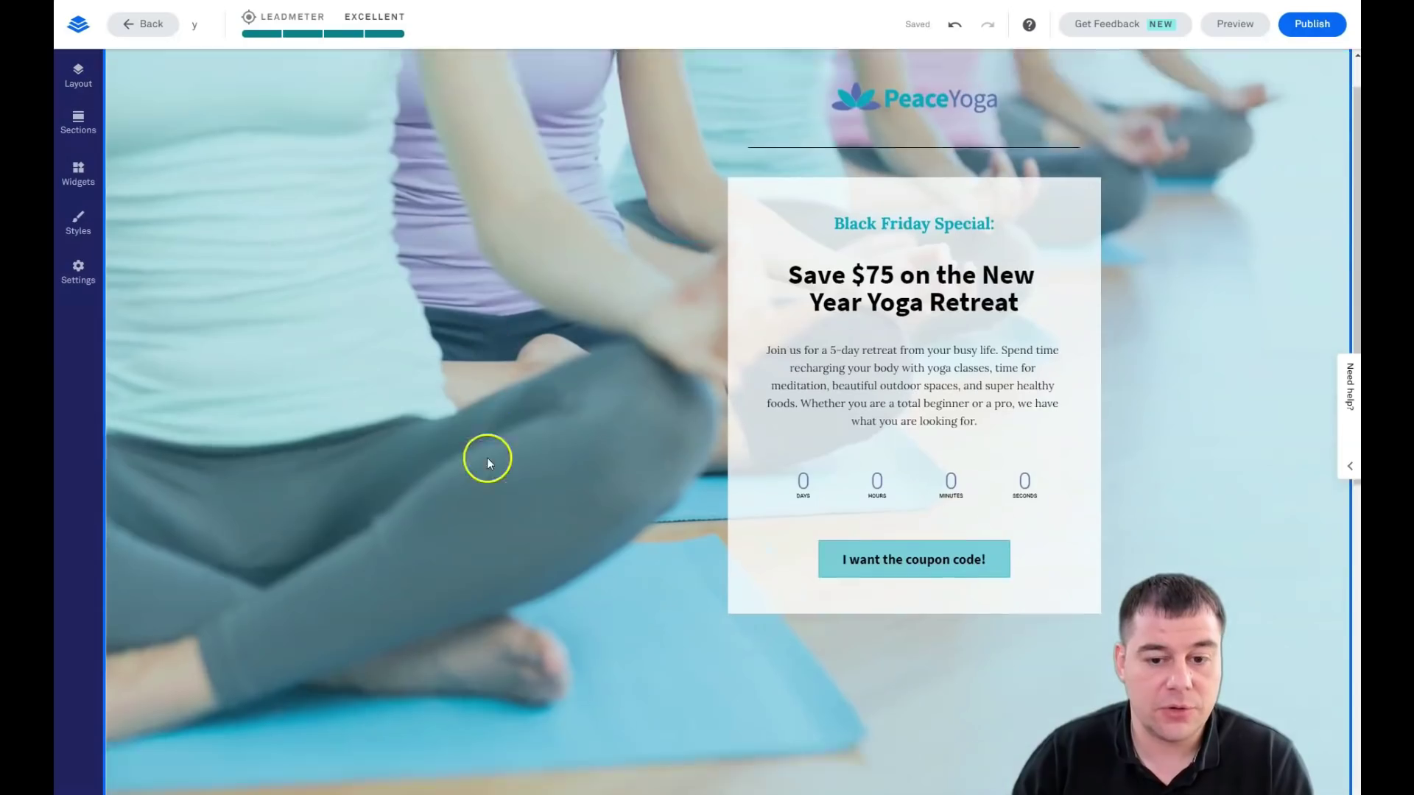
pyautogui.scroll(-3, 487, 457)
pyautogui.scroll(3, 486, 454)
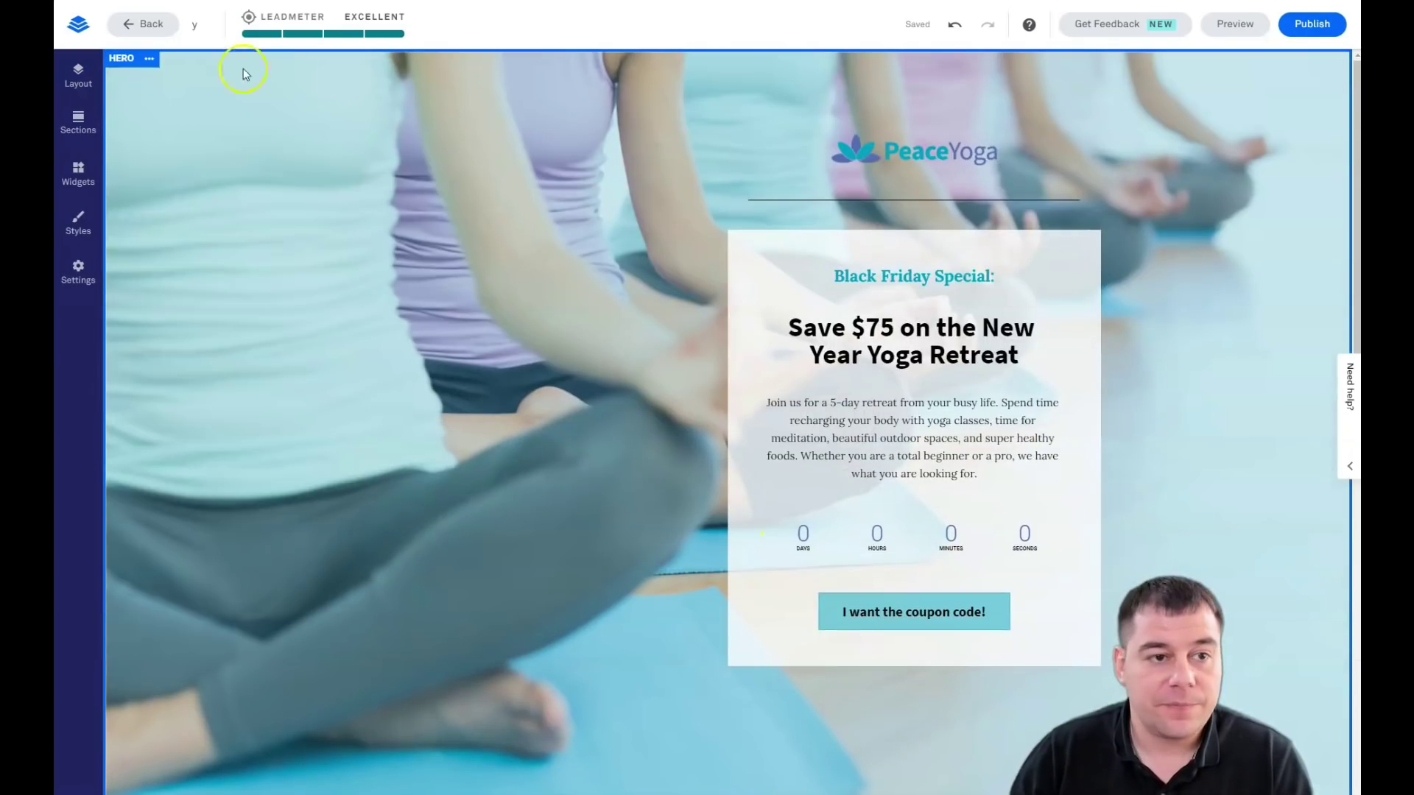
# Set the Hero section's minimum height back to Auto and close its settings to check the page
pyautogui.click(151, 59)
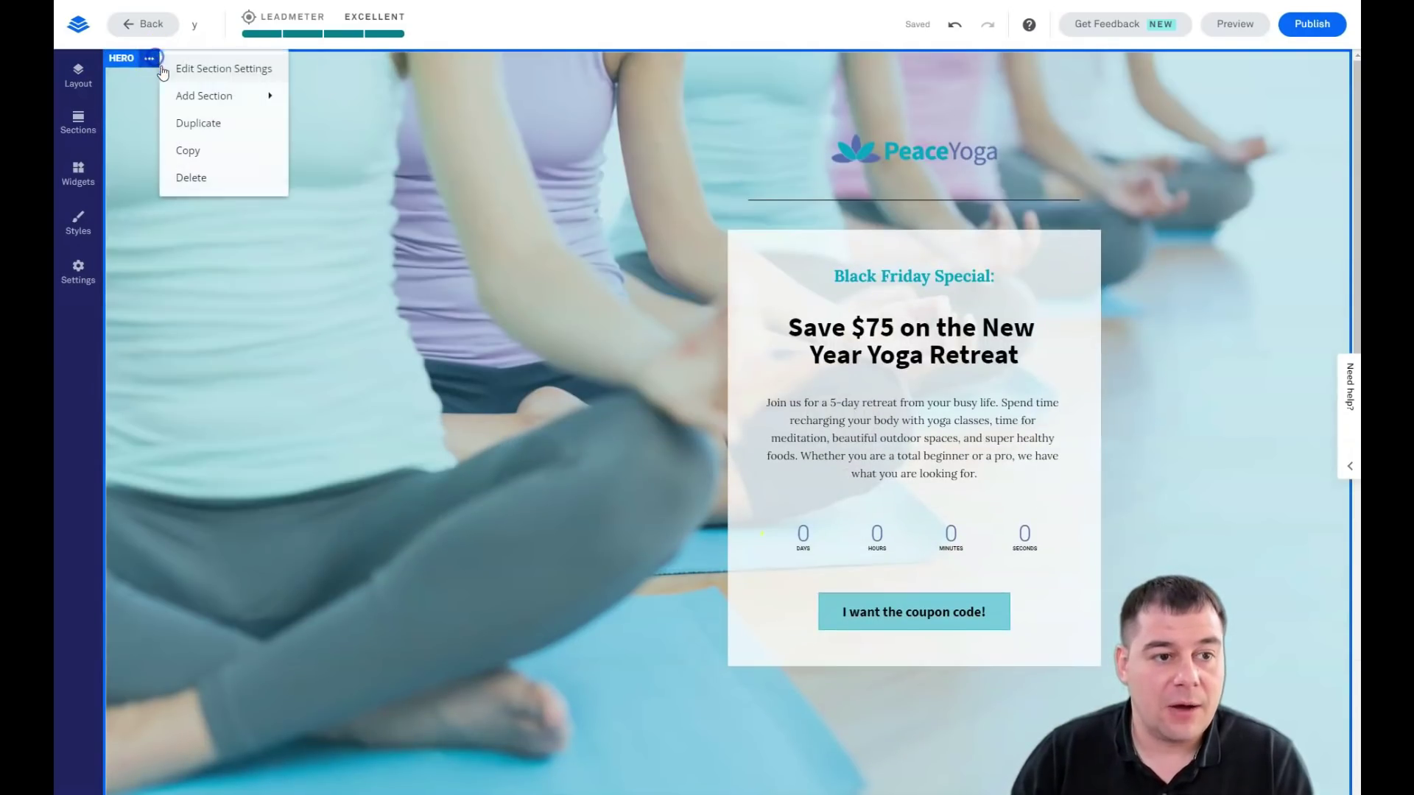
pyautogui.click(242, 83)
pyautogui.click(357, 610)
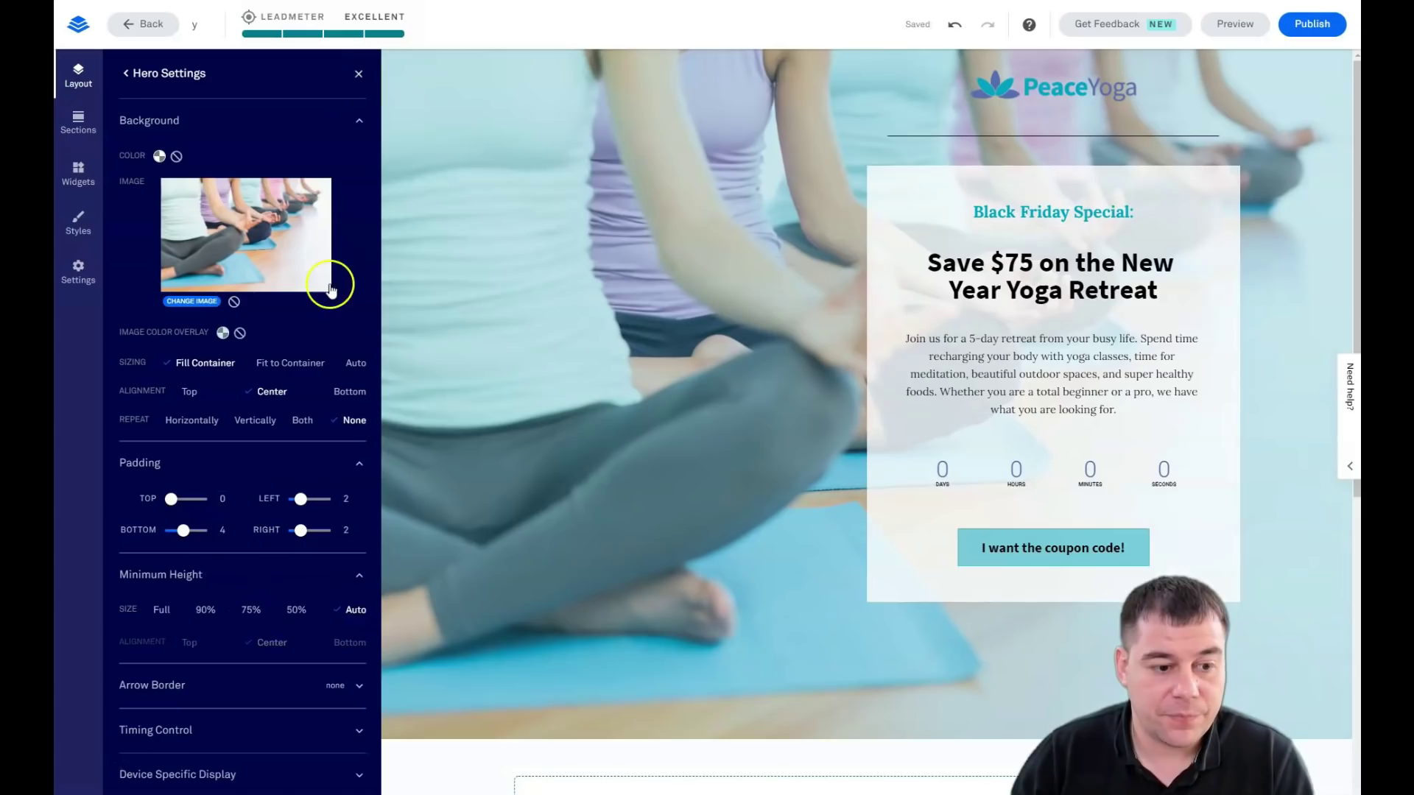
pyautogui.click(359, 74)
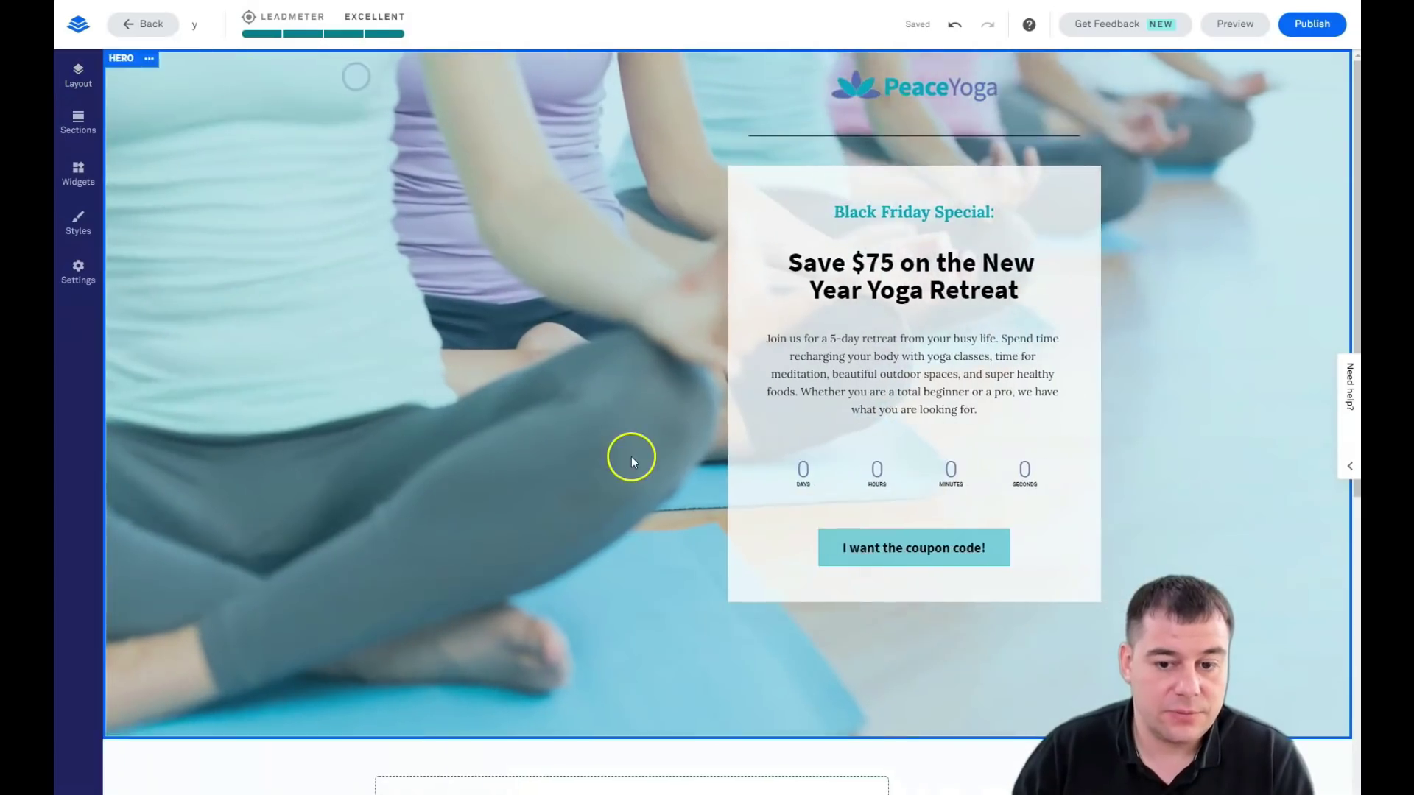
pyautogui.scroll(-5, 630, 457)
pyautogui.scroll(-3, 637, 458)
pyautogui.scroll(7, 795, 479)
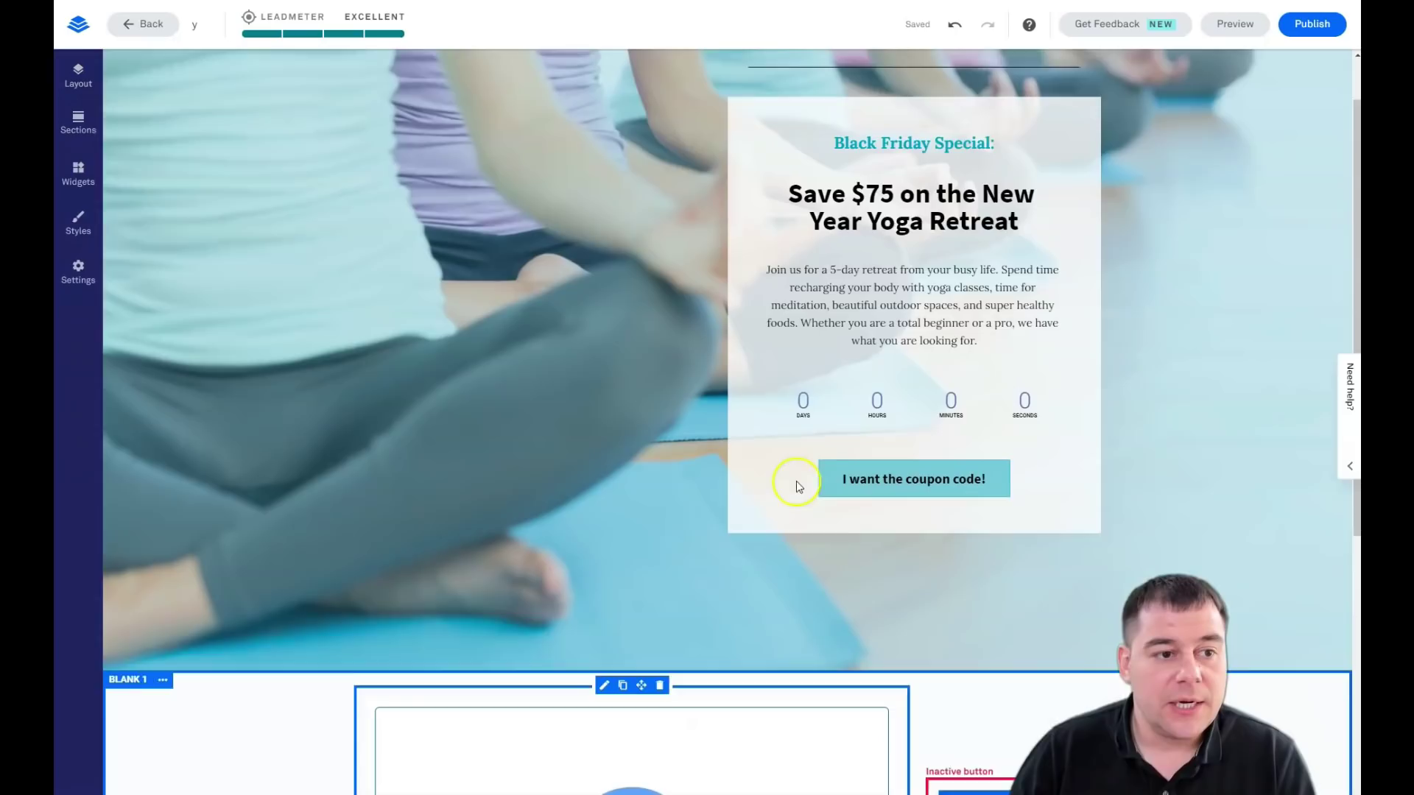
# Set the page background color in the page styles to the semi-transparent turquoise recent color
pyautogui.click(78, 223)
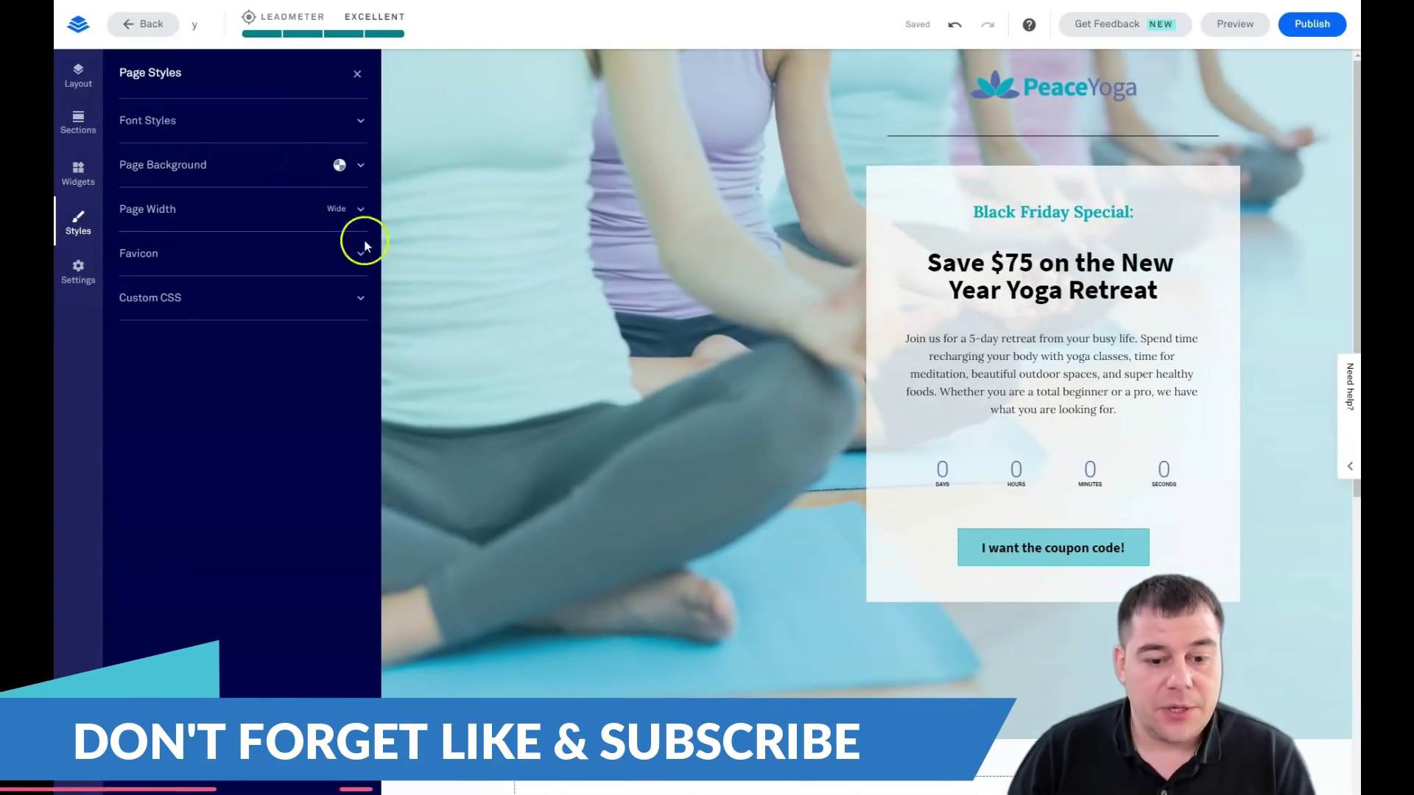
pyautogui.scroll(-4, 564, 406)
pyautogui.scroll(-3, 559, 402)
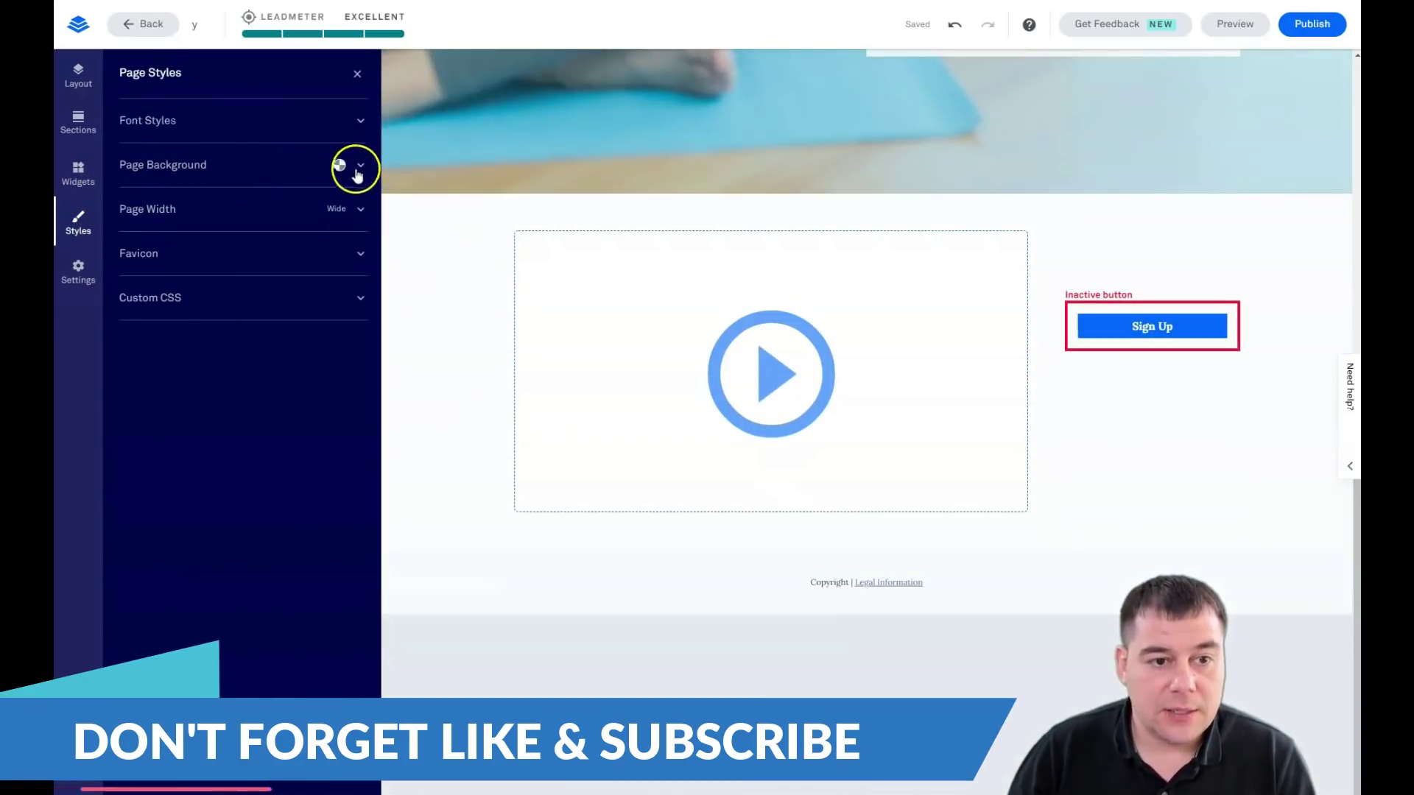
pyautogui.click(362, 169)
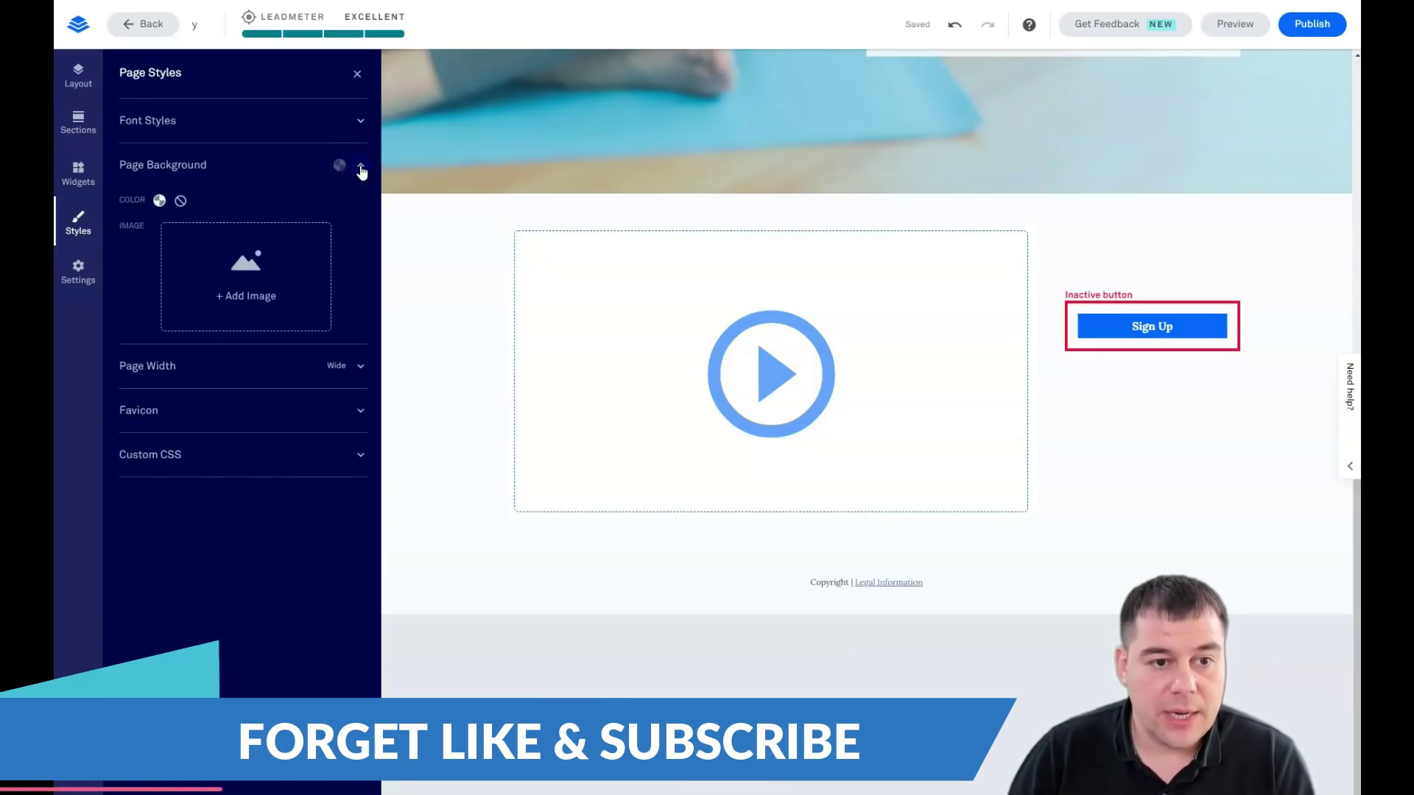
pyautogui.click(160, 201)
pyautogui.click(206, 313)
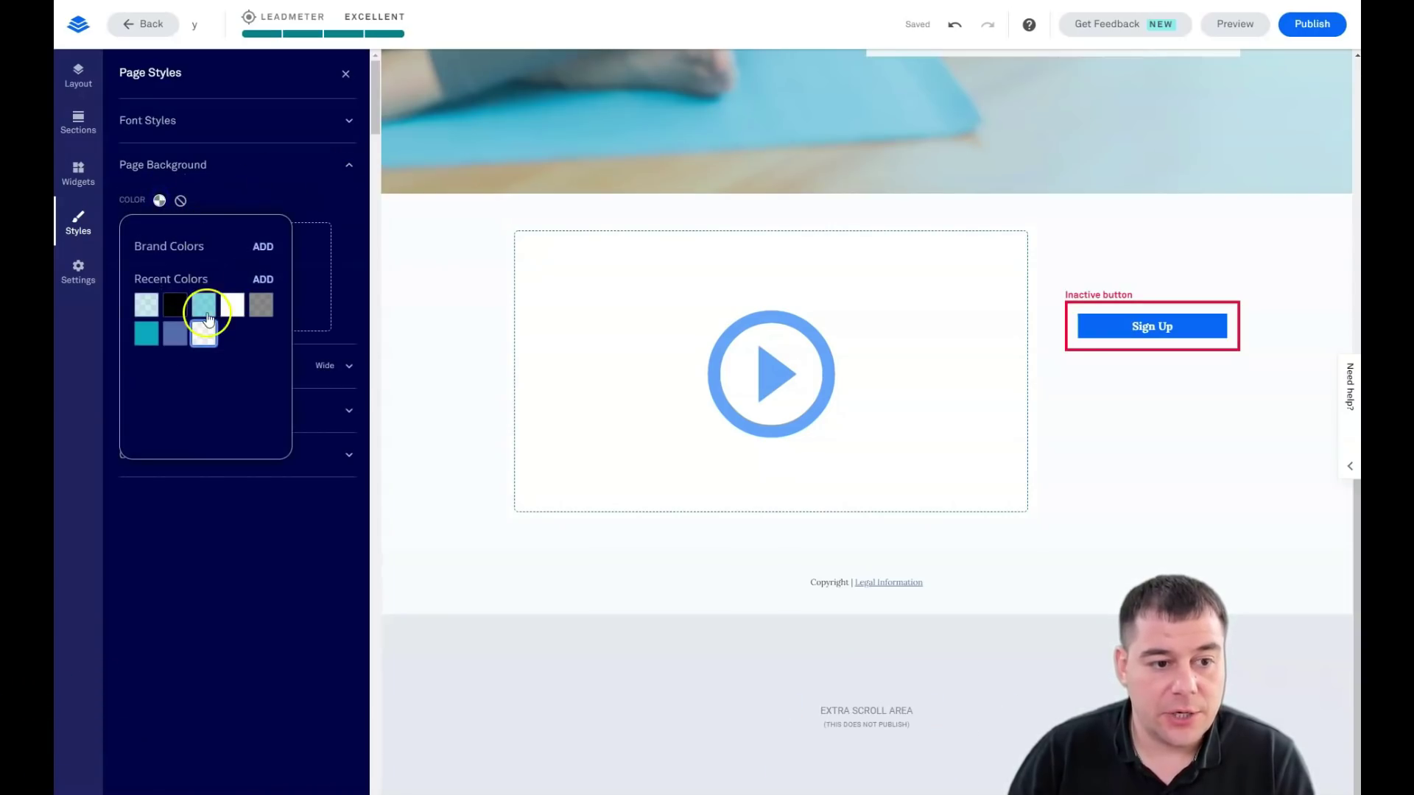
pyautogui.click(205, 308)
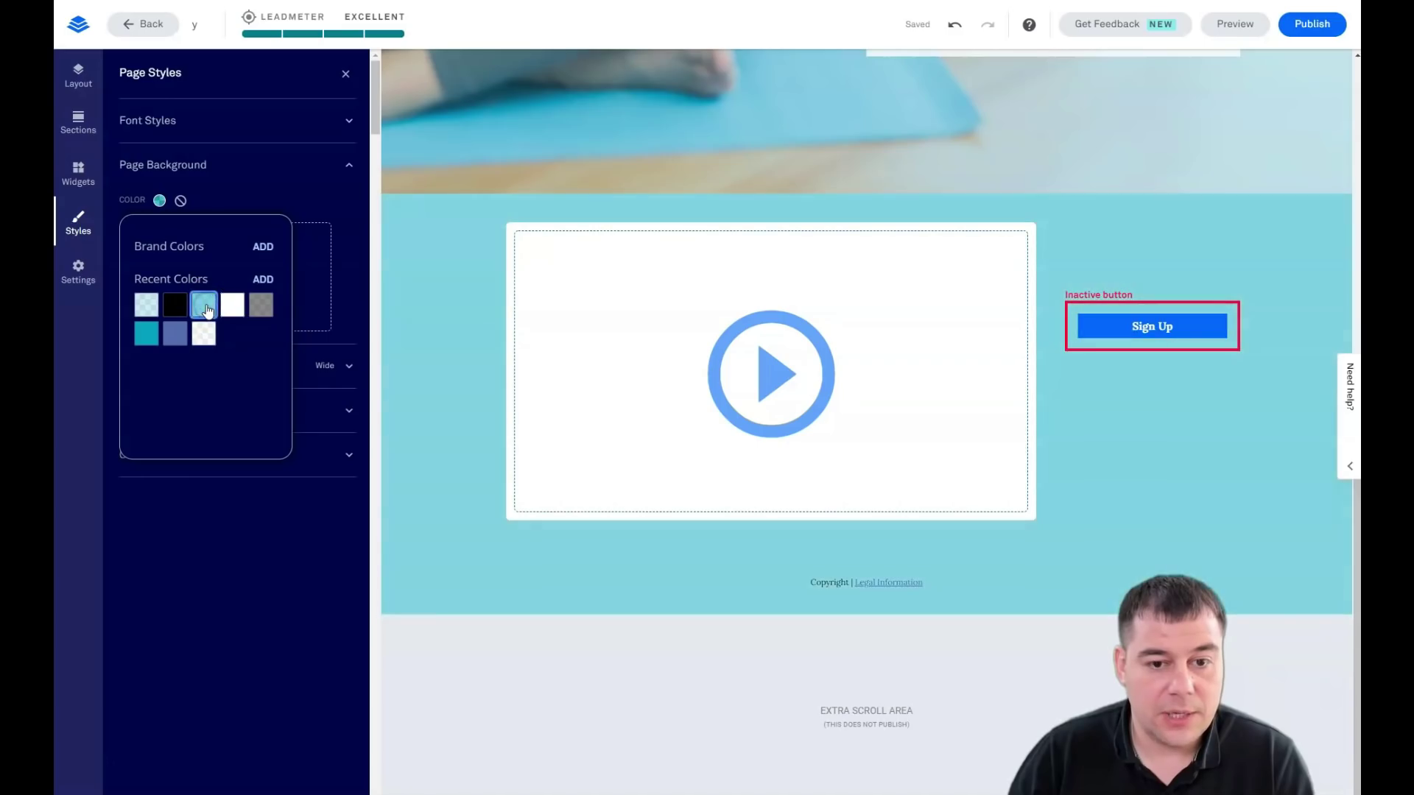
# Change the page background color to the semi-transparent gray recent color and check it across the page
pyautogui.click(259, 307)
pyautogui.click(458, 316)
pyautogui.scroll(8, 457, 363)
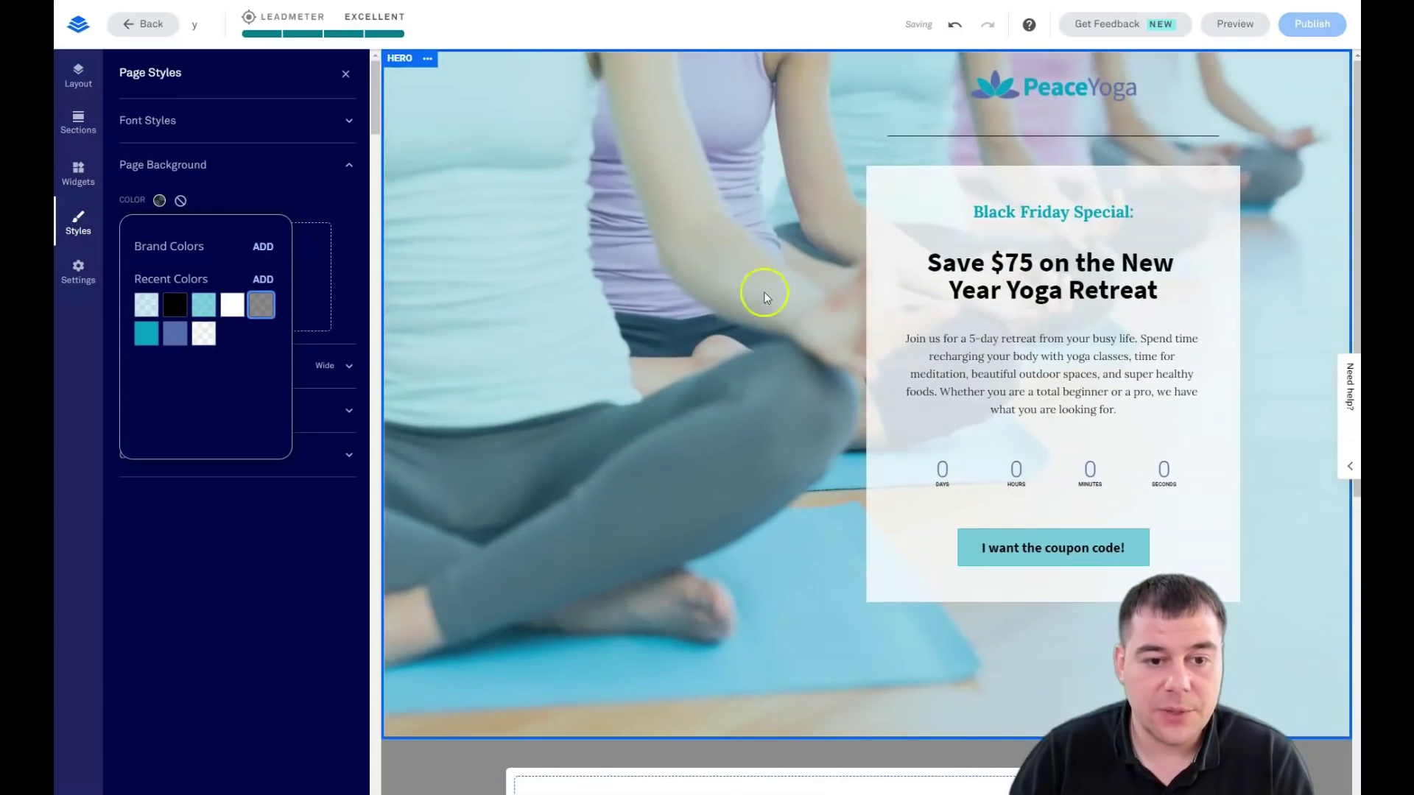
pyautogui.scroll(-4, 513, 388)
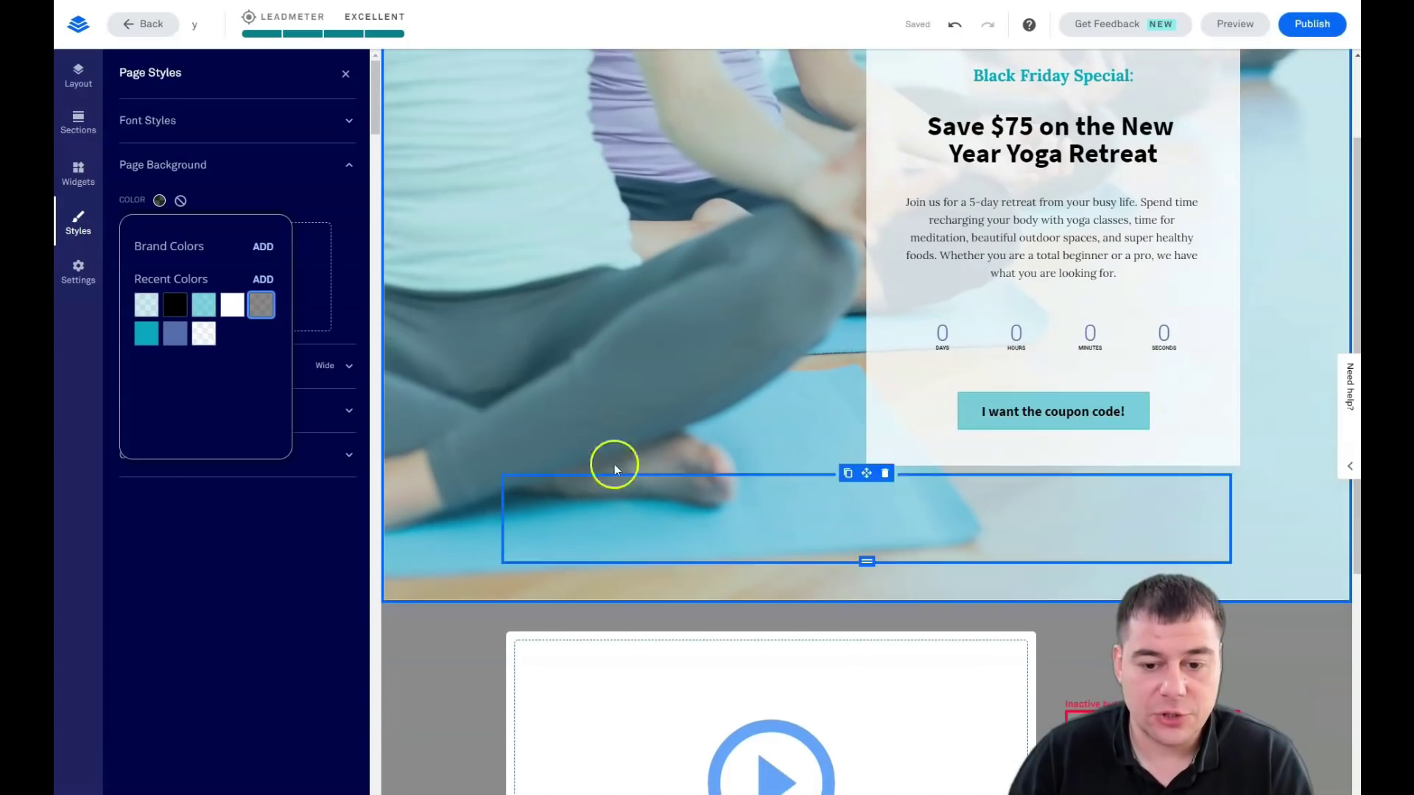
# Set the page background color to the semi-transparent turquoise recent color and close the color picker
pyautogui.scroll(-3, 534, 289)
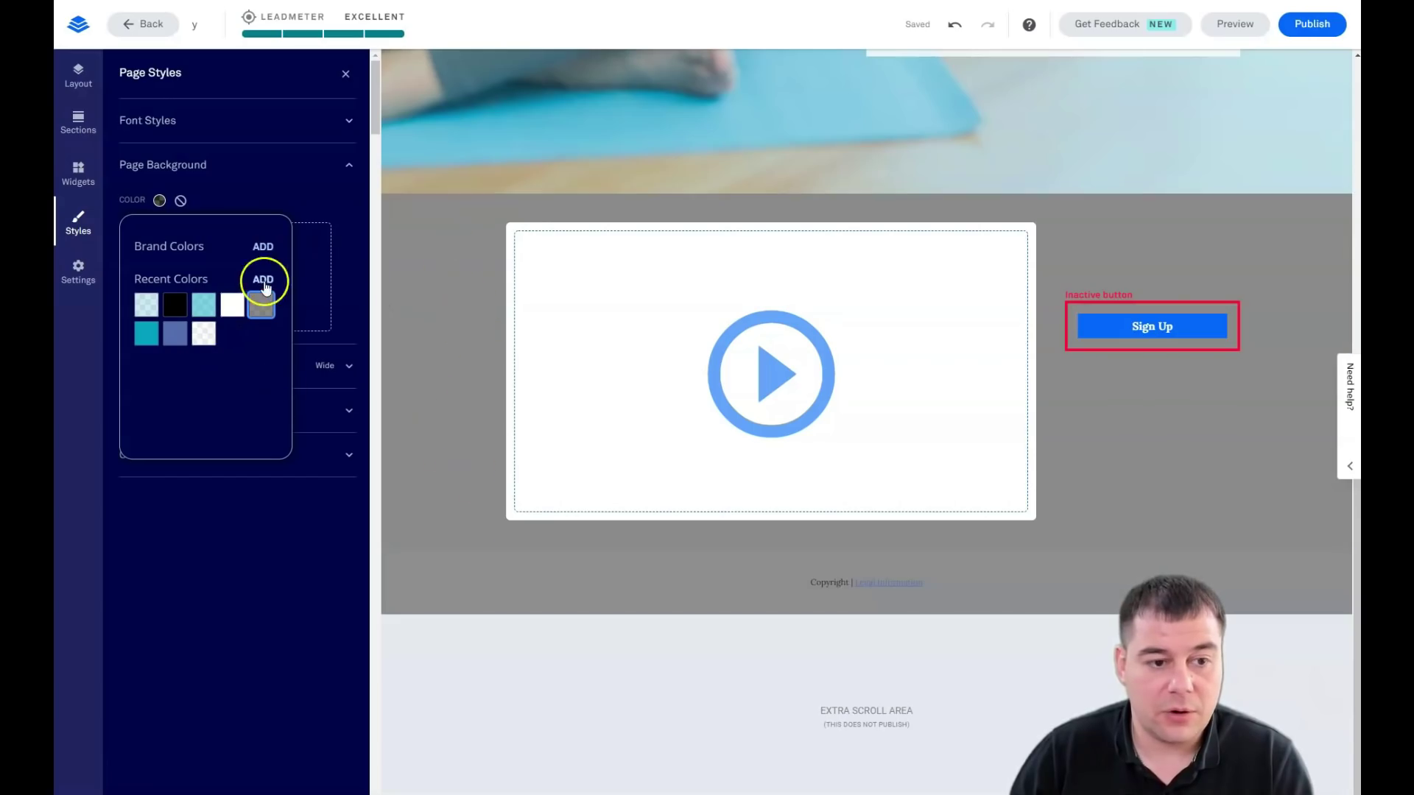
pyautogui.click(203, 304)
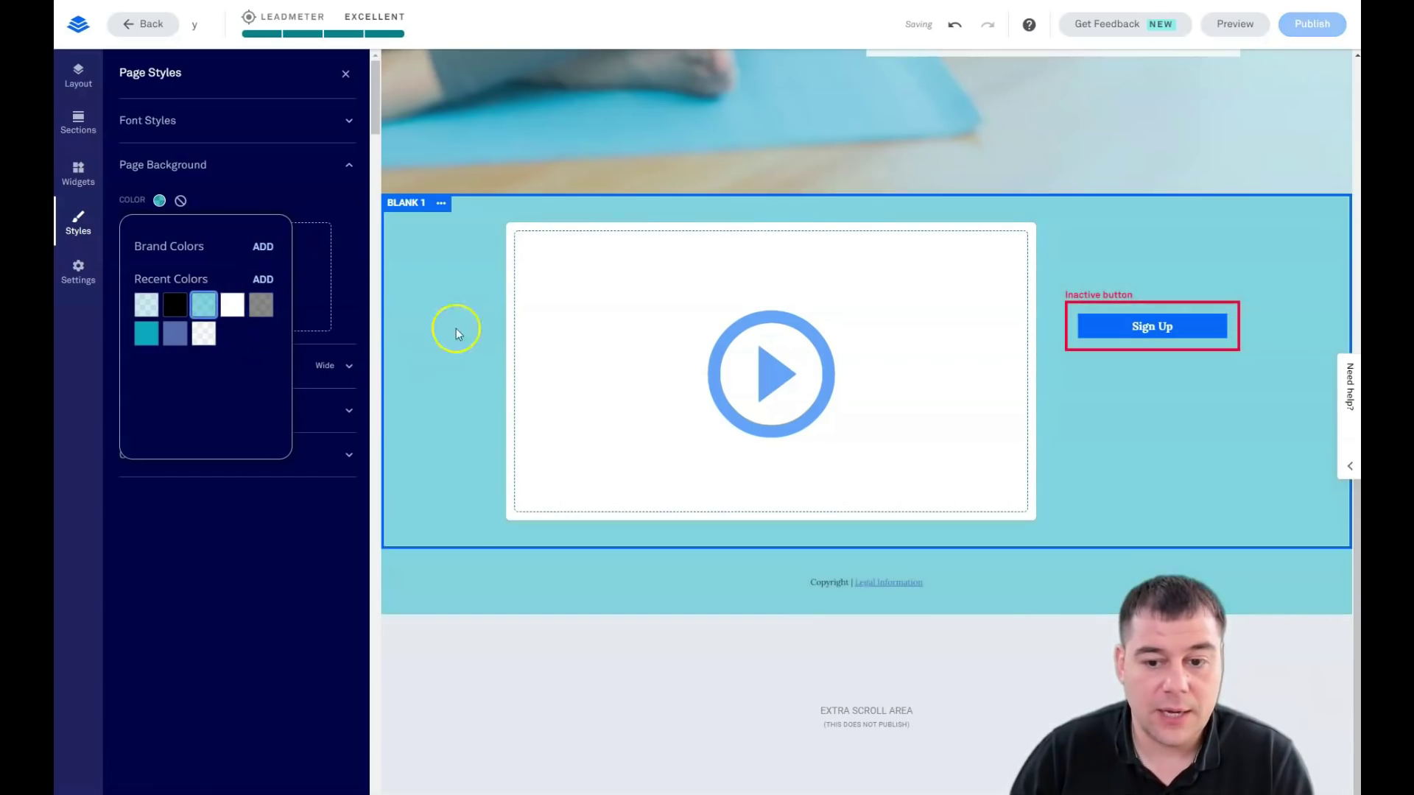
pyautogui.scroll(5, 410, 280)
pyautogui.scroll(-2, 432, 293)
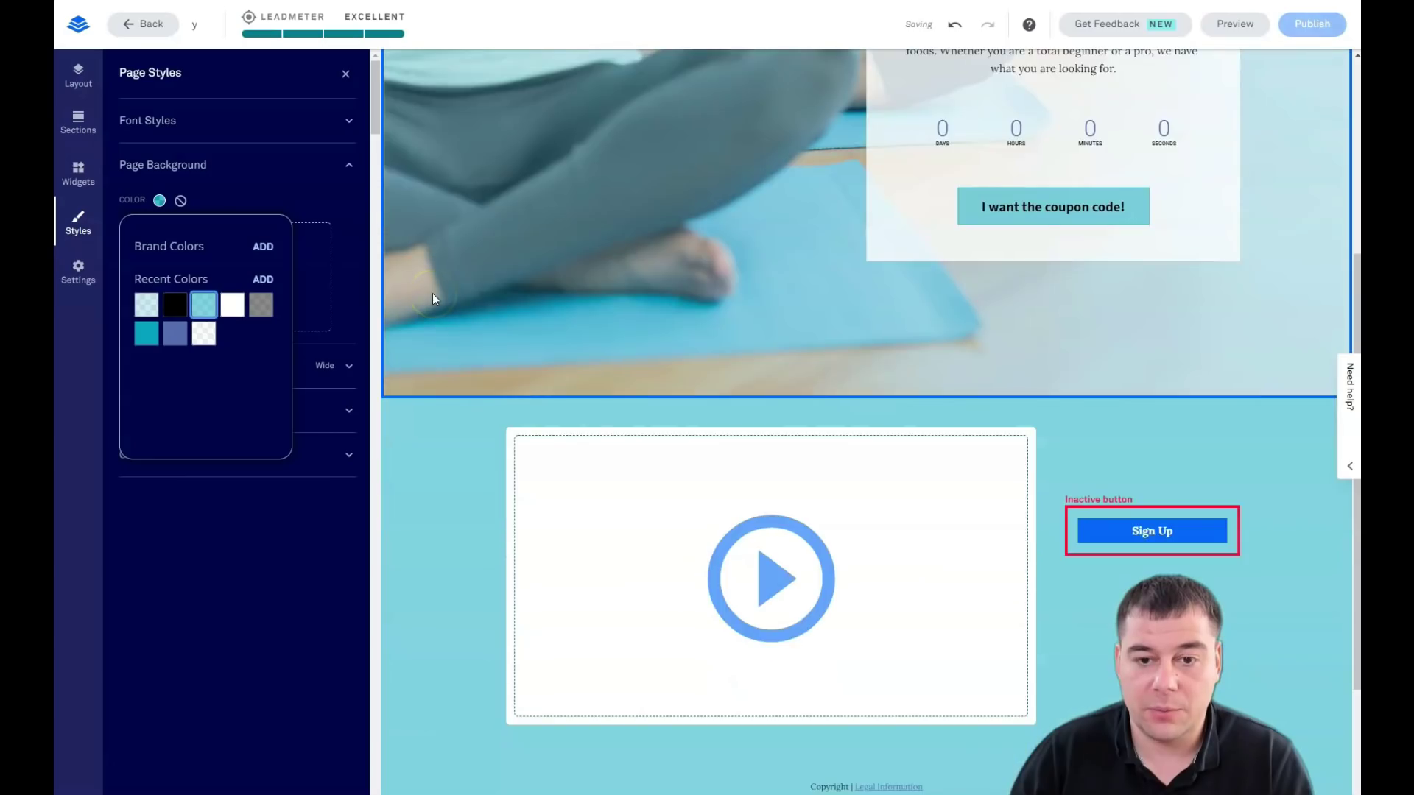
pyautogui.scroll(5, 434, 290)
pyautogui.click(274, 189)
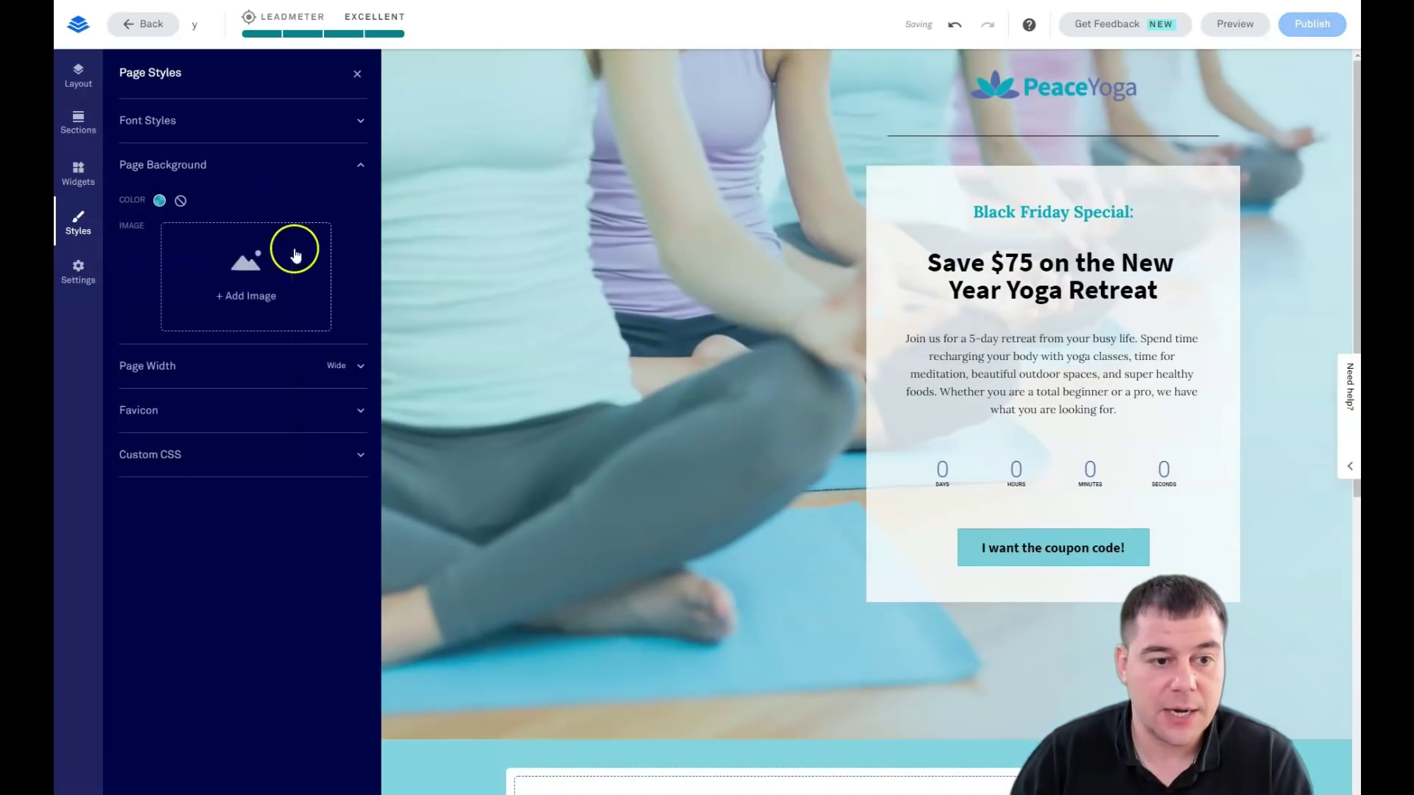
# Check the background color down the page, view the Font Styles options, and close the page styles
pyautogui.click(570, 415)
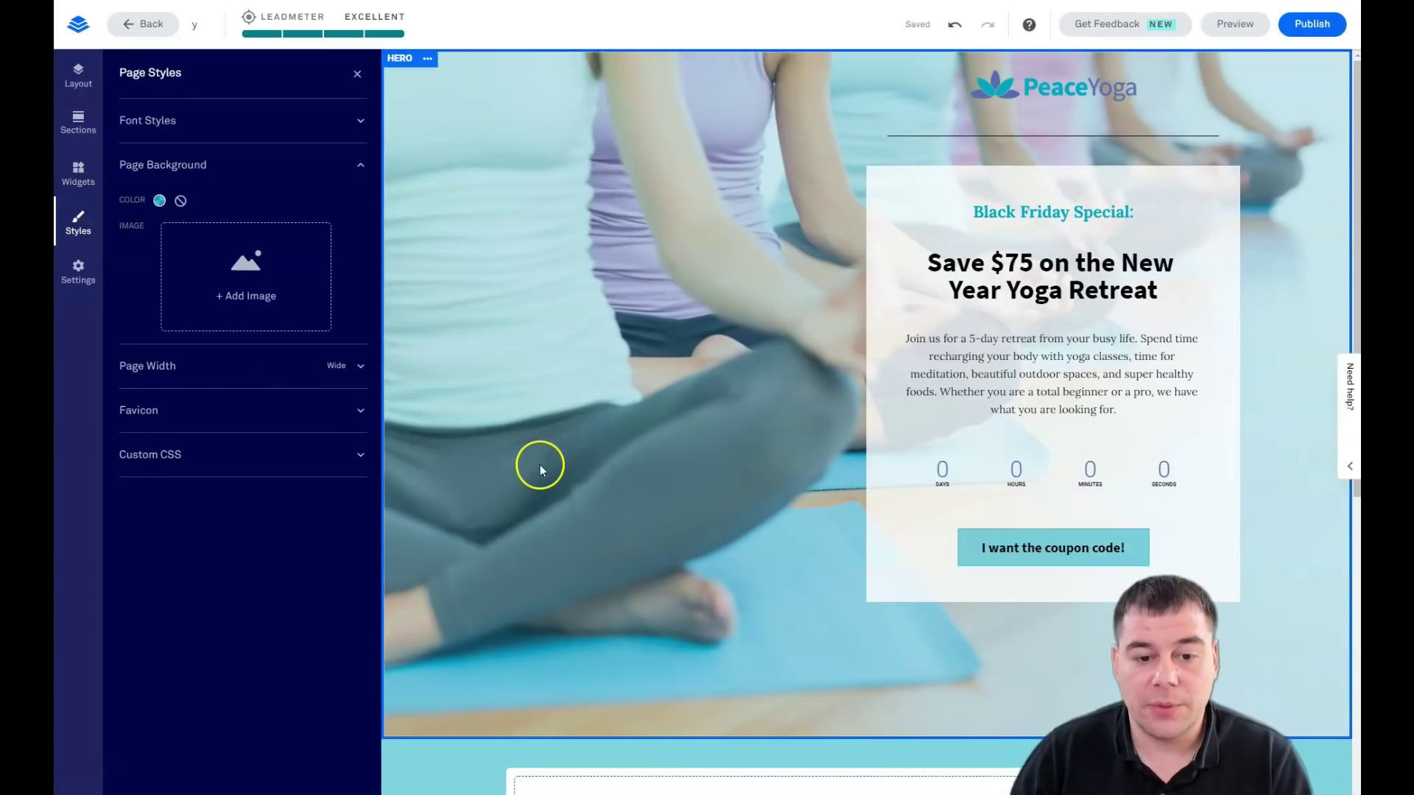
pyautogui.scroll(-6, 531, 452)
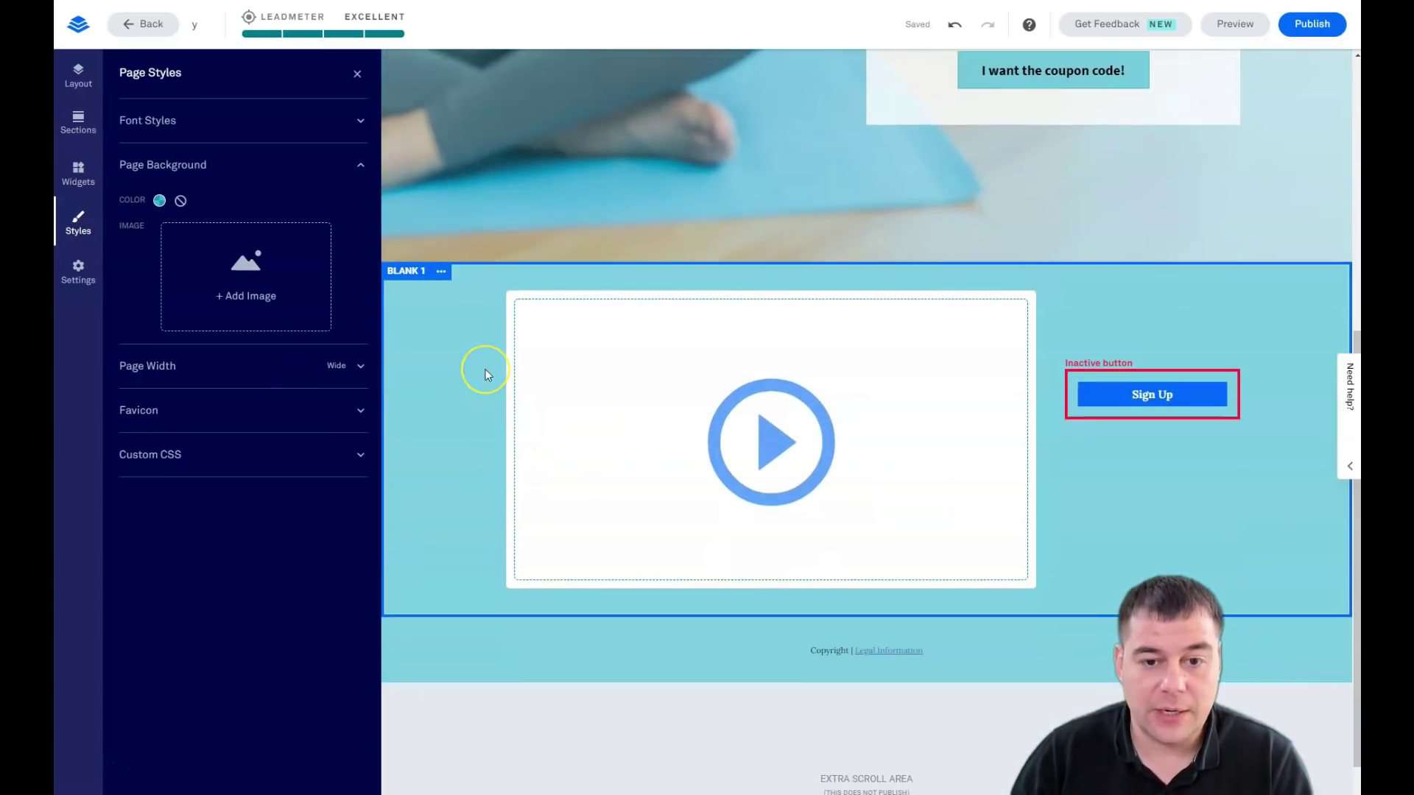
pyautogui.scroll(-1, 485, 375)
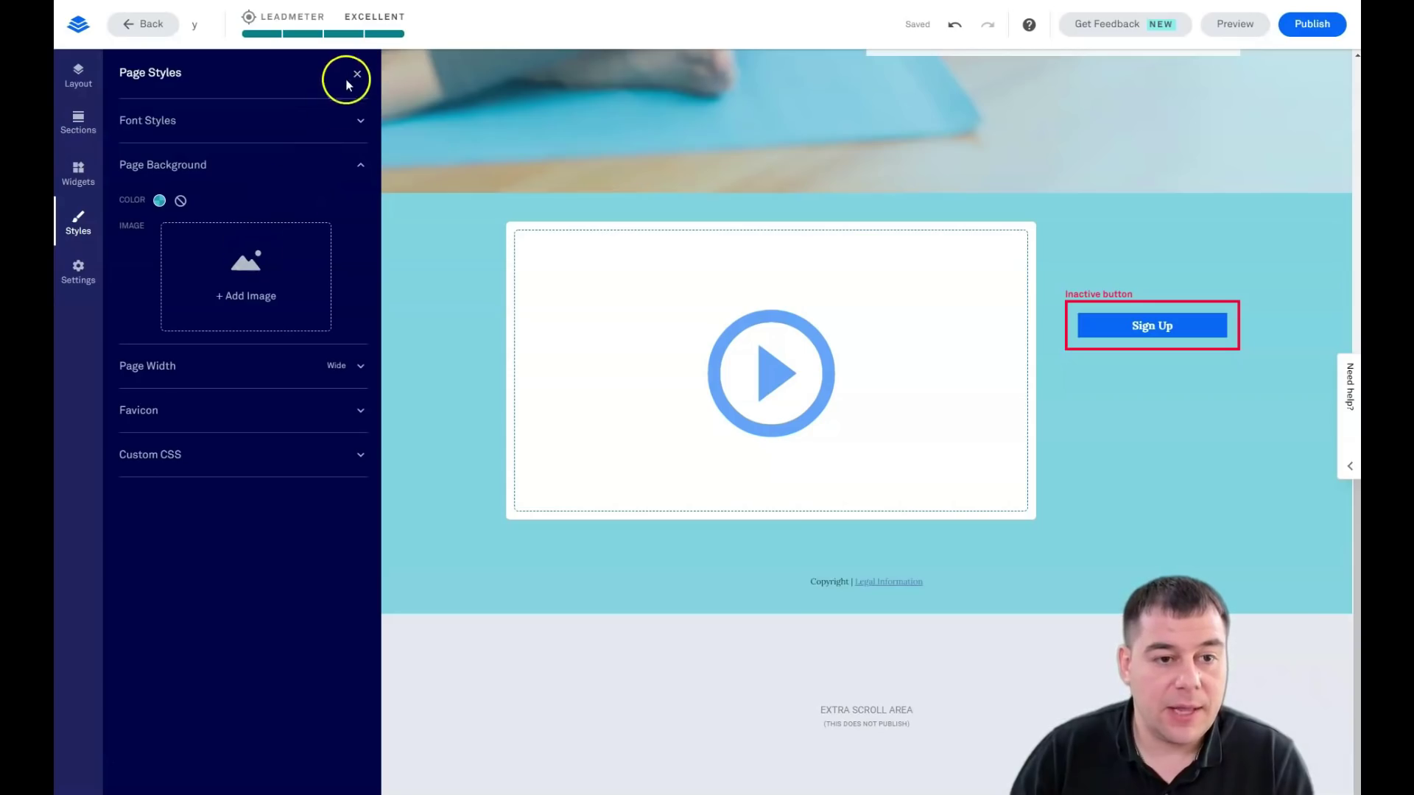
pyautogui.click(347, 124)
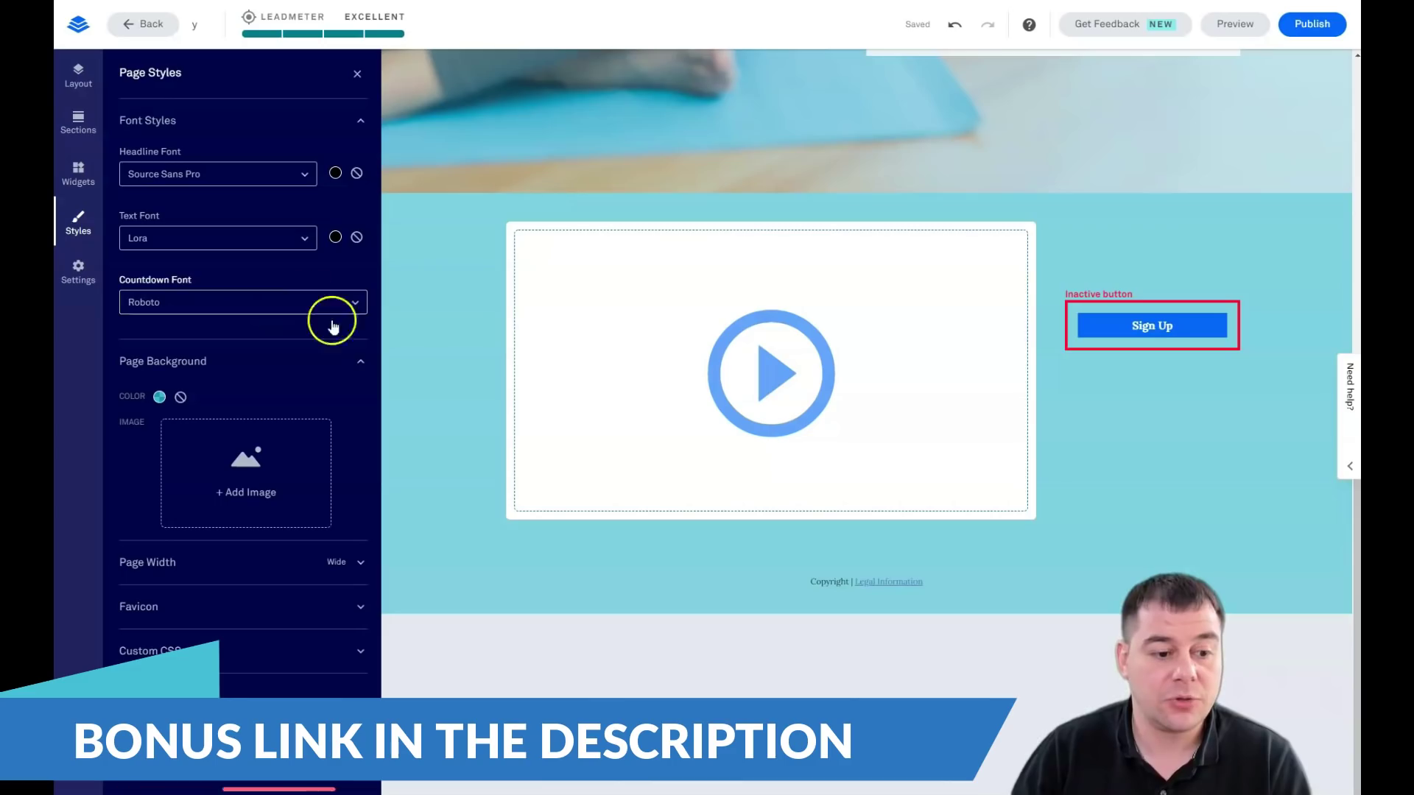
pyautogui.click(357, 78)
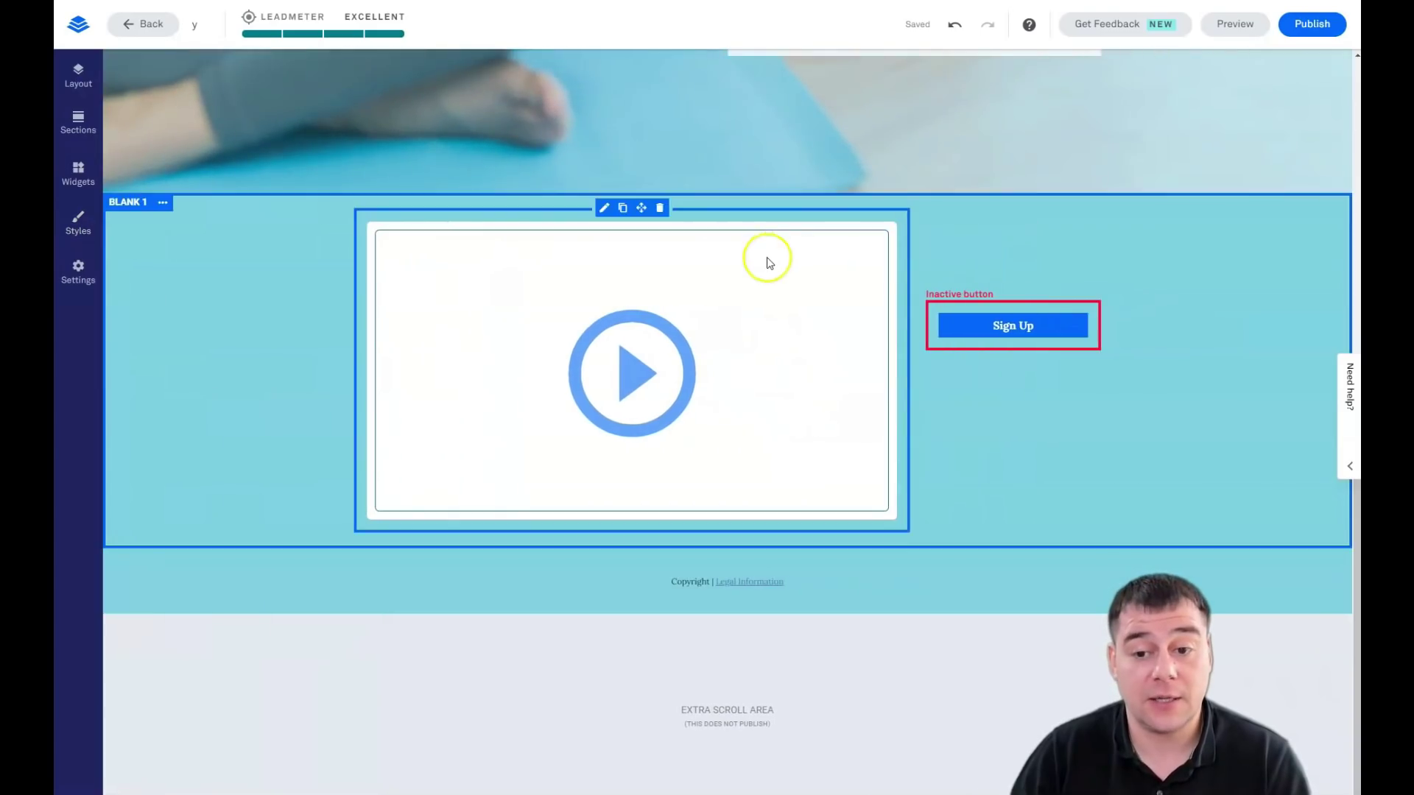
# Delete the horizontal line between the PeaceYoga logo and the Black Friday Special box
pyautogui.scroll(5, 722, 306)
pyautogui.scroll(2, 723, 307)
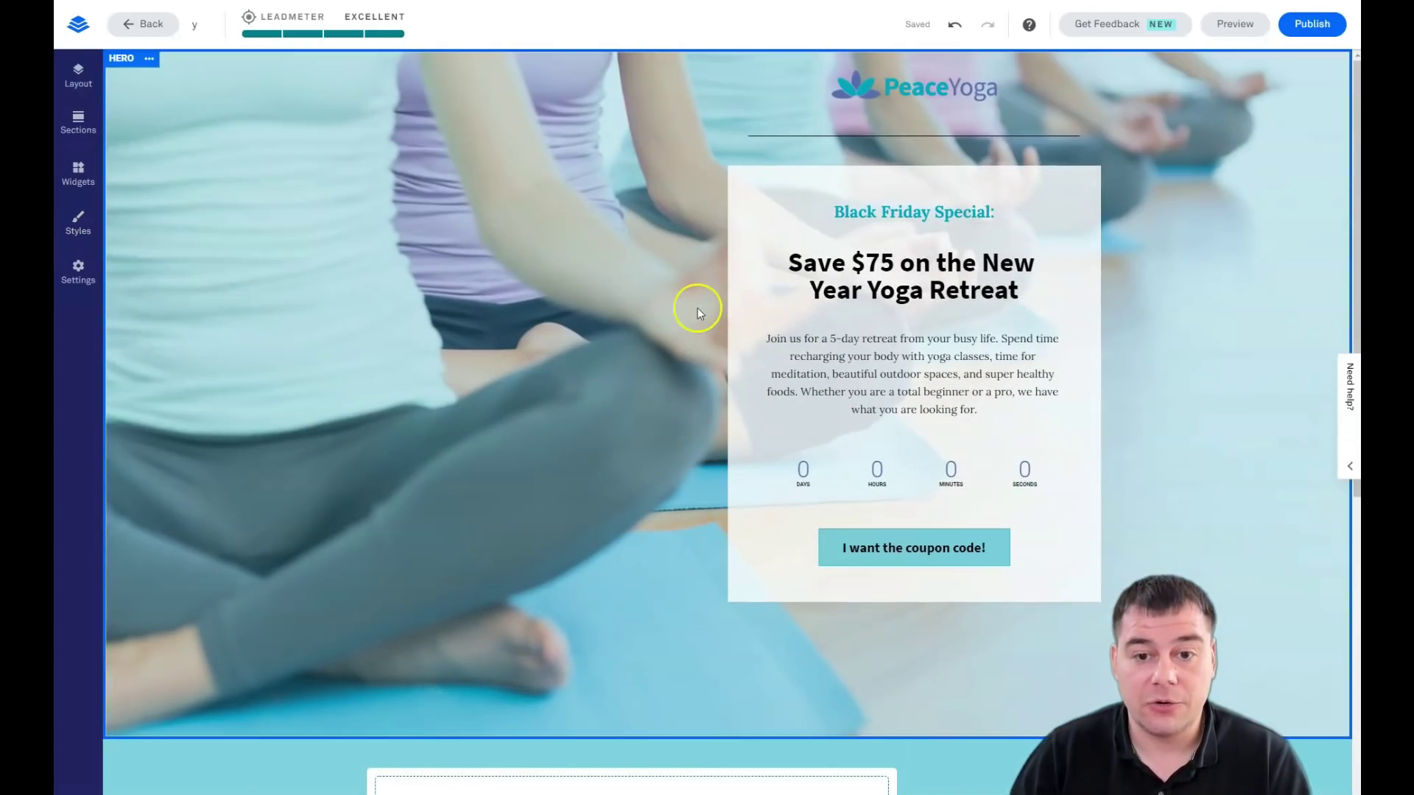
pyautogui.moveTo(860, 140)
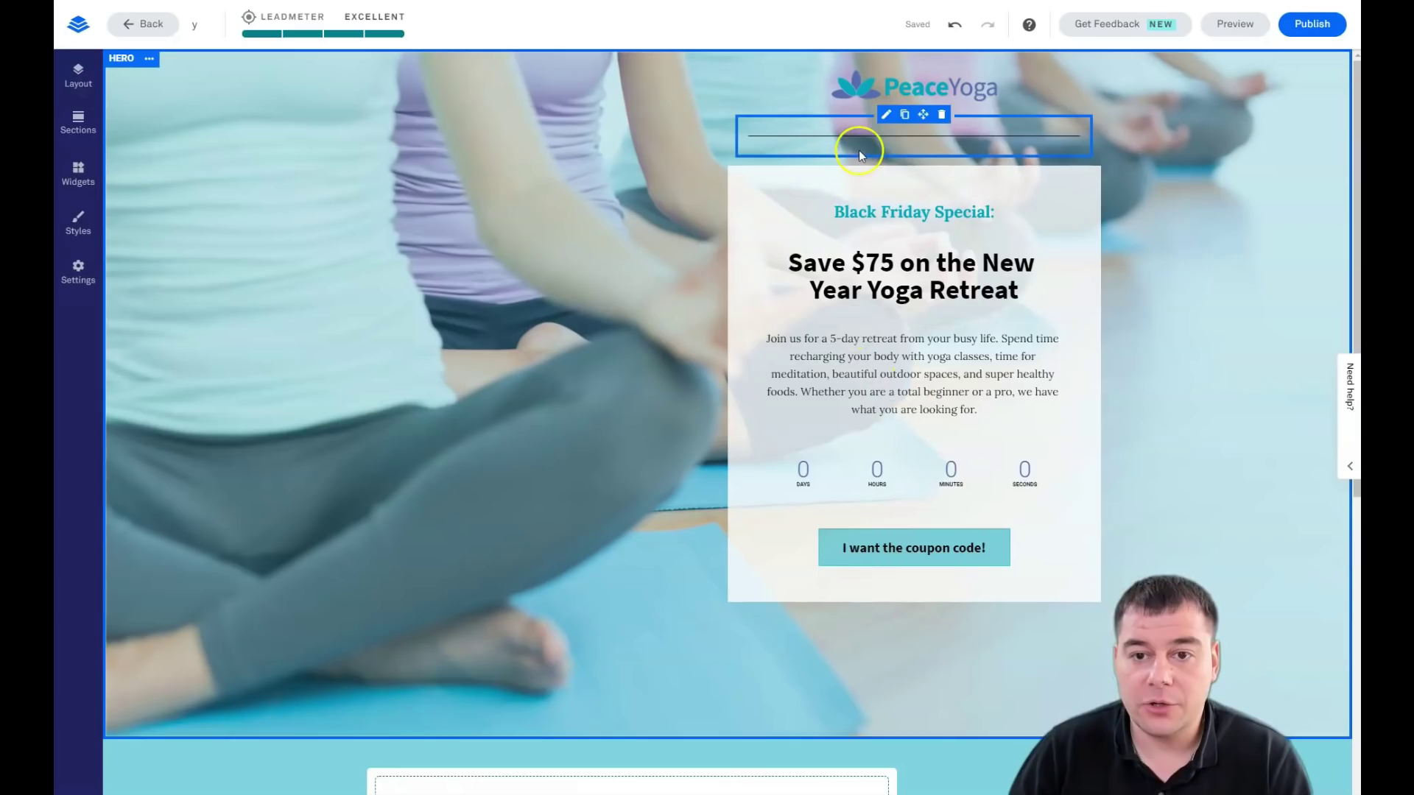
pyautogui.click(940, 115)
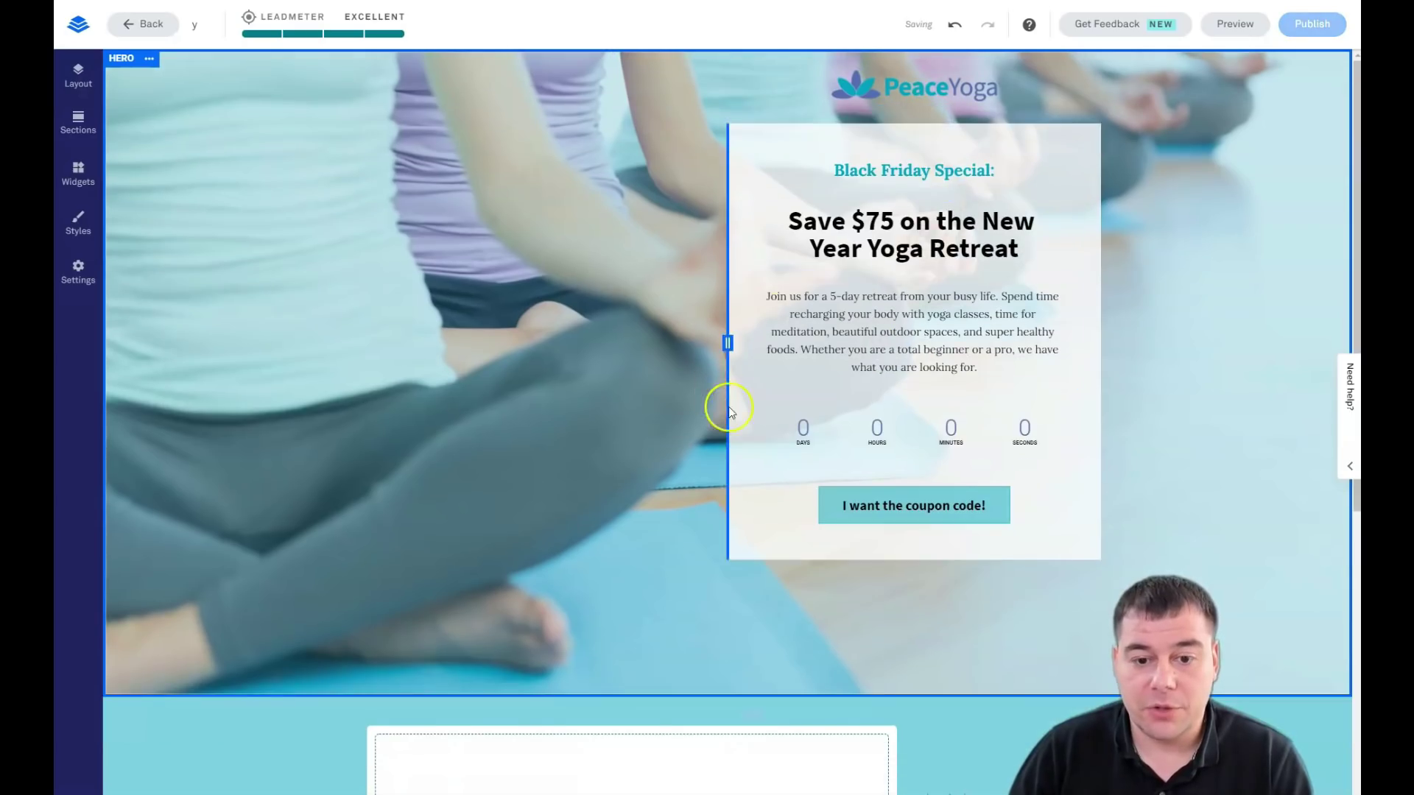
# Reduce the height of the empty space widget below the coupon box in the Hero section
pyautogui.scroll(-4, 720, 405)
pyautogui.moveTo(75, 113); pyautogui.dragTo(643, 331)
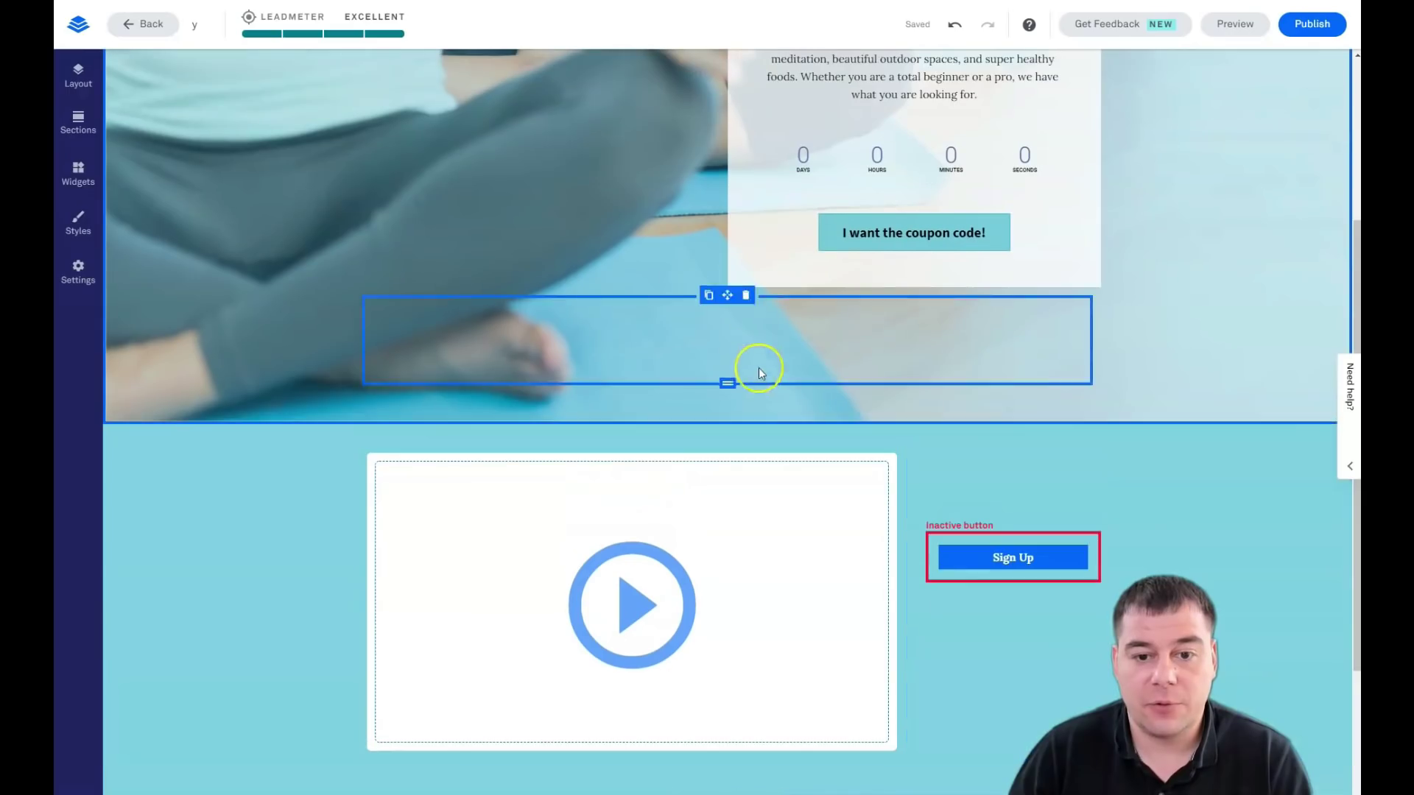
pyautogui.moveTo(727, 384); pyautogui.dragTo(728, 340)
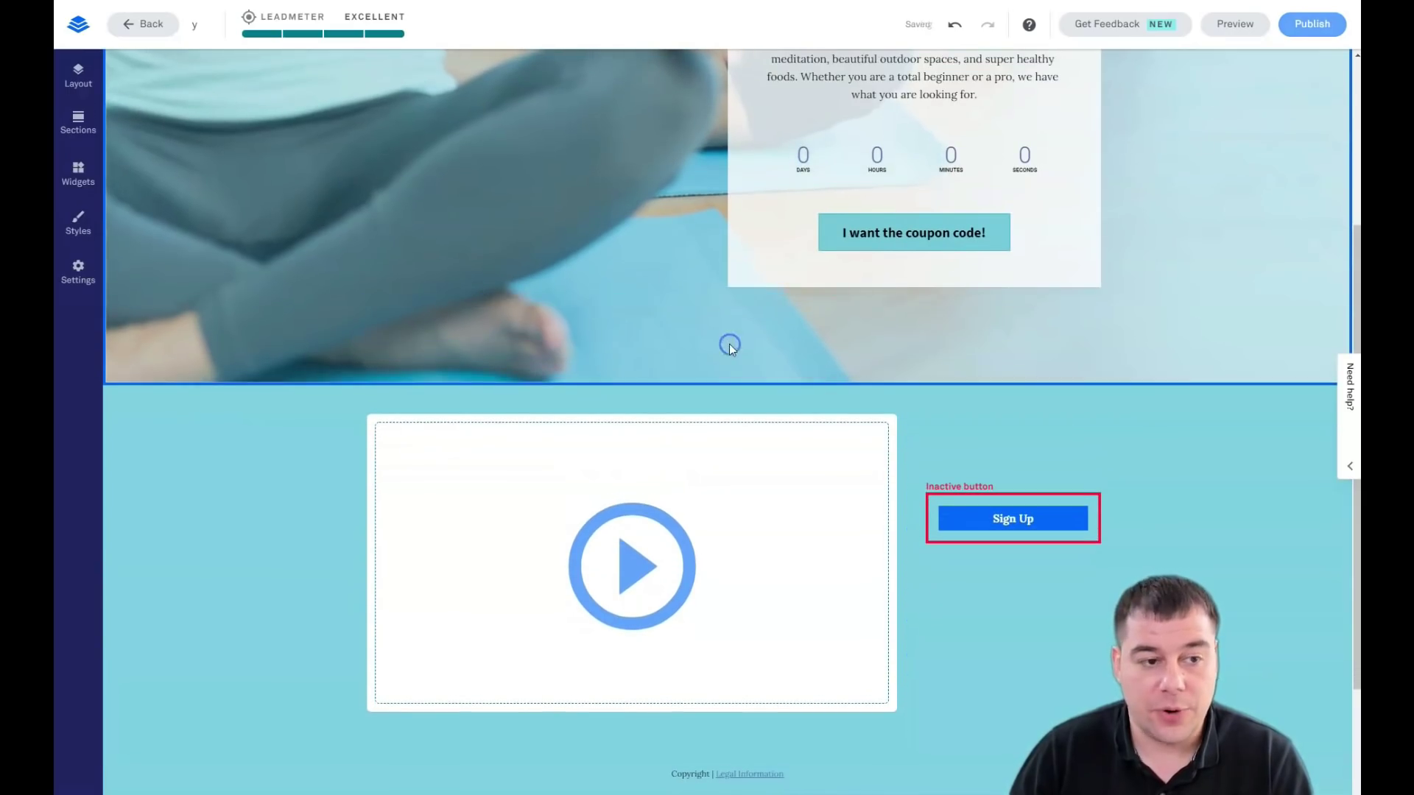
# Review the page settings for SEO, social, analytics and language, then close them
pyautogui.click(91, 277)
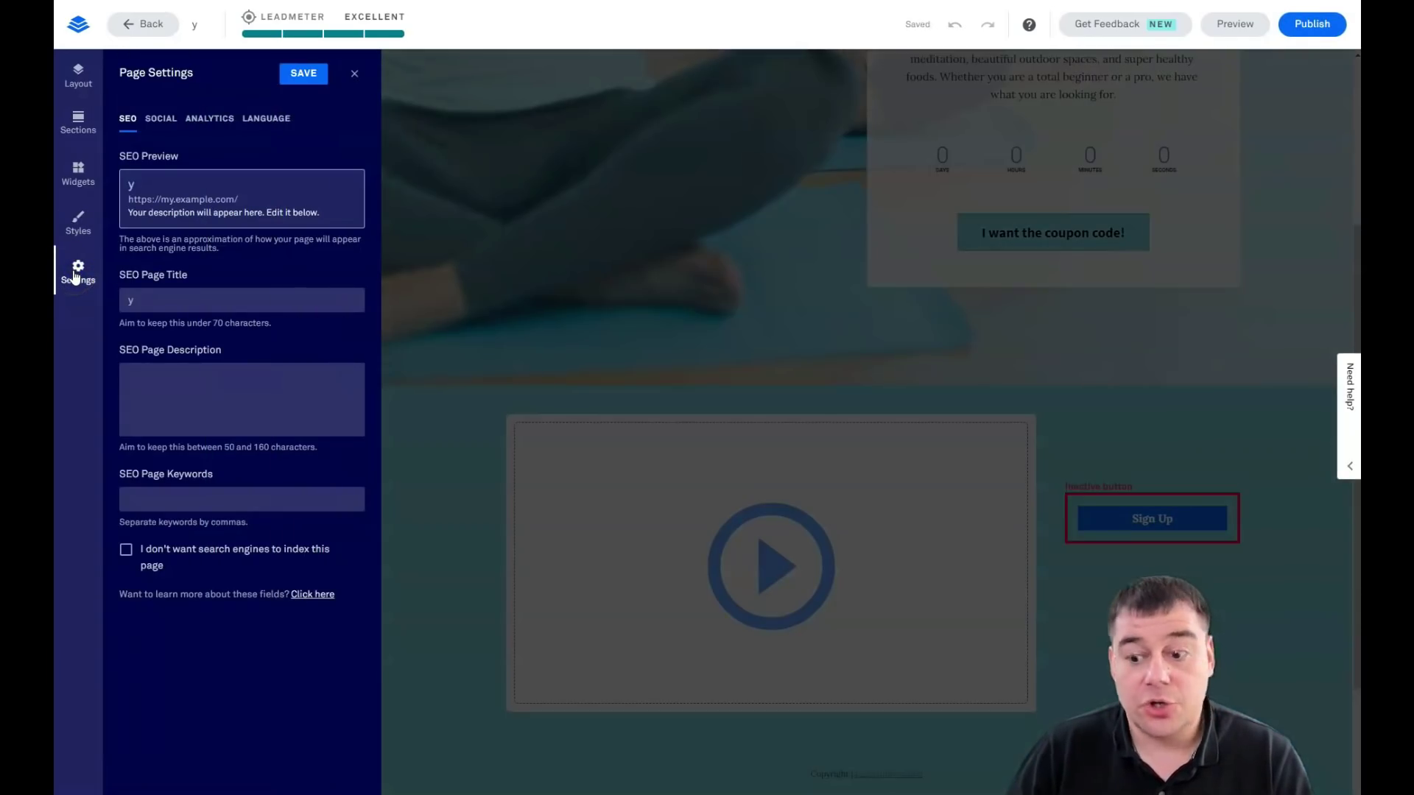
pyautogui.click(128, 123)
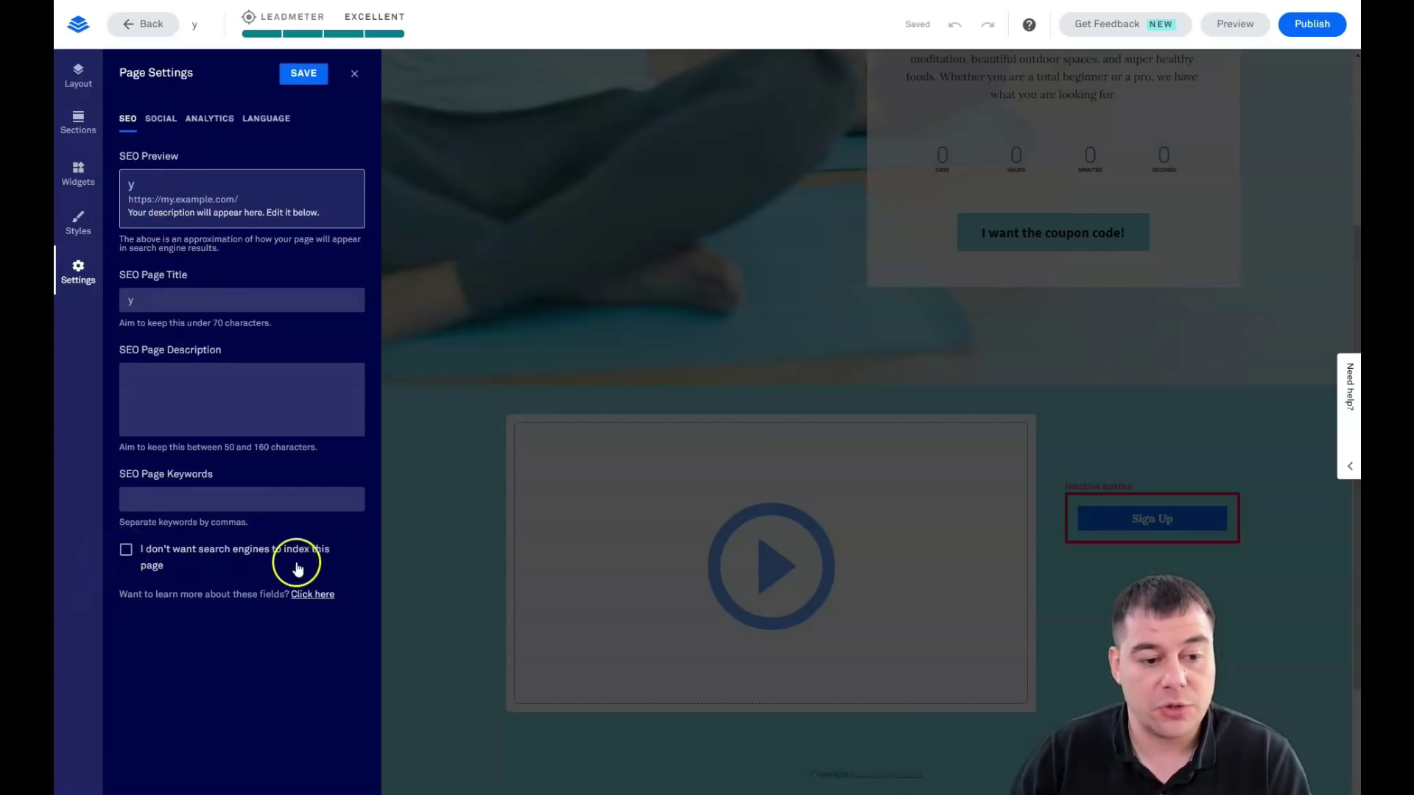
pyautogui.click(127, 551)
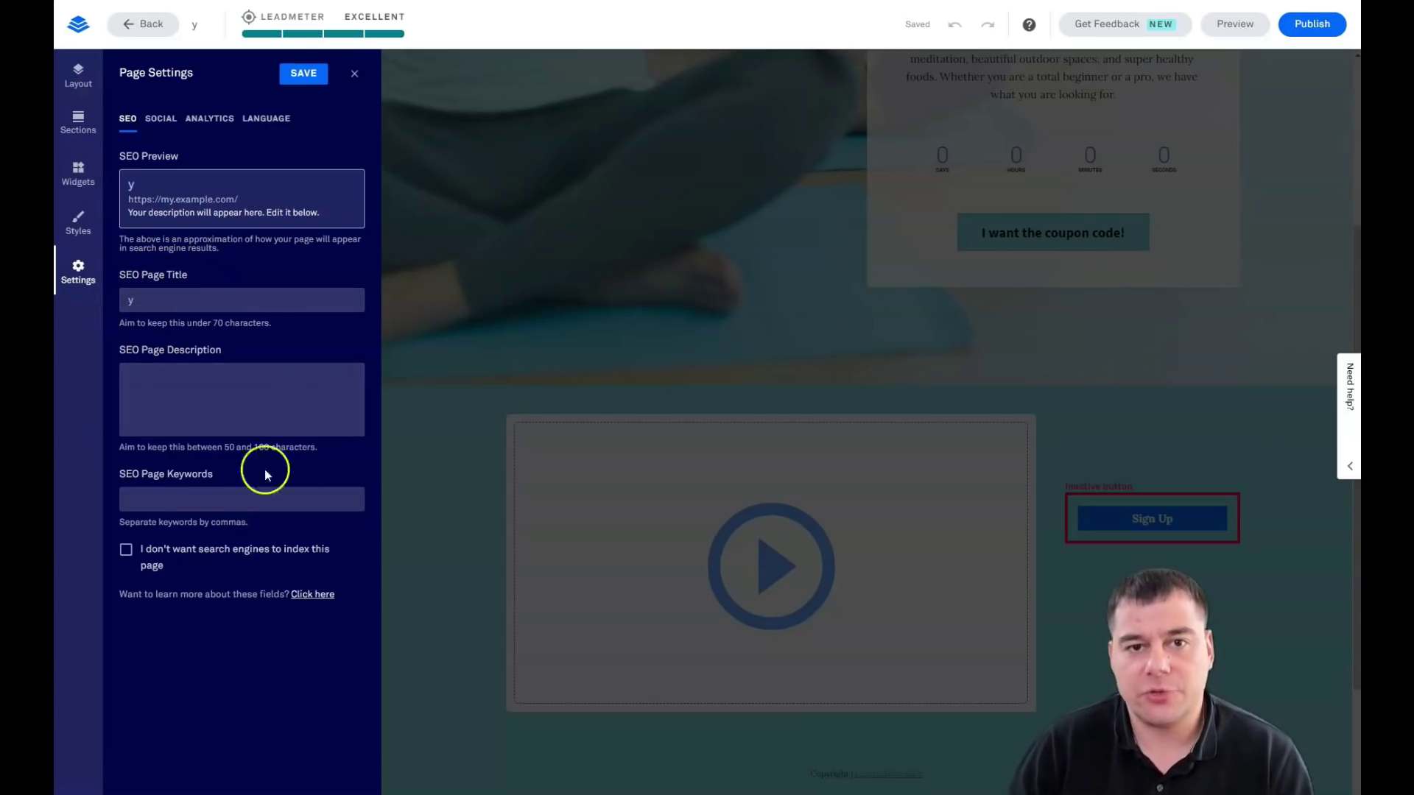
pyautogui.click(161, 119)
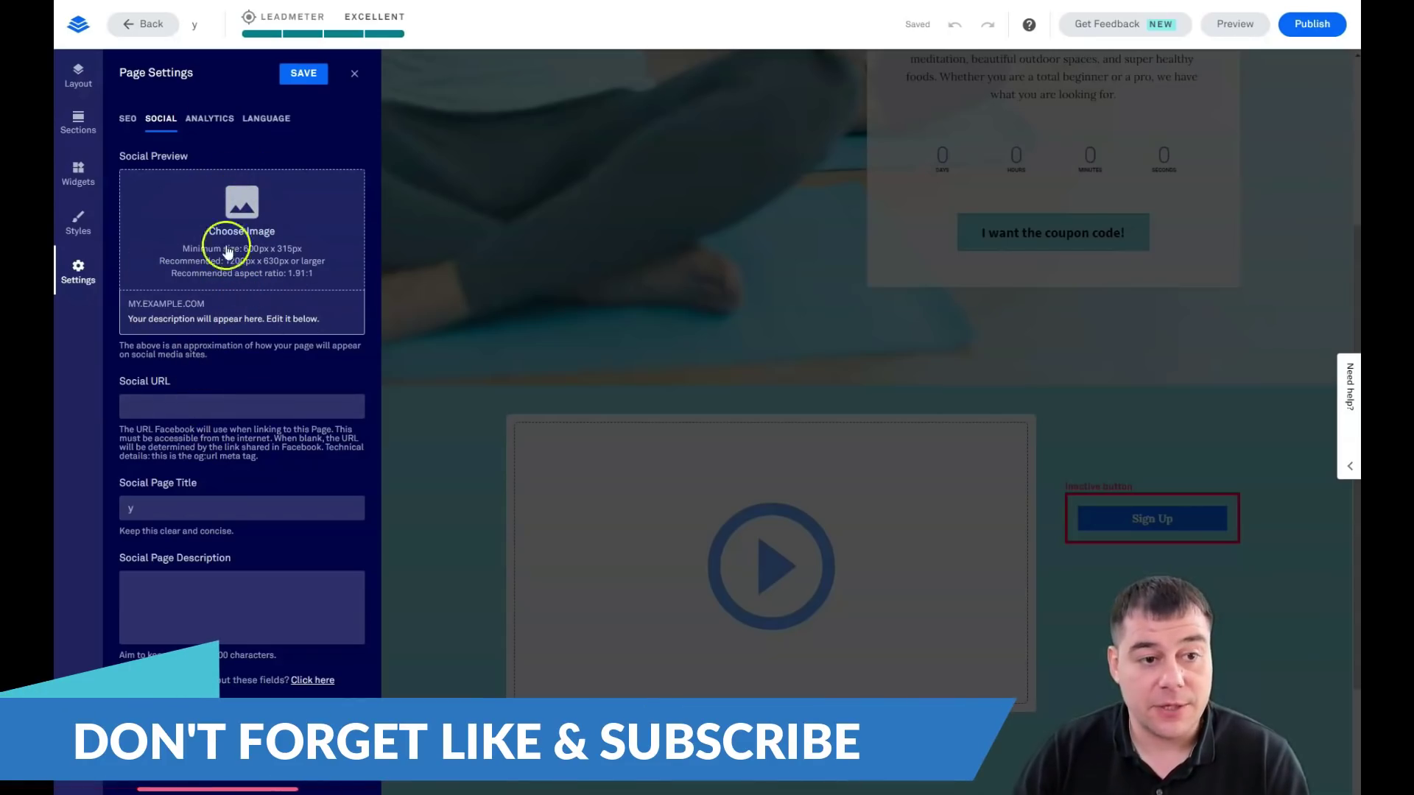
pyautogui.click(207, 120)
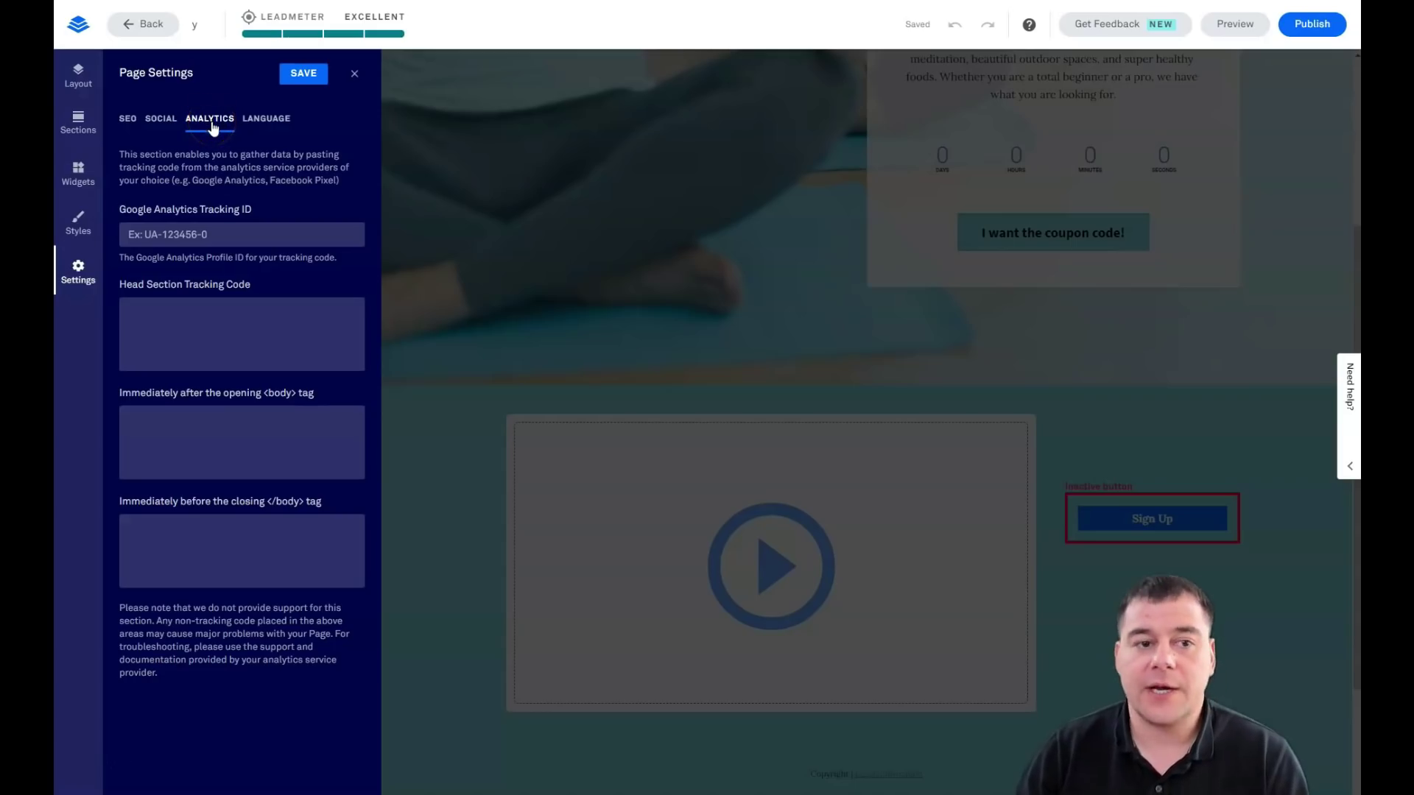
pyautogui.click(256, 123)
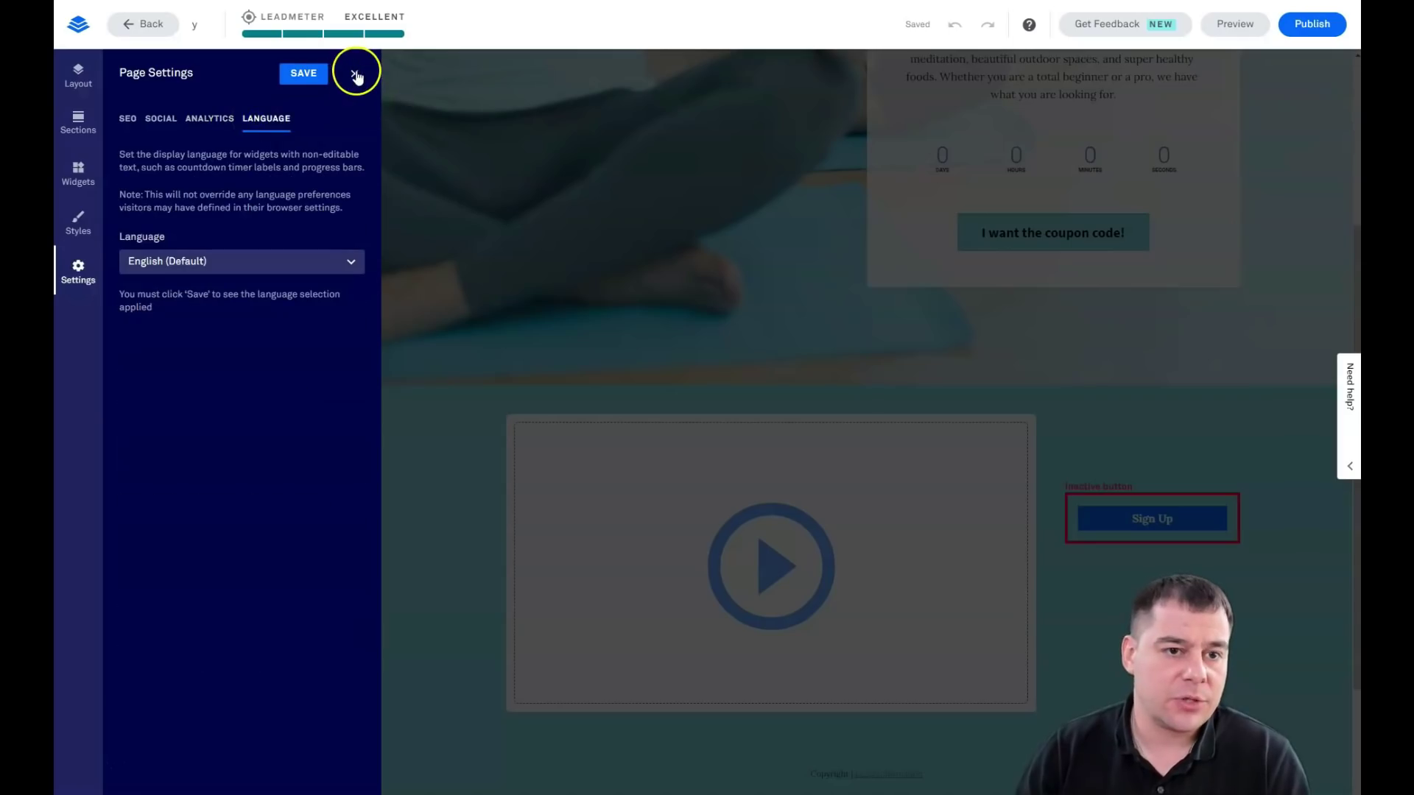
pyautogui.click(354, 75)
pyautogui.click(392, 108)
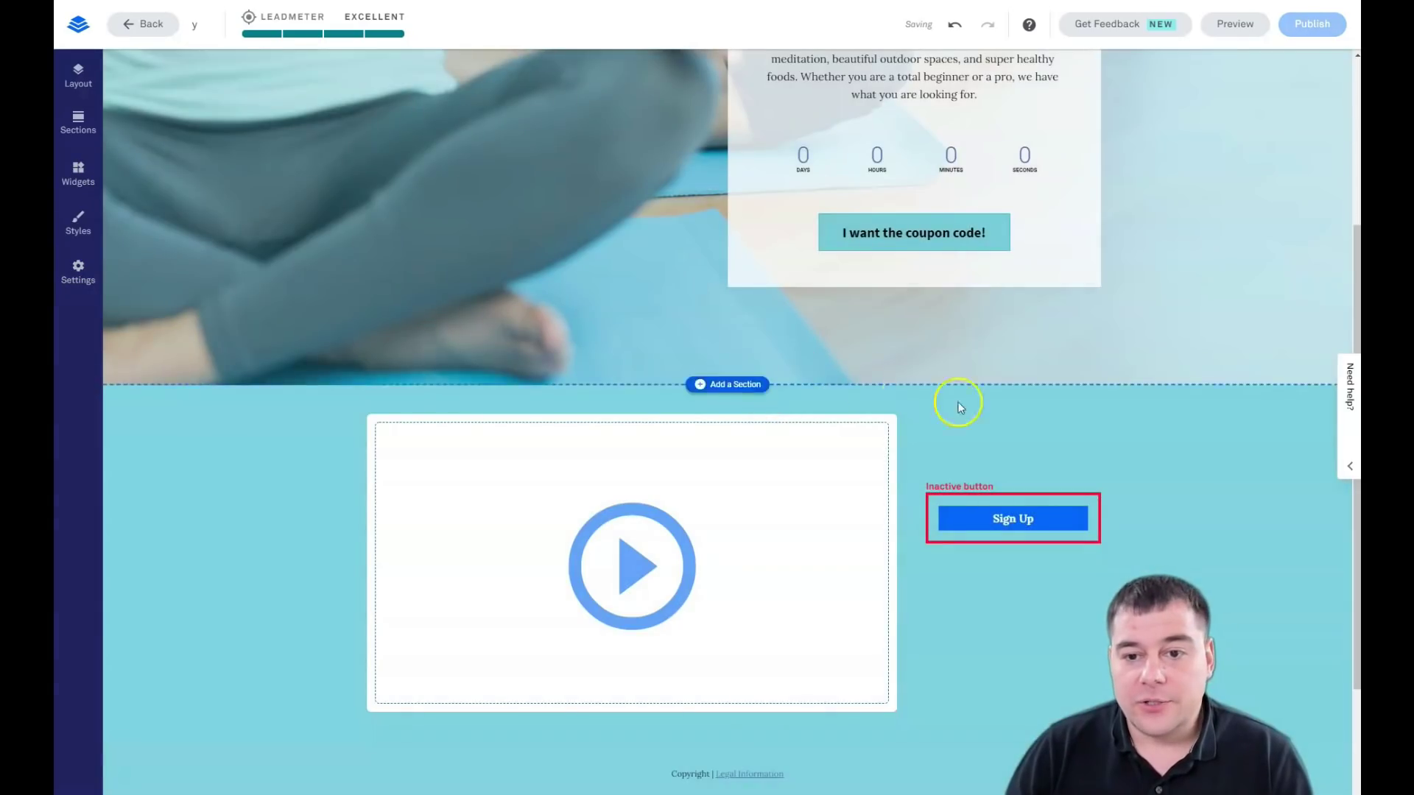
# Open the click event settings of the "I want the coupon code!" button and review its link and pop-up options
pyautogui.scroll(3, 957, 401)
pyautogui.scroll(-2, 965, 398)
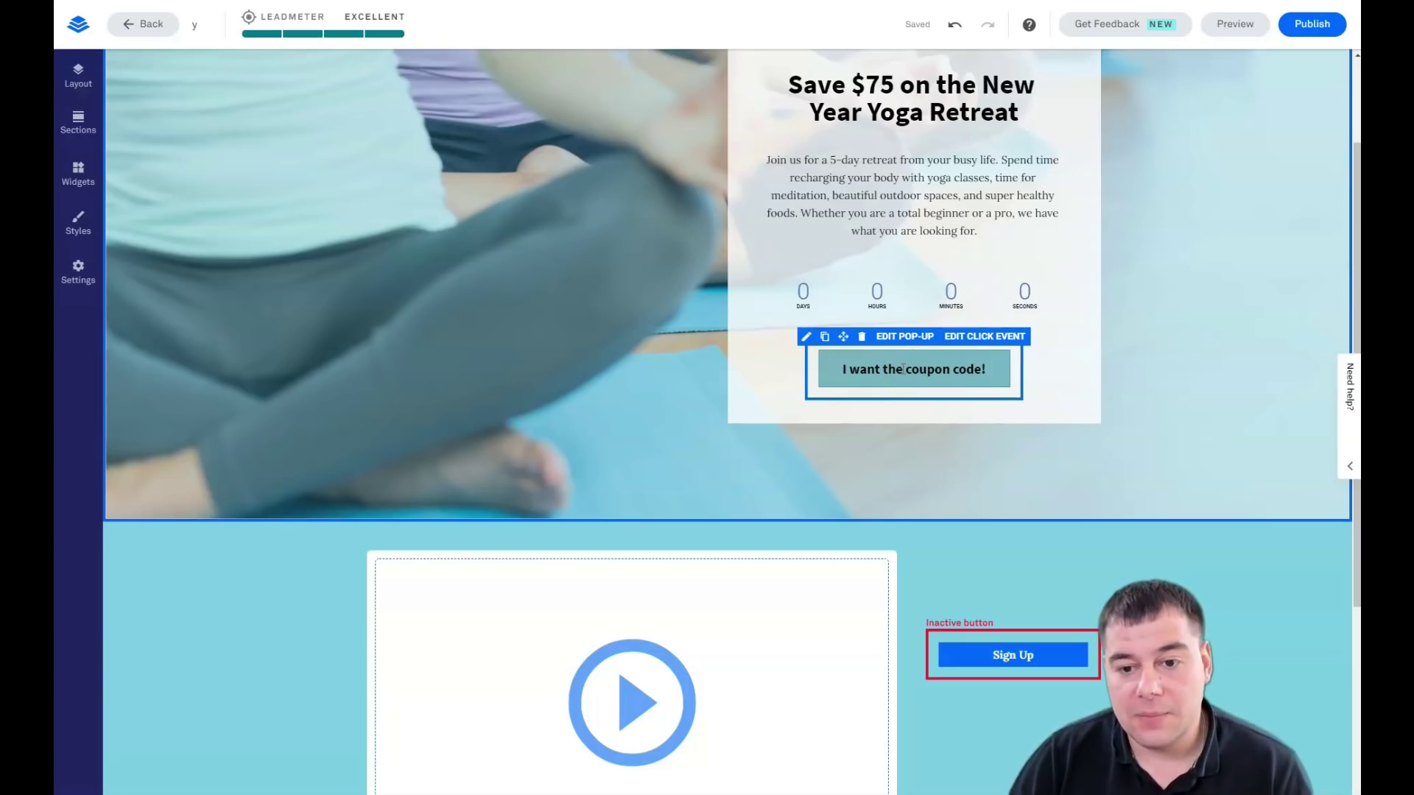
pyautogui.click(930, 385)
pyautogui.scroll(-3, 1007, 567)
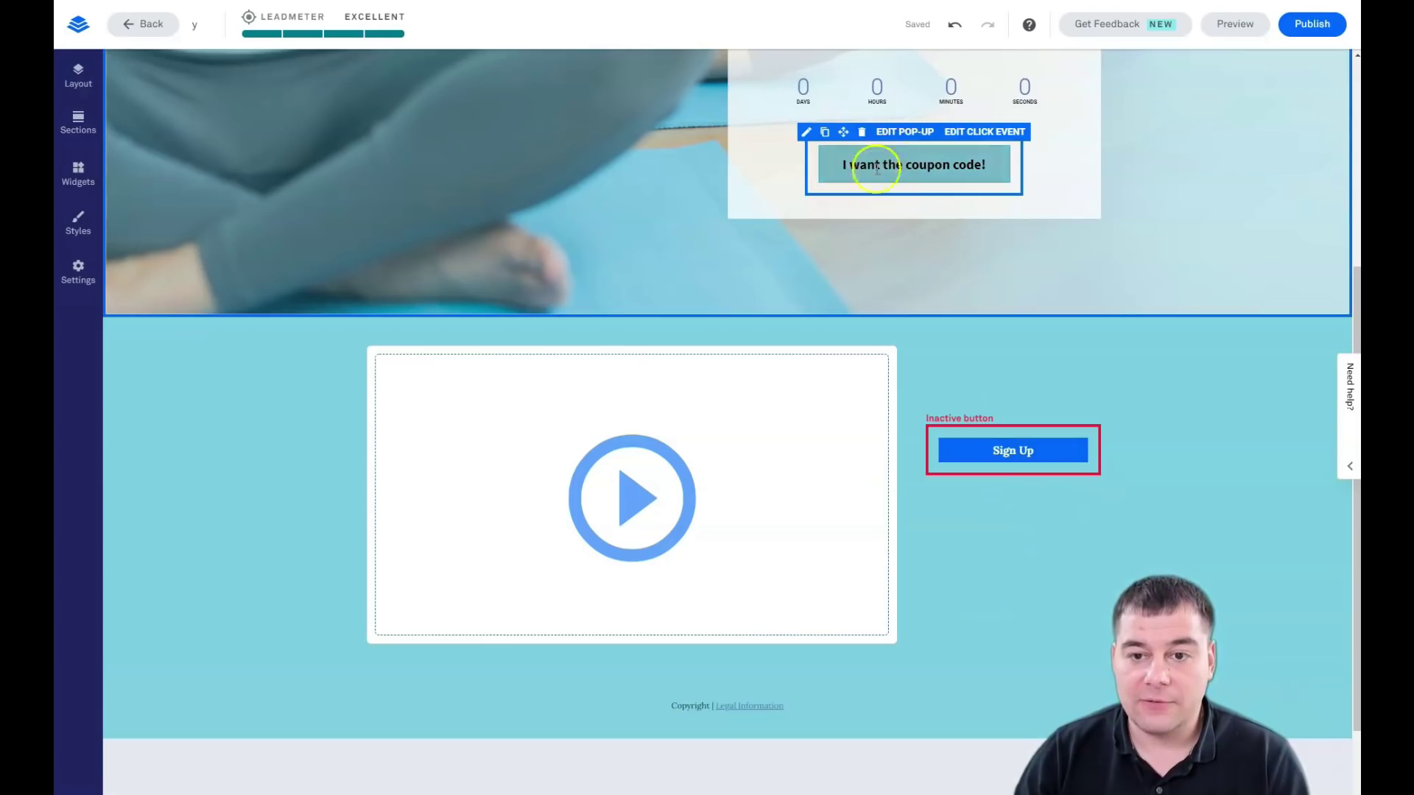
pyautogui.scroll(2, 910, 204)
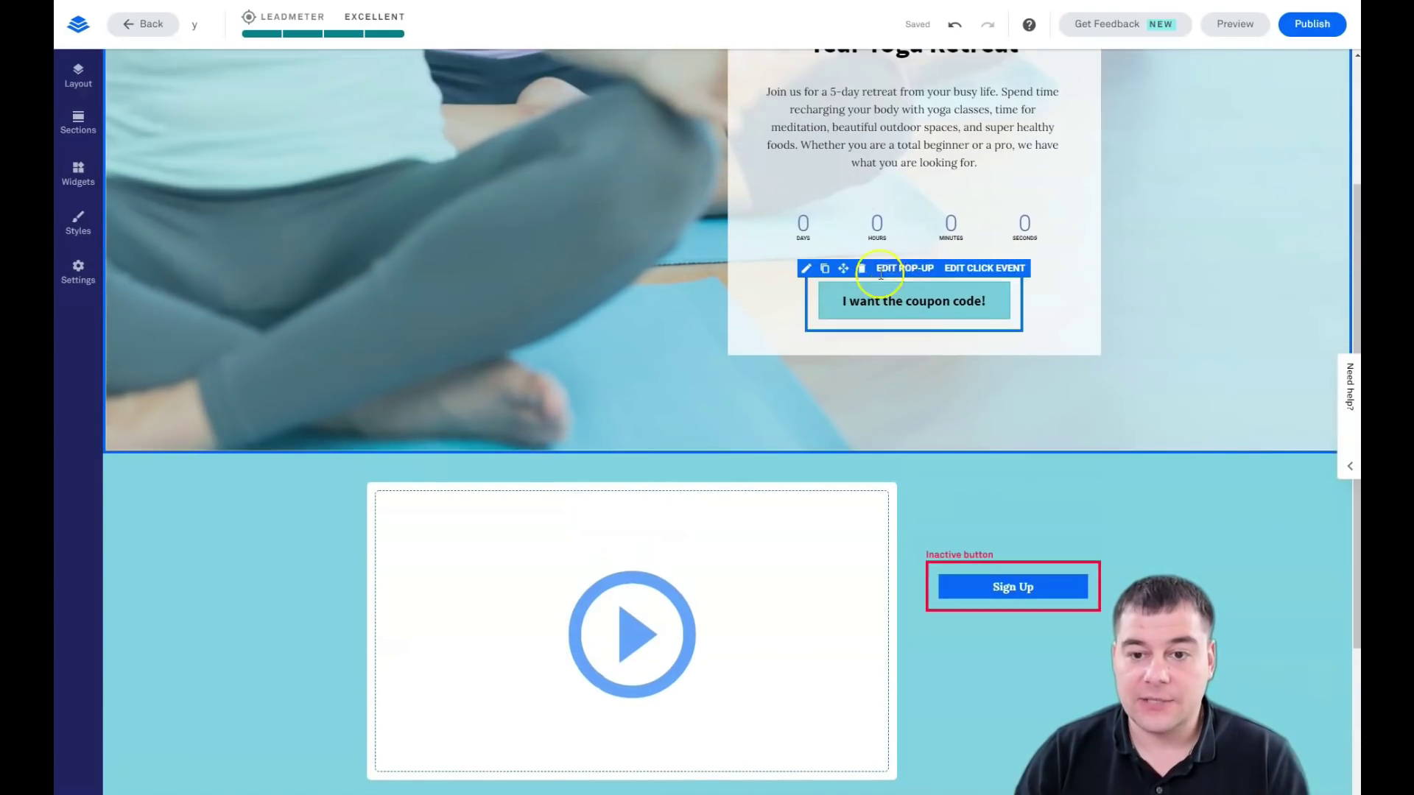
pyautogui.click(975, 271)
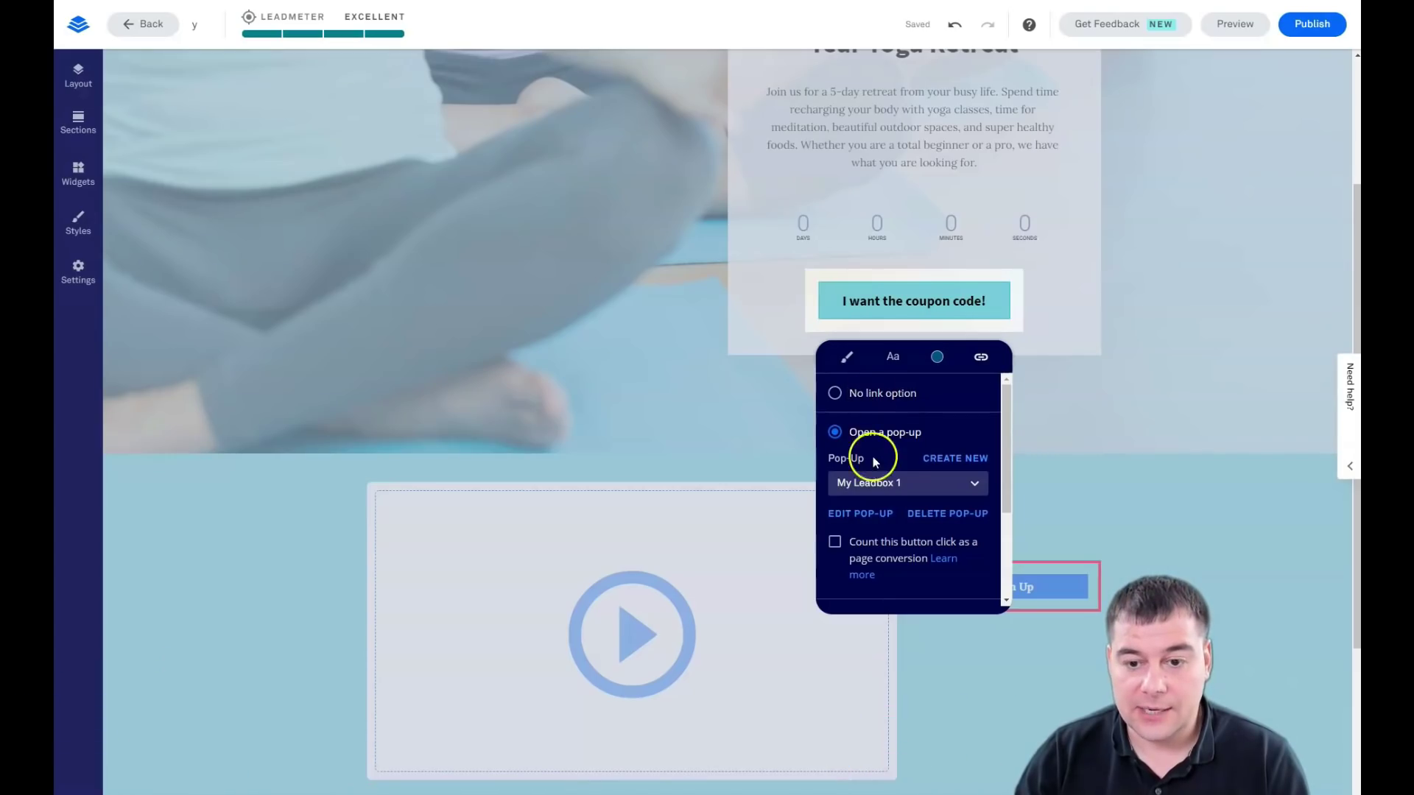
pyautogui.scroll(-2, 874, 461)
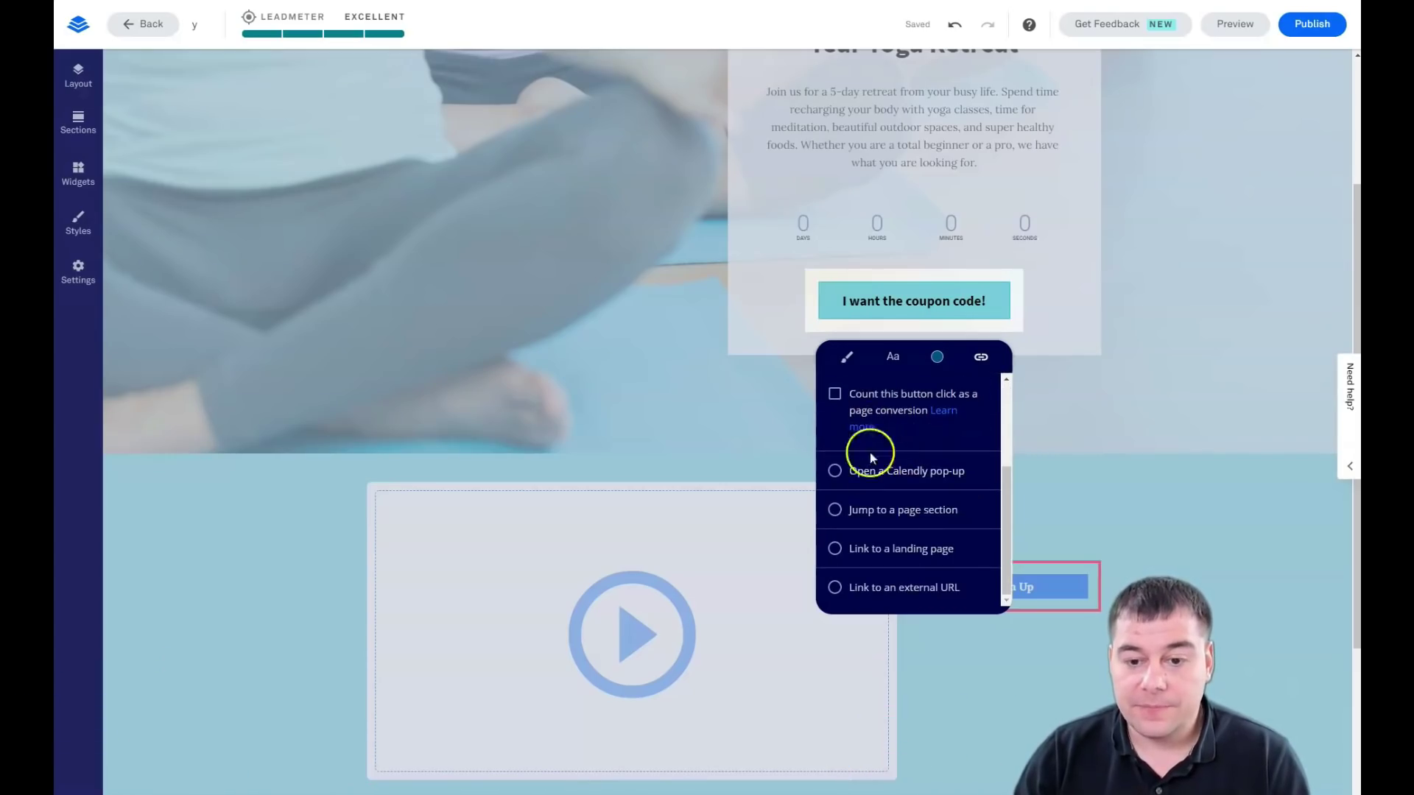
pyautogui.scroll(-2, 913, 473)
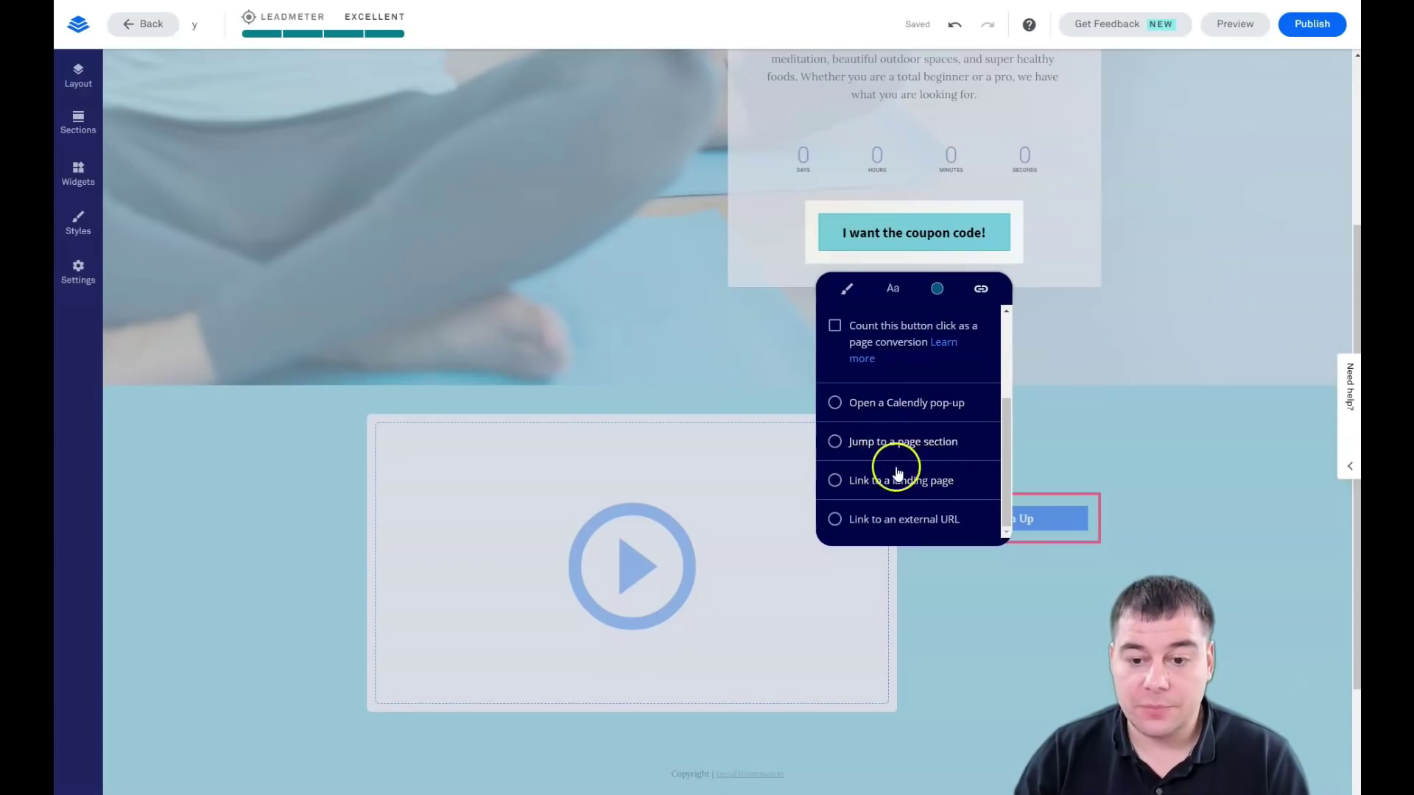
pyautogui.scroll(4, 935, 508)
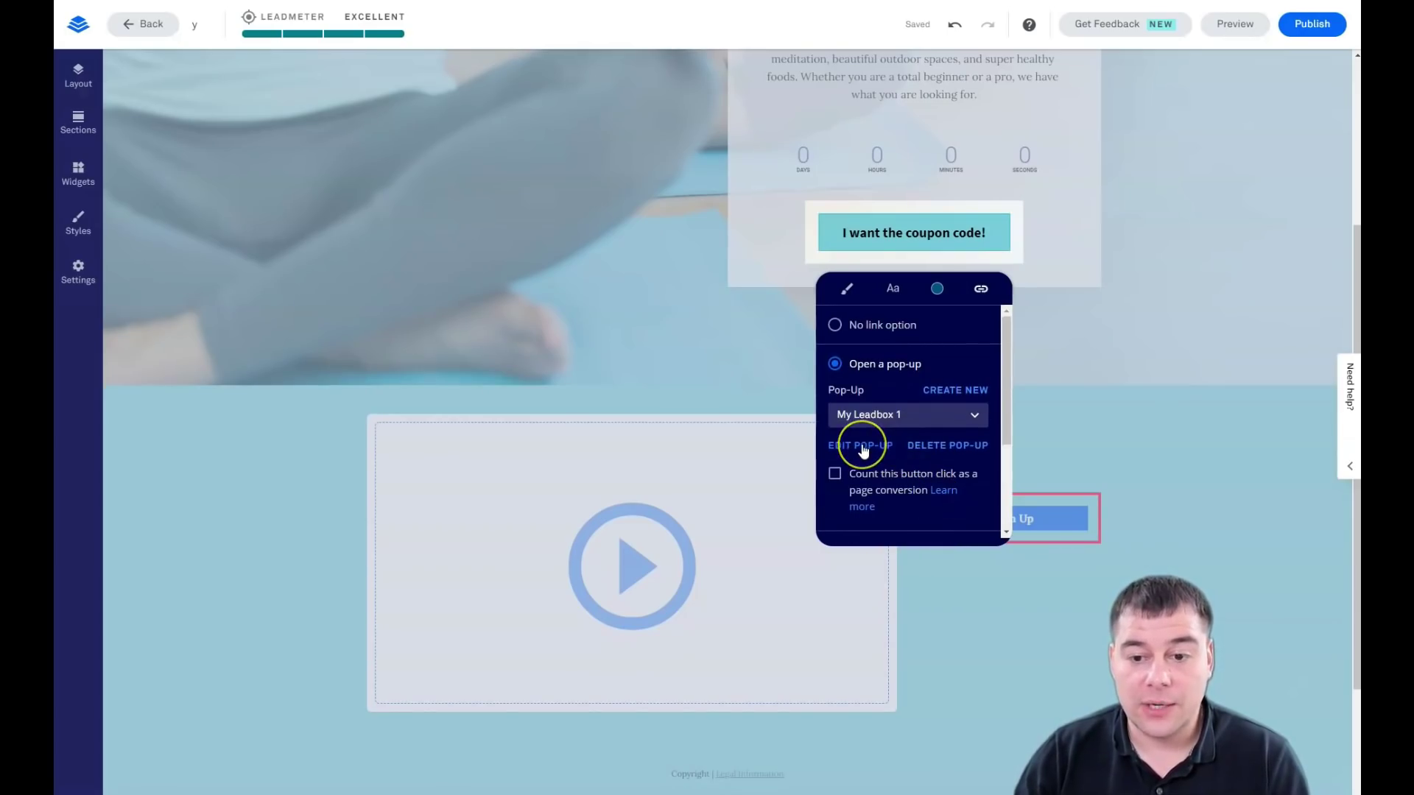
pyautogui.click(971, 417)
pyautogui.click(972, 417)
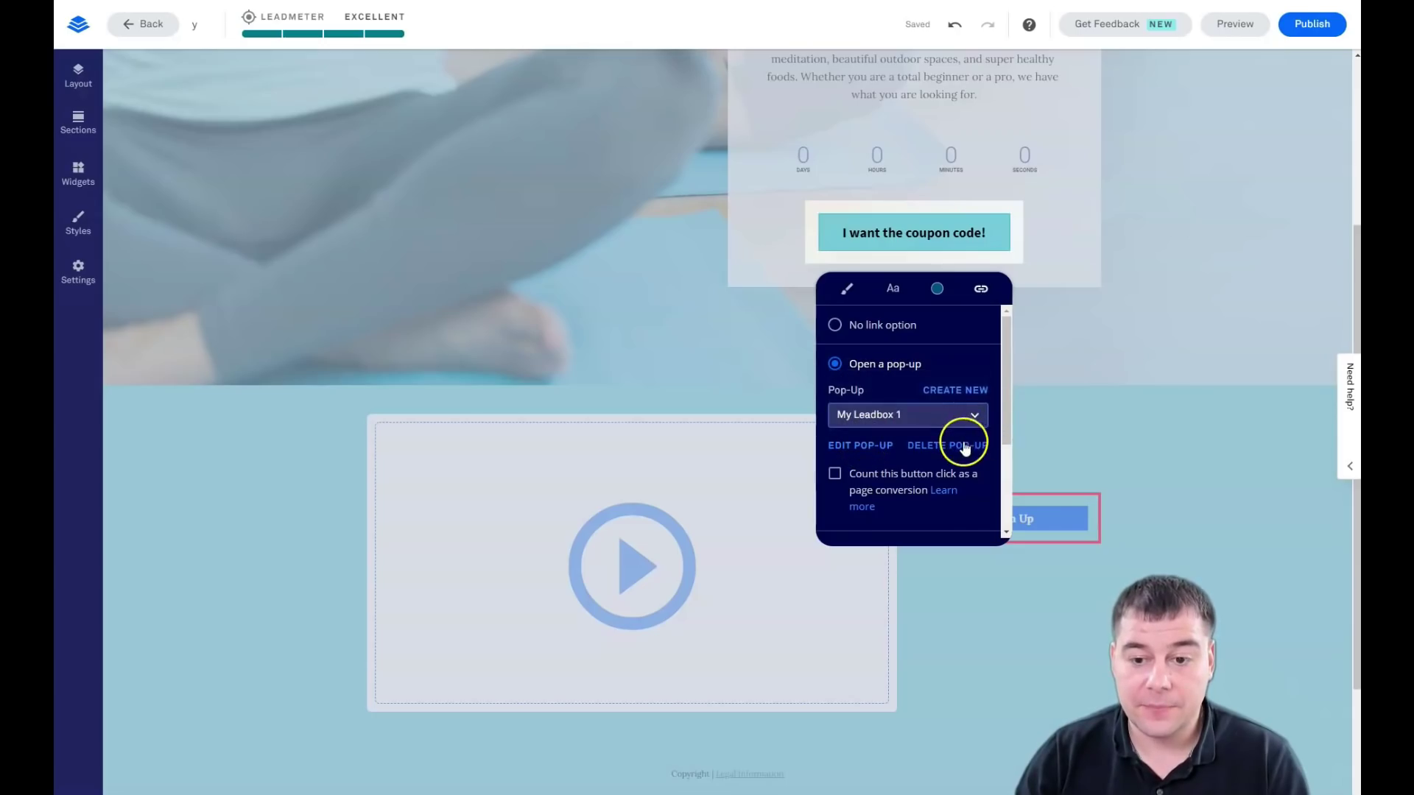
# Open the coupon button's pop-up for editing and view its layout and Section 1 style settings
pyautogui.click(848, 447)
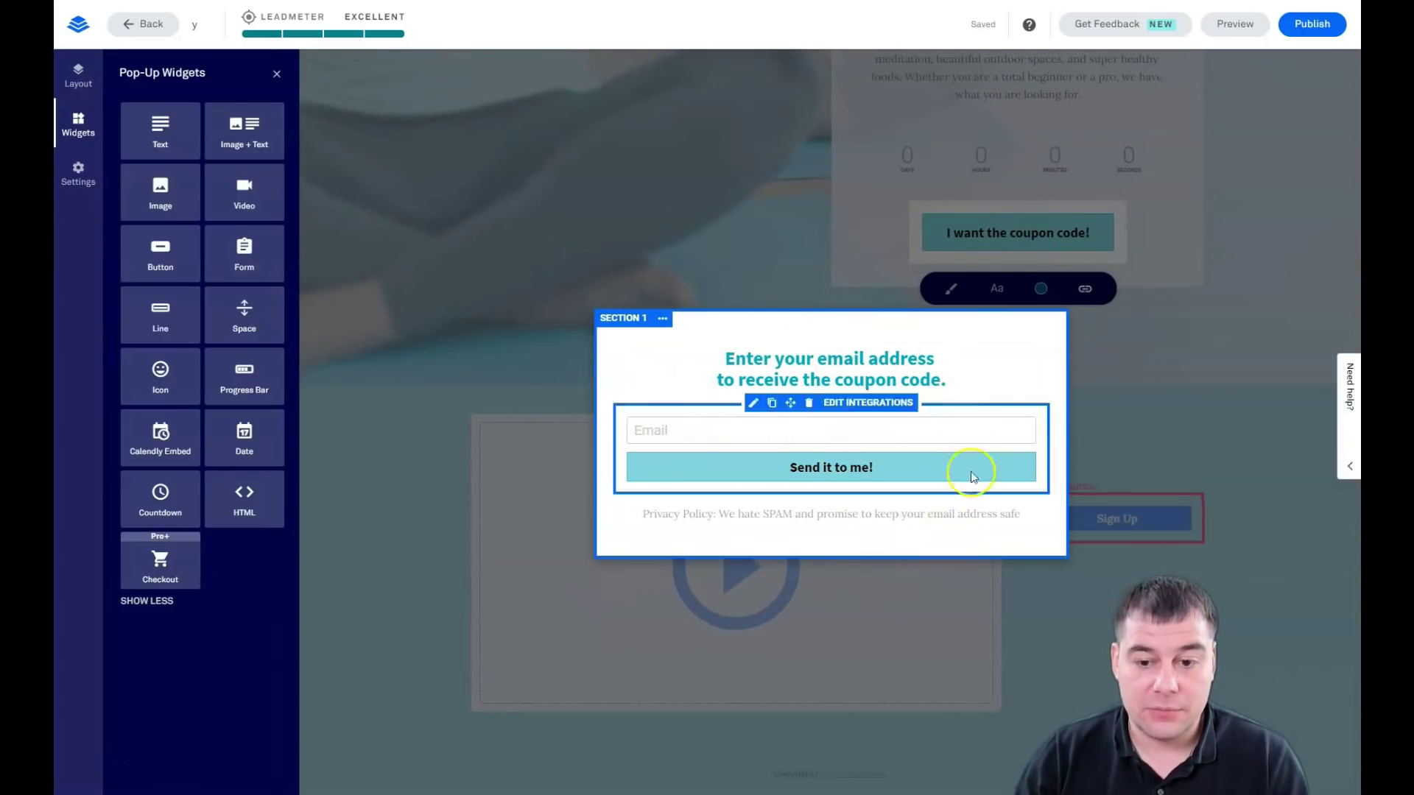
pyautogui.click(662, 318)
pyautogui.click(750, 342)
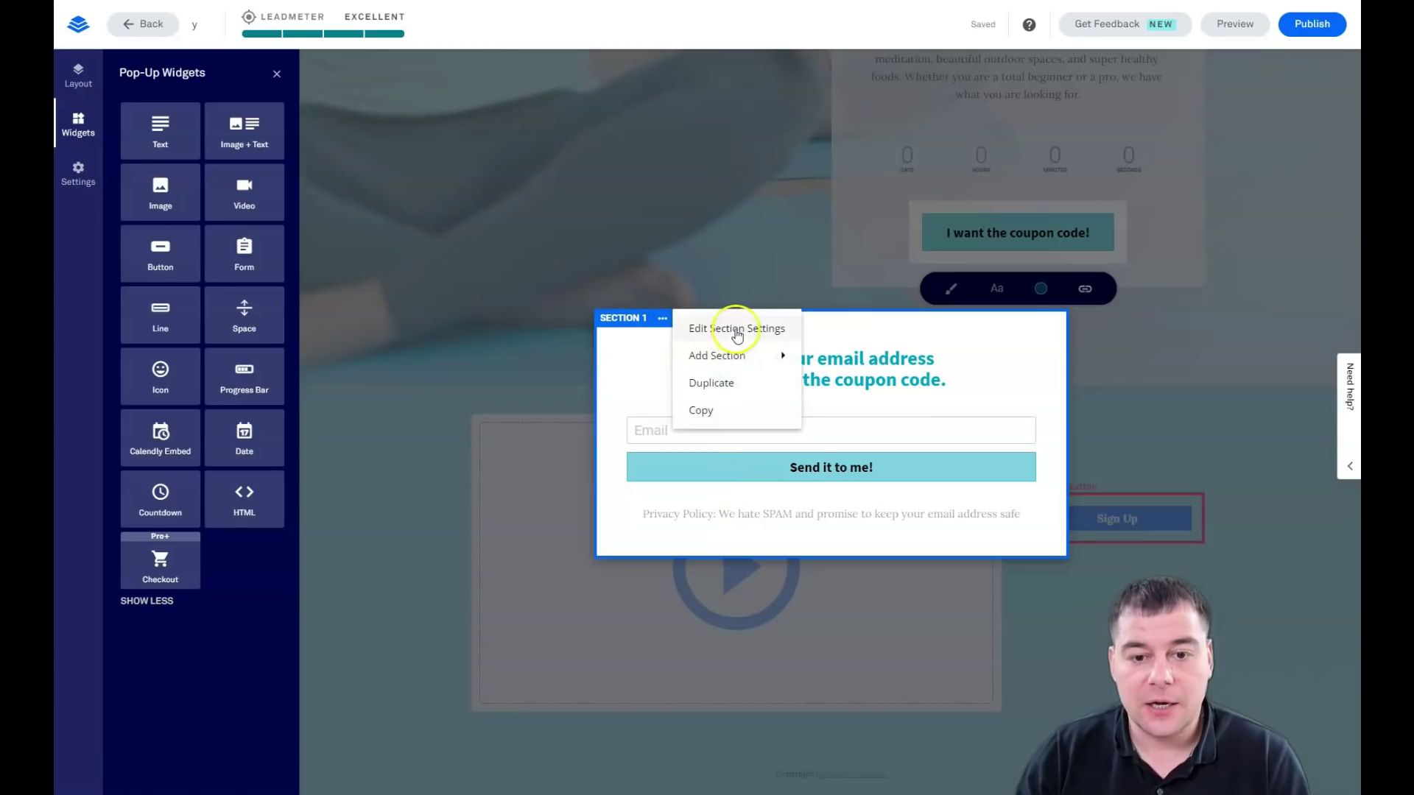
pyautogui.click(698, 329)
pyautogui.click(212, 144)
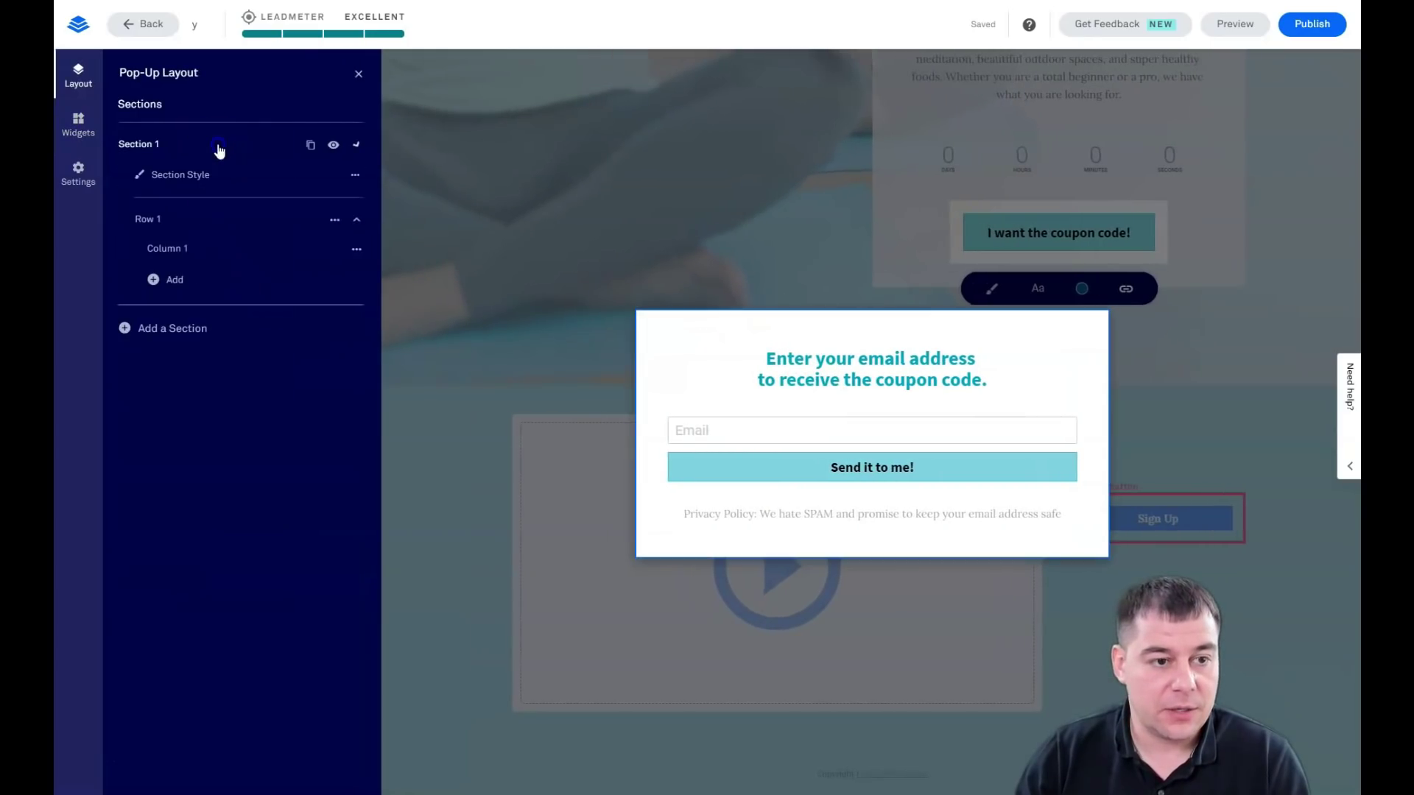
pyautogui.click(159, 279)
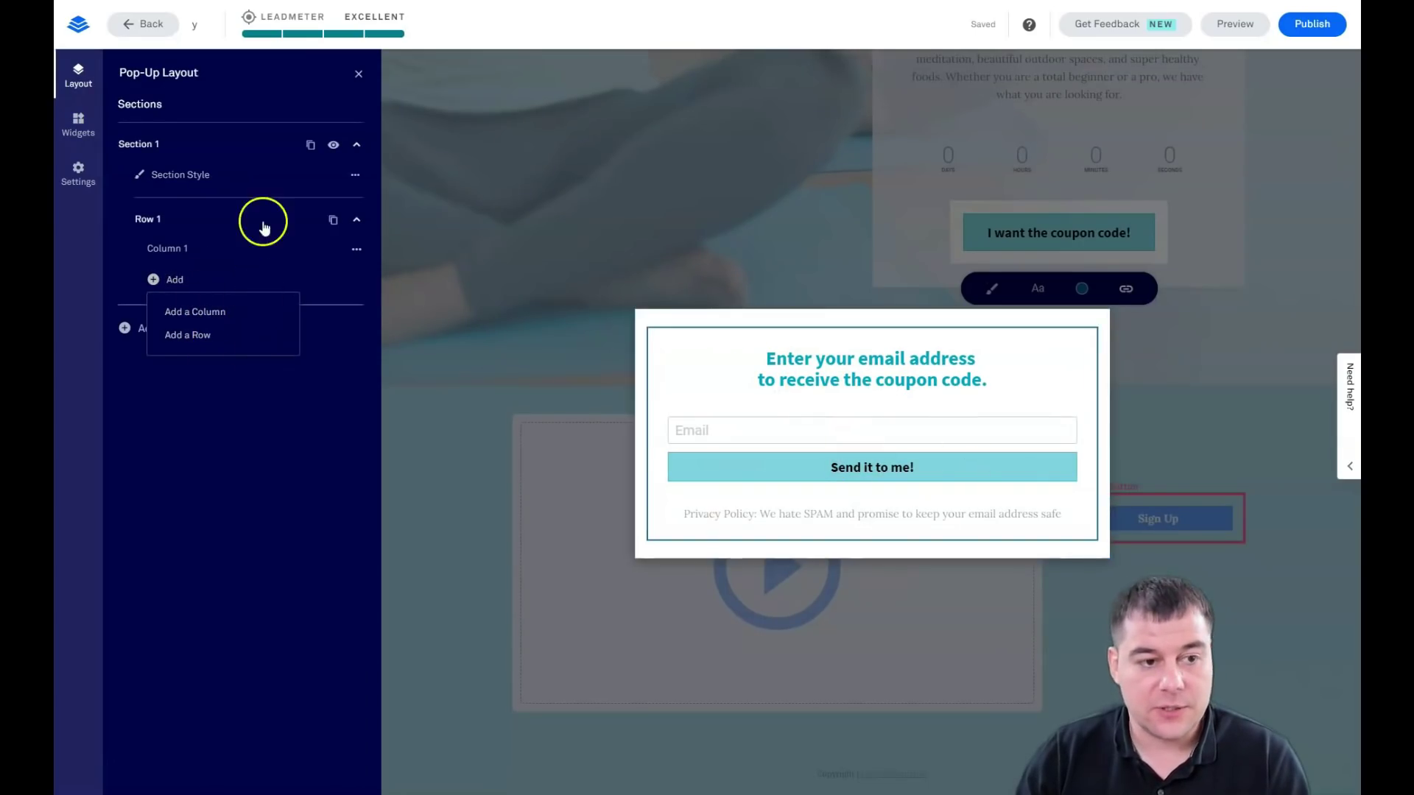
pyautogui.click(193, 177)
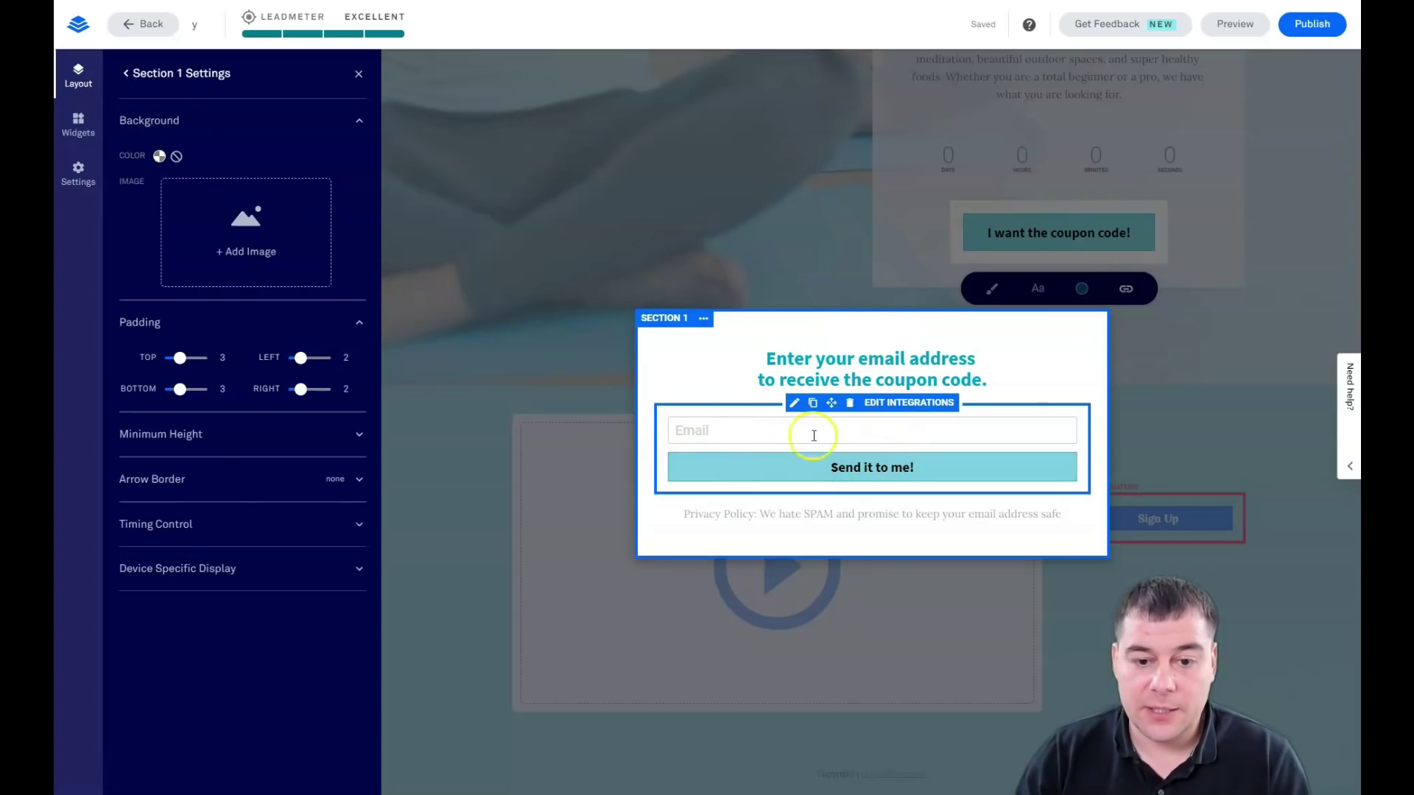
# Open the integration settings of the pop-up's email form and bring up the additional services it can connect to
pyautogui.click(898, 404)
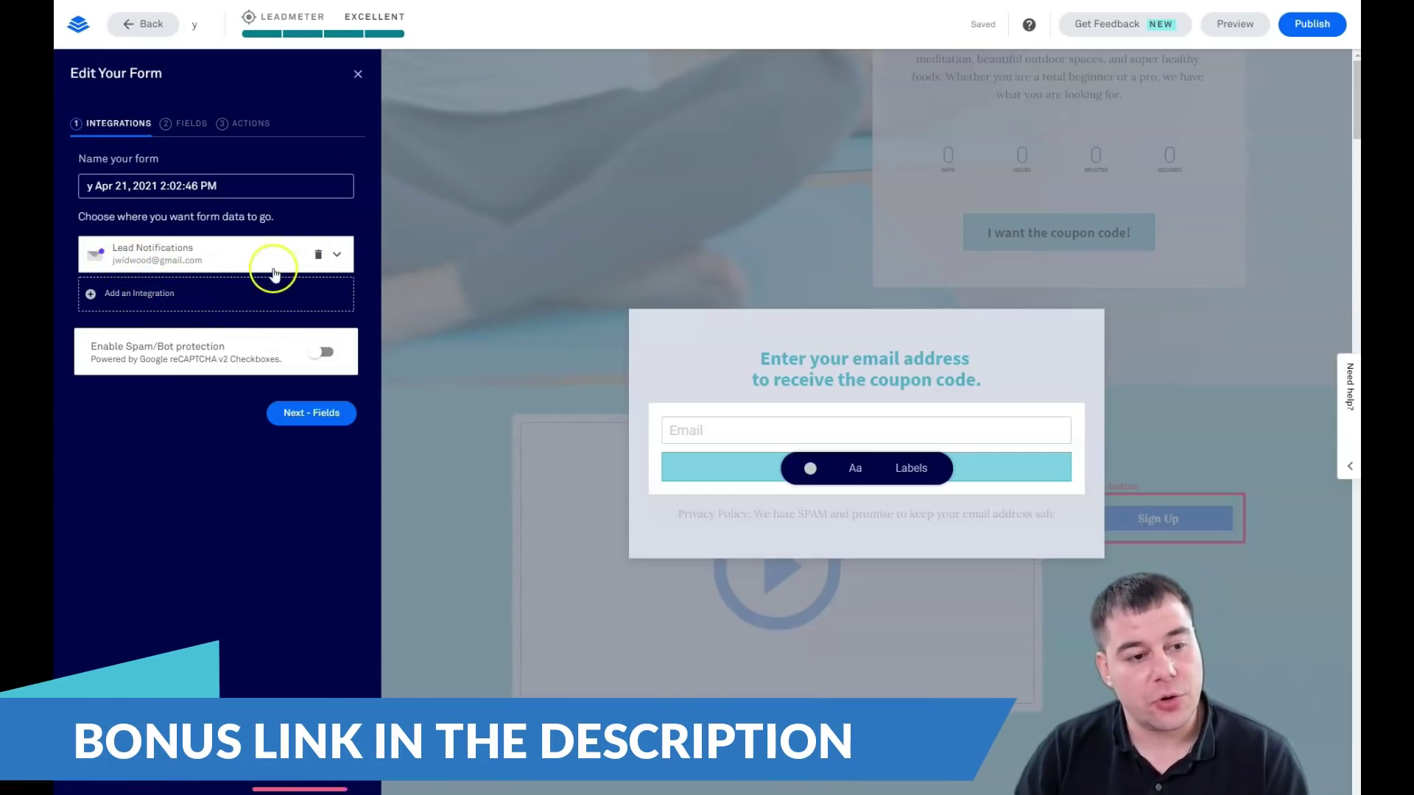
pyautogui.click(110, 294)
pyautogui.click(150, 406)
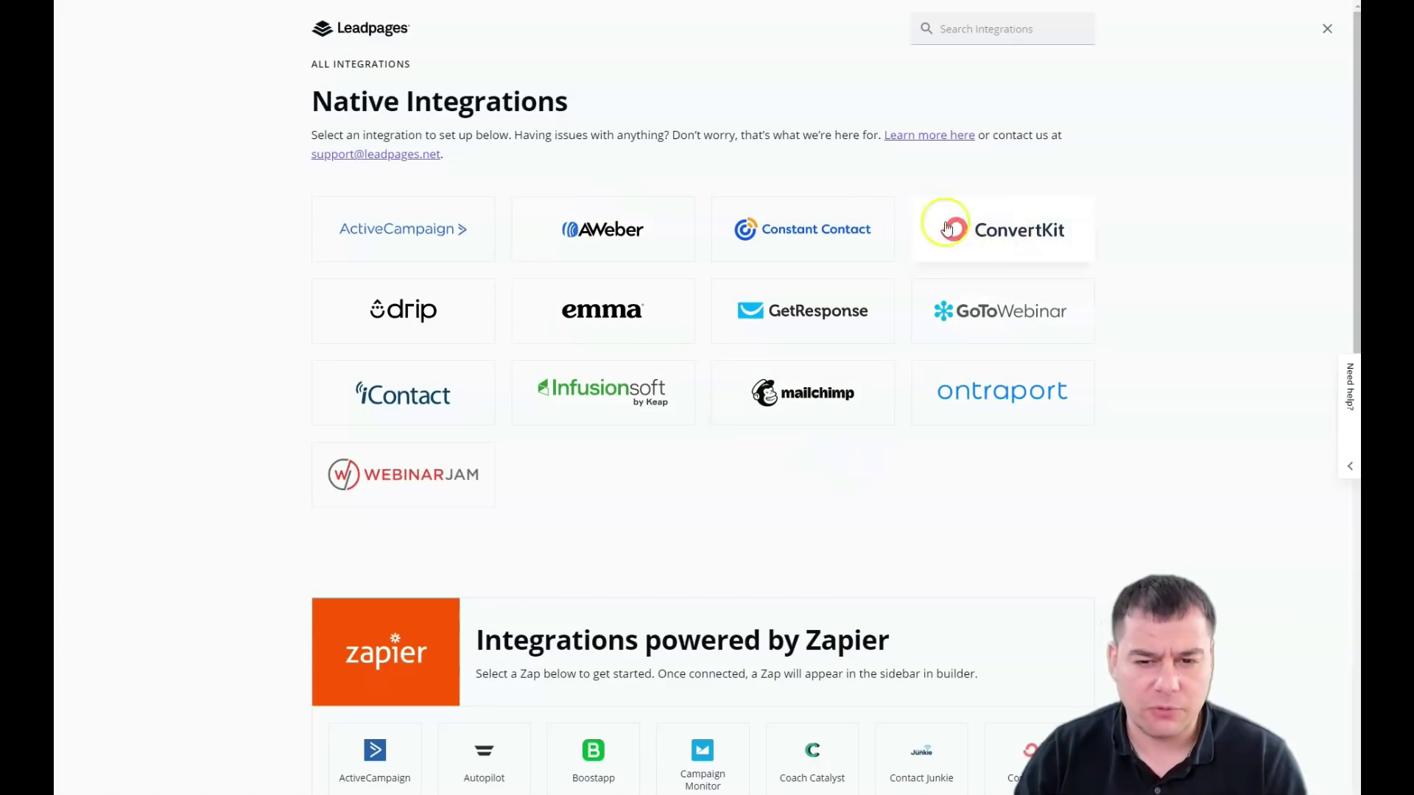
# Examine the available native integrations and the integrations powered by Zapier, then return to the form settings
pyautogui.scroll(-1, 793, 462)
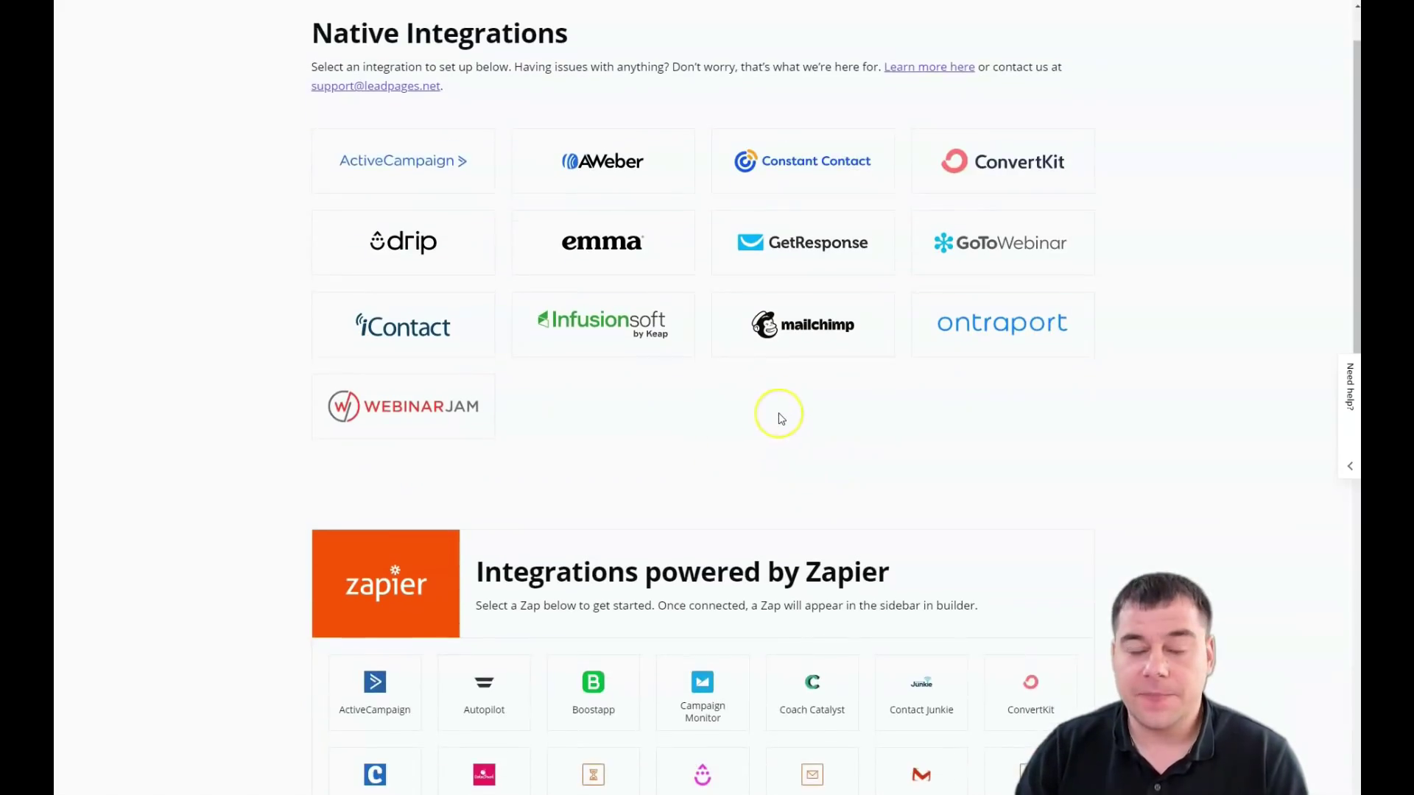
pyautogui.scroll(-1, 782, 418)
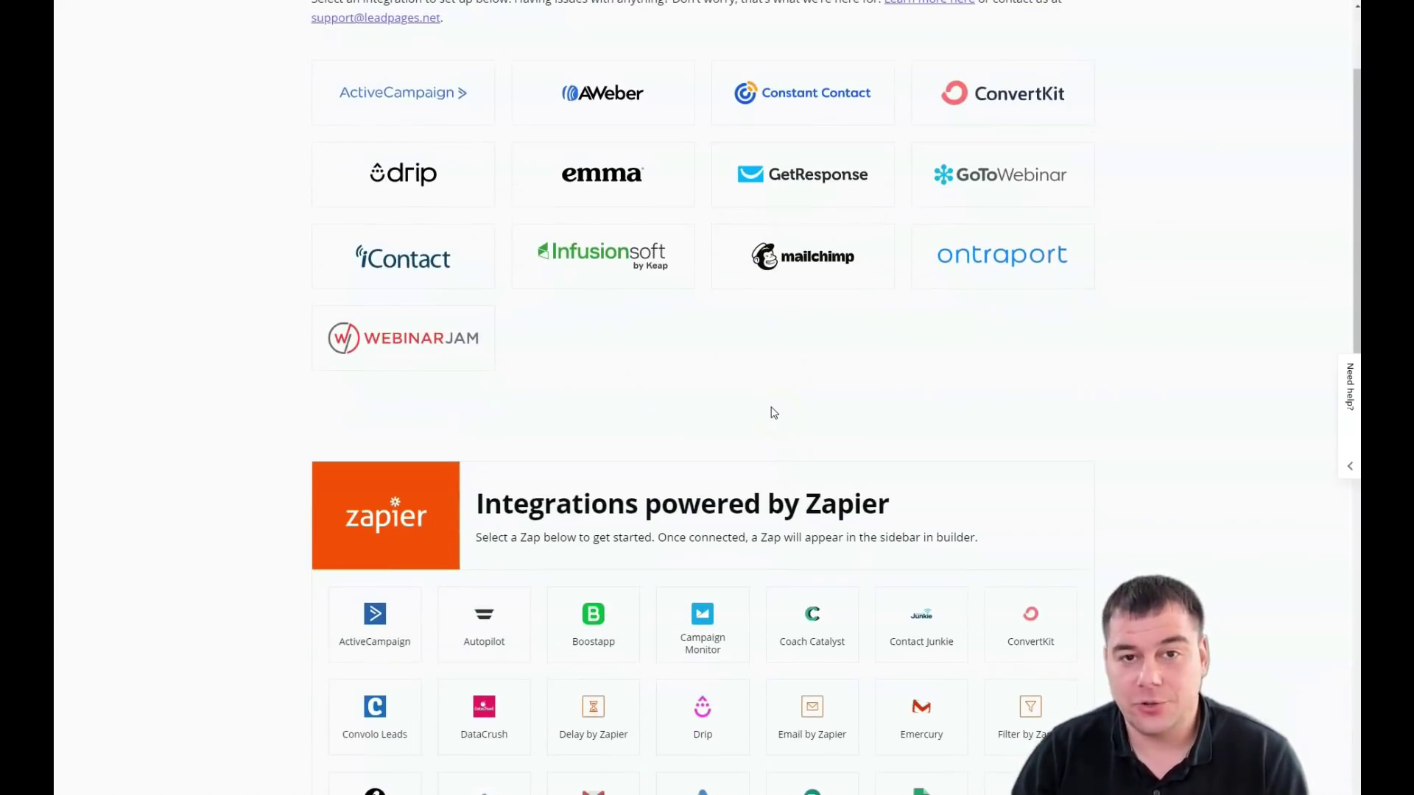
pyautogui.scroll(-2, 774, 390)
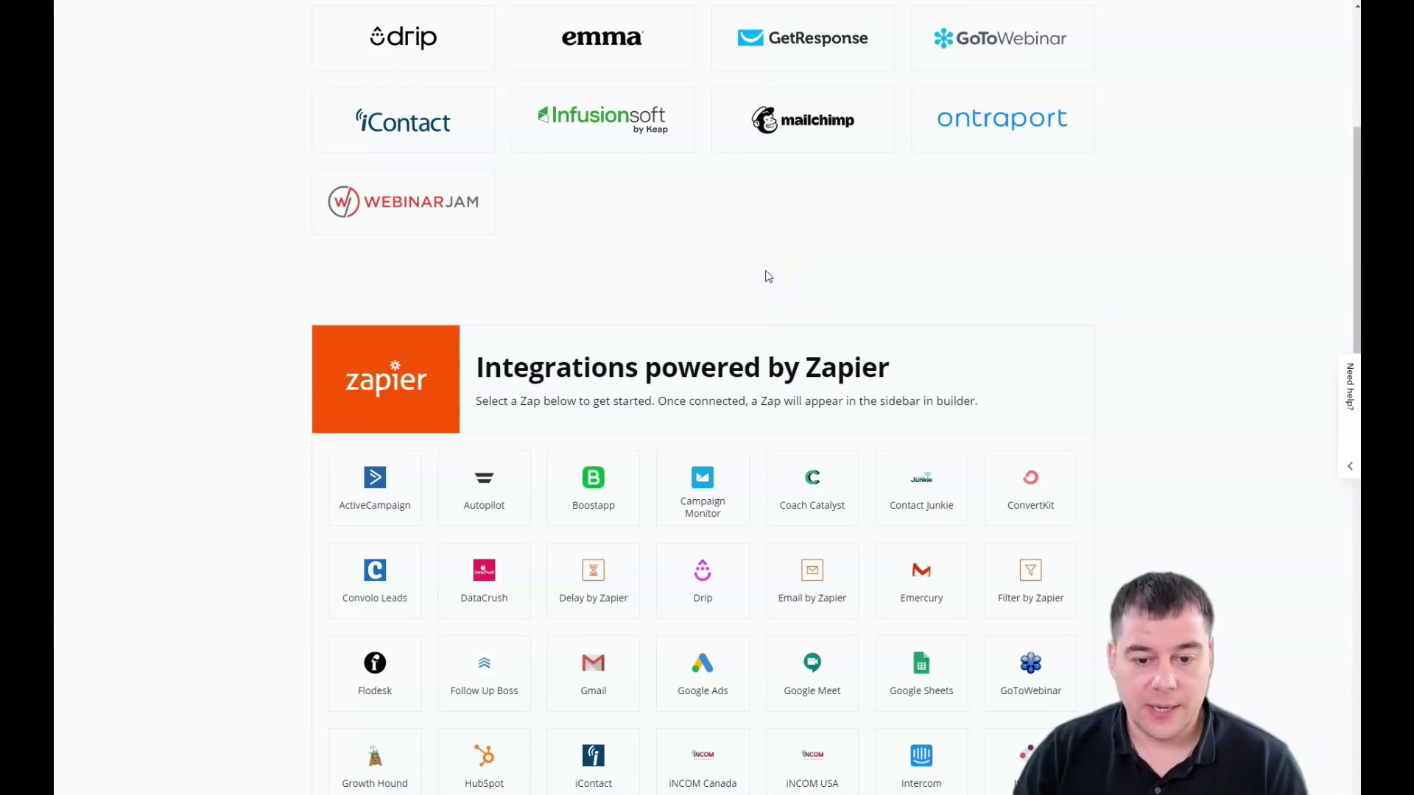
pyautogui.scroll(-5, 768, 276)
pyautogui.scroll(9, 805, 274)
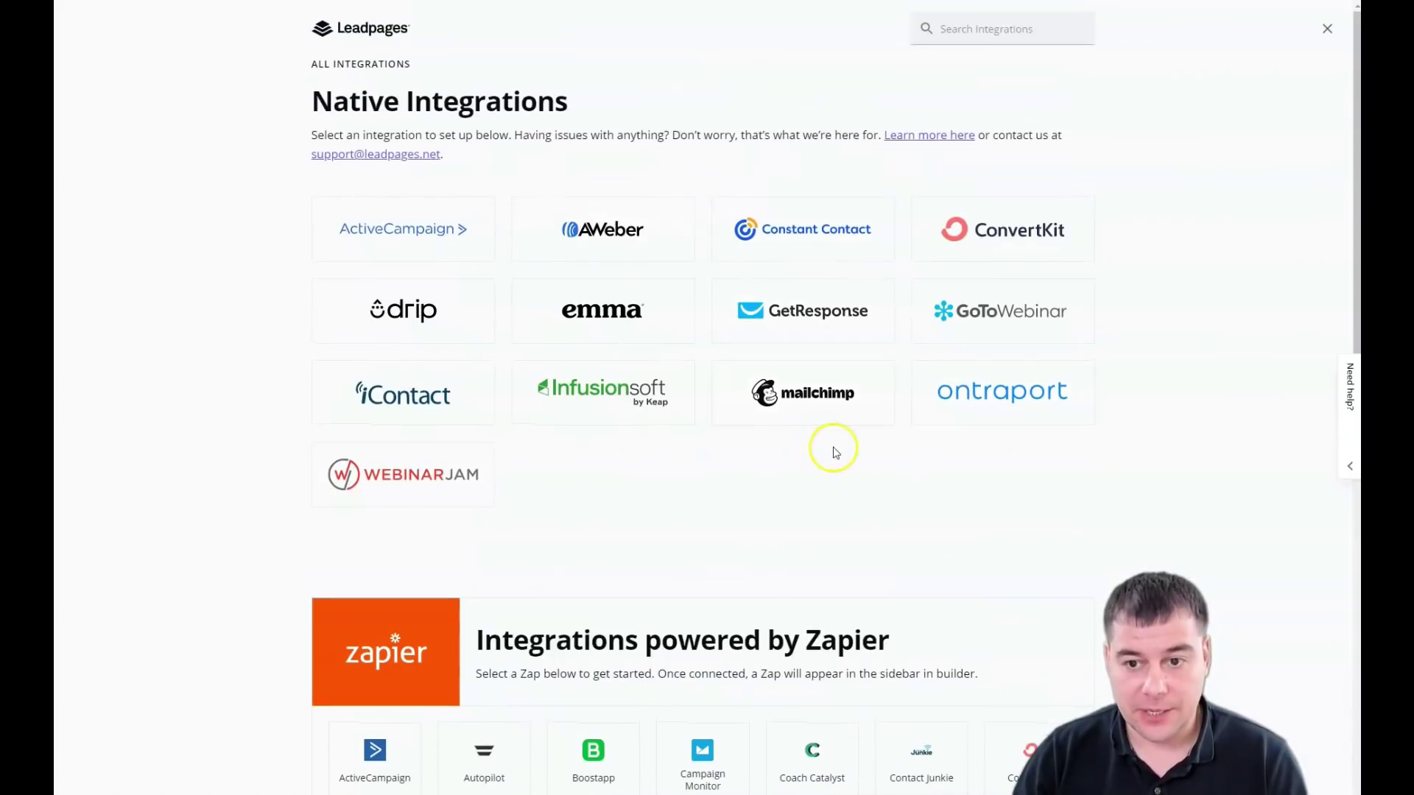
pyautogui.scroll(-6, 834, 452)
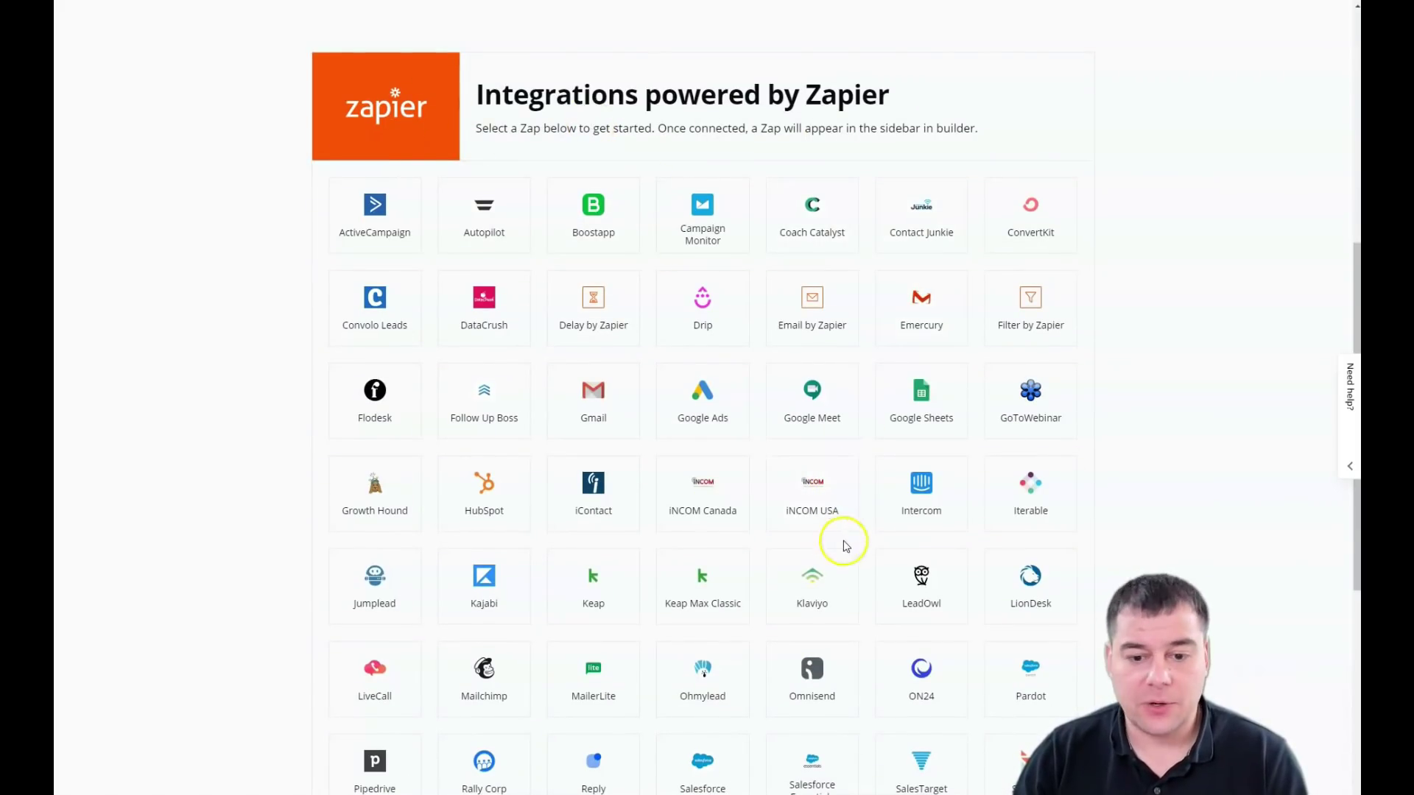
pyautogui.scroll(-3, 829, 582)
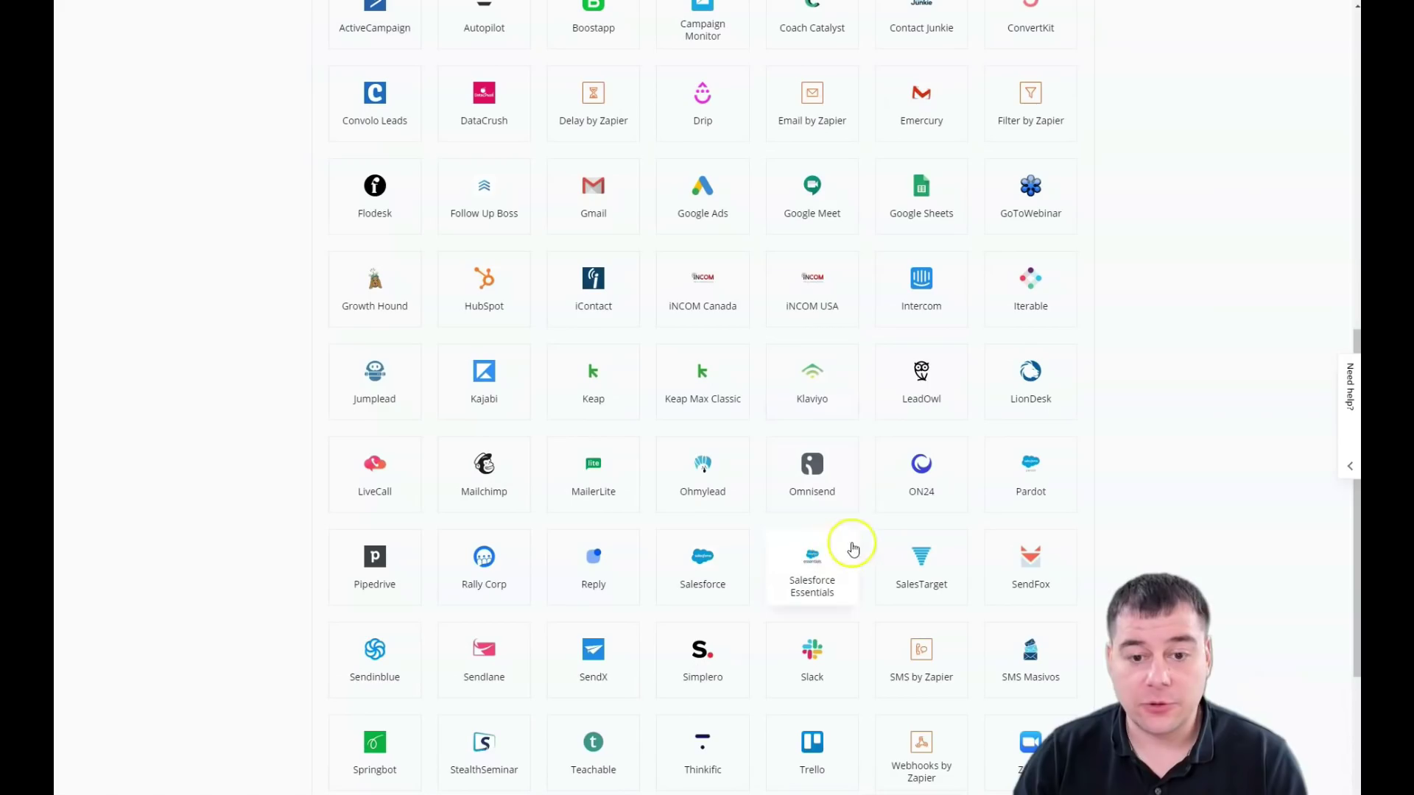
pyautogui.scroll(-2, 751, 543)
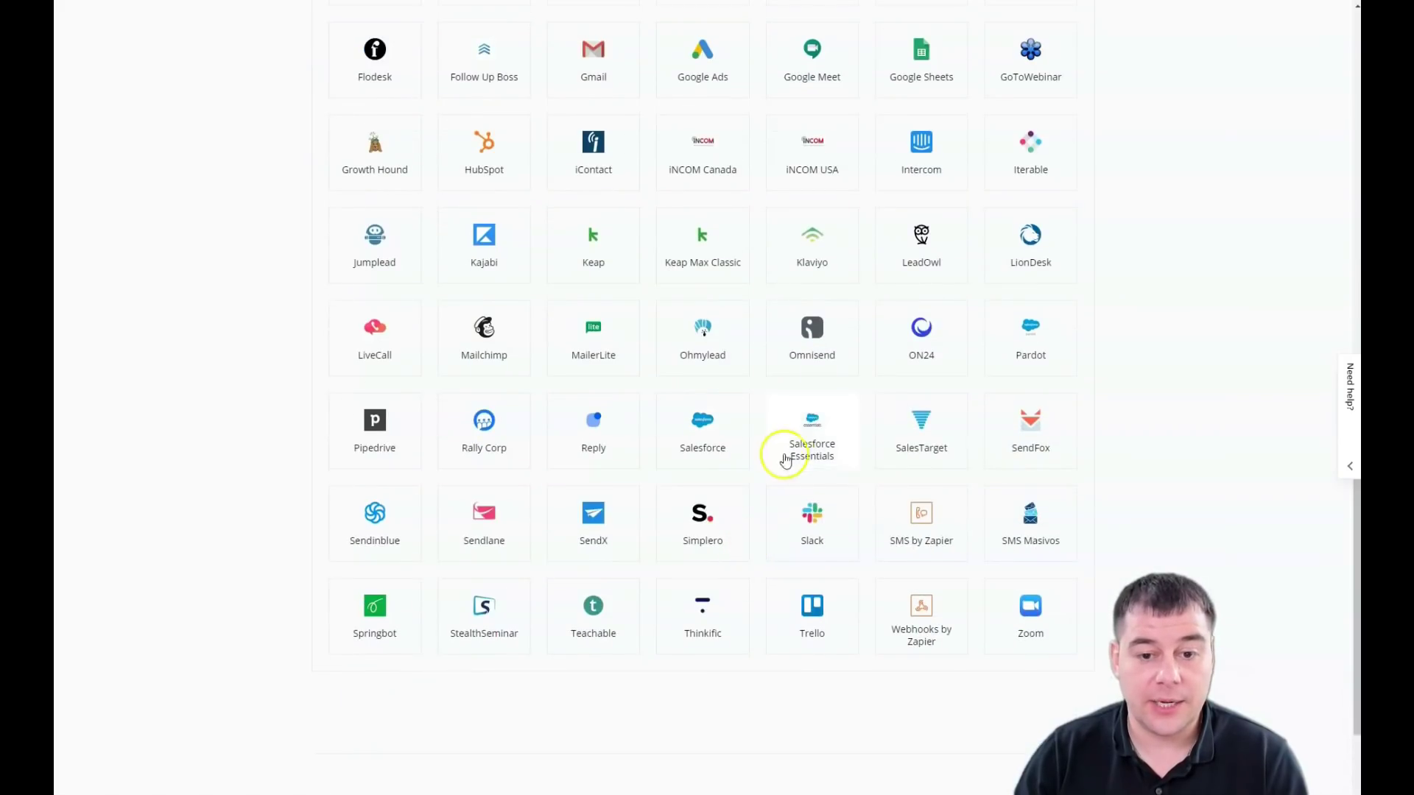
pyautogui.scroll(5, 810, 464)
pyautogui.scroll(7, 838, 516)
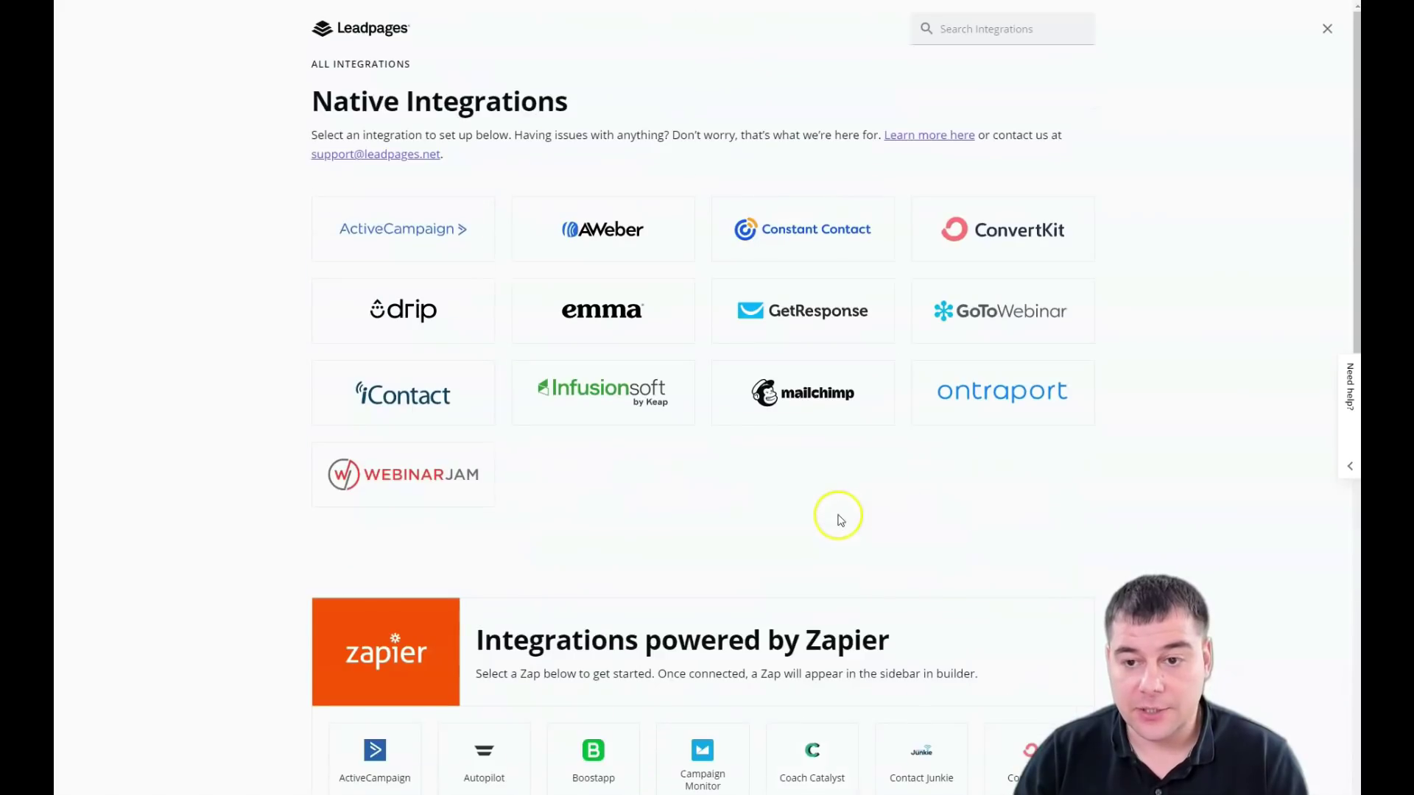
pyautogui.scroll(-5, 840, 520)
pyautogui.scroll(5, 930, 464)
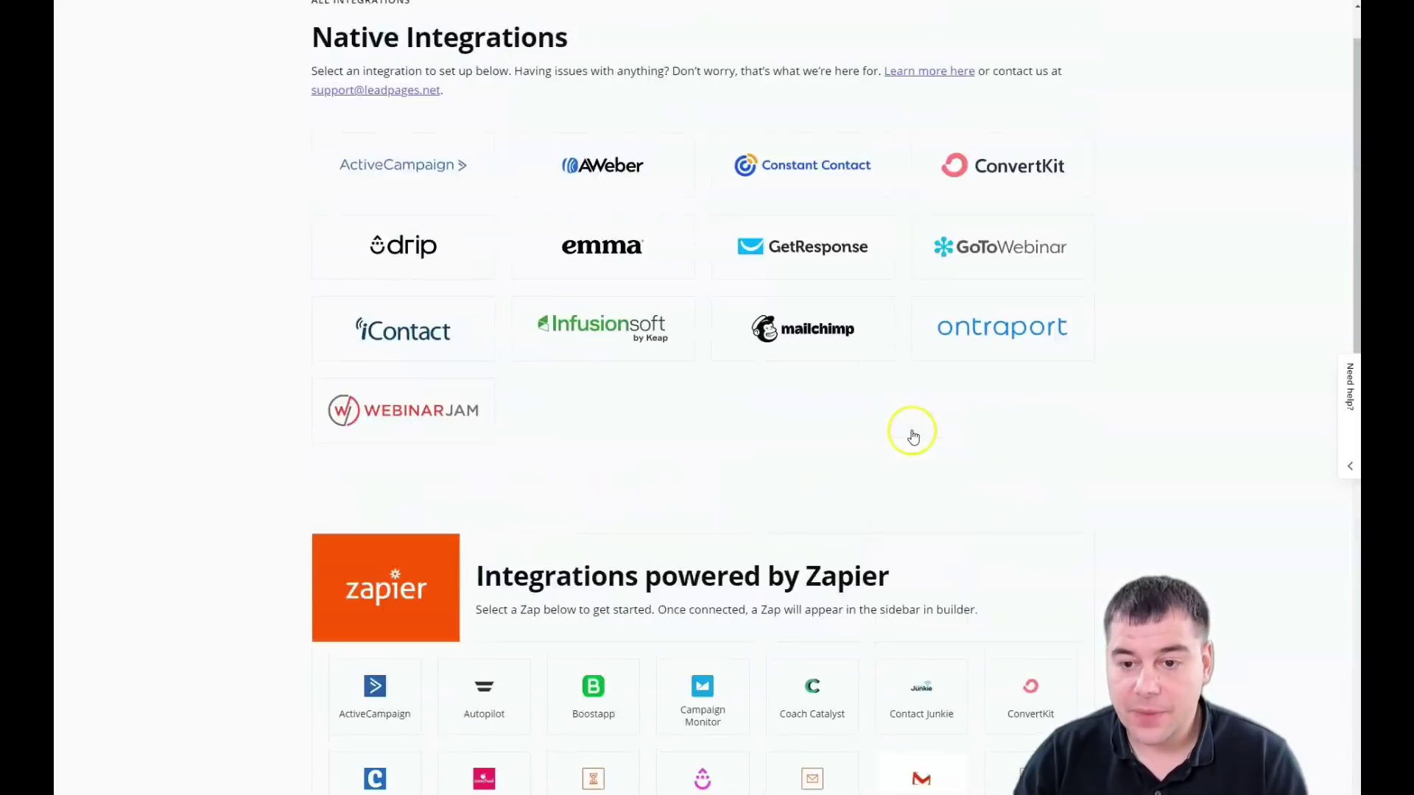
pyautogui.click(1328, 30)
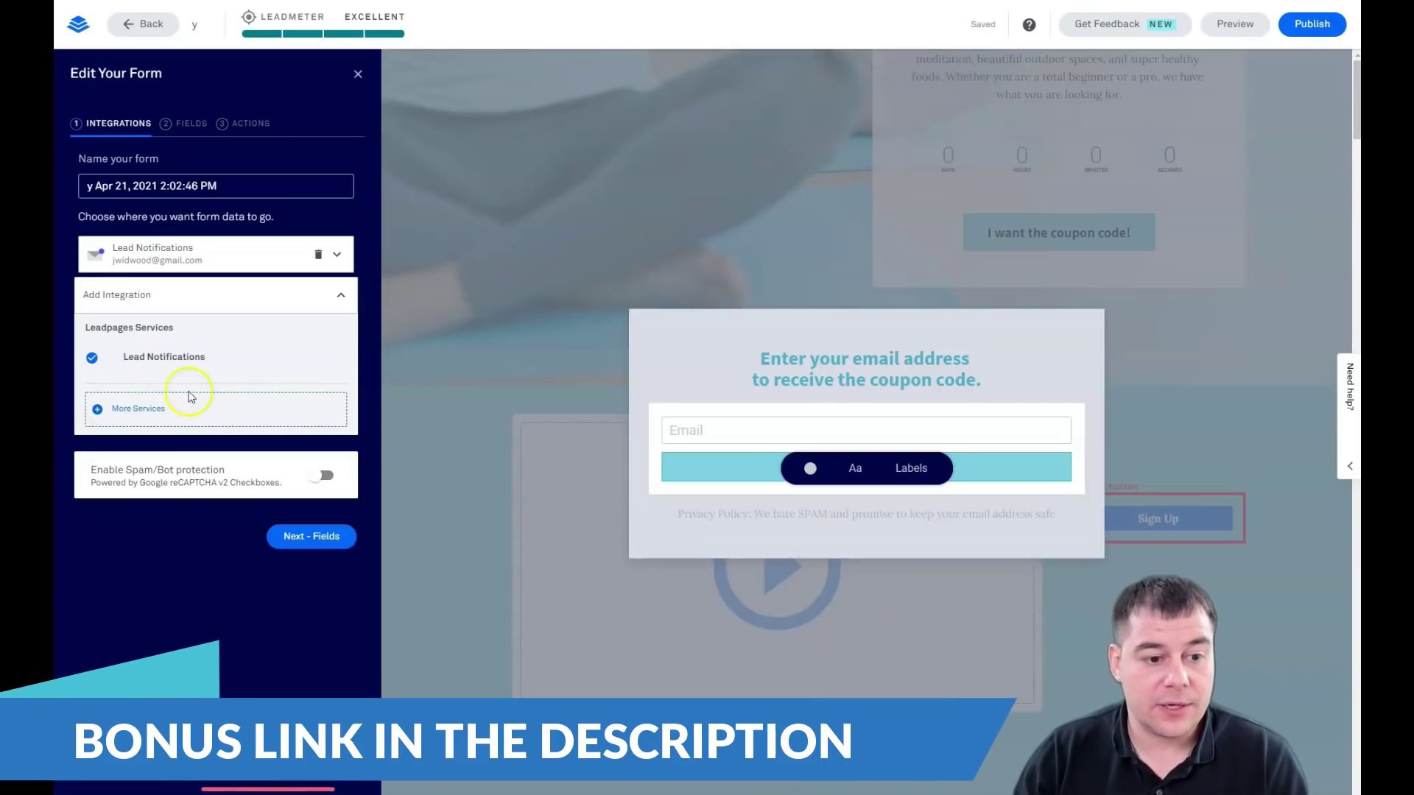
# Add a First Name field to the pop-up form and place it above the Email field
pyautogui.click(179, 125)
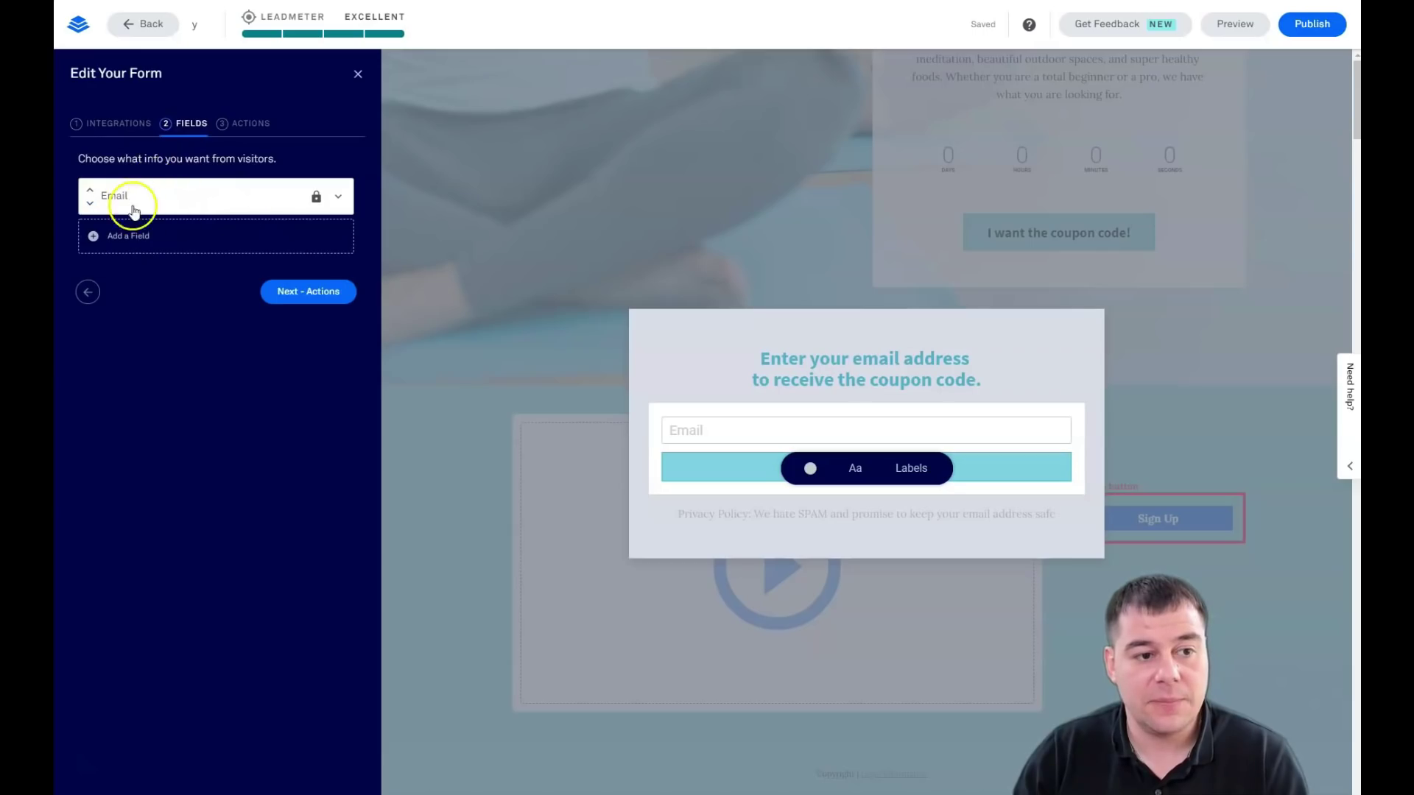
pyautogui.click(111, 249)
pyautogui.click(253, 313)
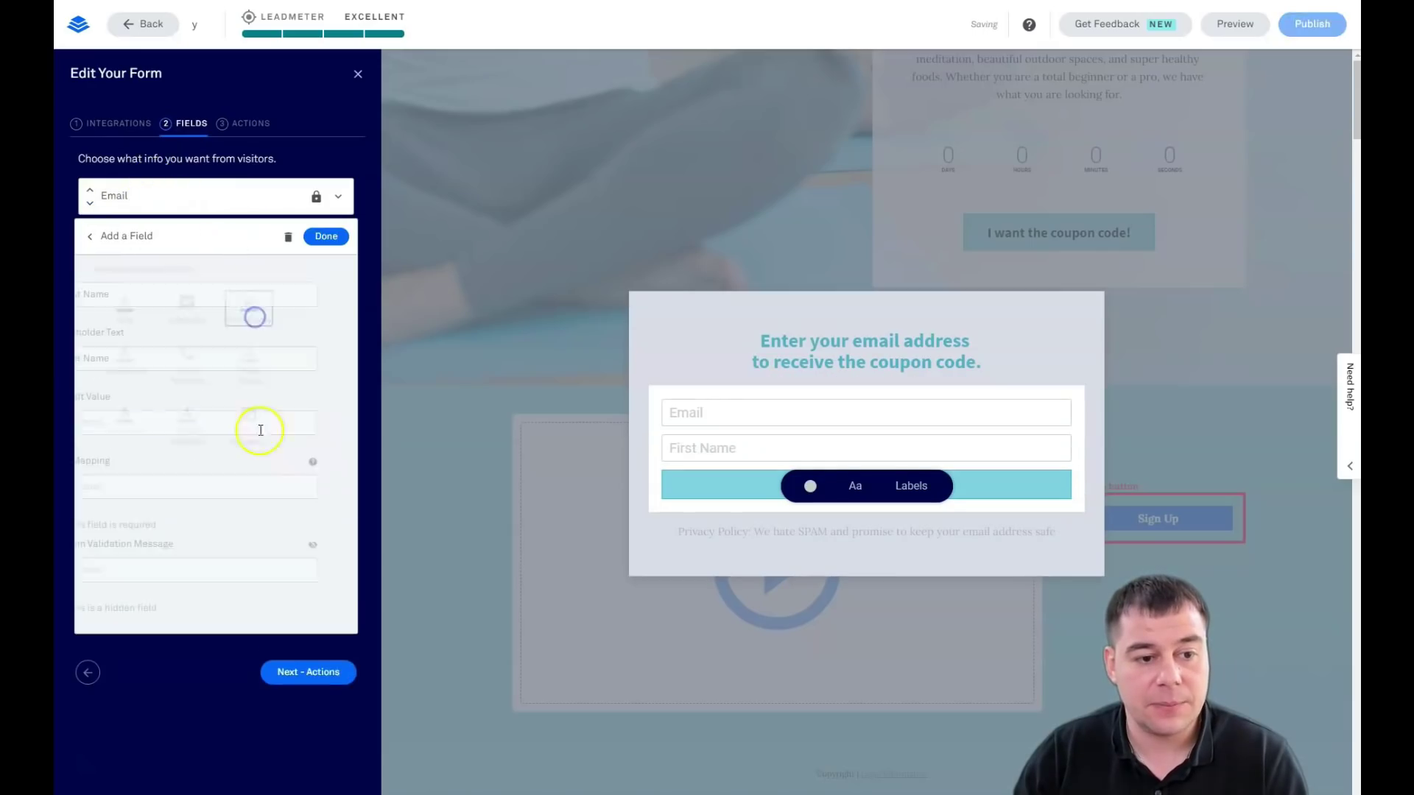
pyautogui.click(325, 237)
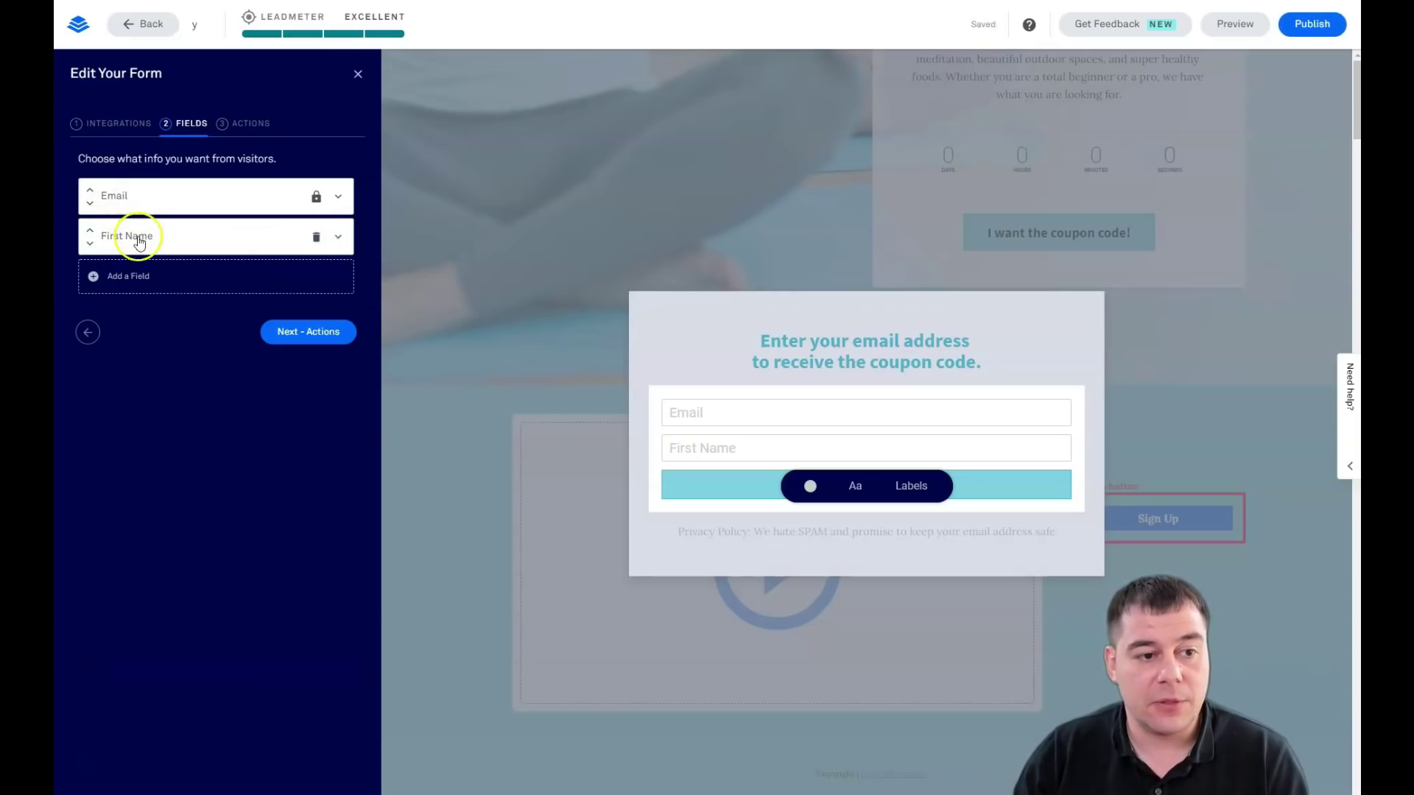
pyautogui.click(89, 231)
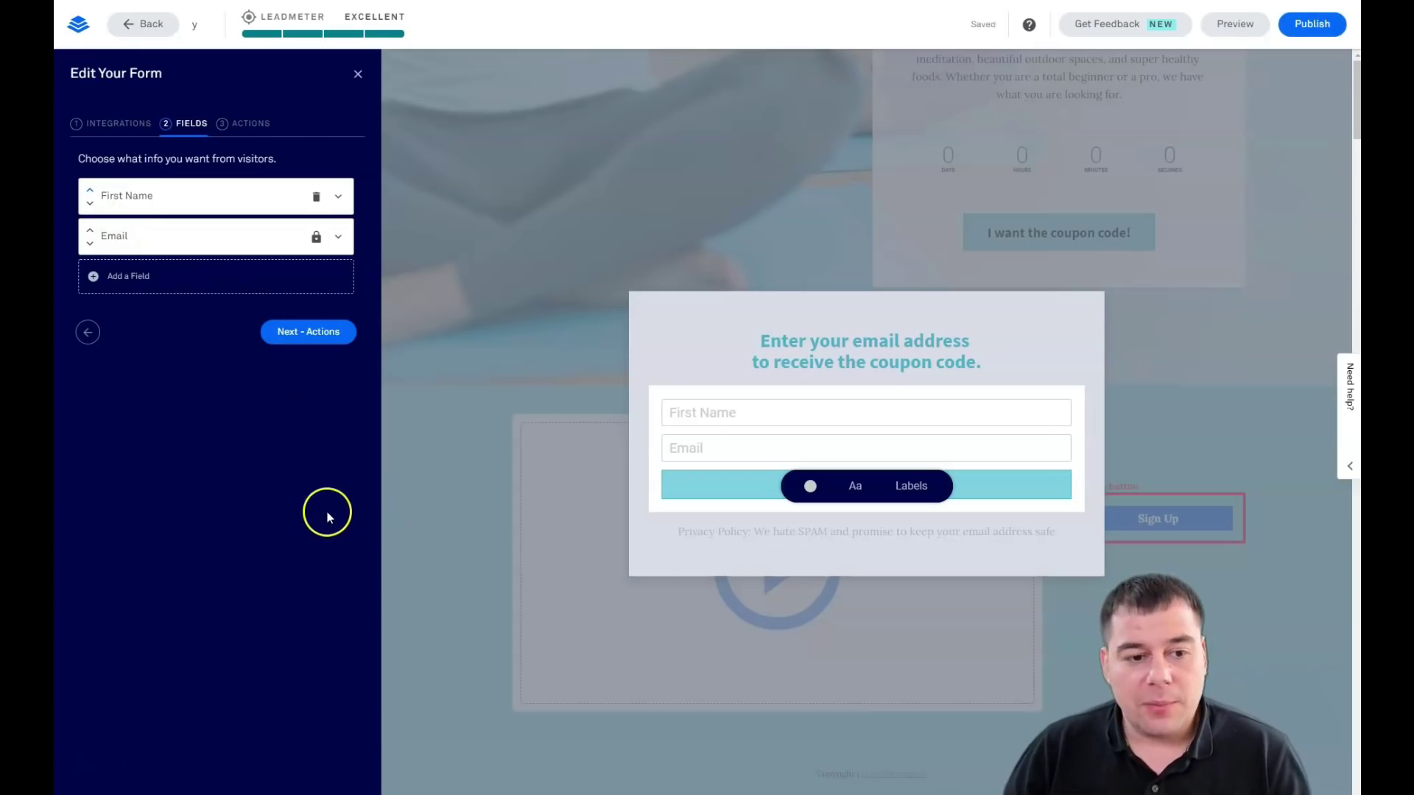
# Review the other available form fields and the post-submission actions, then save the form and leave the pop-up editor
pyautogui.click(94, 277)
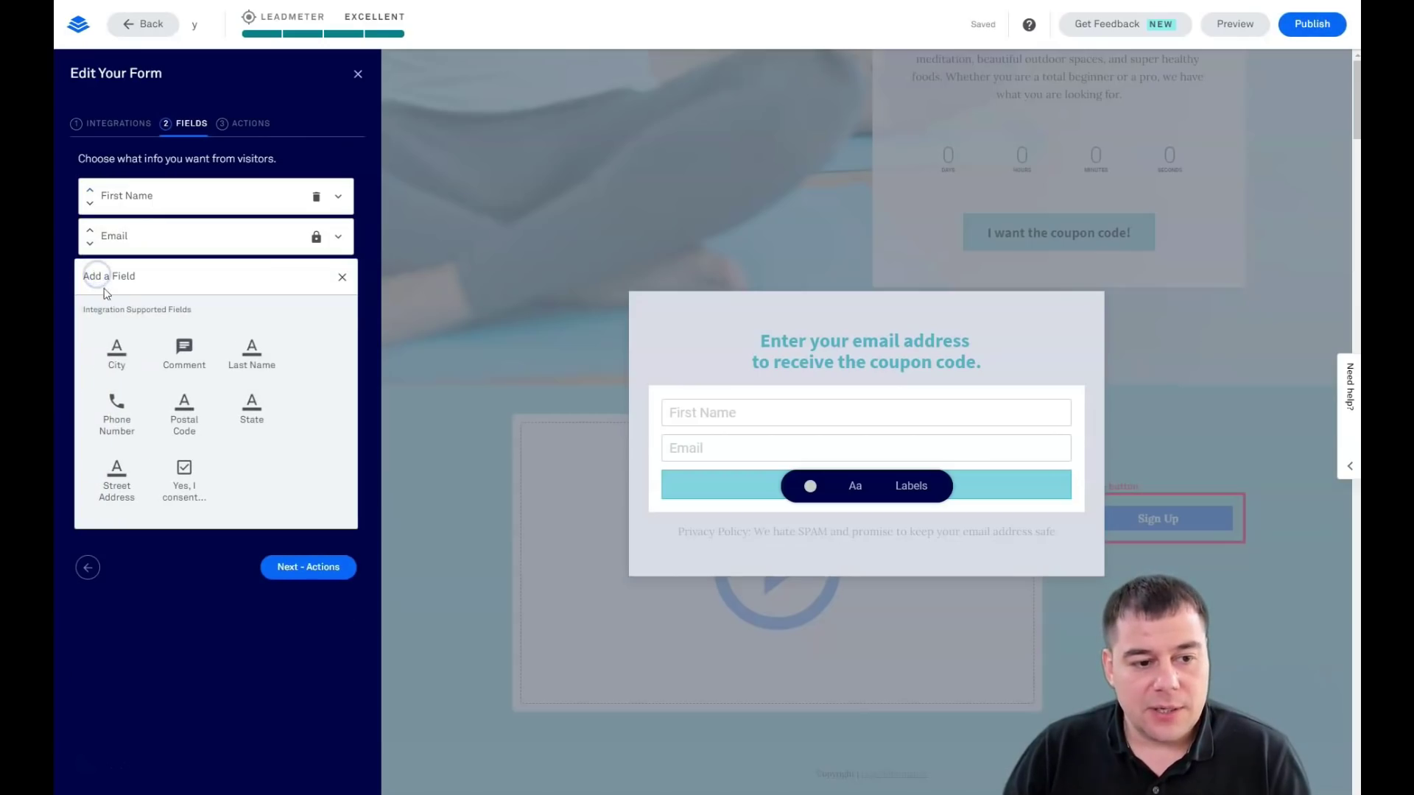
pyautogui.click(341, 278)
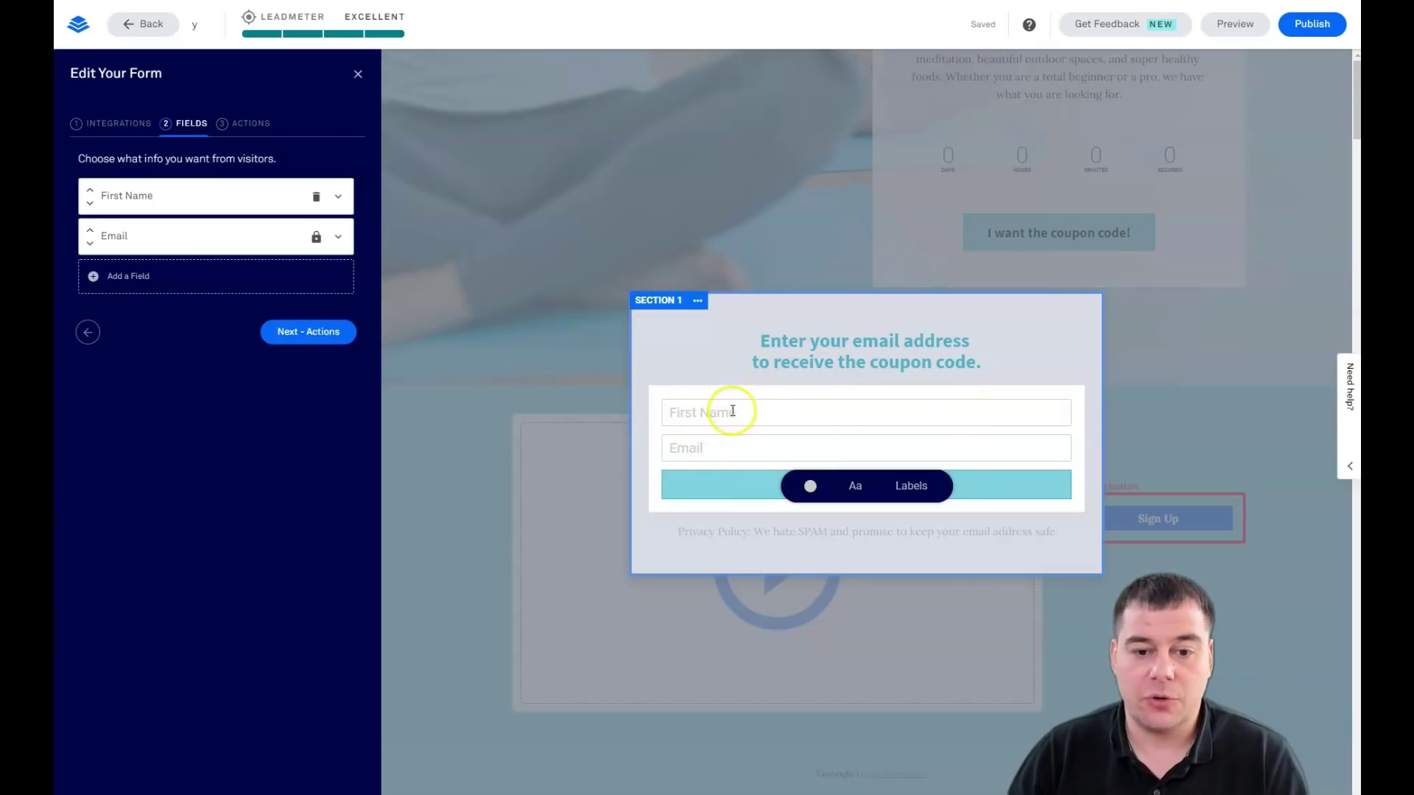
pyautogui.click(243, 130)
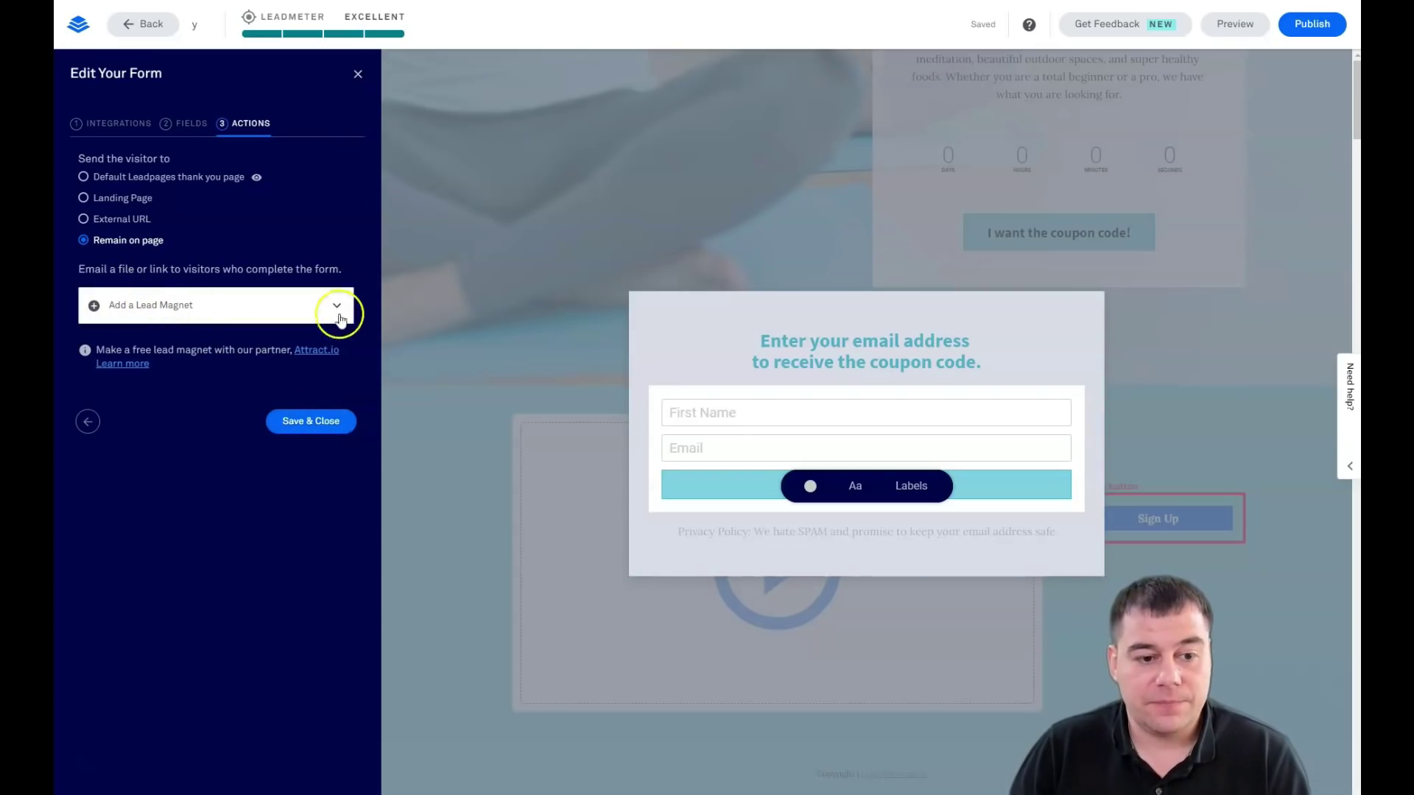
pyautogui.click(296, 419)
pyautogui.click(606, 166)
pyautogui.scroll(4, 805, 353)
pyautogui.scroll(-6, 636, 321)
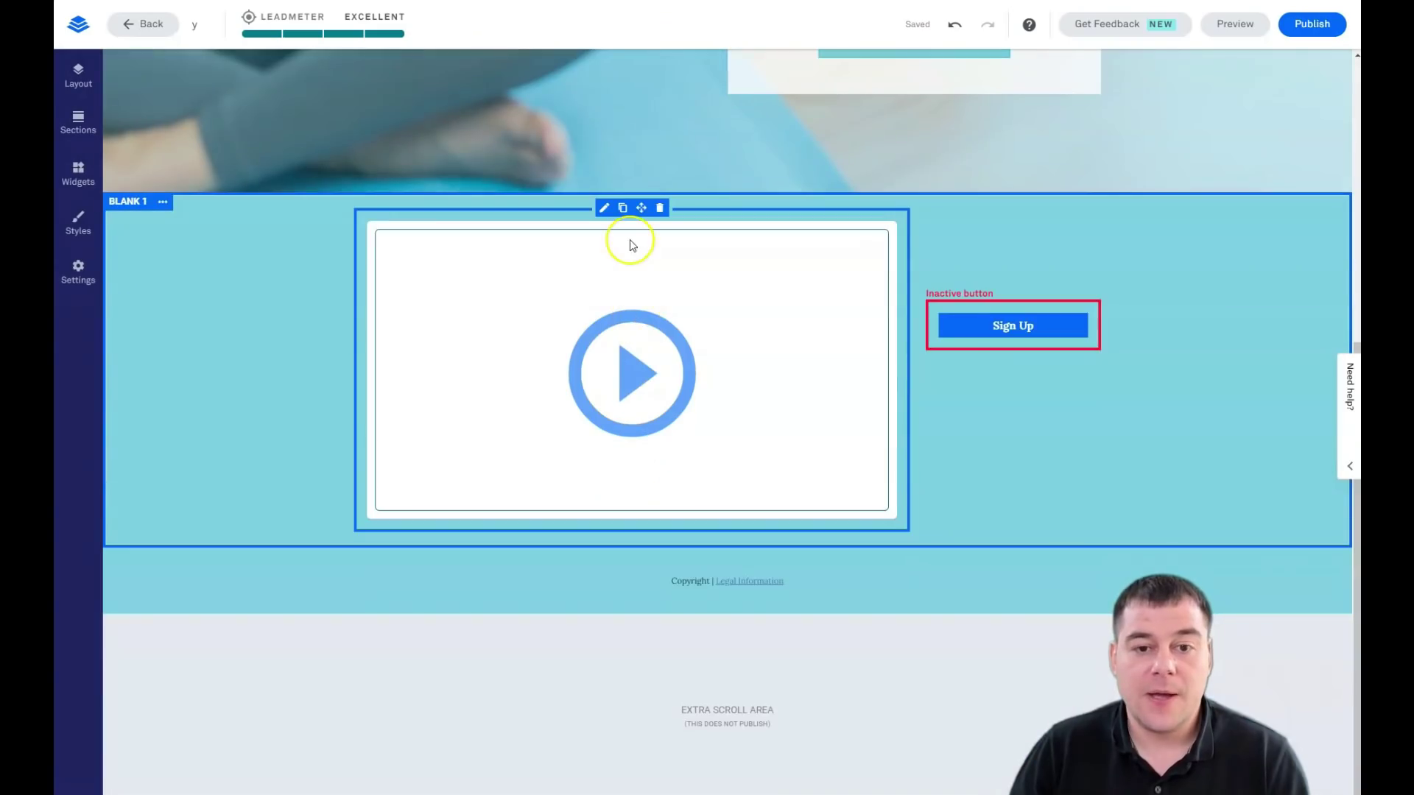
pyautogui.scroll(6, 639, 244)
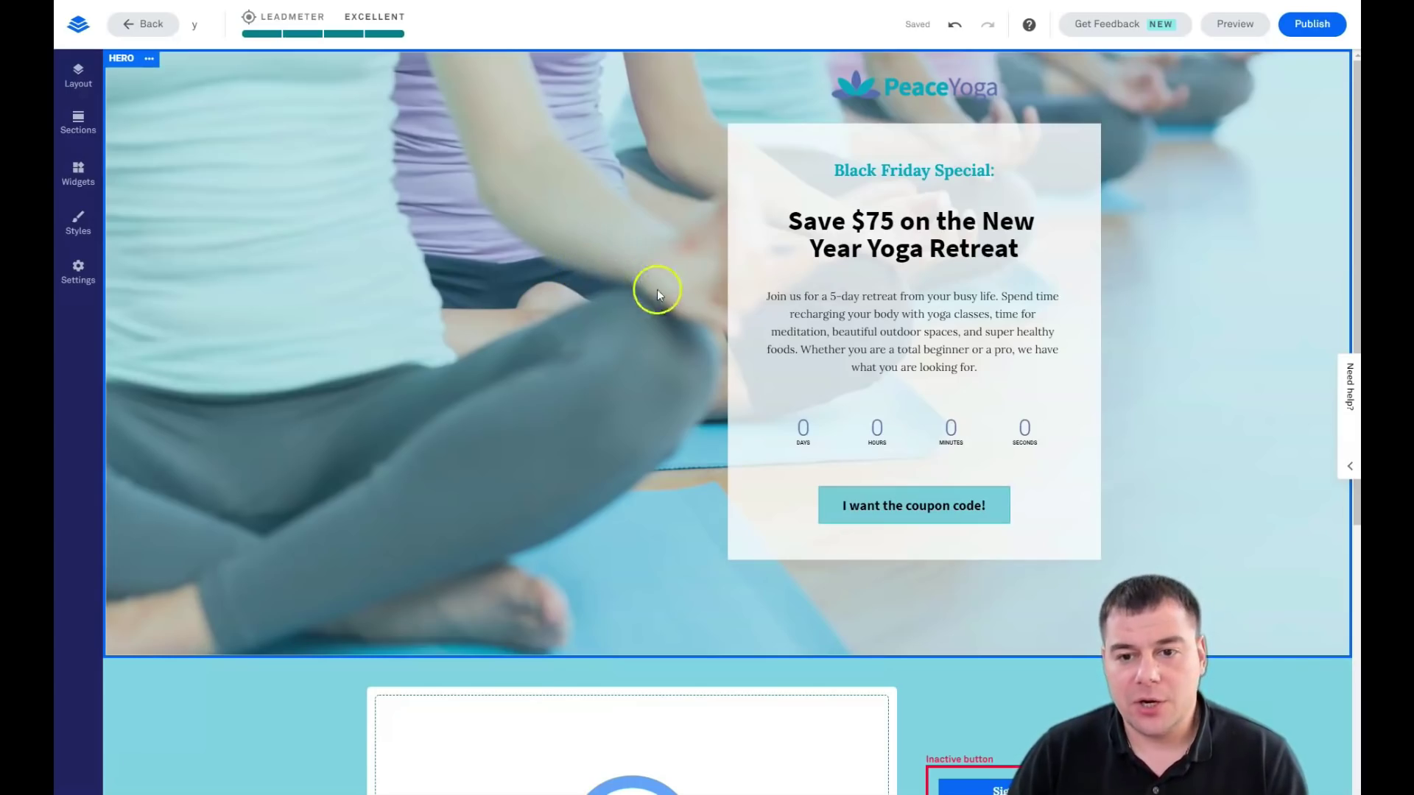
# Add a click event to the Sign Up button beside the video that opens the My Leadbox 1 pop-up
pyautogui.scroll(-1, 609, 310)
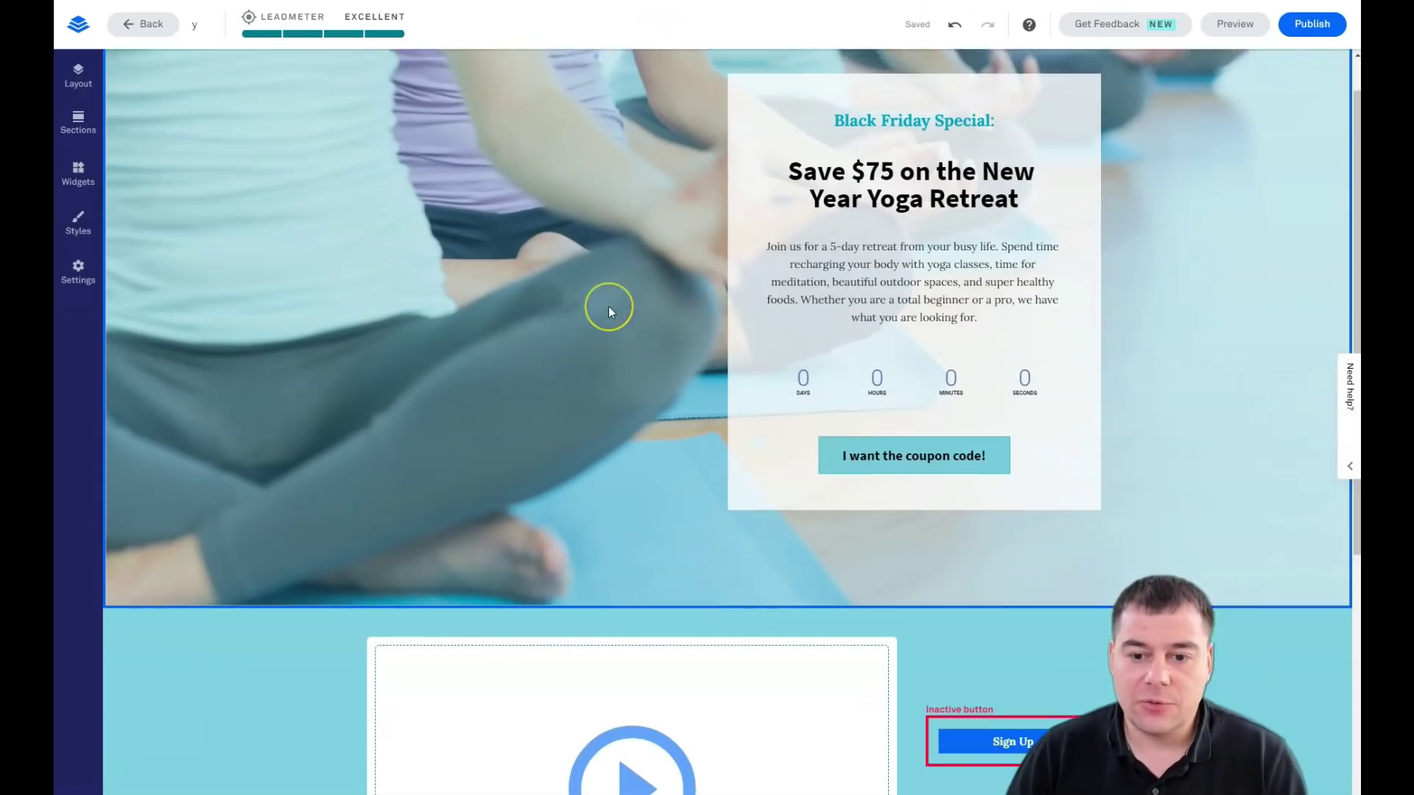
pyautogui.scroll(-2, 608, 309)
pyautogui.moveTo(1077, 265)
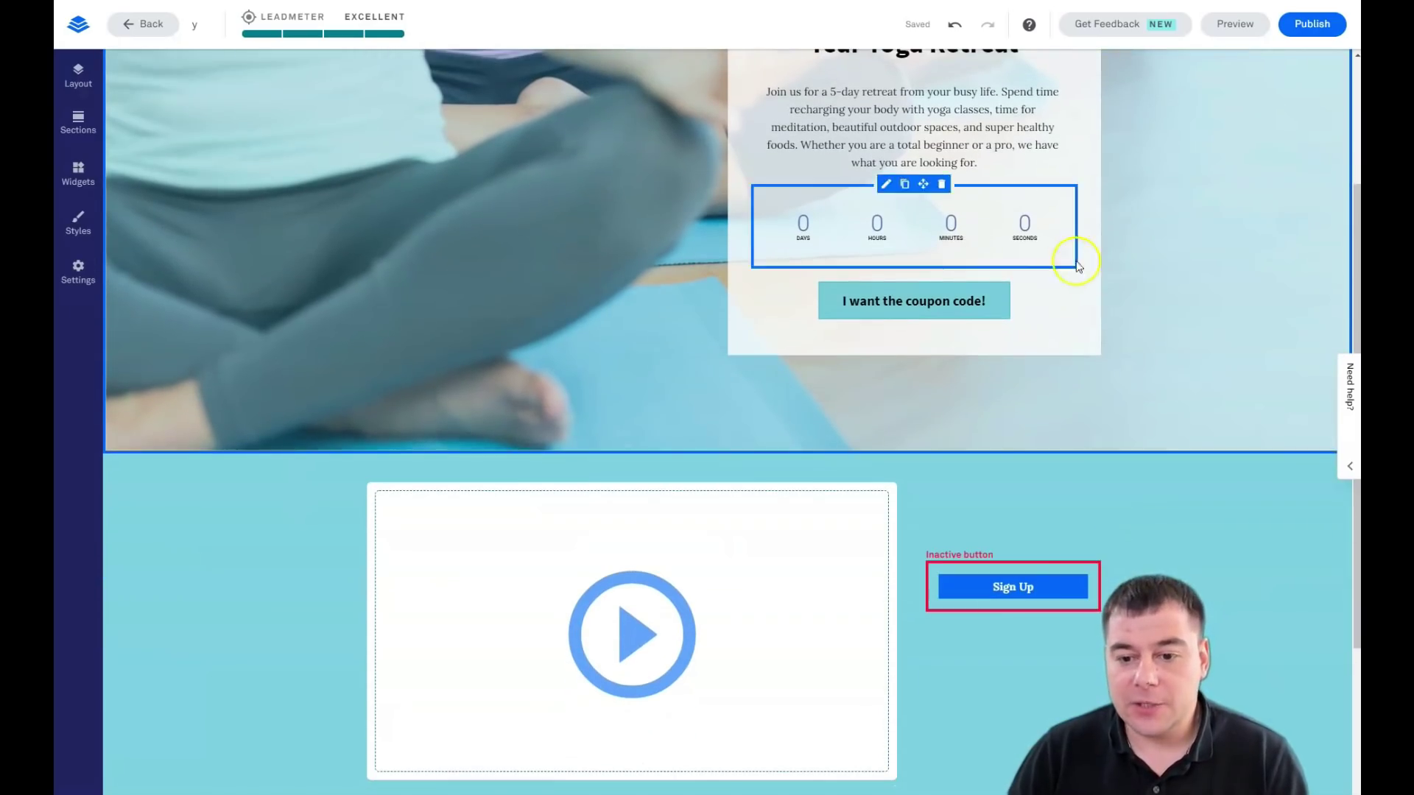
pyautogui.moveTo(1016, 587)
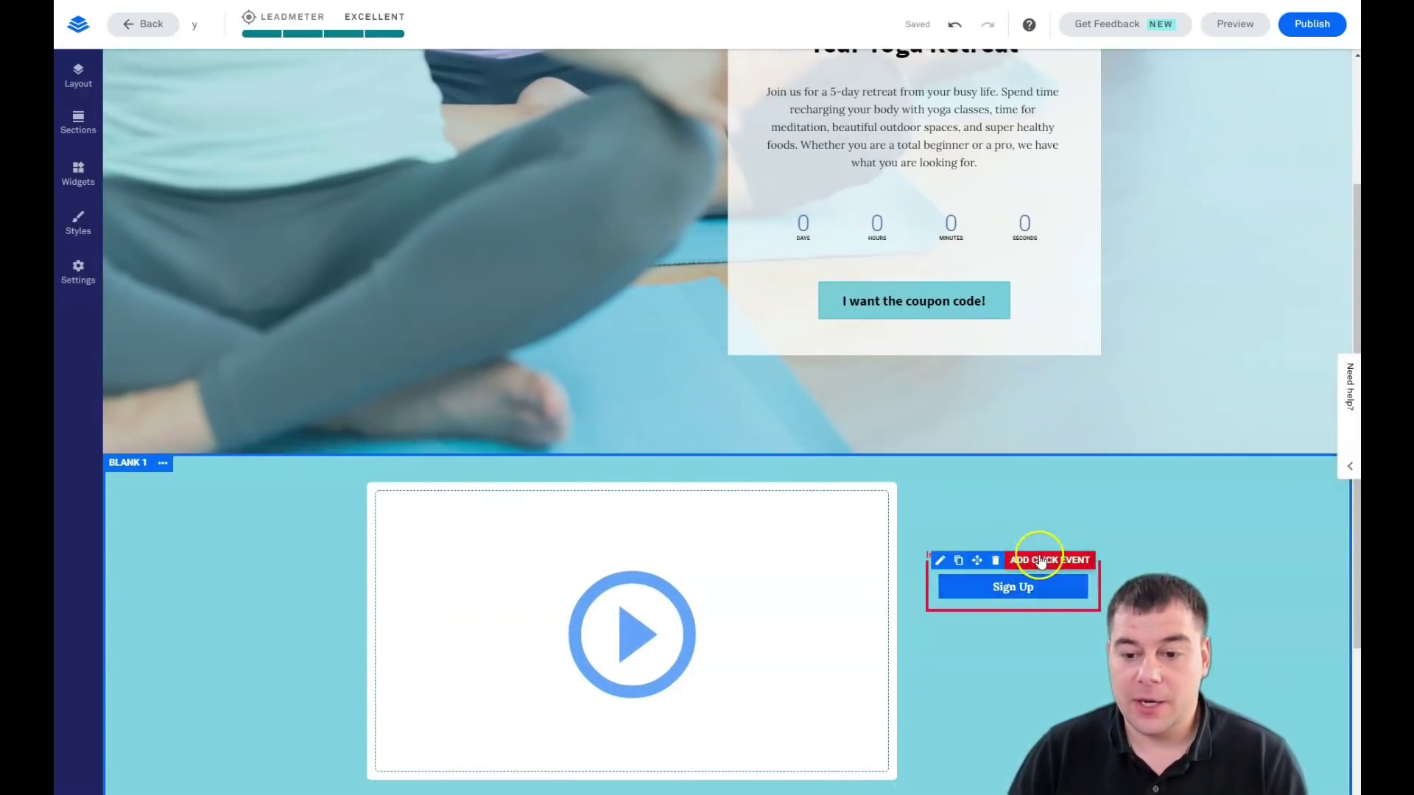
pyautogui.click(1041, 561)
pyautogui.scroll(-3, 980, 570)
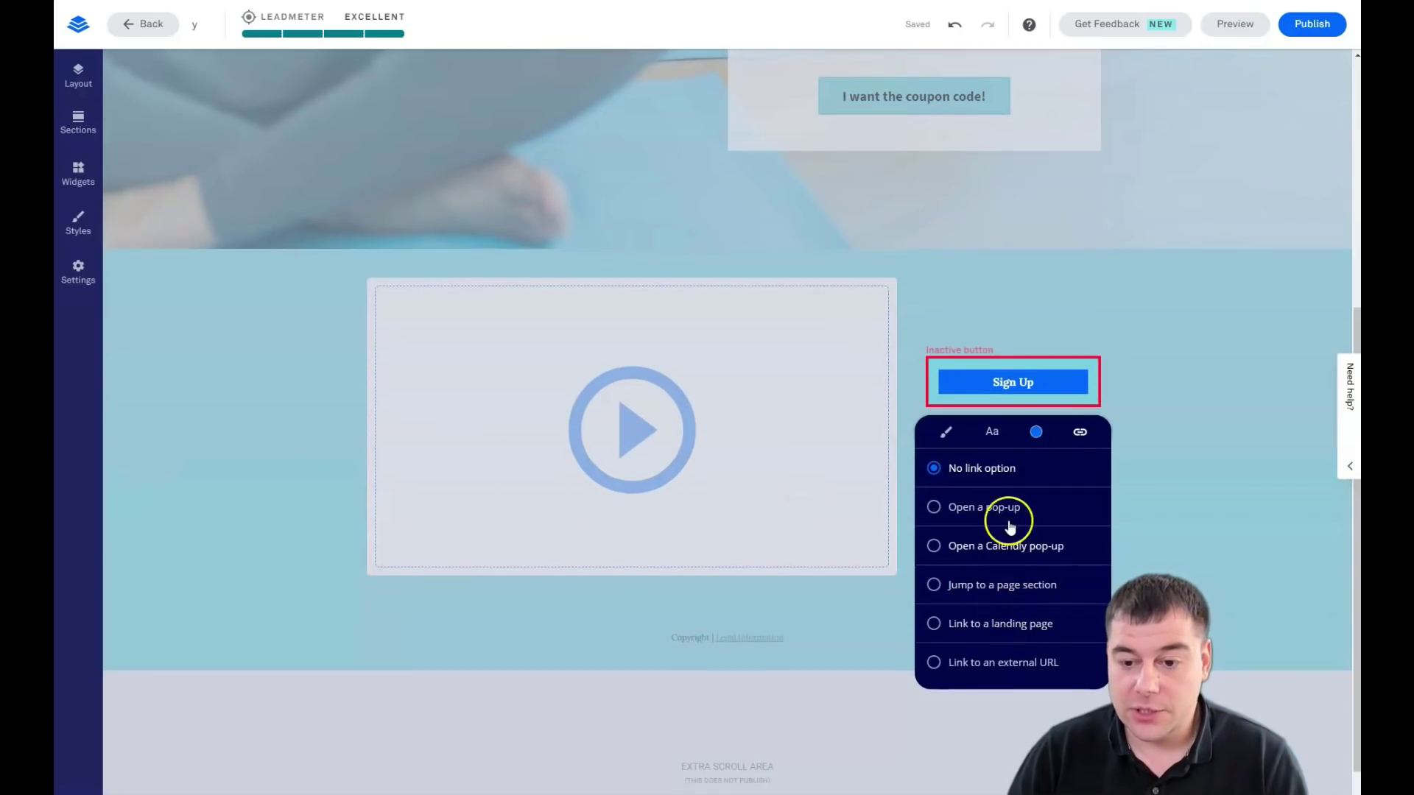
pyautogui.click(935, 506)
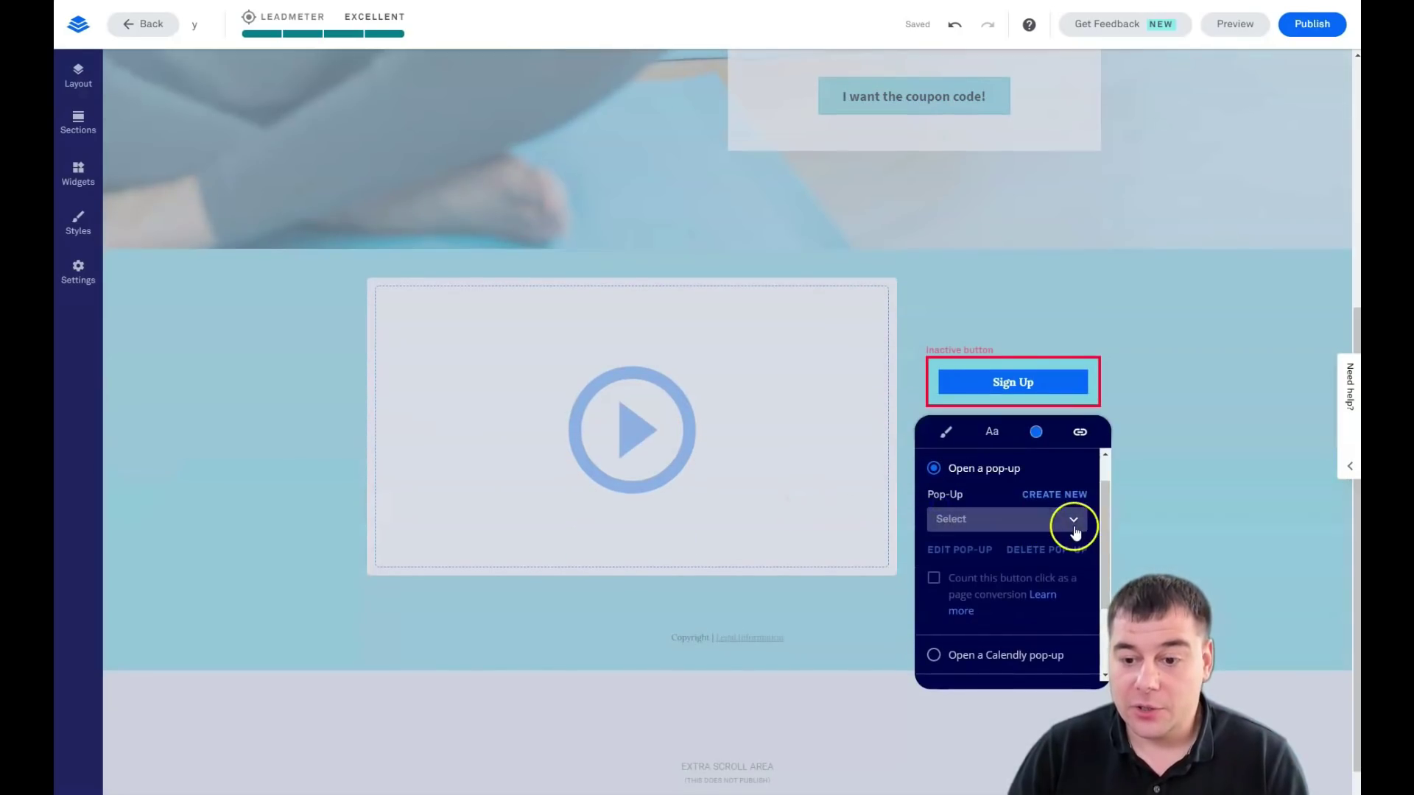
pyautogui.click(1074, 519)
pyautogui.click(963, 516)
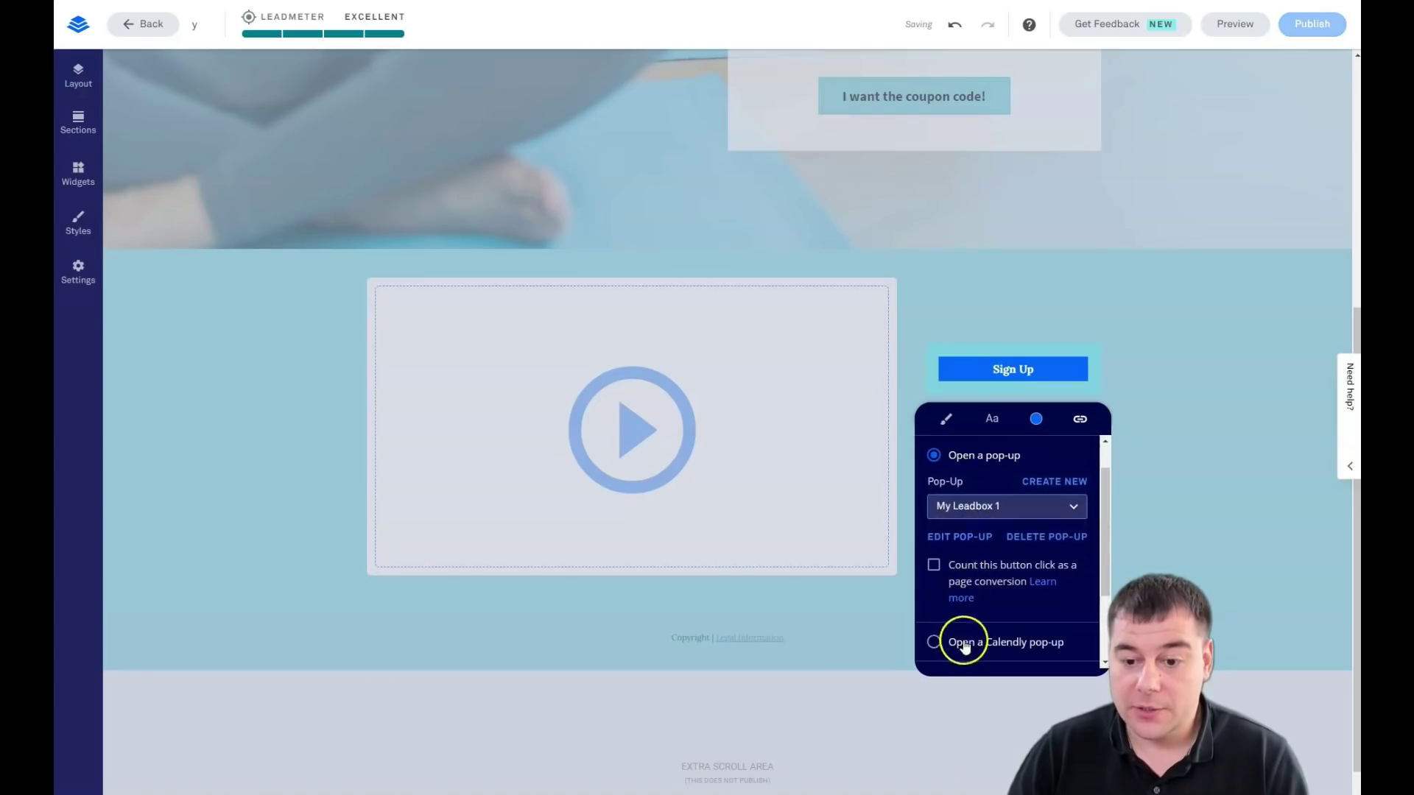
pyautogui.click(1202, 413)
pyautogui.click(814, 567)
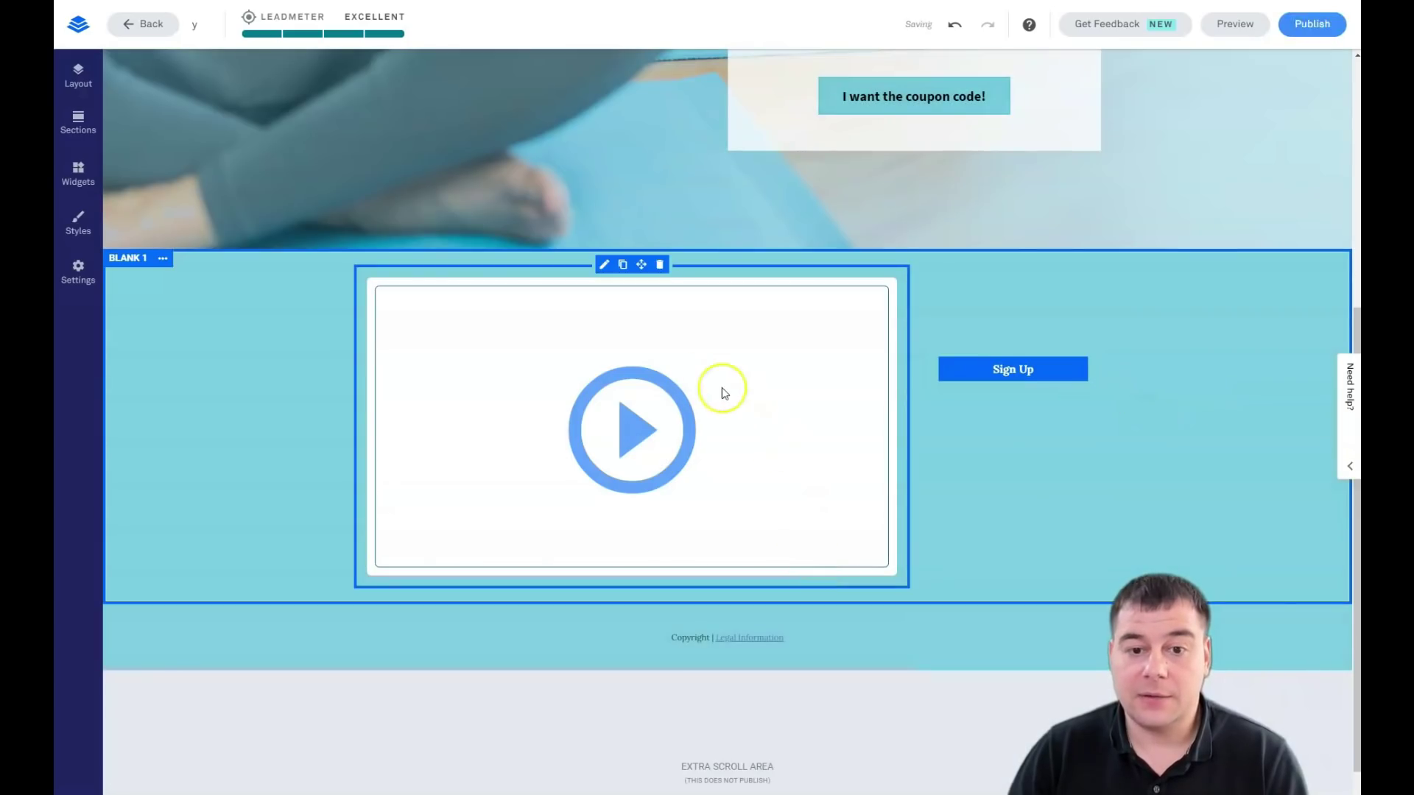
# Increase the empty space above the Sign Up button so it sits level with the middle of the video
pyautogui.click(1070, 303)
pyautogui.moveTo(1015, 337); pyautogui.dragTo(1016, 396)
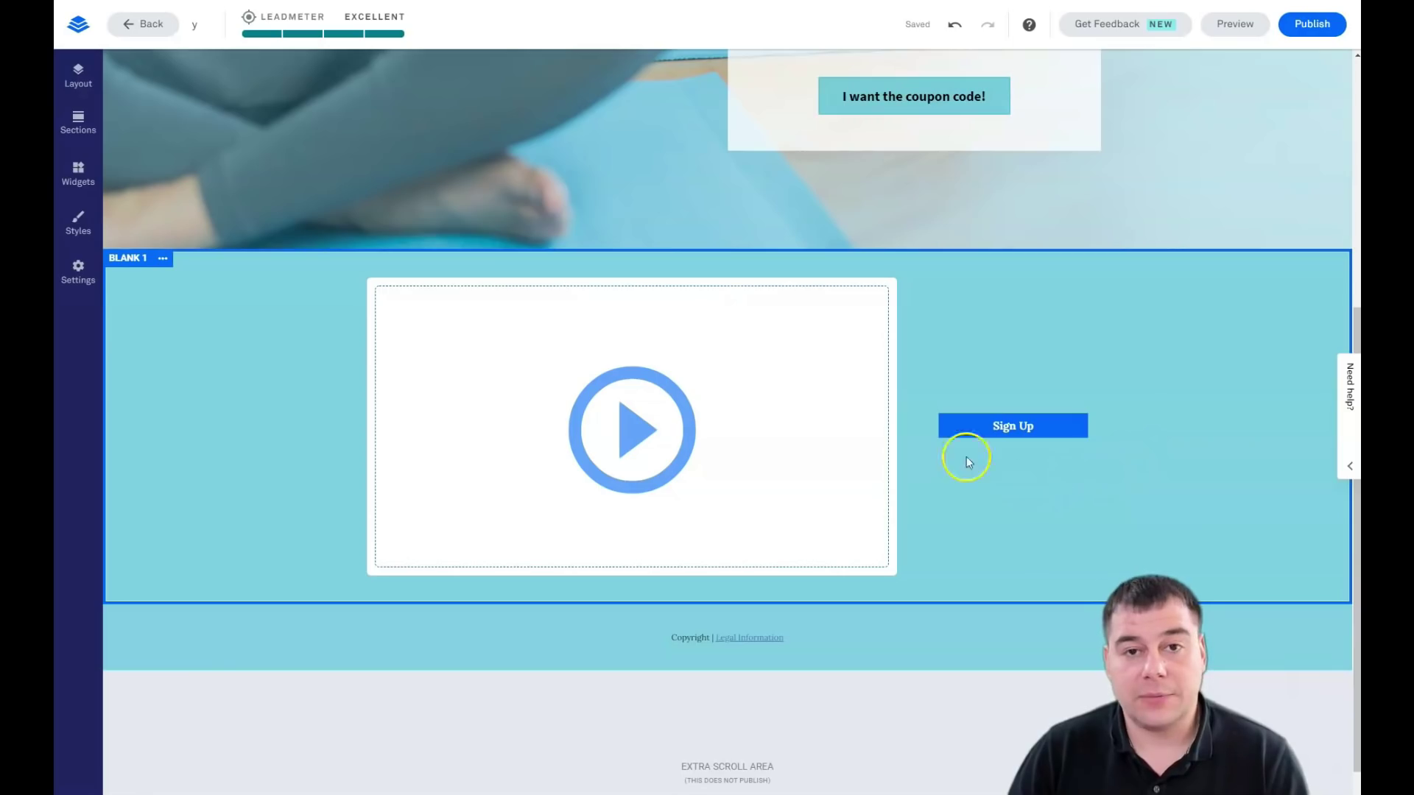
pyautogui.scroll(1, 1215, 532)
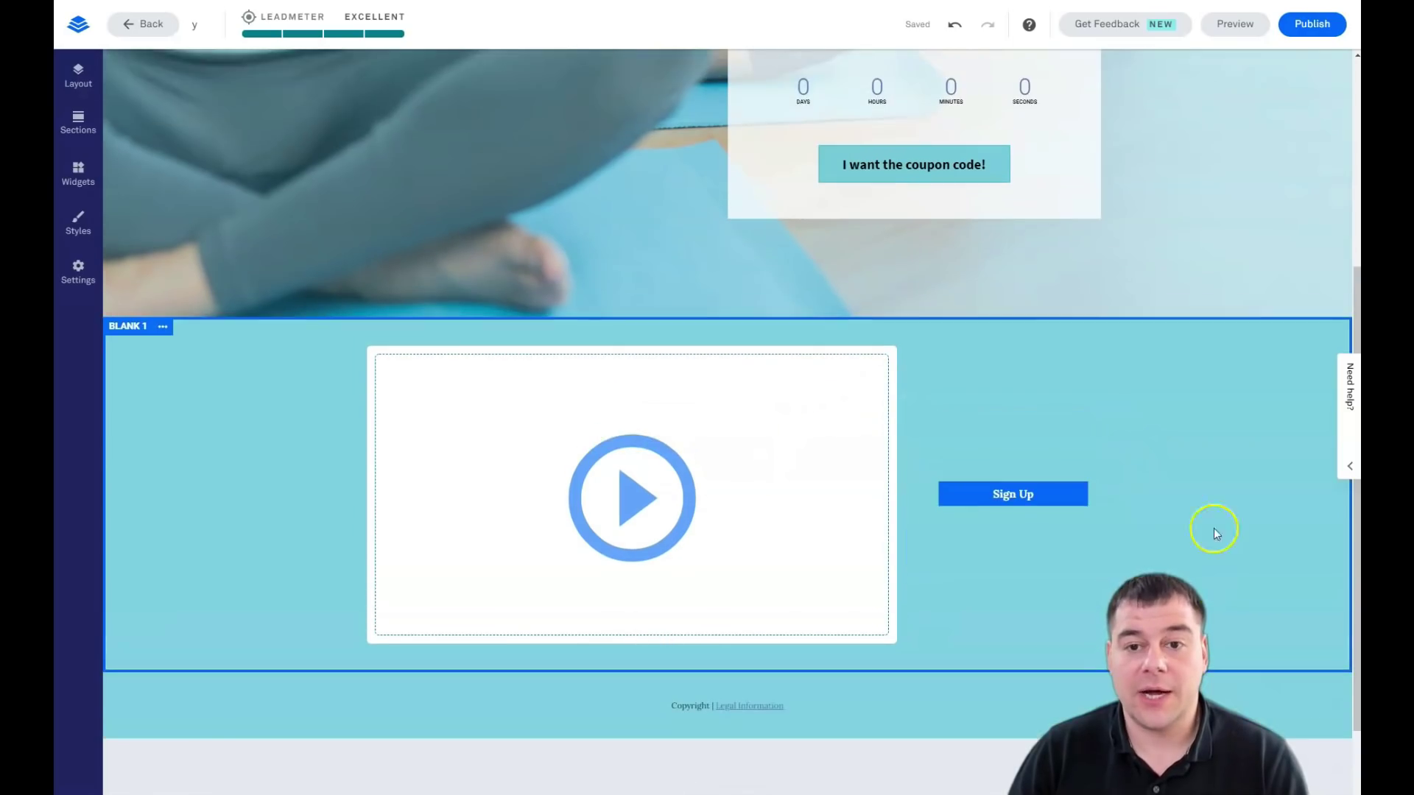
pyautogui.scroll(5, 1026, 315)
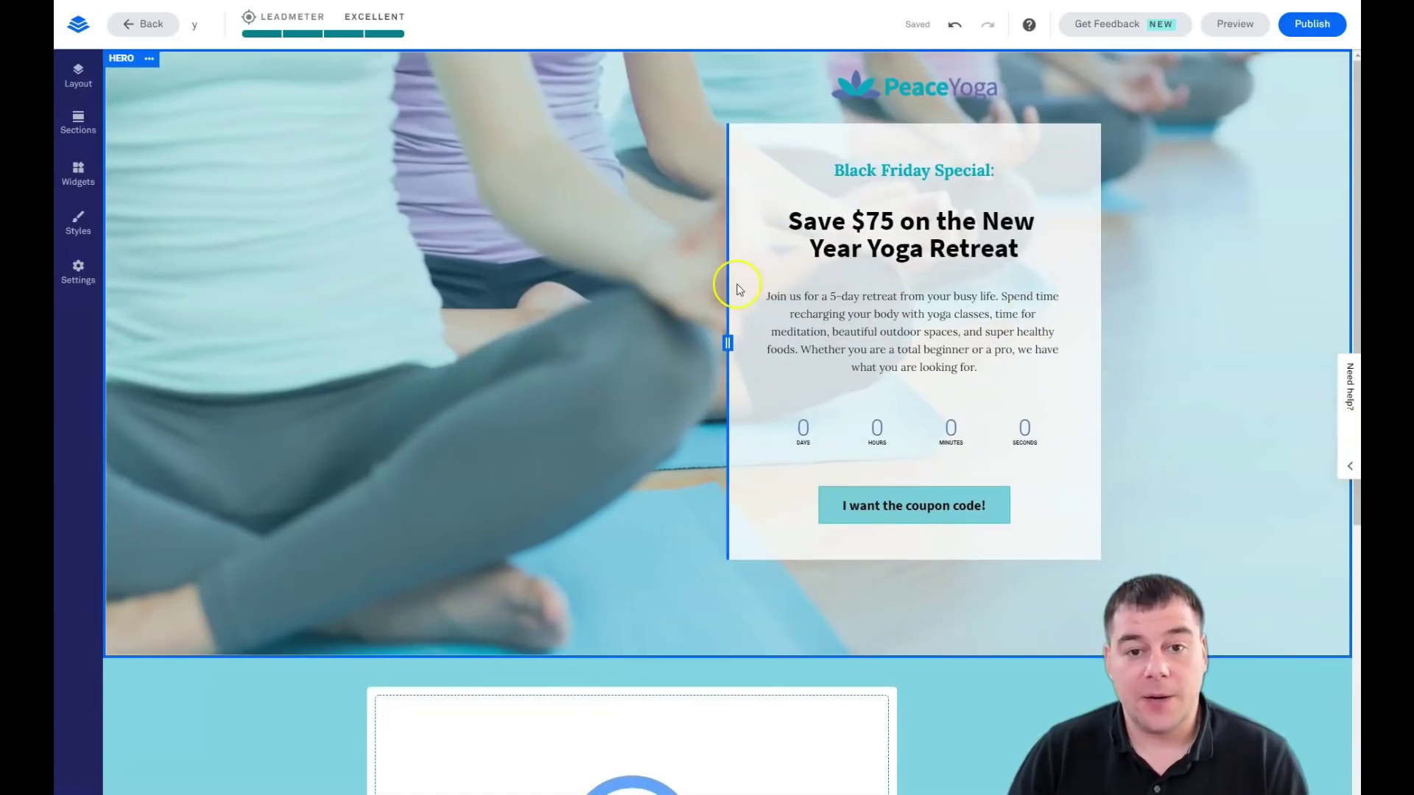